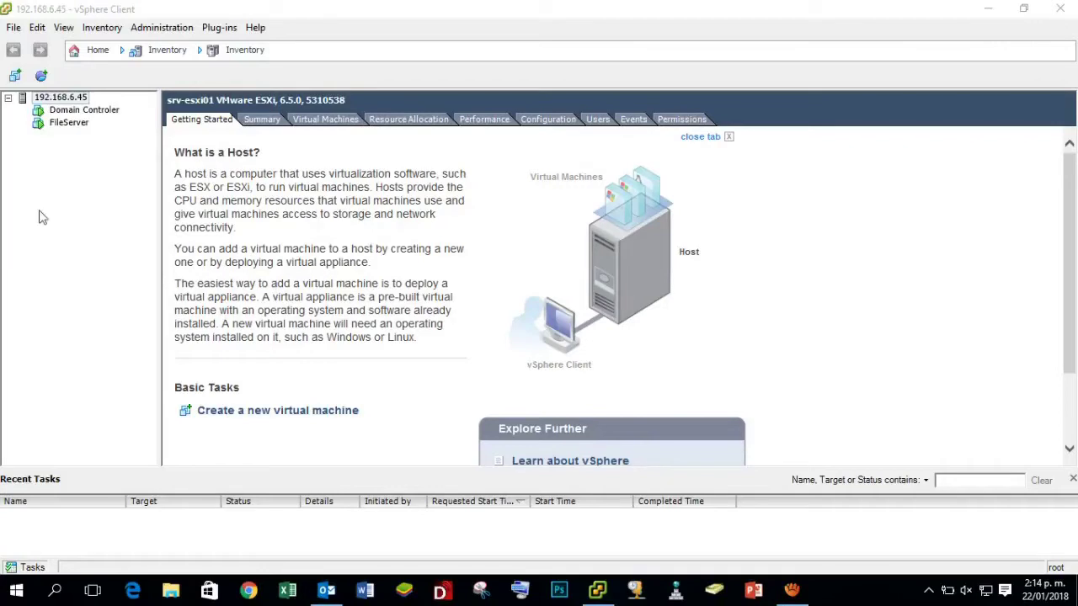
Launch the New Virtual Machine wizard from host 192.168.6.45's context menu.
click(73, 100)
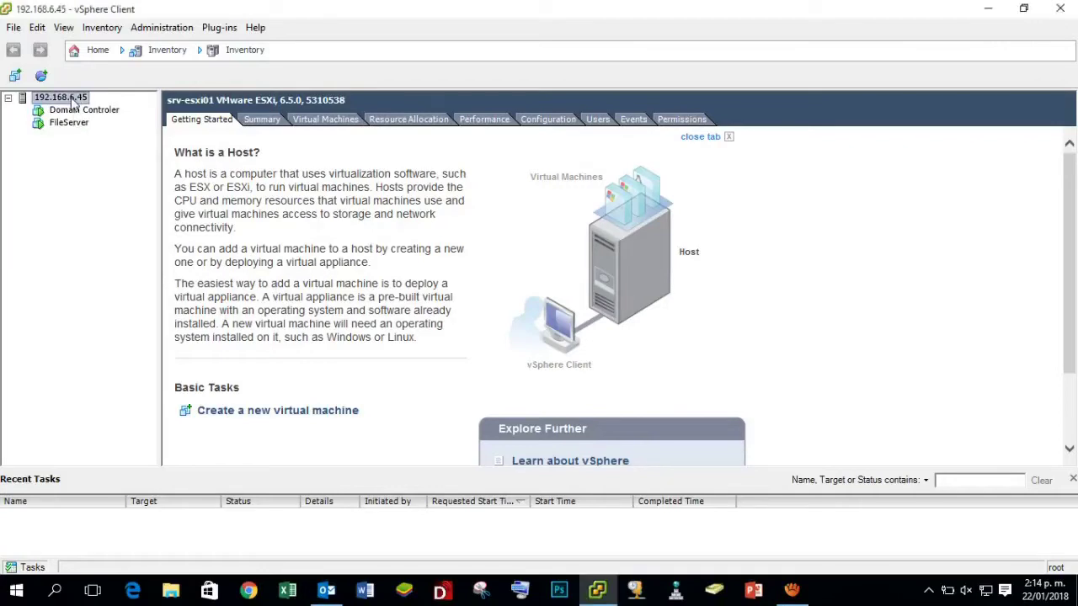
right_click(73, 101)
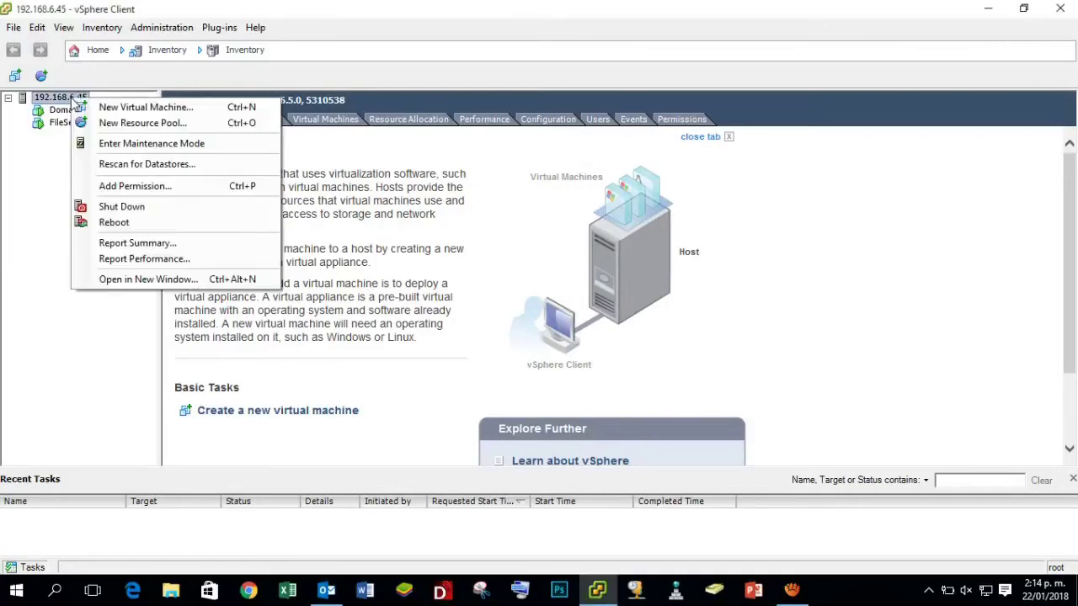
click(172, 116)
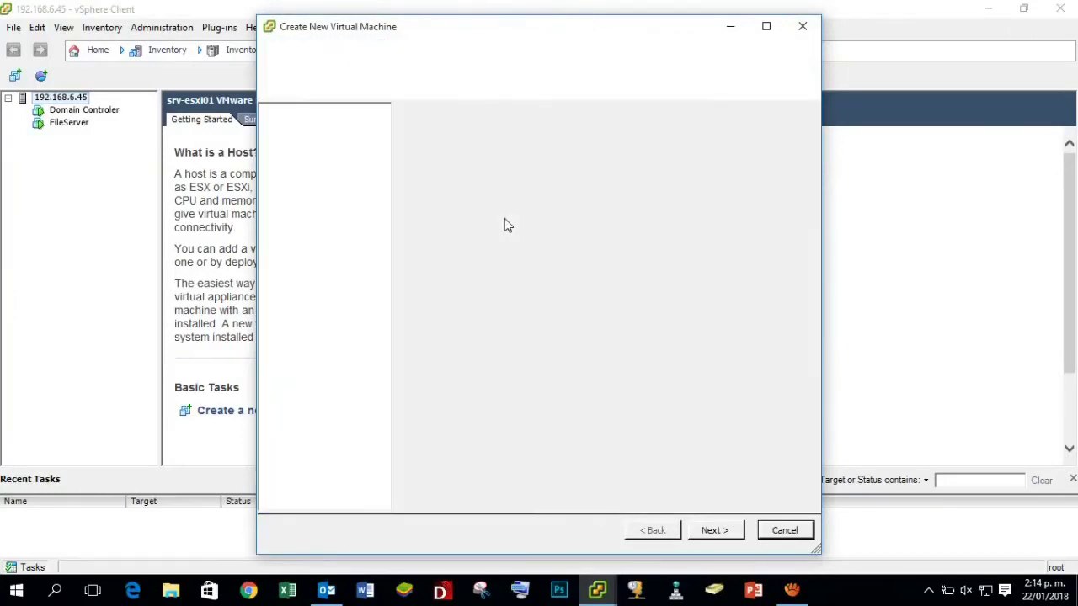
Choose a Custom configuration and name the VM 'Vcenter PackagingProducts'.
click(453, 175)
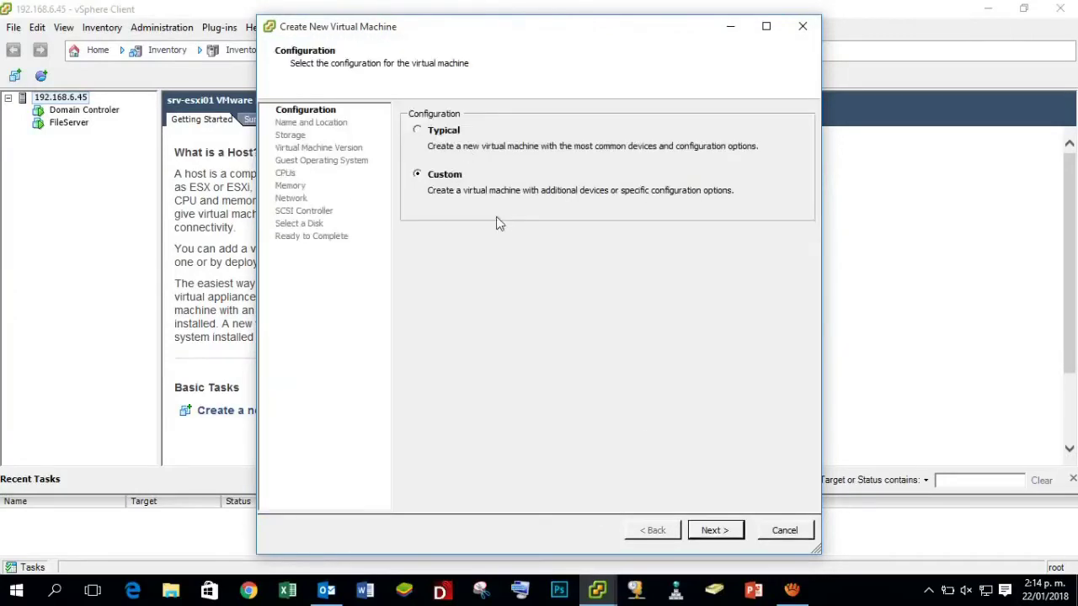
click(723, 532)
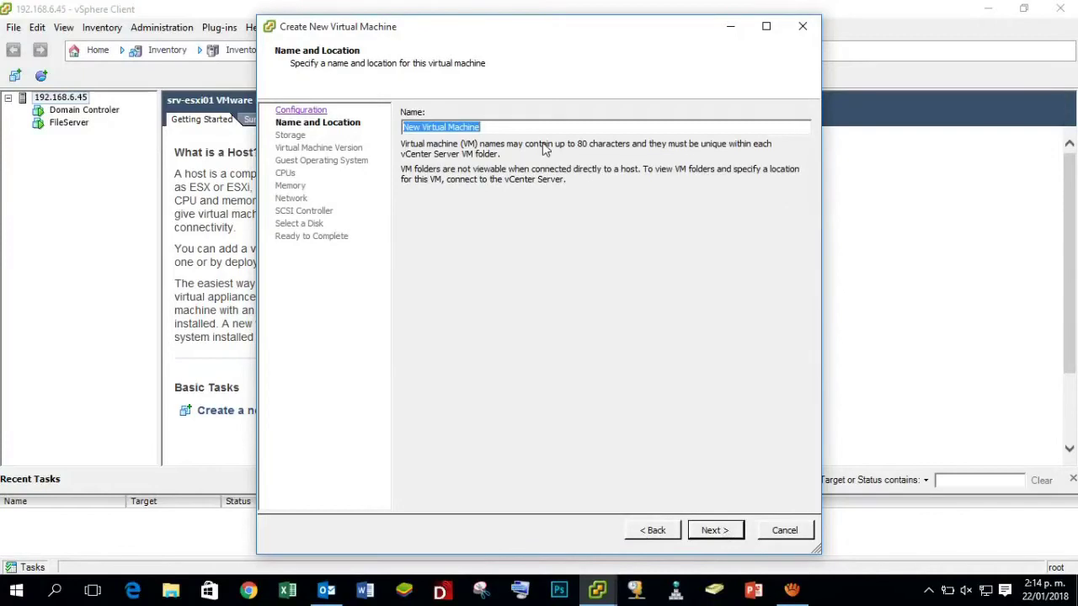
key(BackSpace)
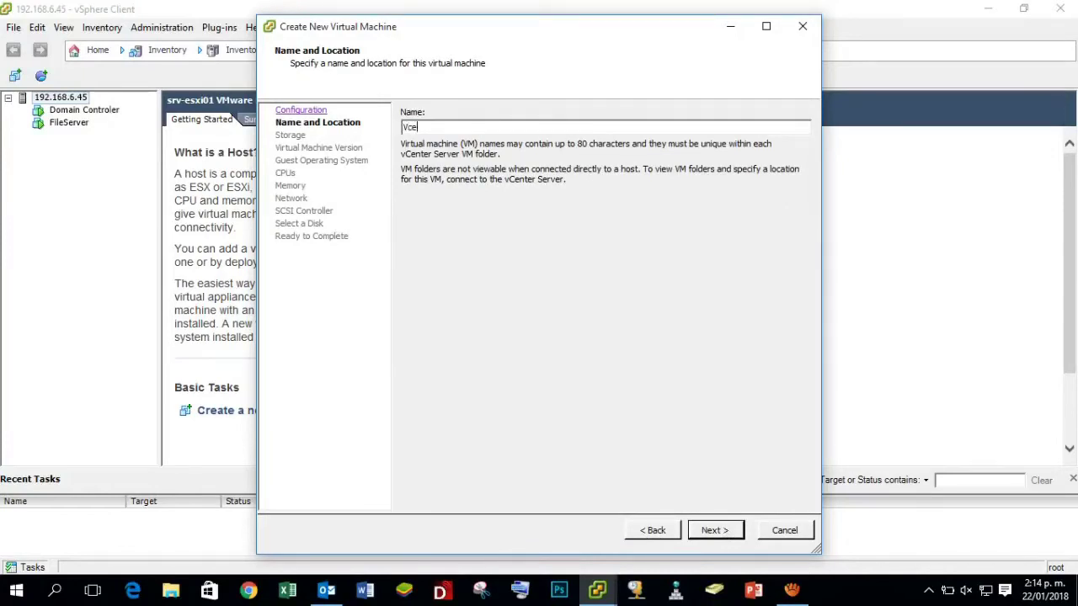
text(Vcenter)
text(roducts)
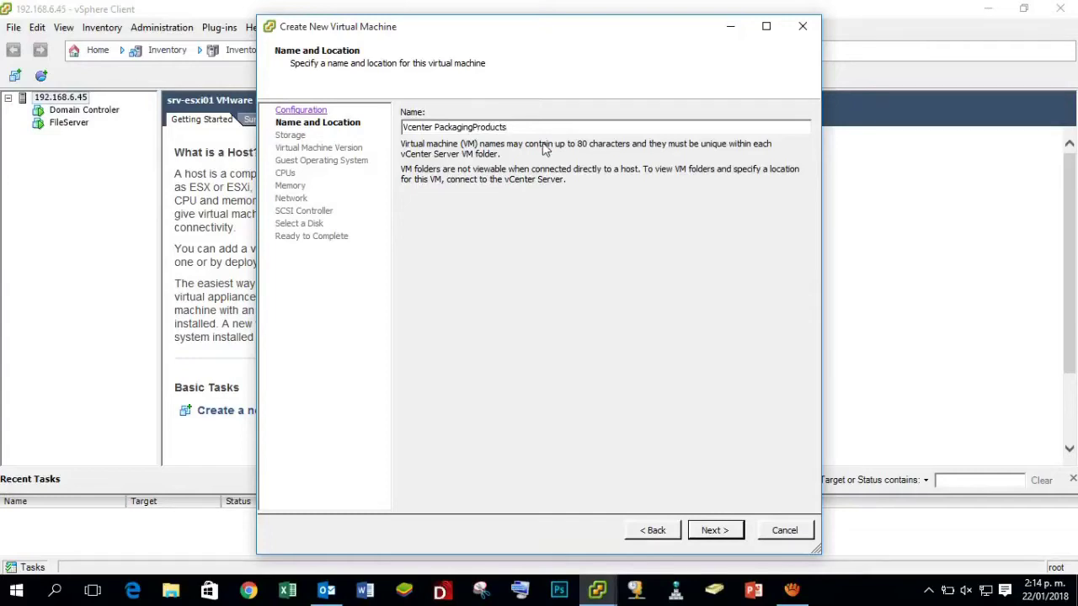
click(714, 528)
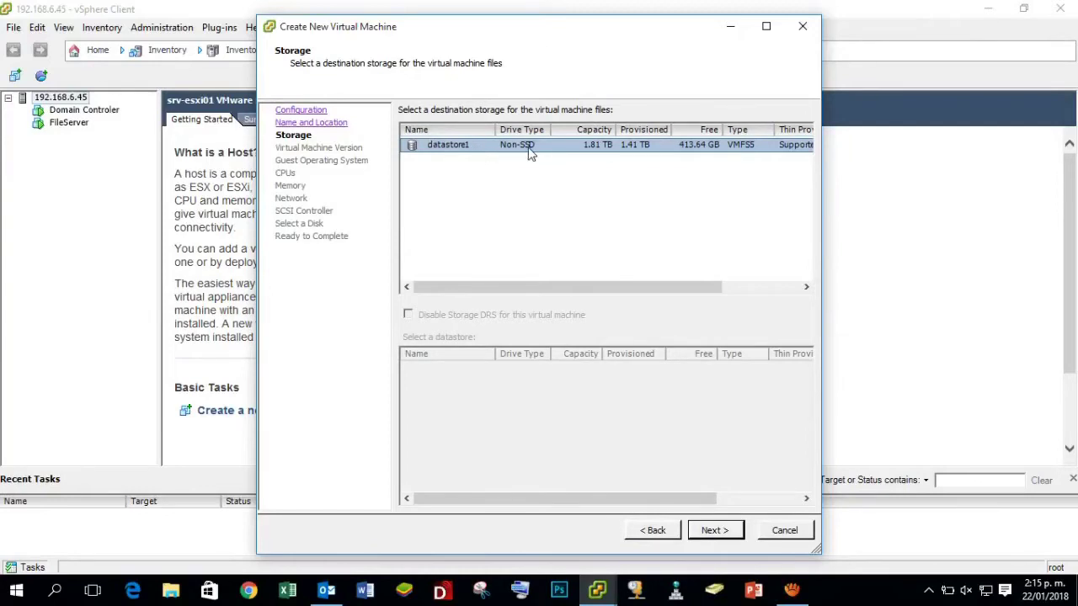
Keep datastore1 as the storage and choose Virtual Machine Version 11.
click(716, 530)
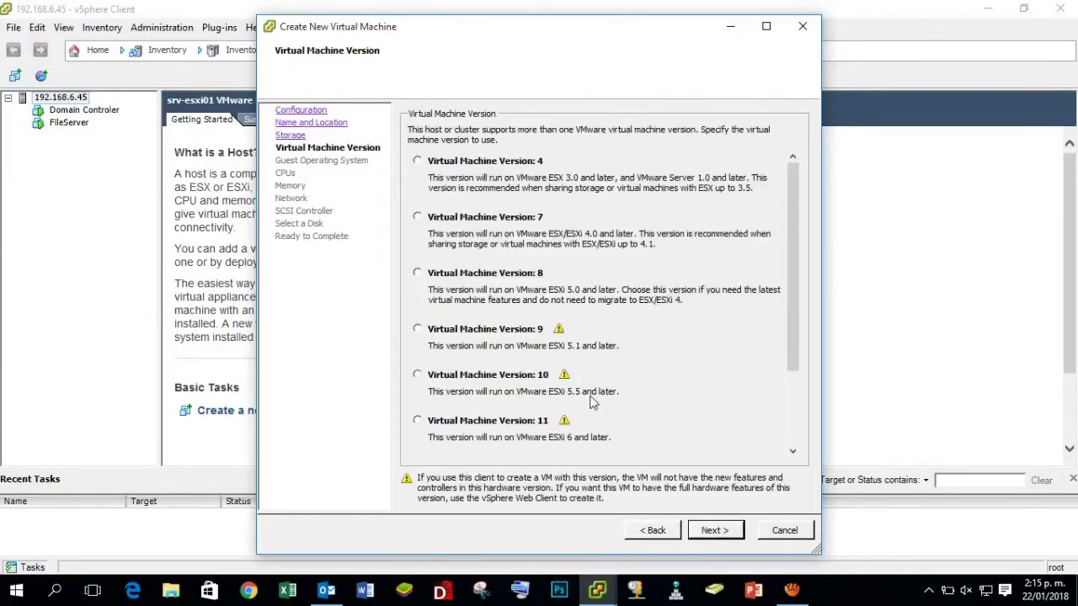
scroll(676, 376, down, 3)
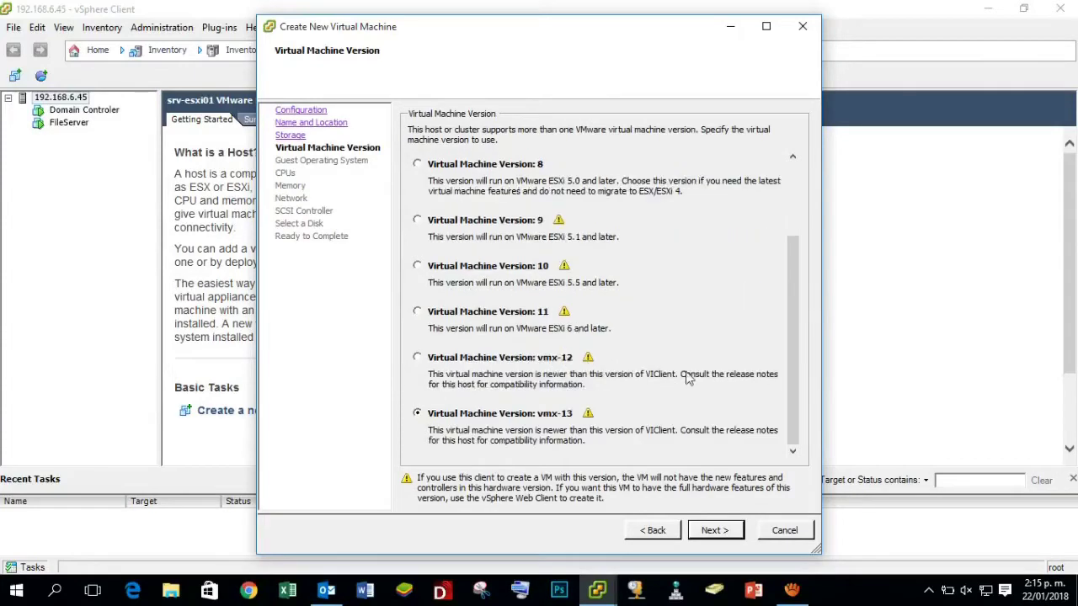
click(417, 312)
click(718, 535)
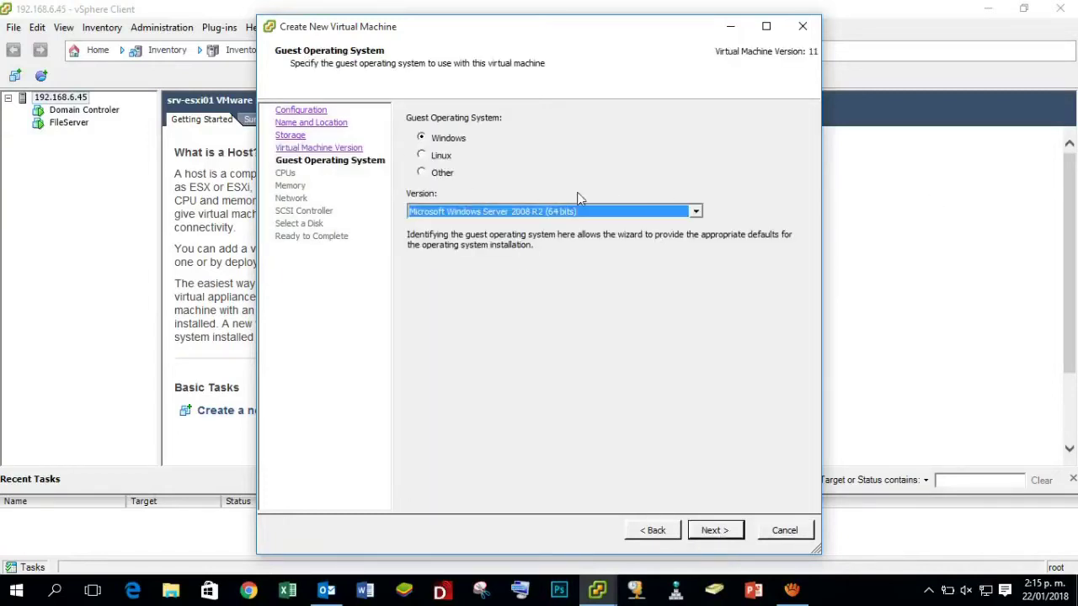
Set the guest OS to Windows, version Microsoft Windows Server 2008 R2 (64 bits).
click(791, 590)
click(642, 383)
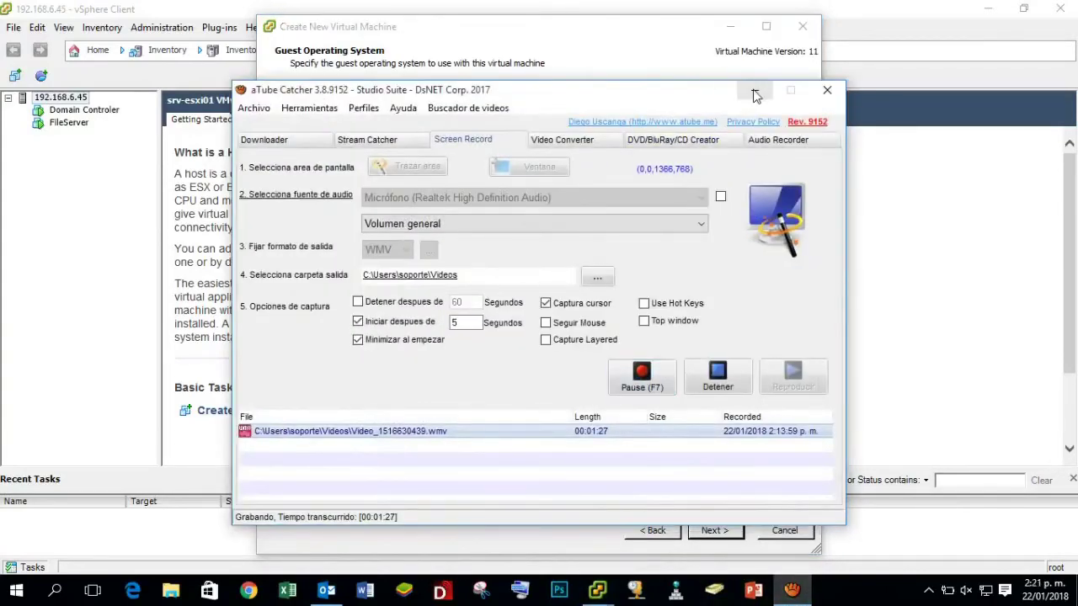
click(755, 89)
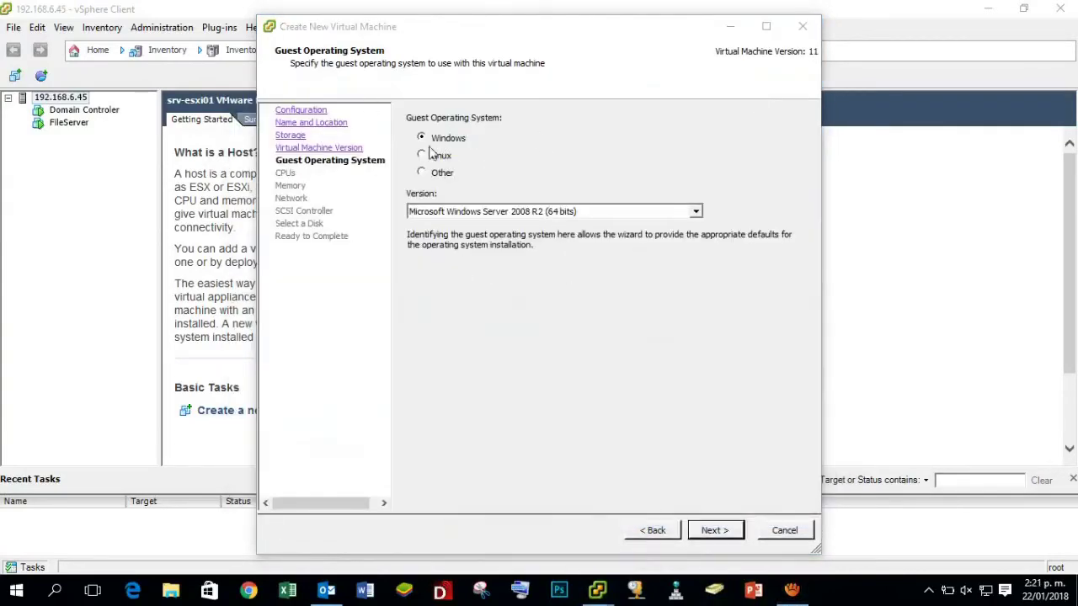
click(696, 213)
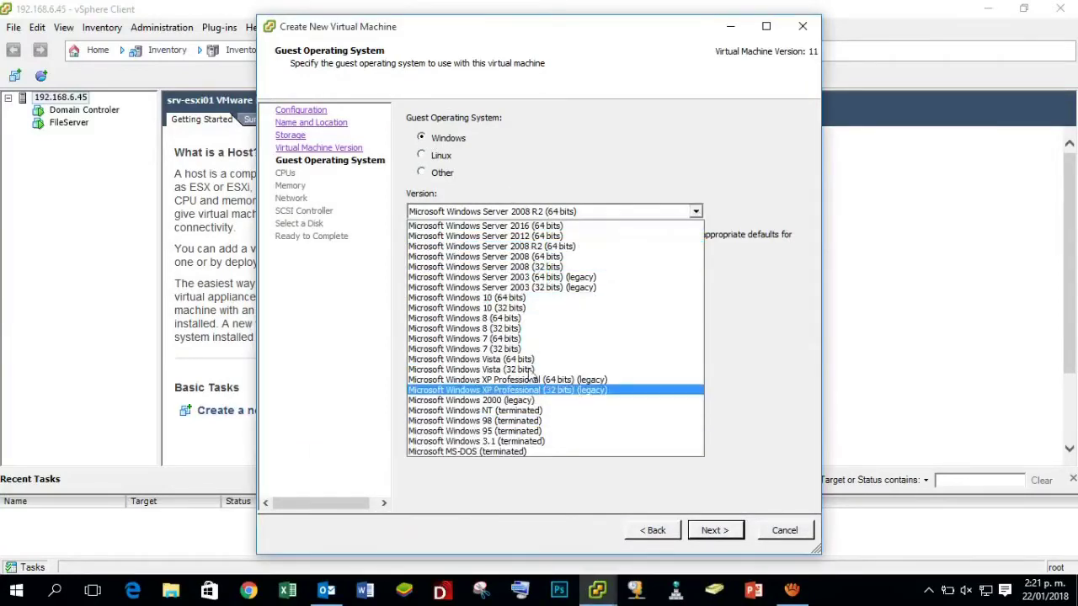
click(559, 247)
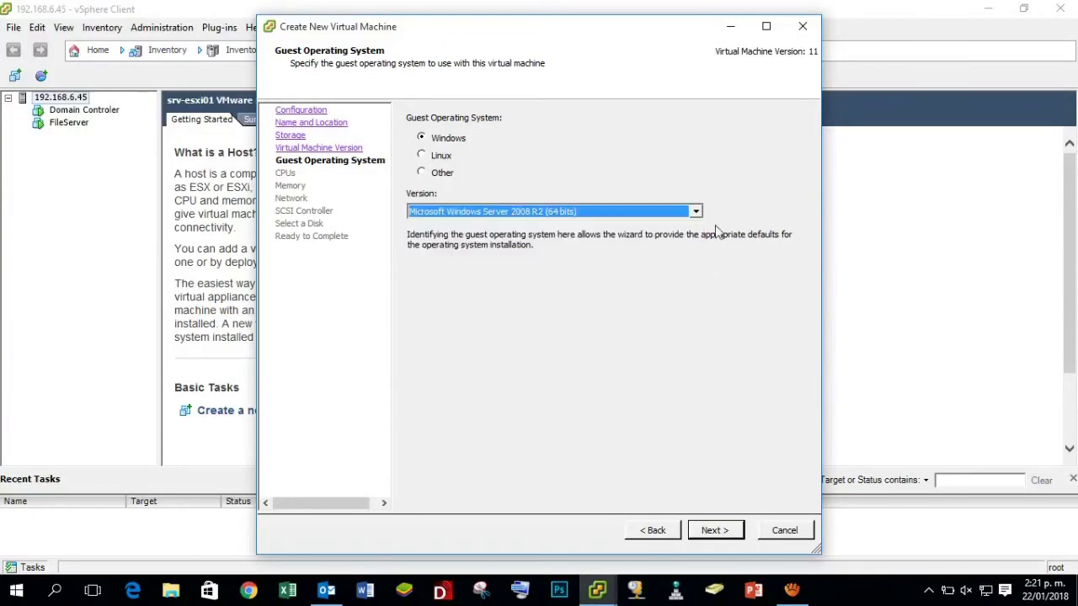
click(729, 532)
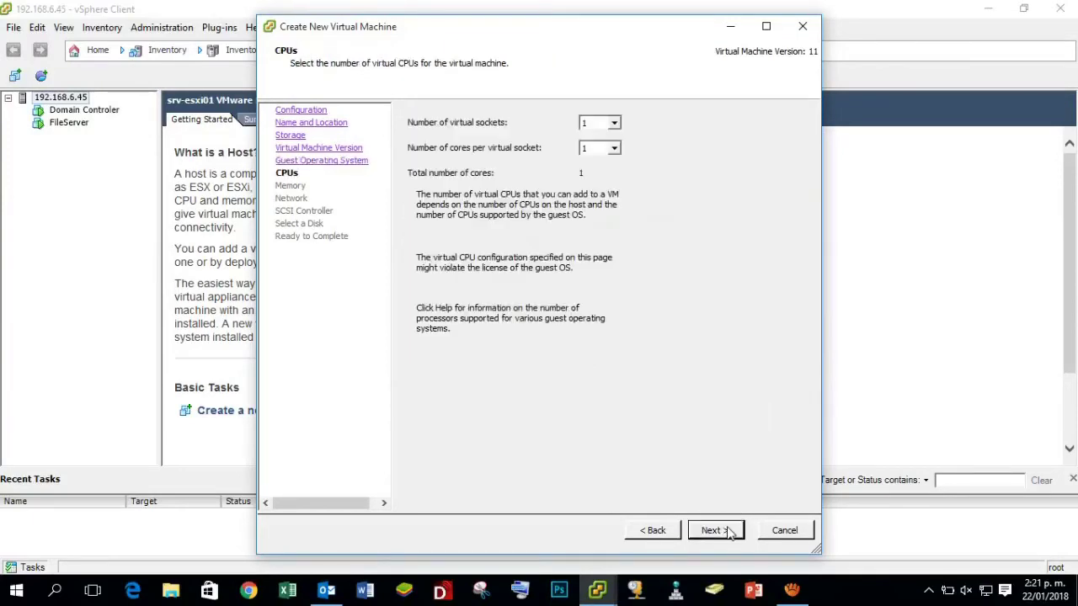
Give the VM 2 virtual sockets with 2 cores per socket.
click(614, 123)
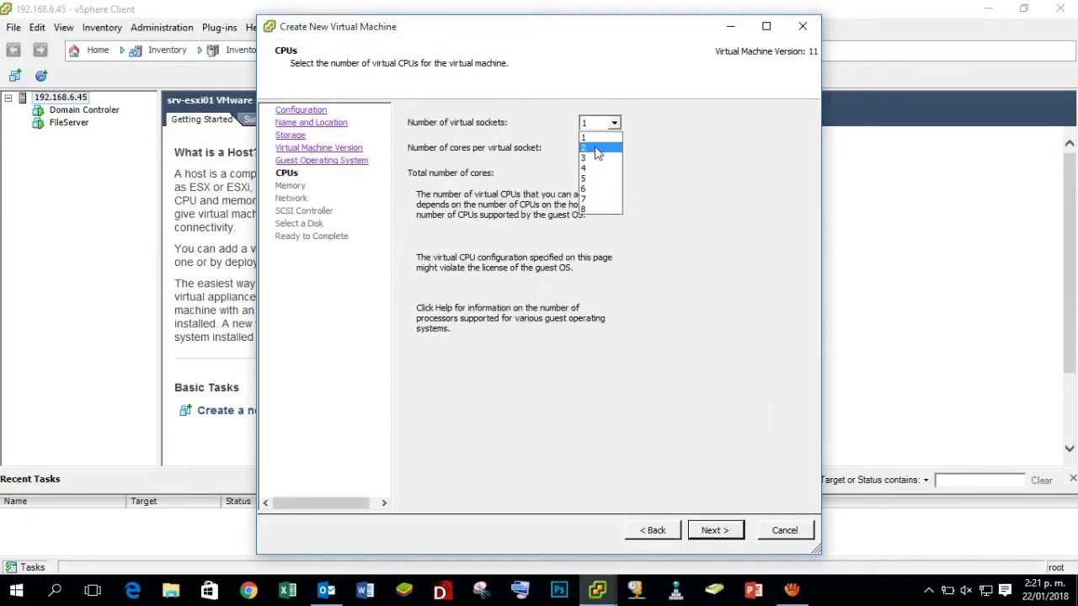
click(589, 149)
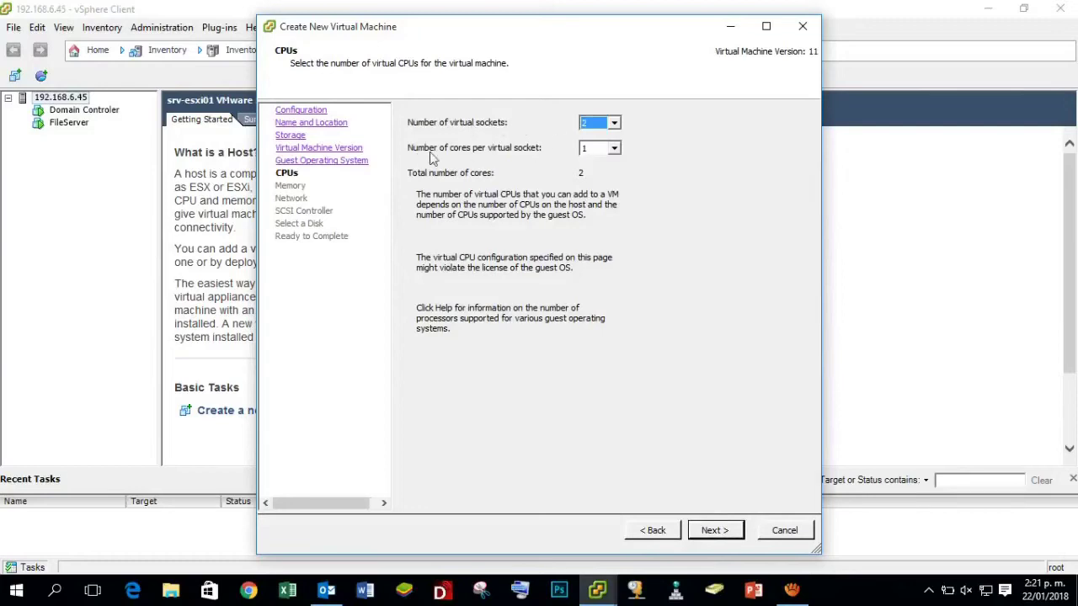
click(614, 149)
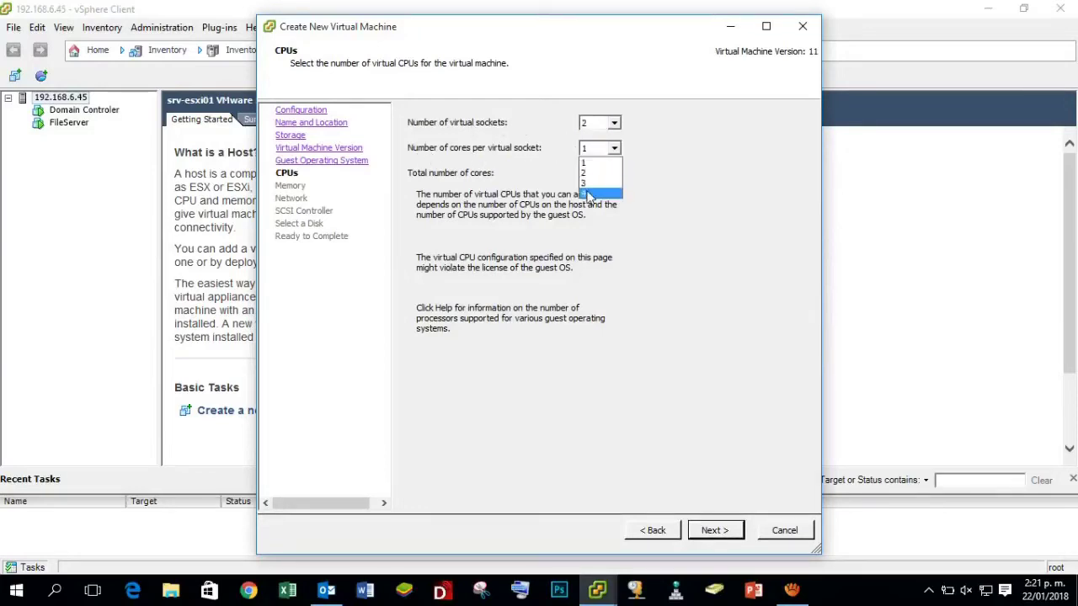
click(592, 197)
click(615, 149)
click(595, 173)
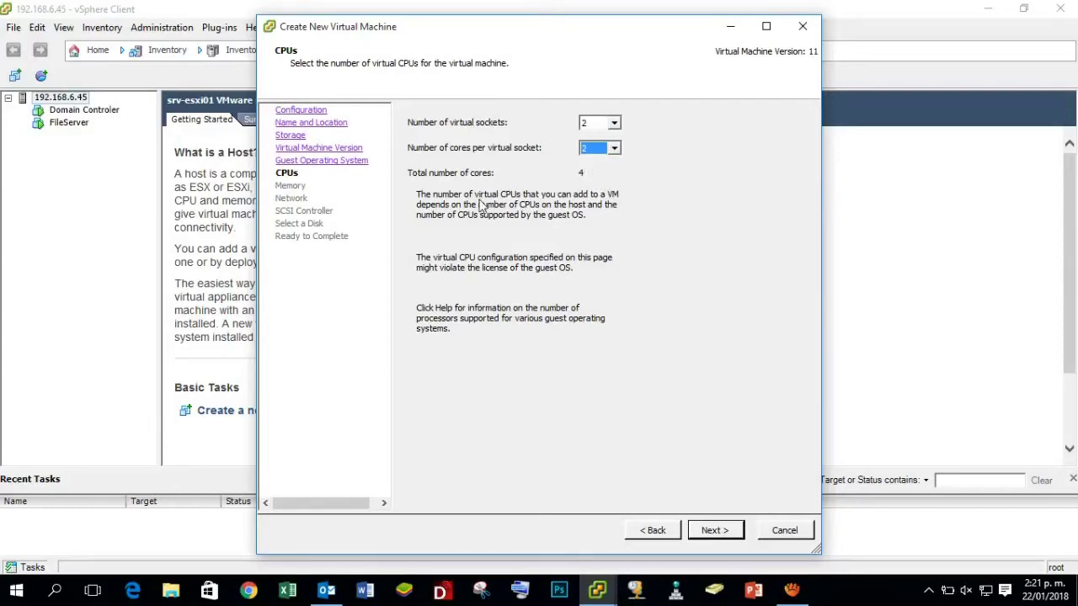
click(717, 533)
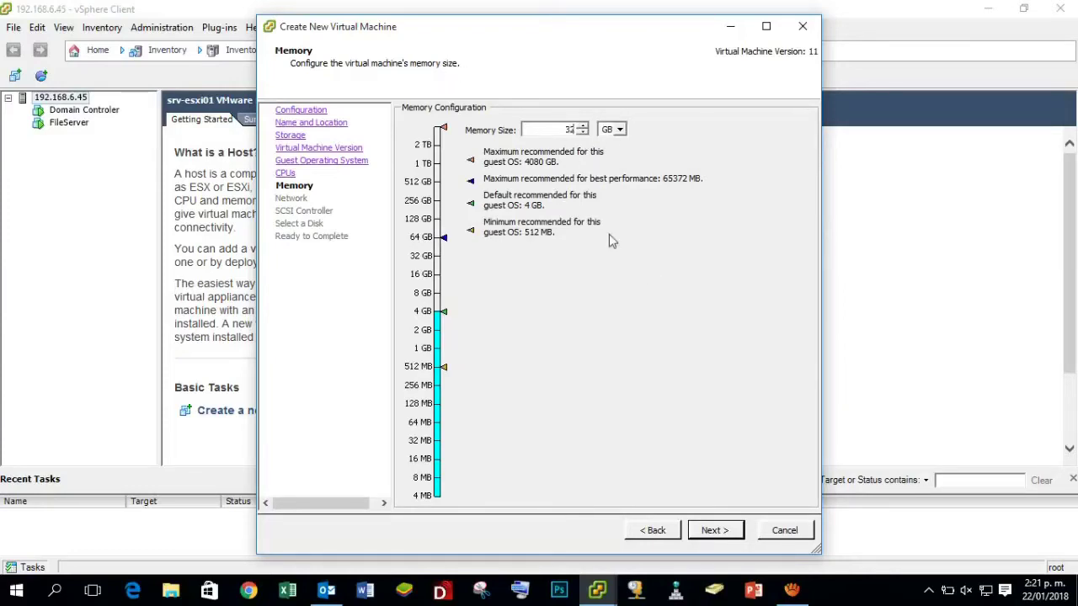
Keep one E1000 NIC on Veeam Backup and the LSI Logic SAS SCSI controller.
click(714, 531)
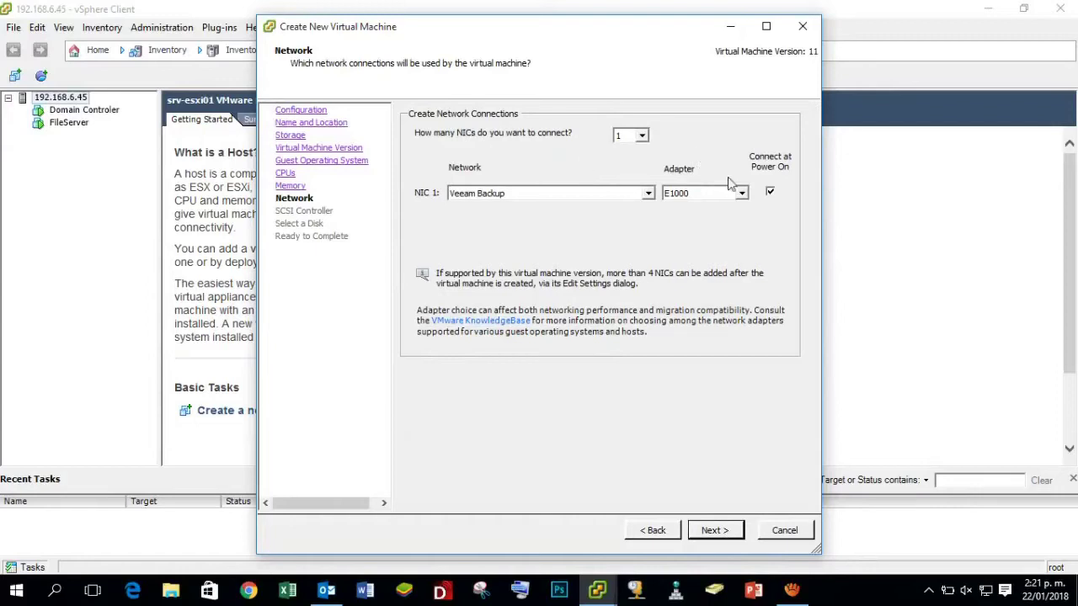
click(648, 193)
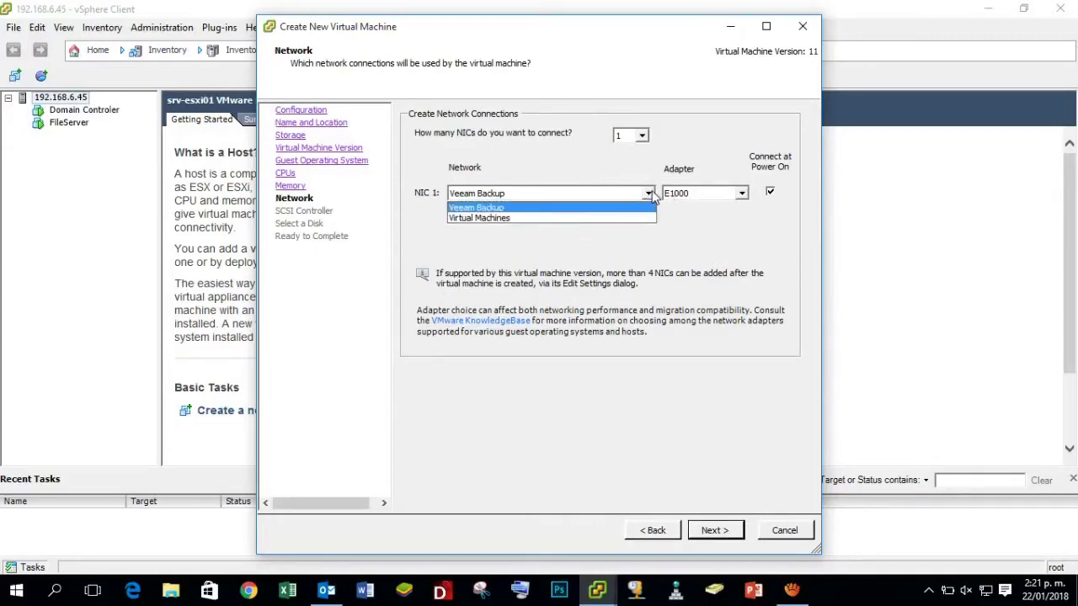
click(650, 192)
click(726, 530)
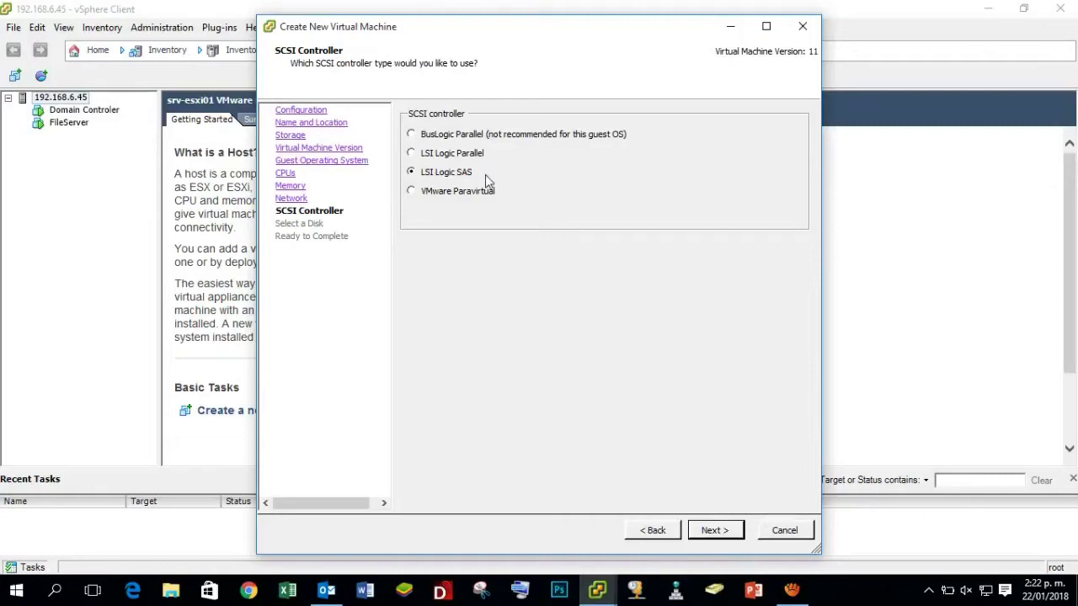
click(715, 532)
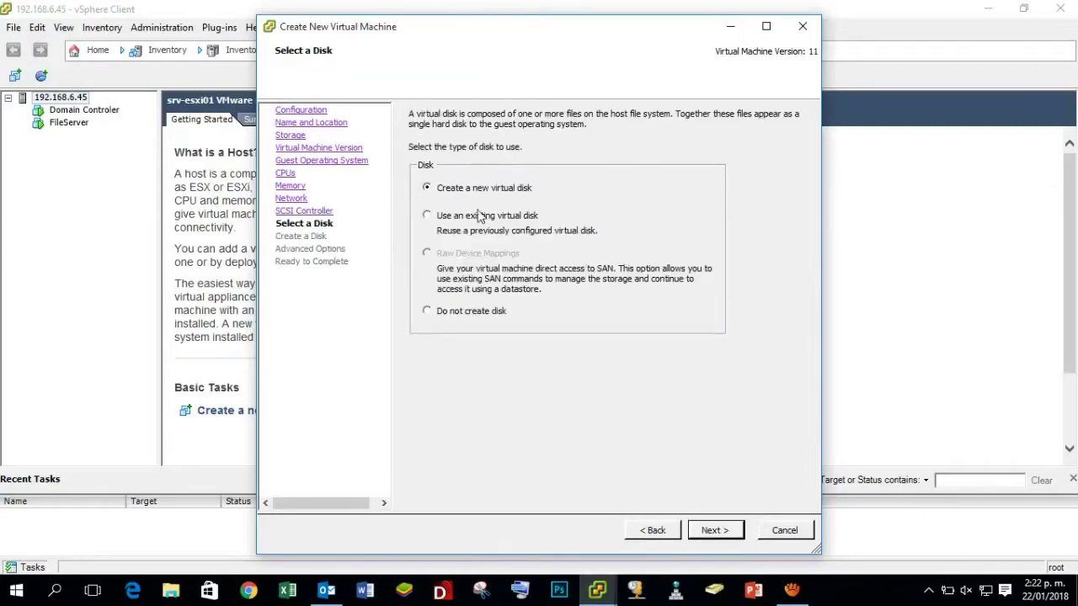
Add a new 80 GB thin-provisioned disk with default options and finish creating the VM.
click(718, 536)
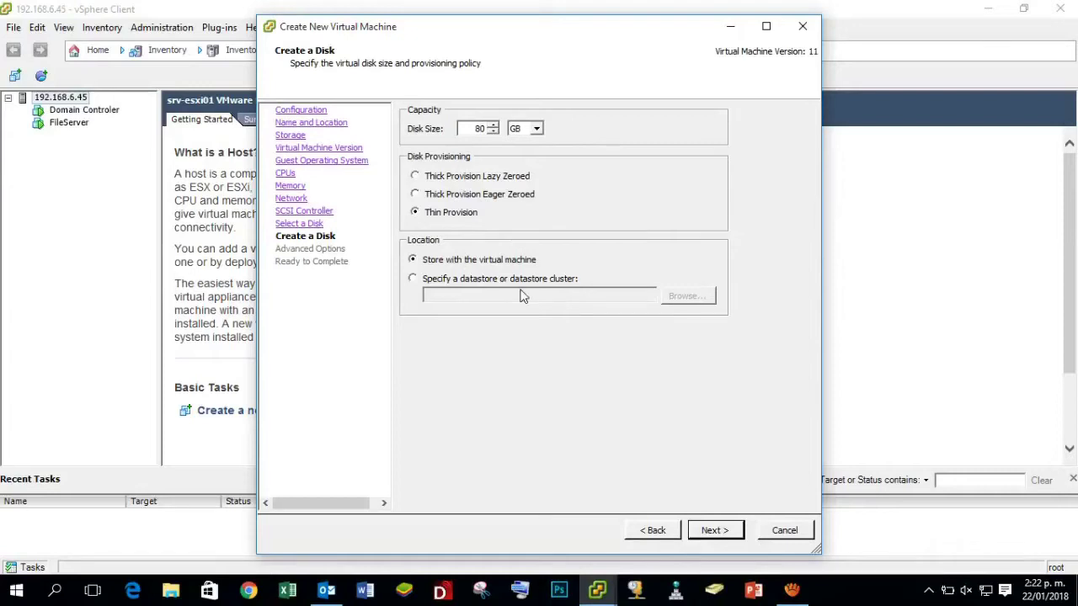
click(726, 534)
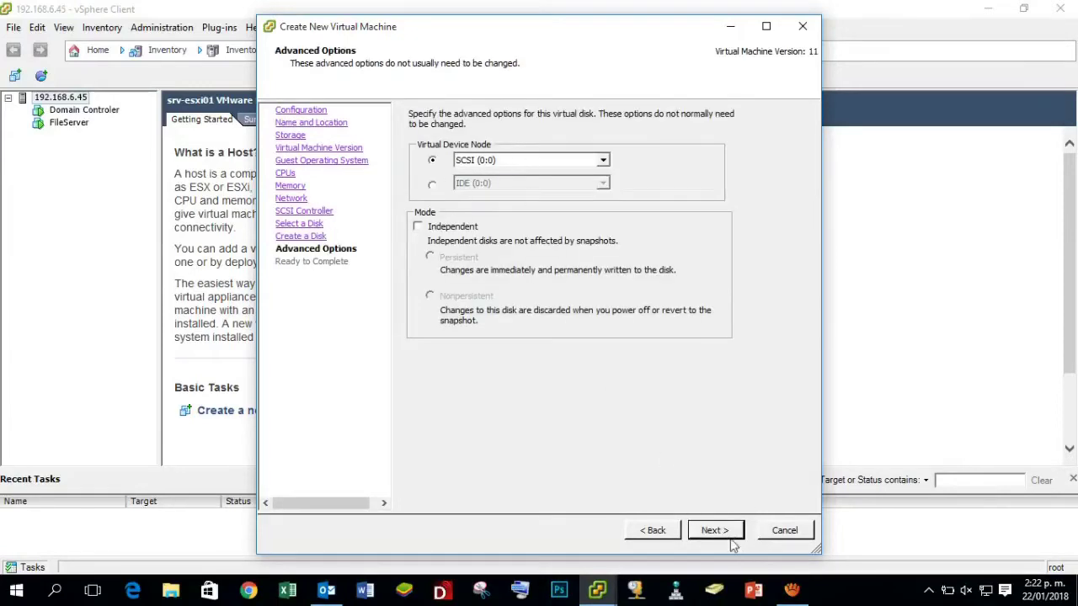
click(730, 532)
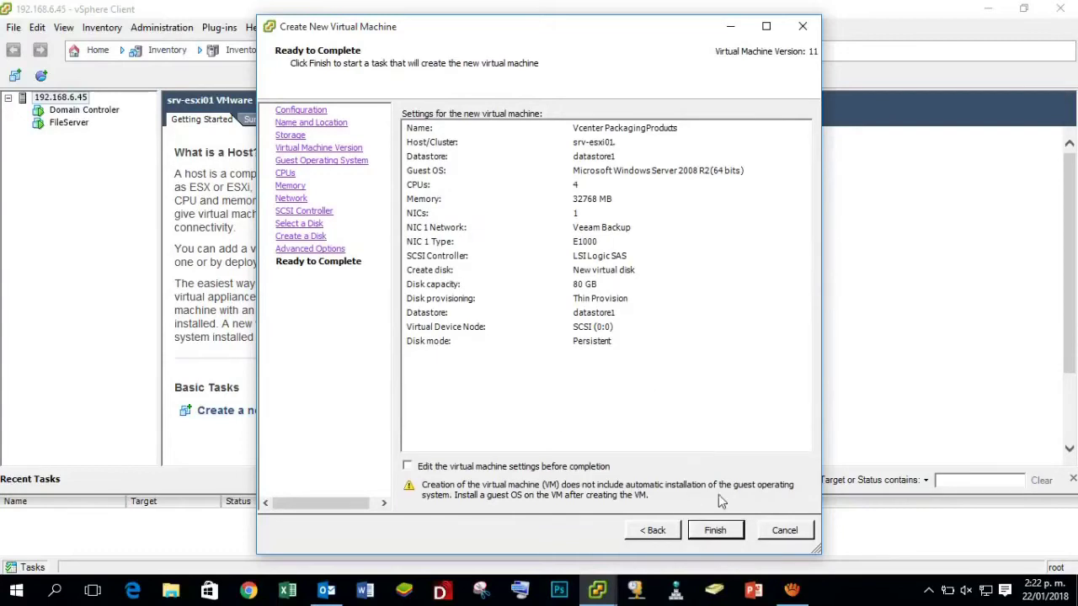
click(723, 537)
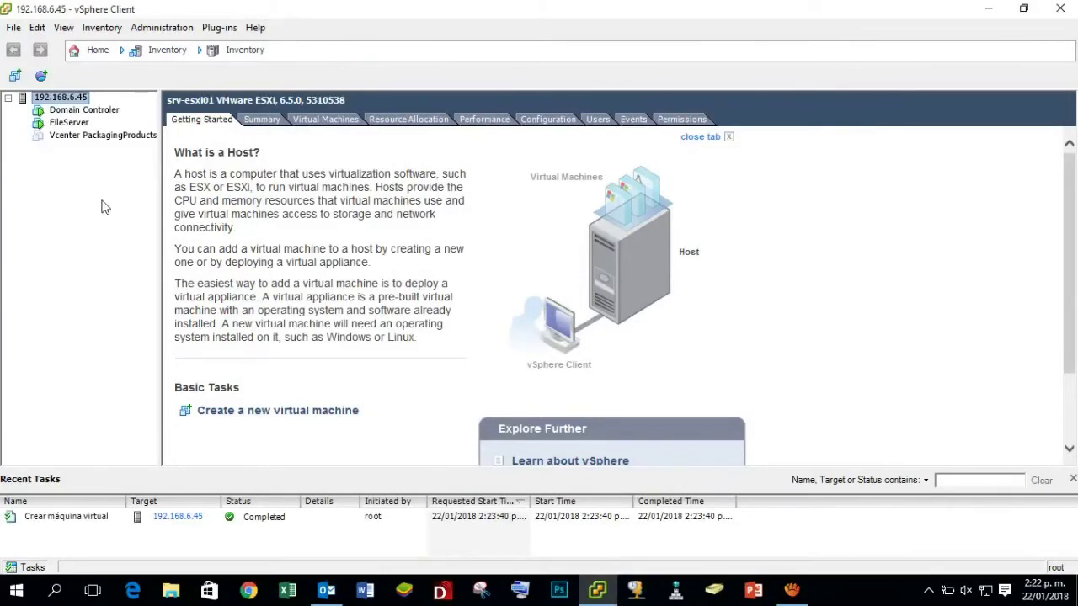
Select Vcenter PackagingProducts in the inventory, then close the vSphere Client window.
click(107, 136)
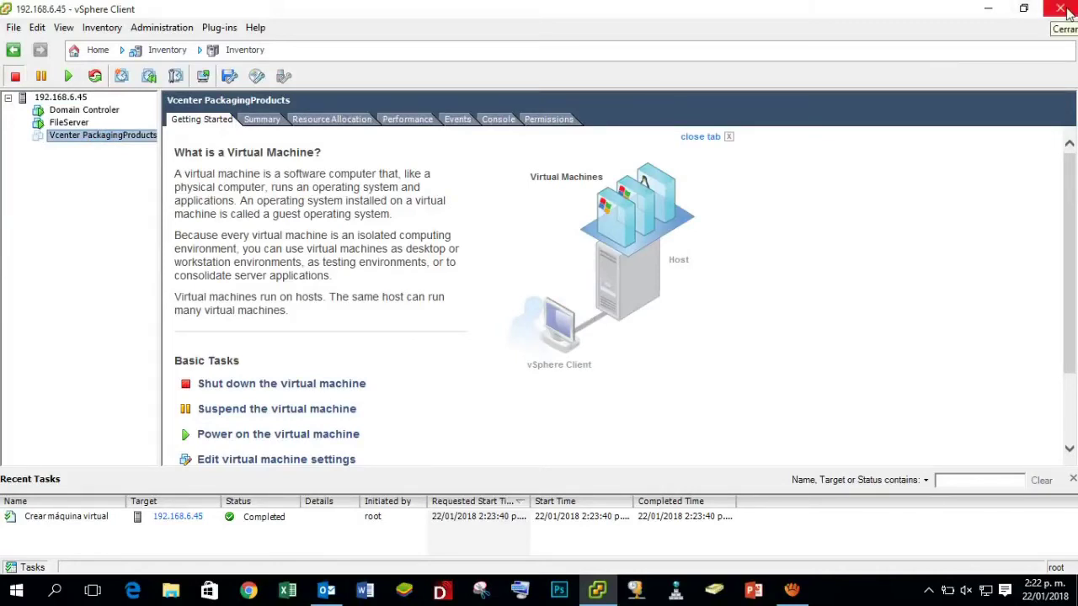
click(1063, 9)
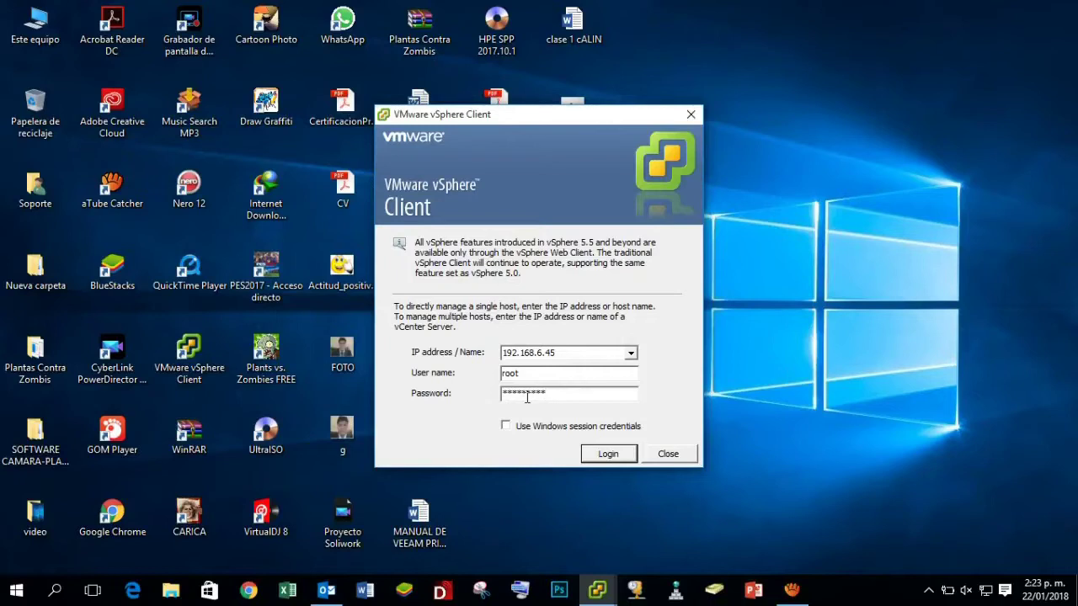
Log in to 192.168.6.45 and ignore the untrusted certificate warning.
key(Return)
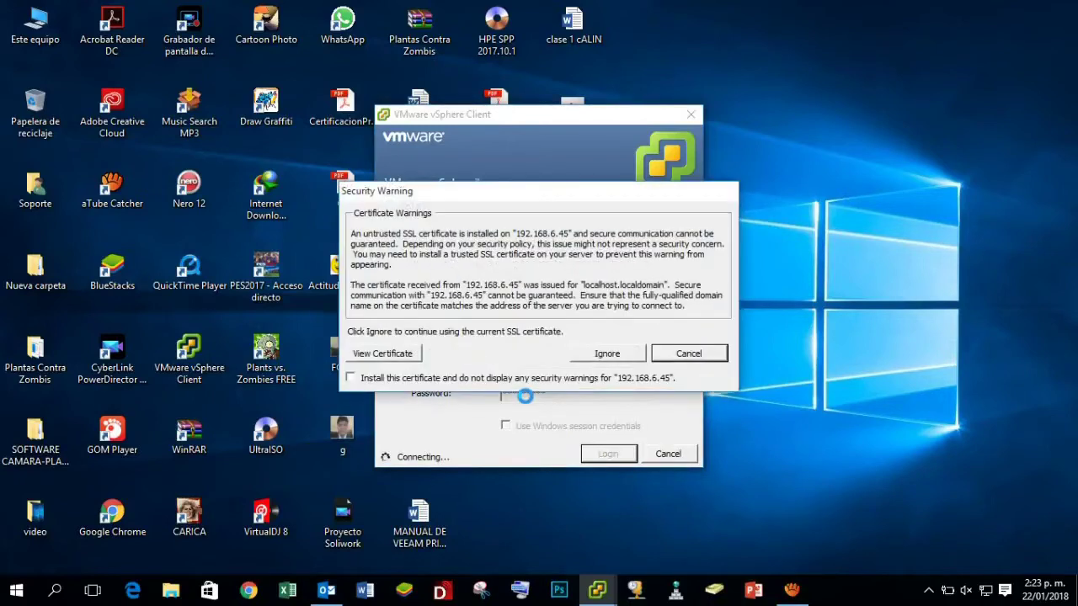
click(622, 352)
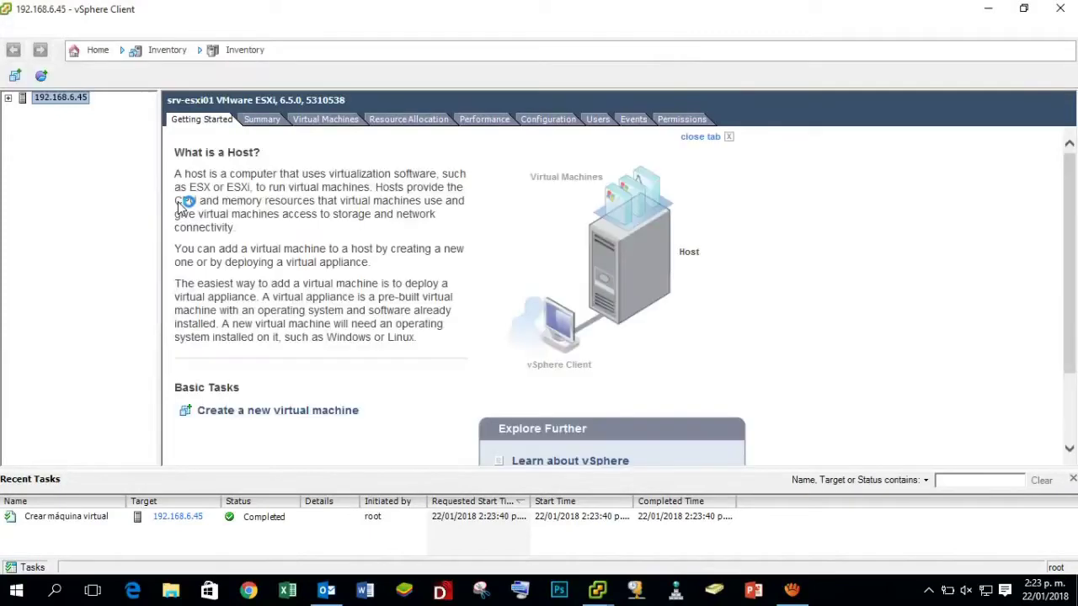
Expand 192.168.6.45, view Vcenter PackagingProducts, then return to the host node.
click(9, 98)
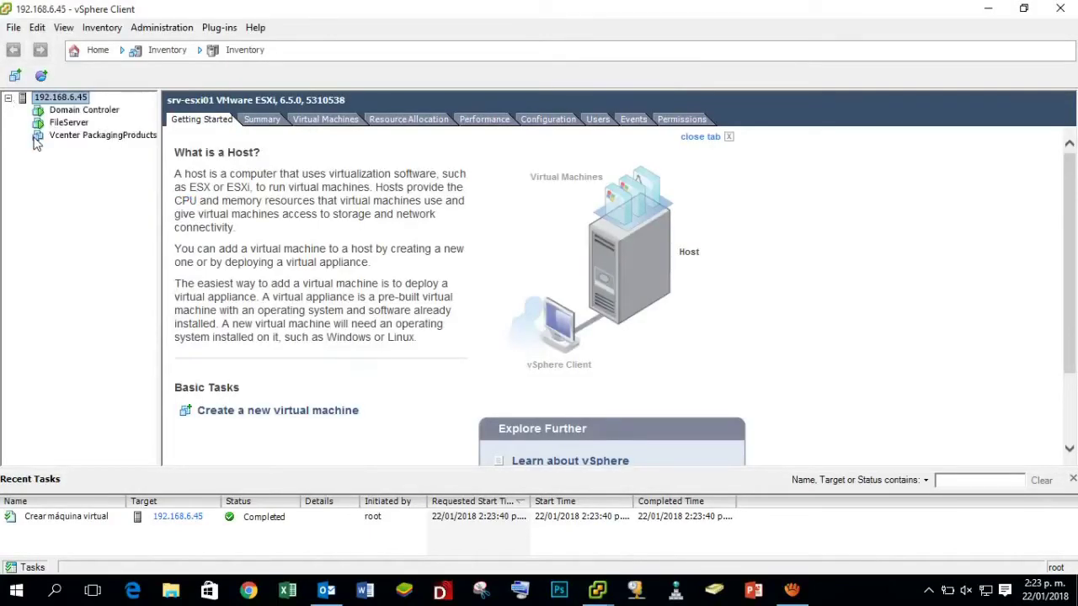
click(124, 138)
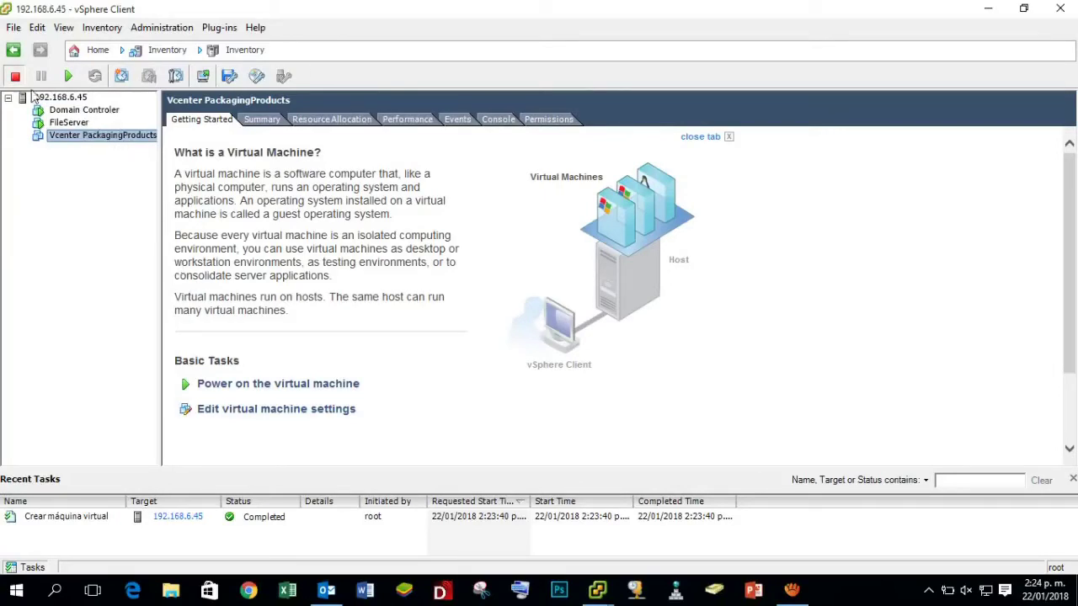
click(72, 99)
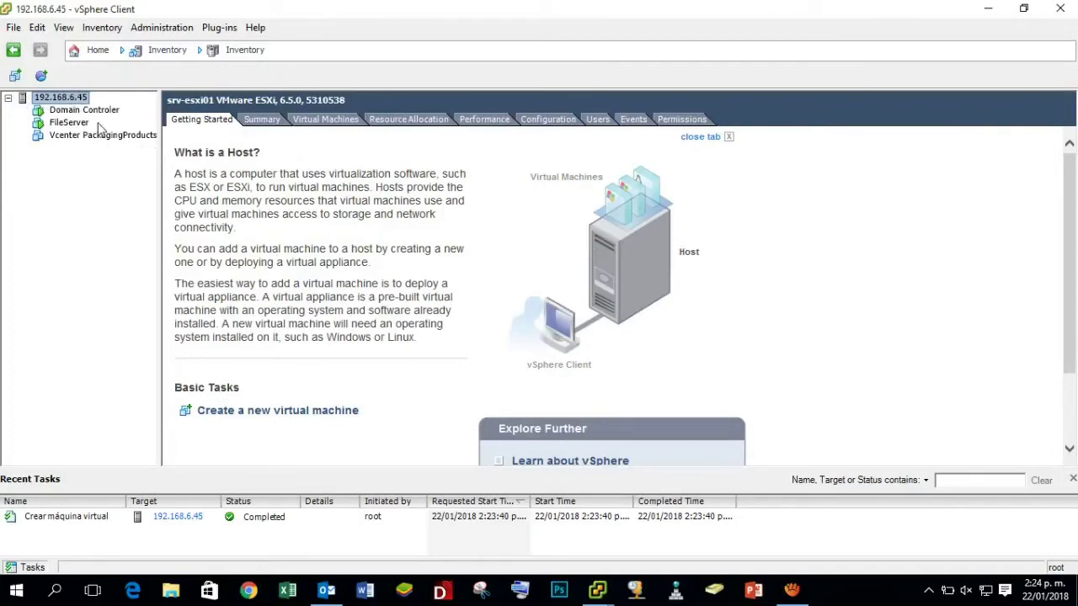
Show the host's Storage configuration and select datastore1.
click(559, 121)
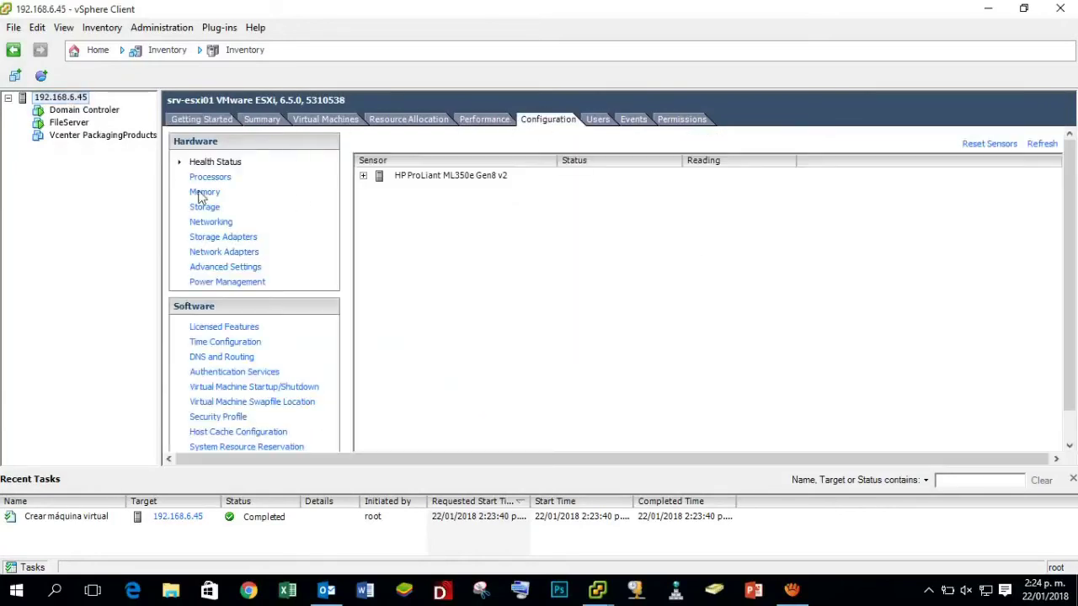
click(202, 210)
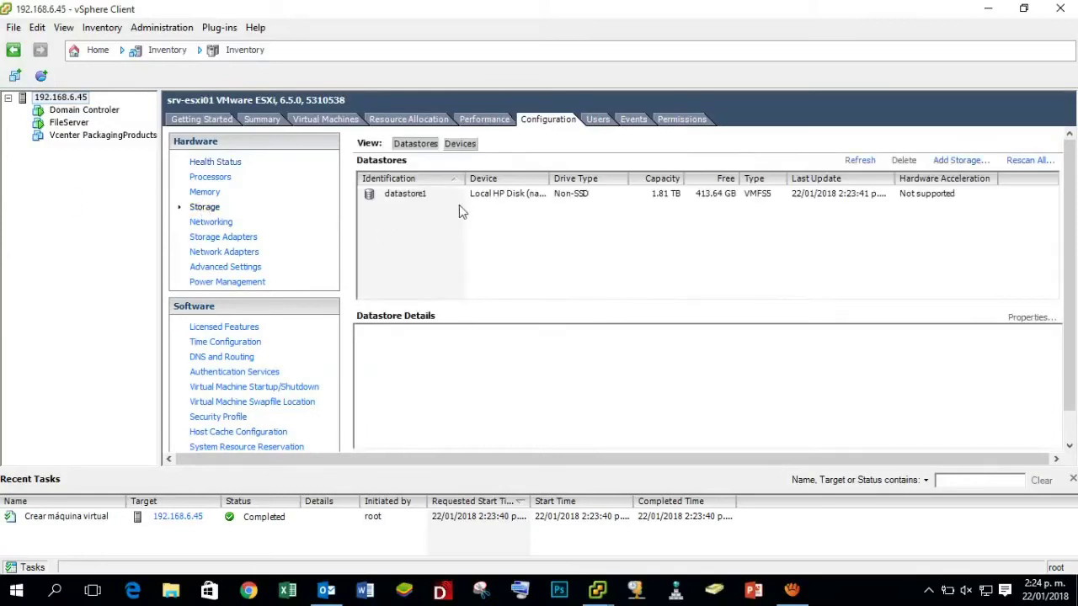
click(414, 198)
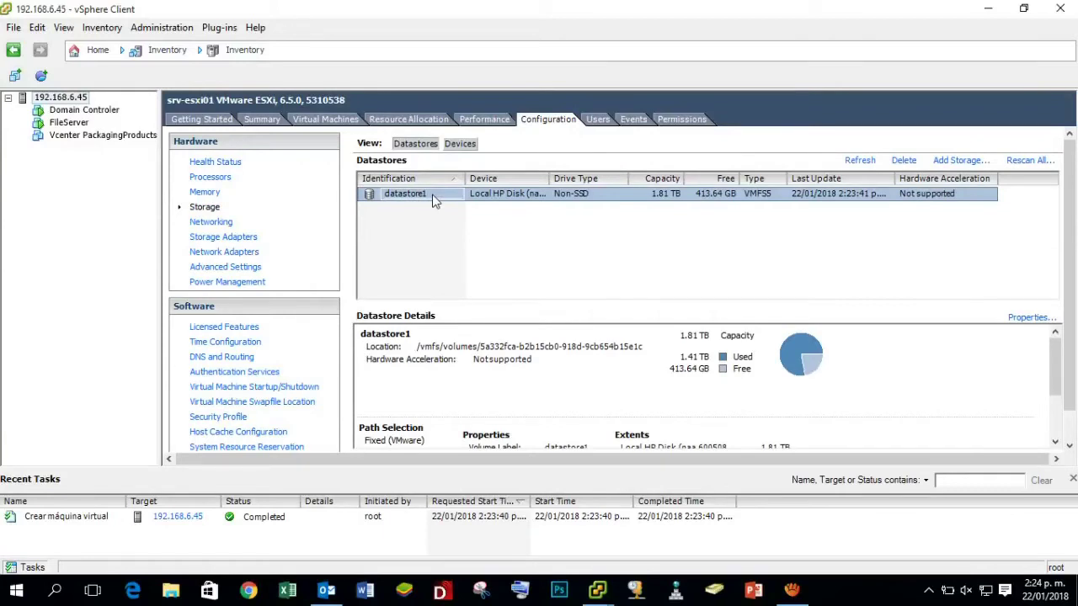
Browse datastore1 to check the Windows Server and VCSA ISO images.
right_click(434, 198)
click(495, 208)
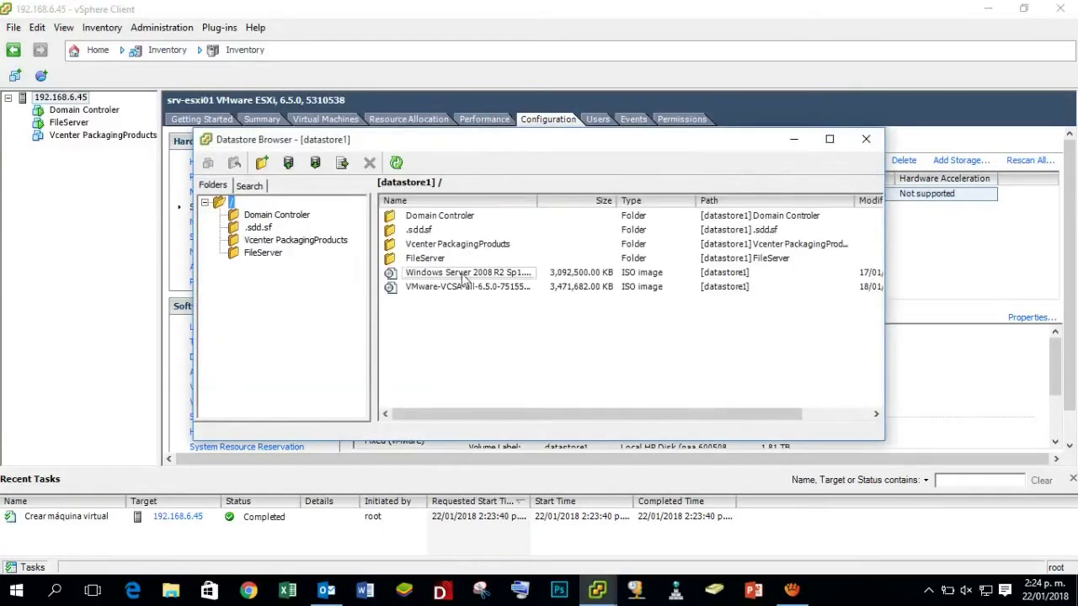
click(464, 278)
click(454, 287)
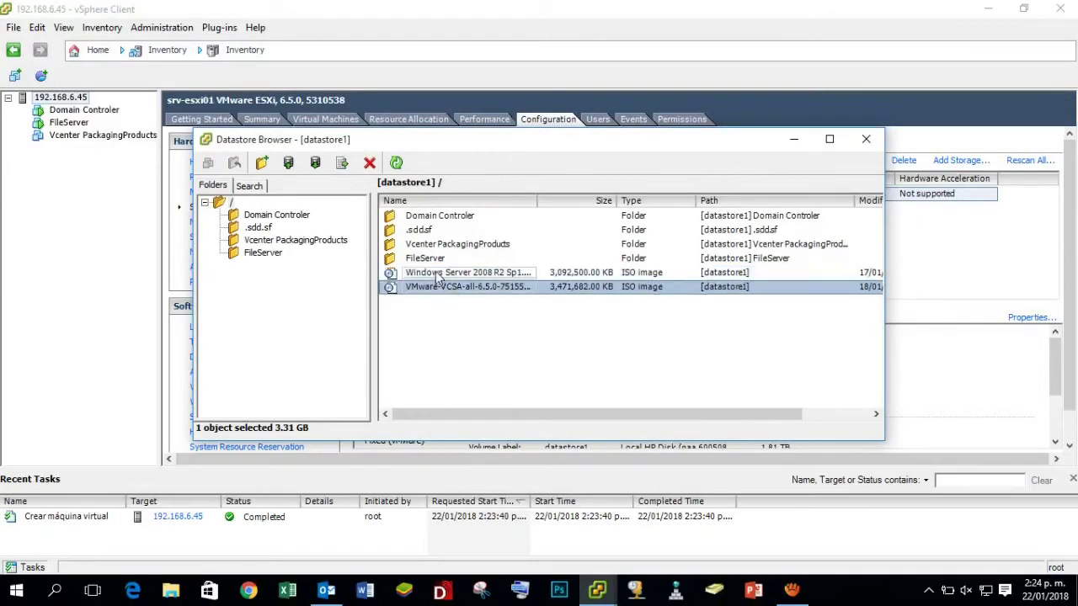
click(438, 278)
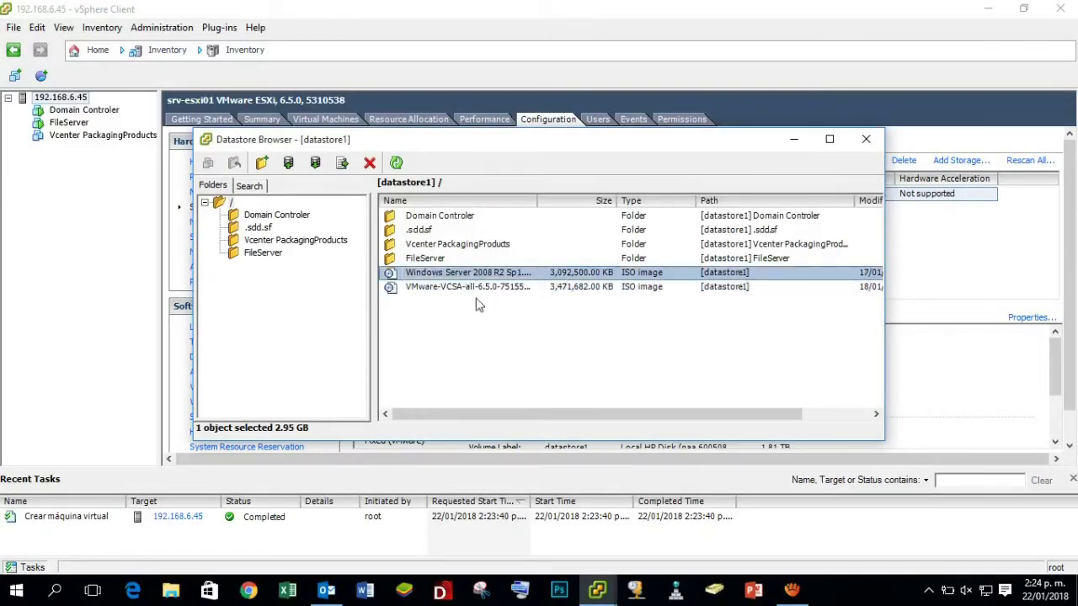
click(866, 140)
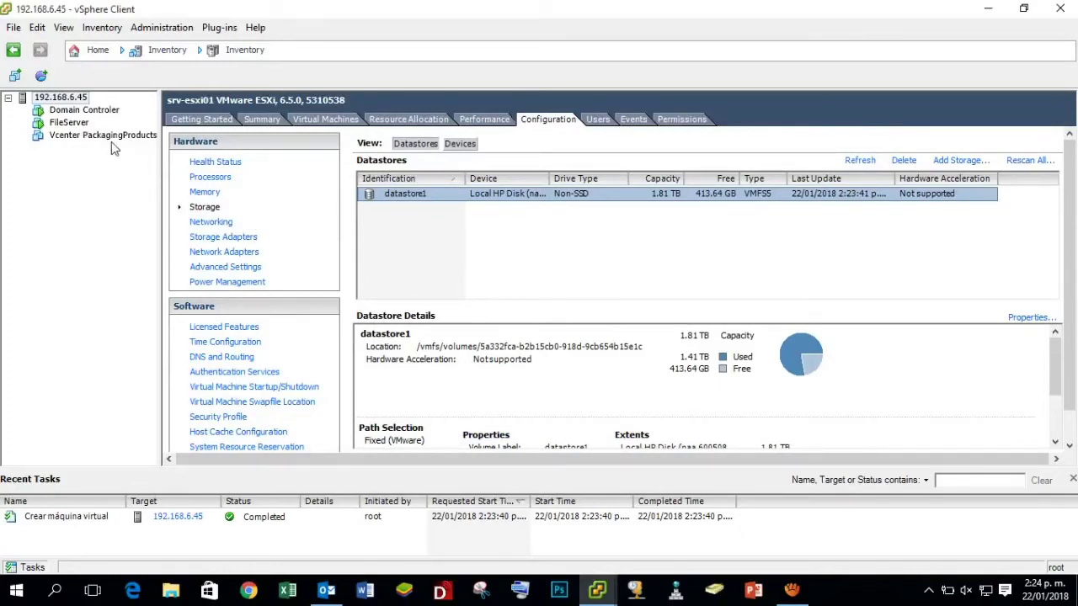
Choose Edit Settings from the right-click menu of the Vcenter PackagingProducts VM.
click(114, 145)
click(112, 139)
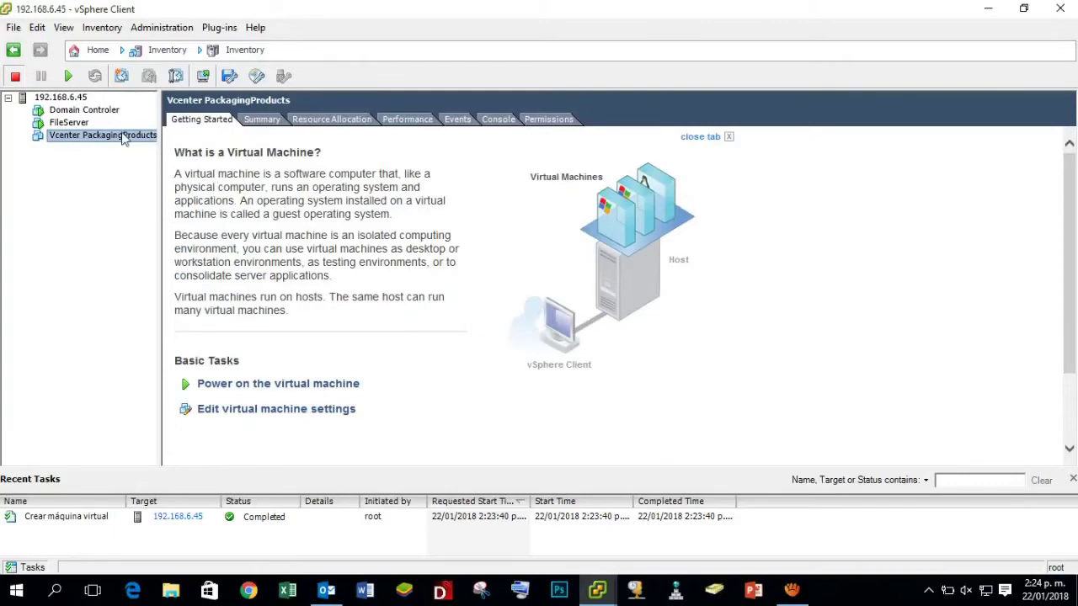
right_click(122, 139)
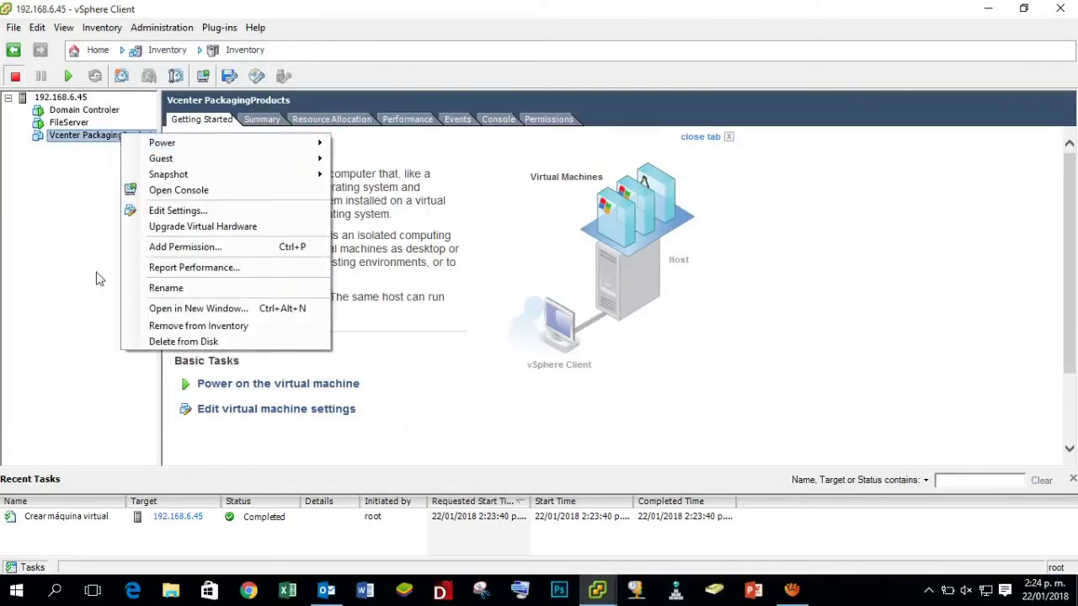
click(175, 211)
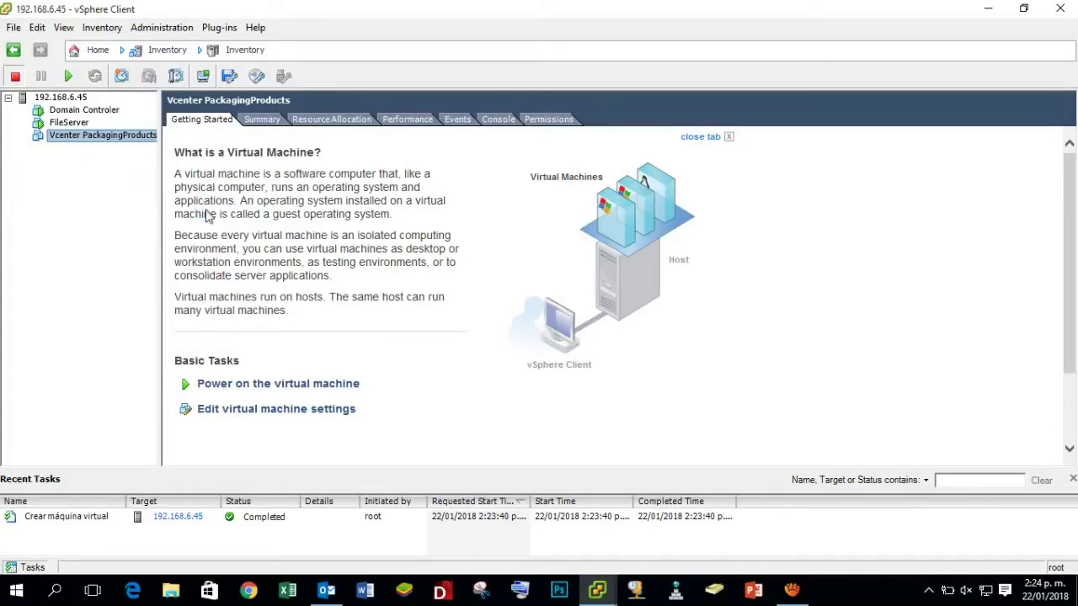
Set CD/DVD drive 1 to Datastore ISO File and browse into datastore1.
drag(493, 56, 559, 52)
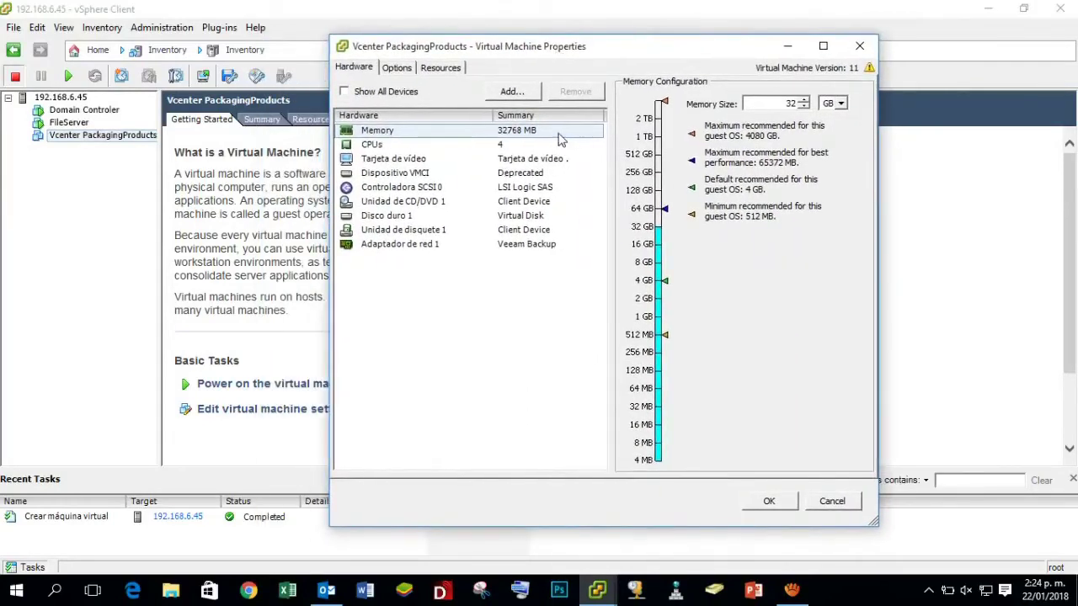
click(526, 147)
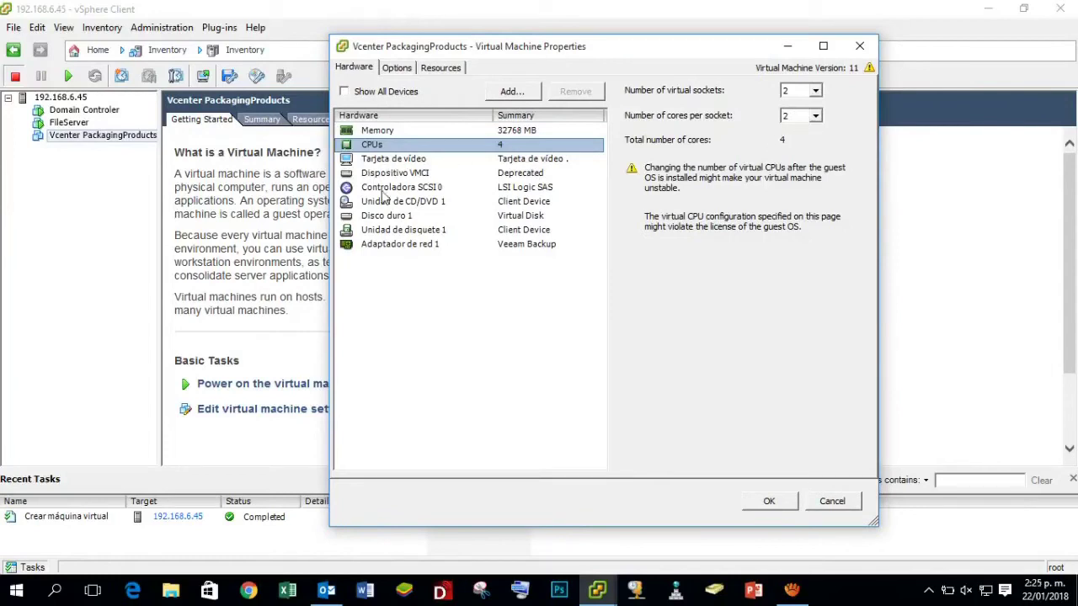
click(432, 204)
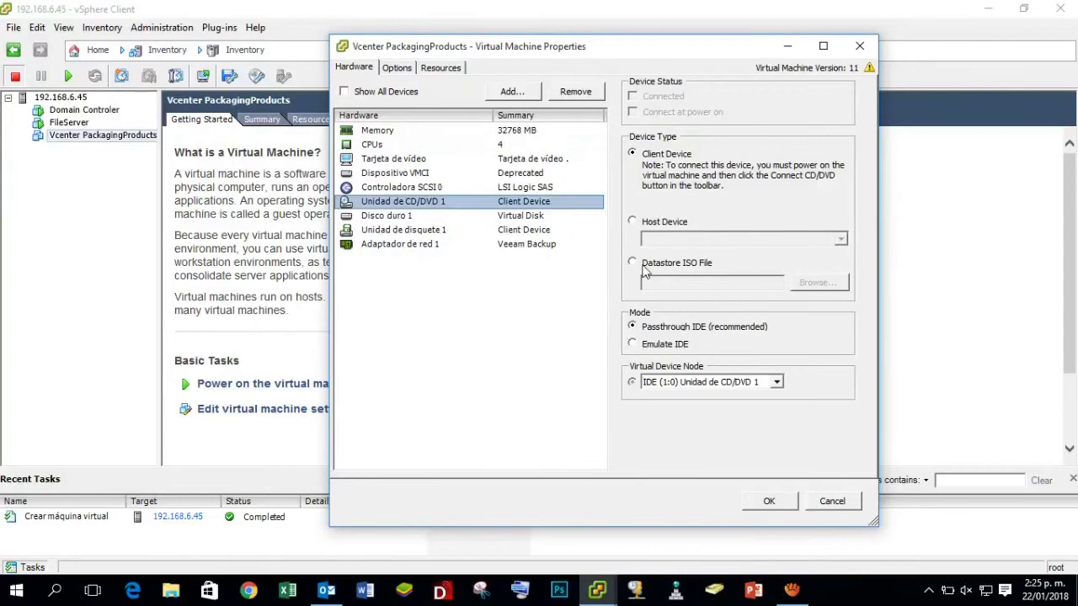
click(695, 267)
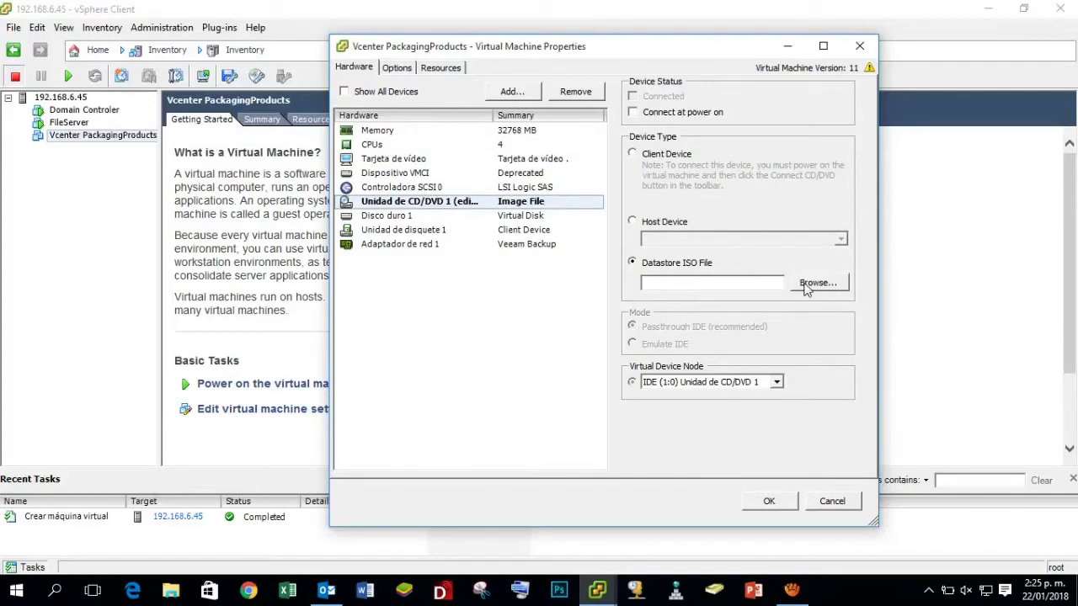
click(832, 287)
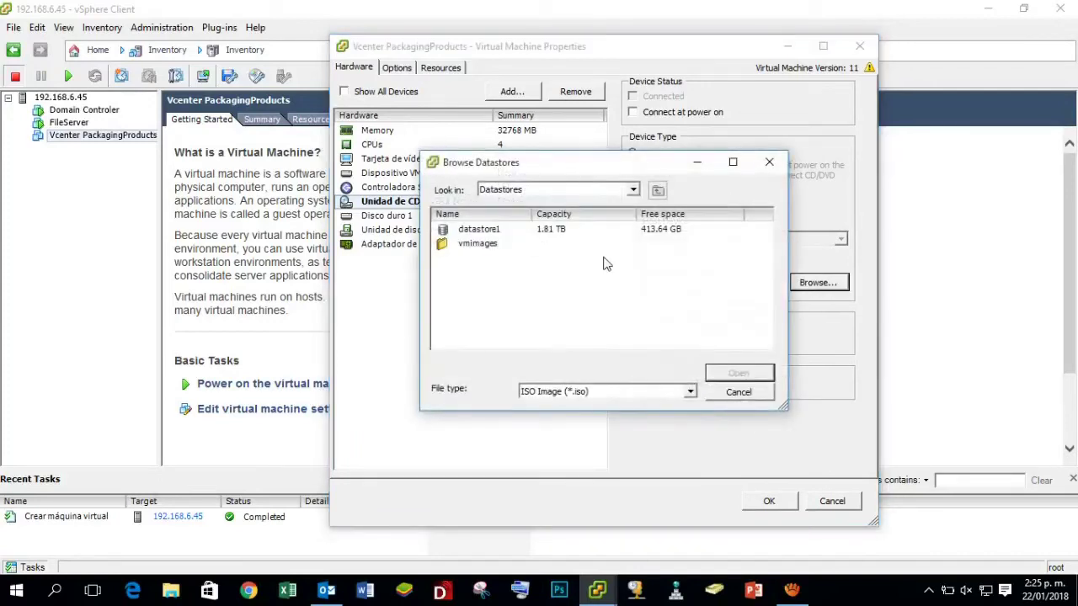
click(486, 238)
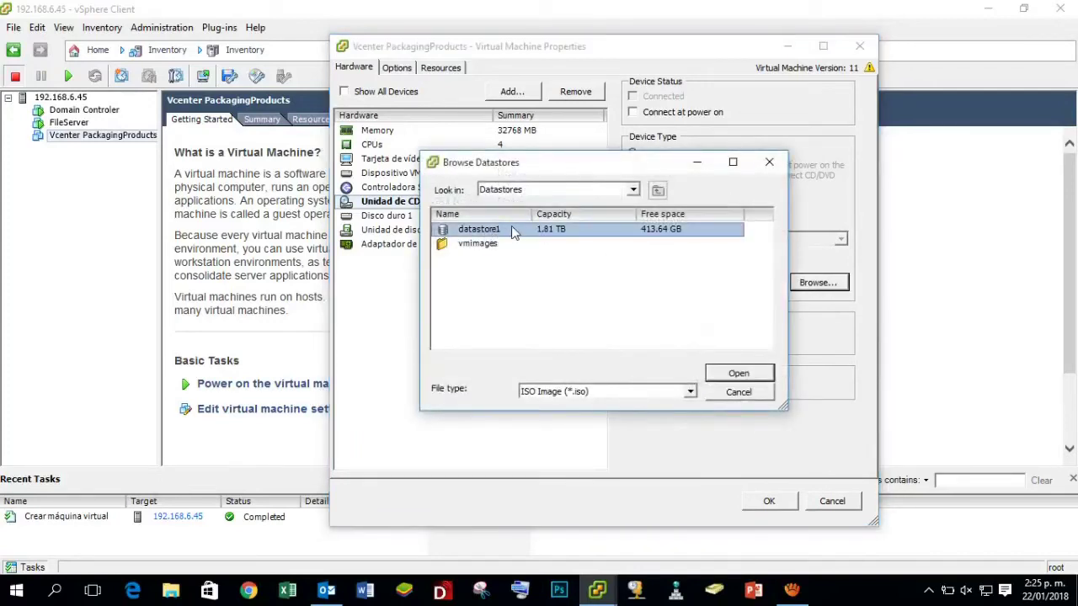
double_click(502, 231)
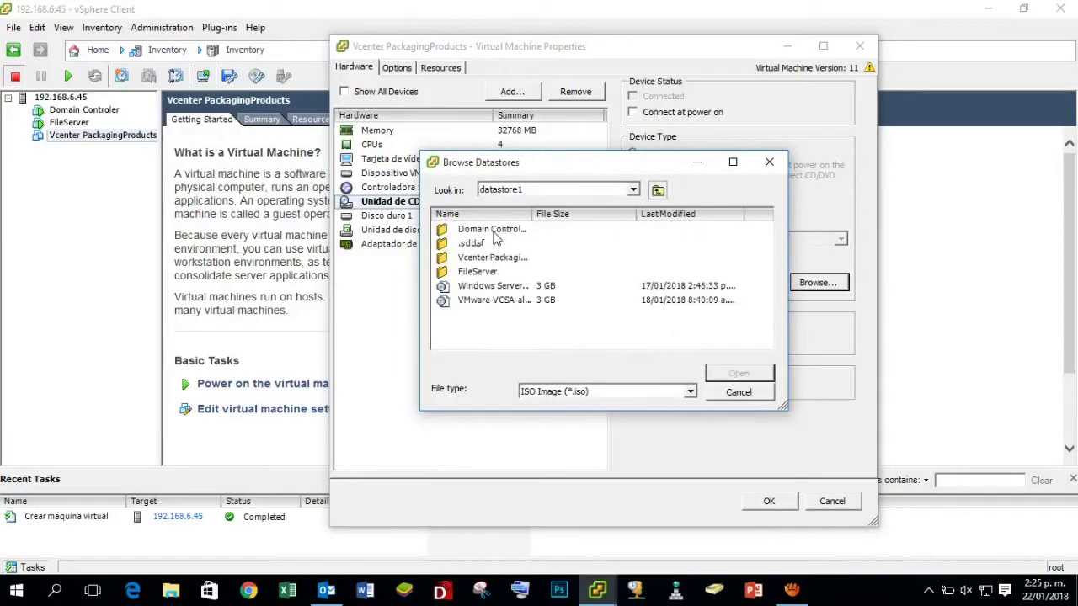
Pick the Windows Server ISO, enable Connect at power on, and apply the settings.
click(521, 289)
click(534, 302)
click(518, 288)
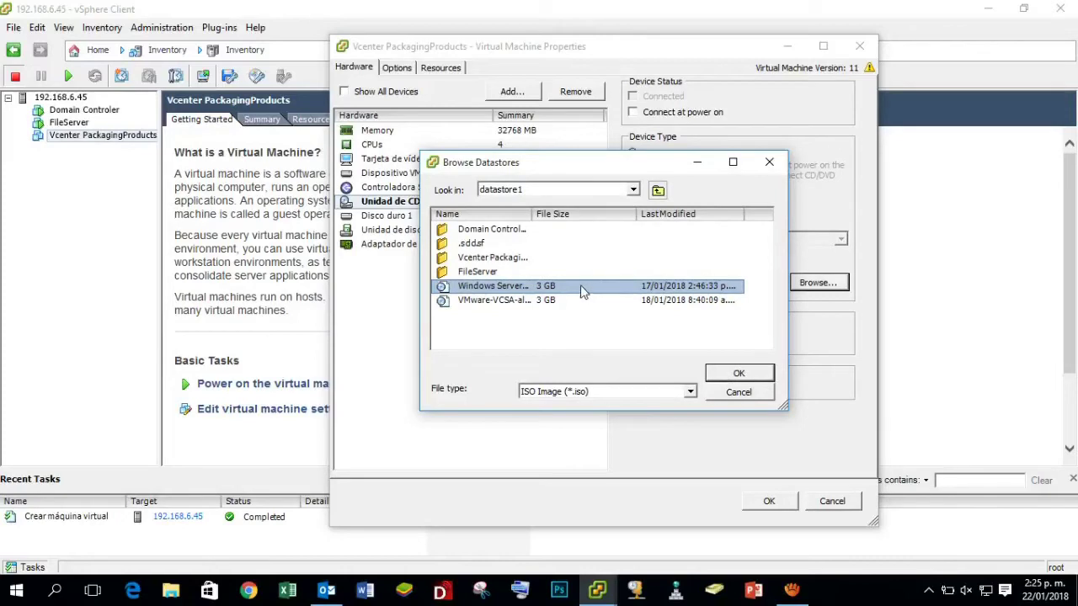
click(738, 375)
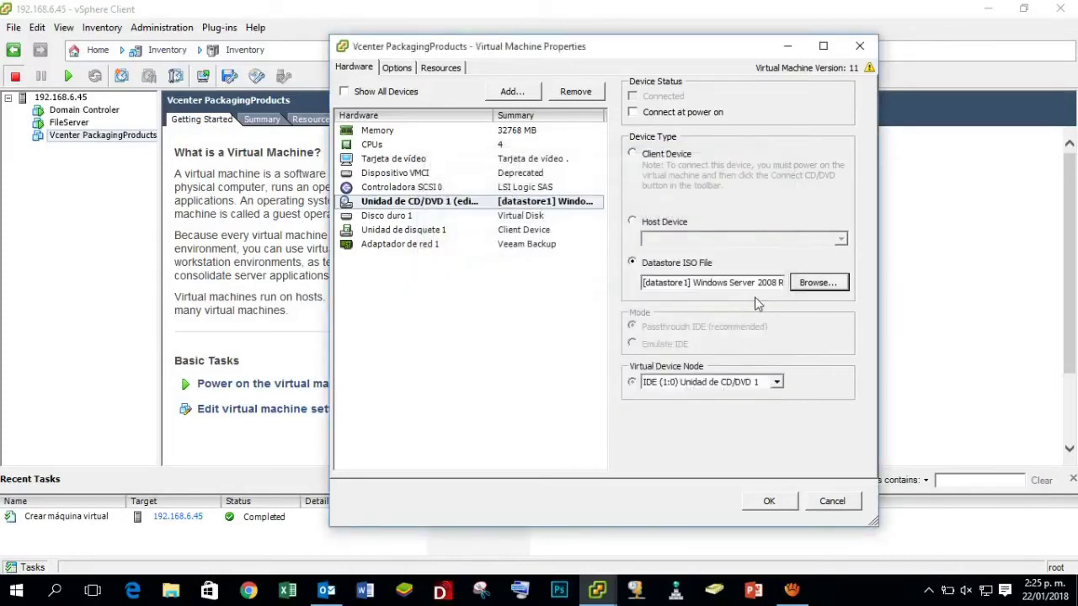
drag(645, 284, 741, 283)
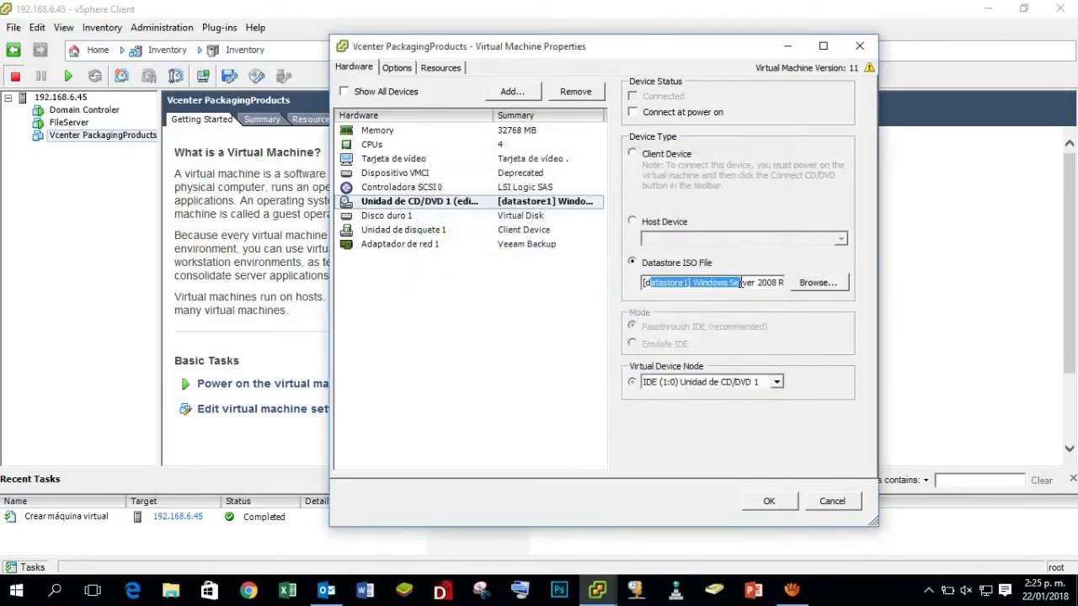
click(635, 115)
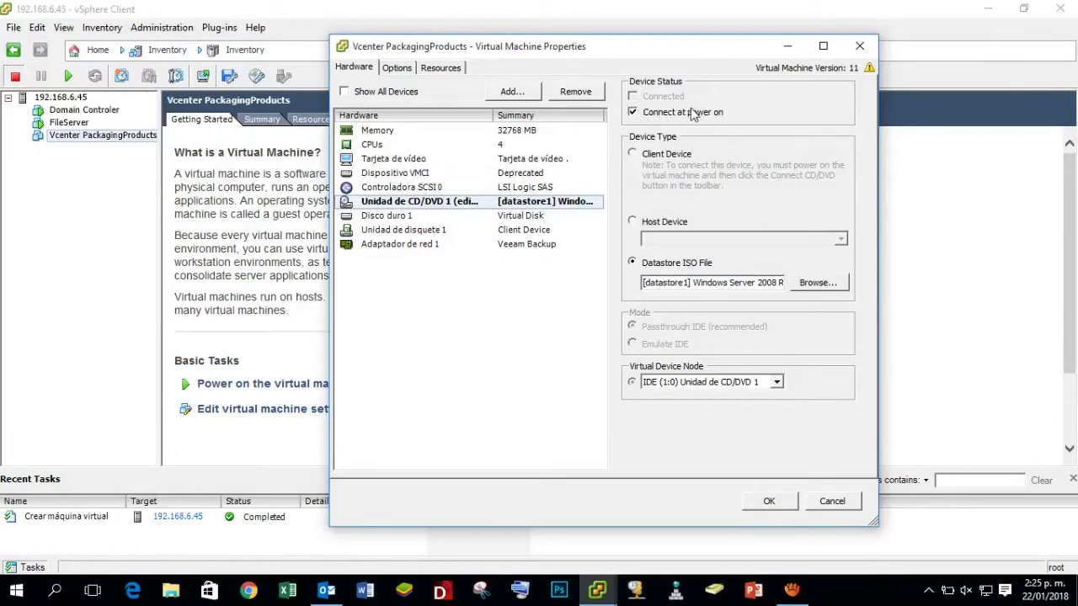
click(769, 503)
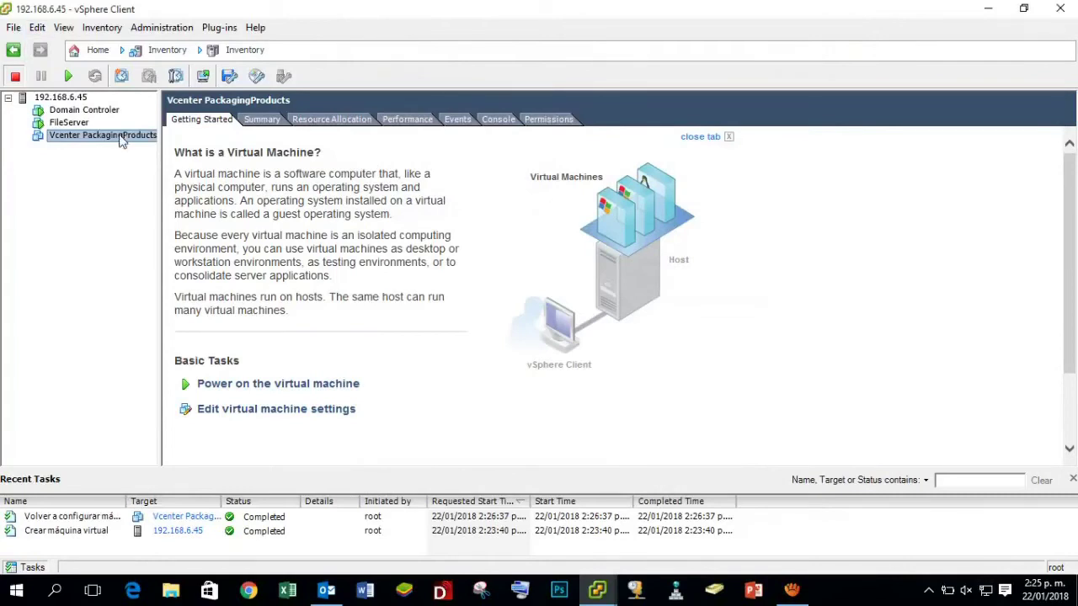
Show the Console tab and power on Vcenter PackagingProducts.
click(499, 122)
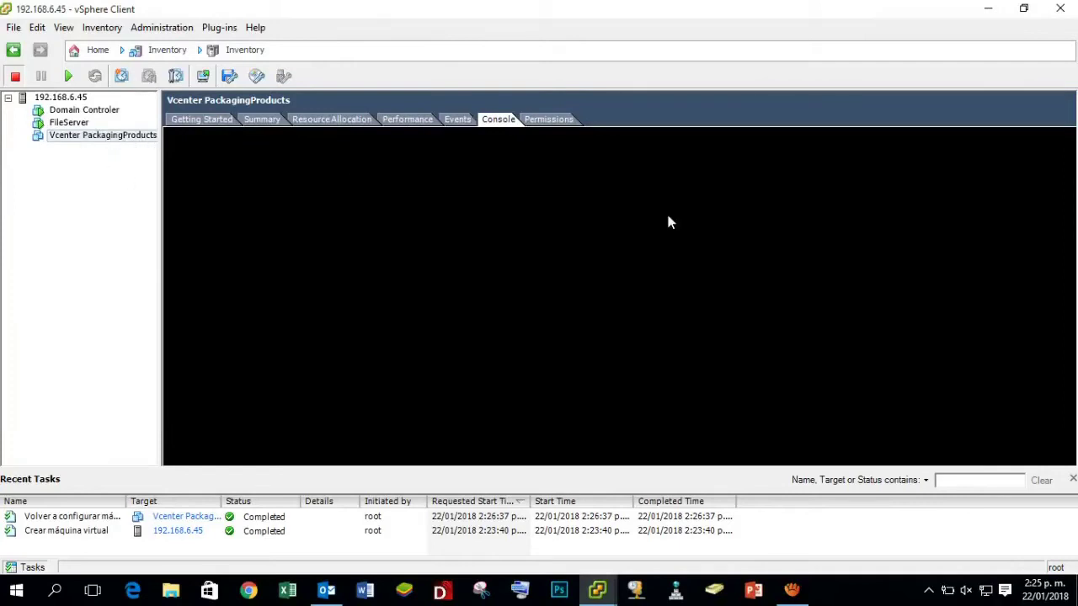
click(69, 75)
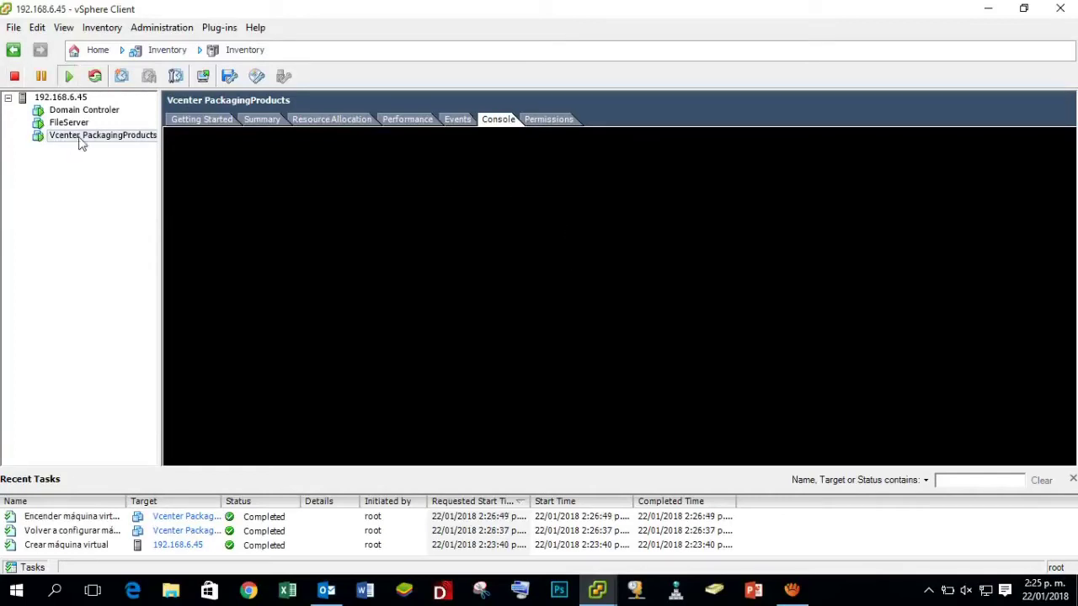
drag(1064, 233, 1067, 357)
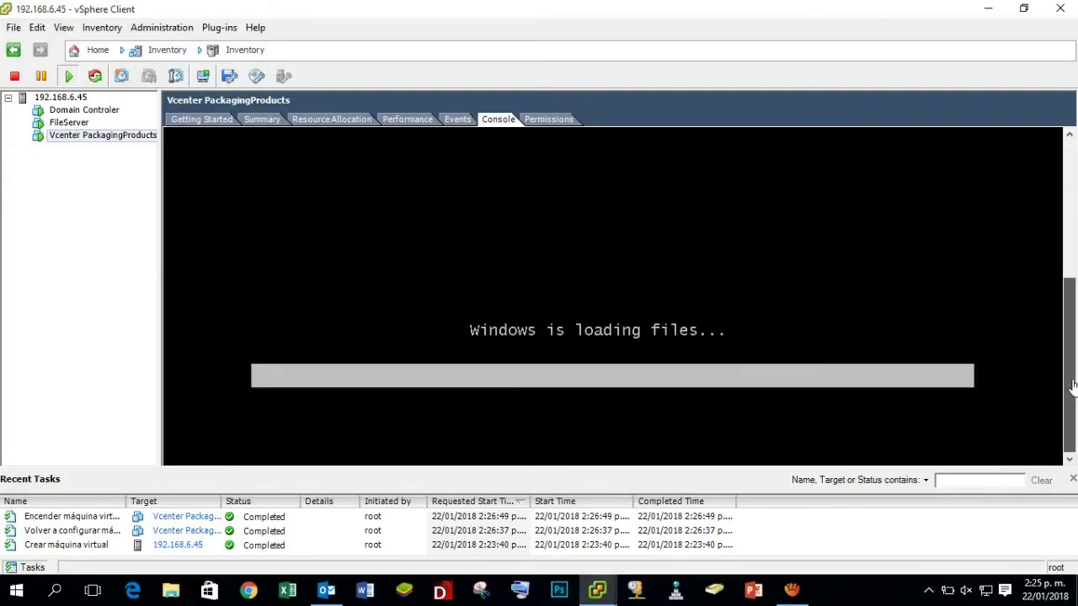
Open the Inventory menu for the running VM.
click(106, 30)
click(106, 31)
click(112, 34)
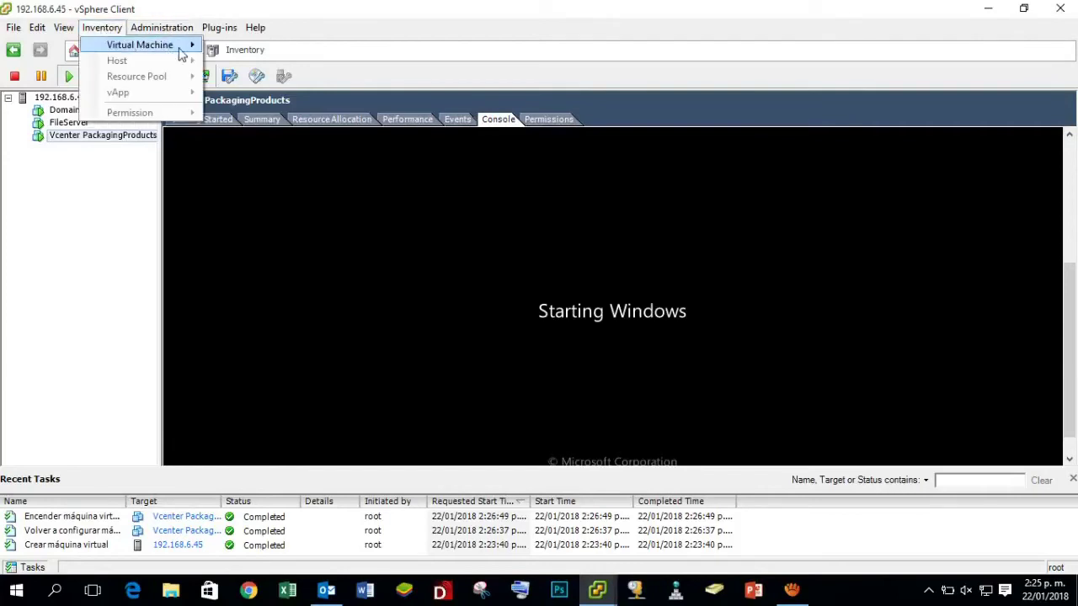
Switch the VM console to full screen via Guest > Enter Full Screen.
mouse_move(192, 49)
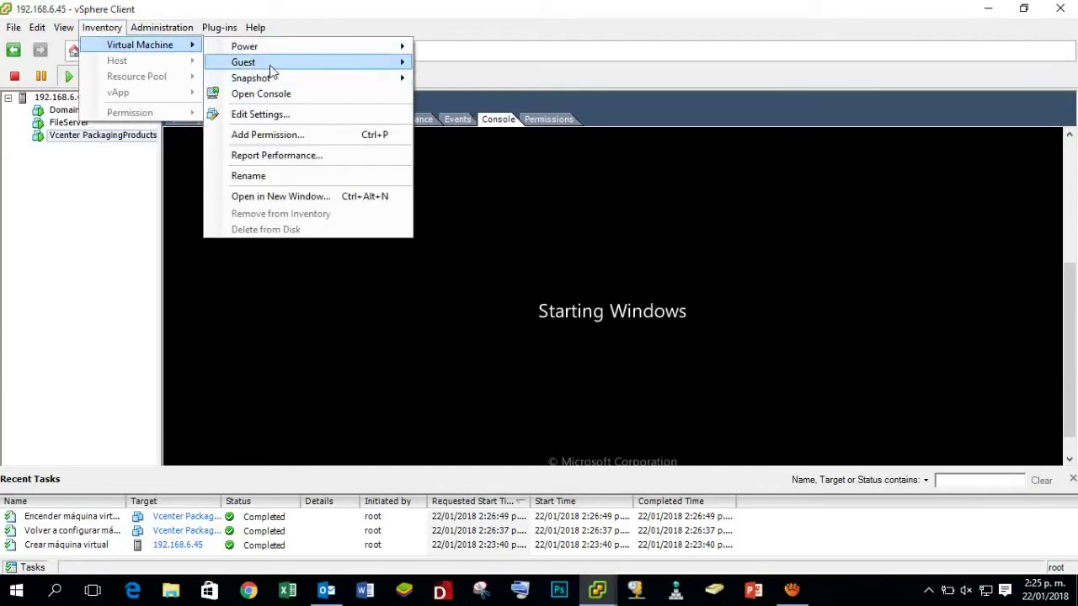
mouse_move(272, 66)
click(521, 80)
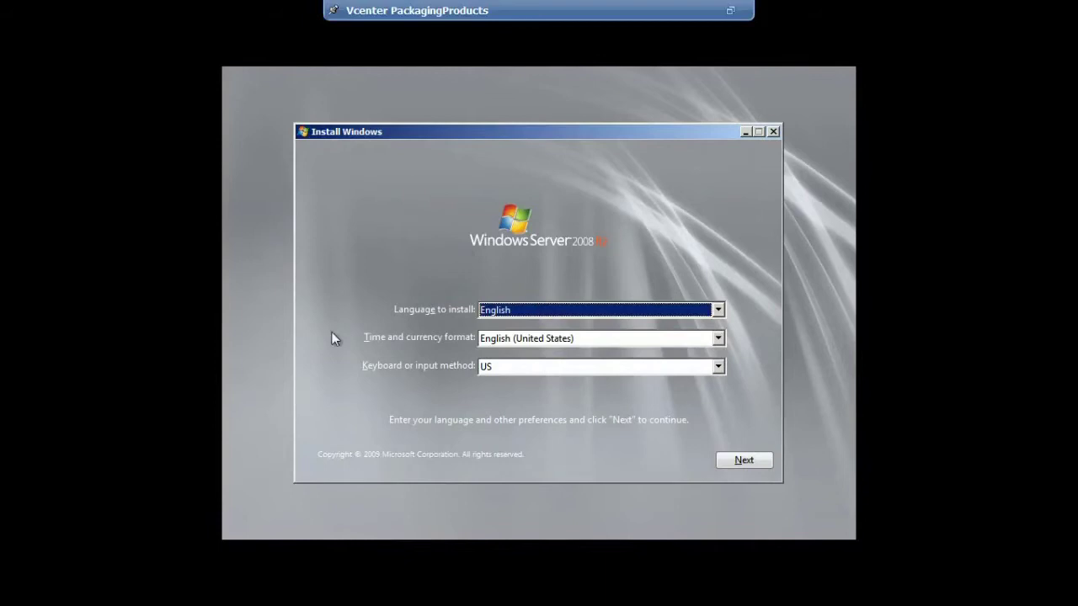
Keep English as setup language, choose Spanish (Peru) time and currency format, and continue.
click(716, 310)
click(712, 321)
click(719, 339)
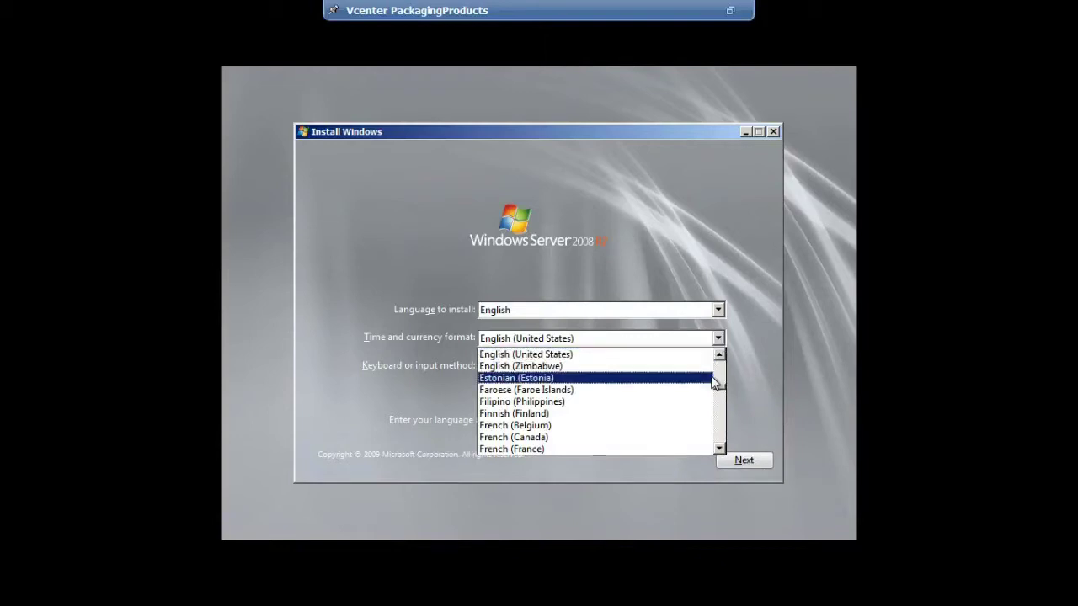
text(sp)
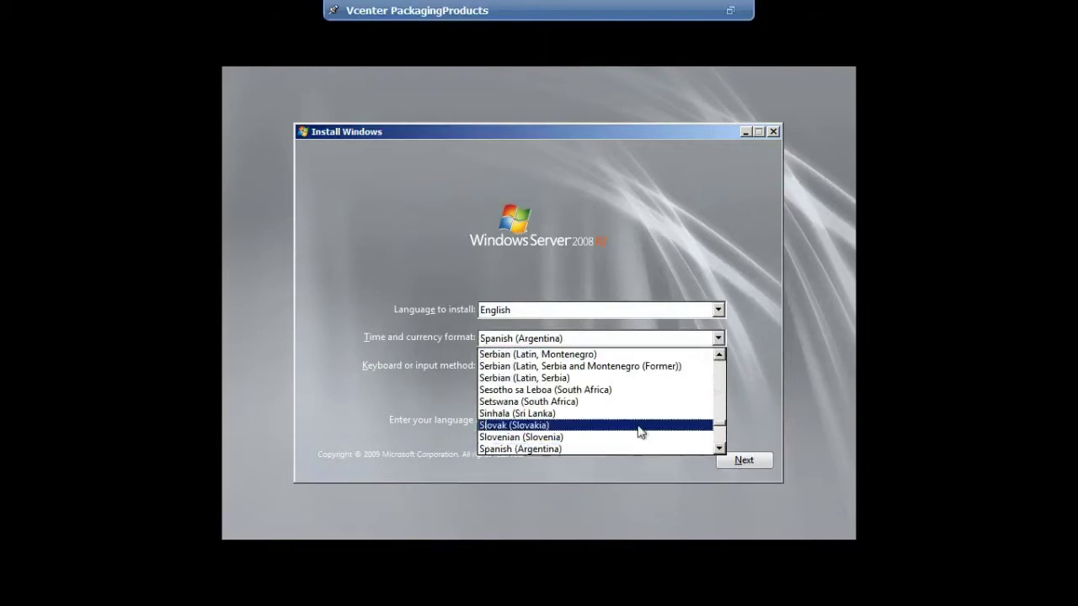
click(720, 448)
click(719, 448)
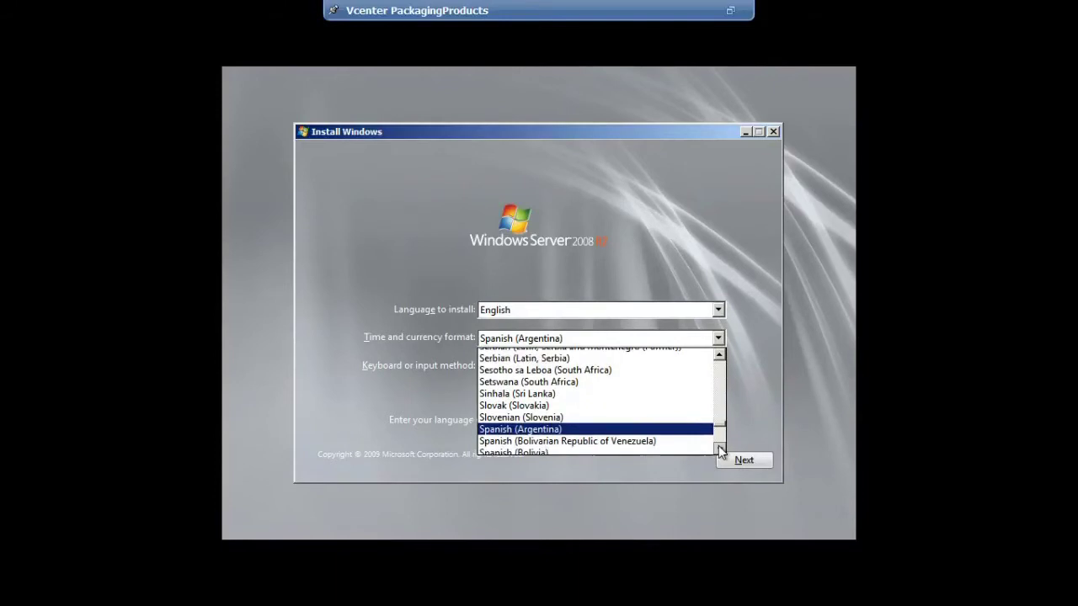
click(719, 448)
click(719, 448)
click(719, 448)
click(719, 448)
click(720, 448)
click(719, 448)
click(720, 448)
click(720, 448)
click(719, 448)
click(719, 448)
click(719, 448)
click(720, 448)
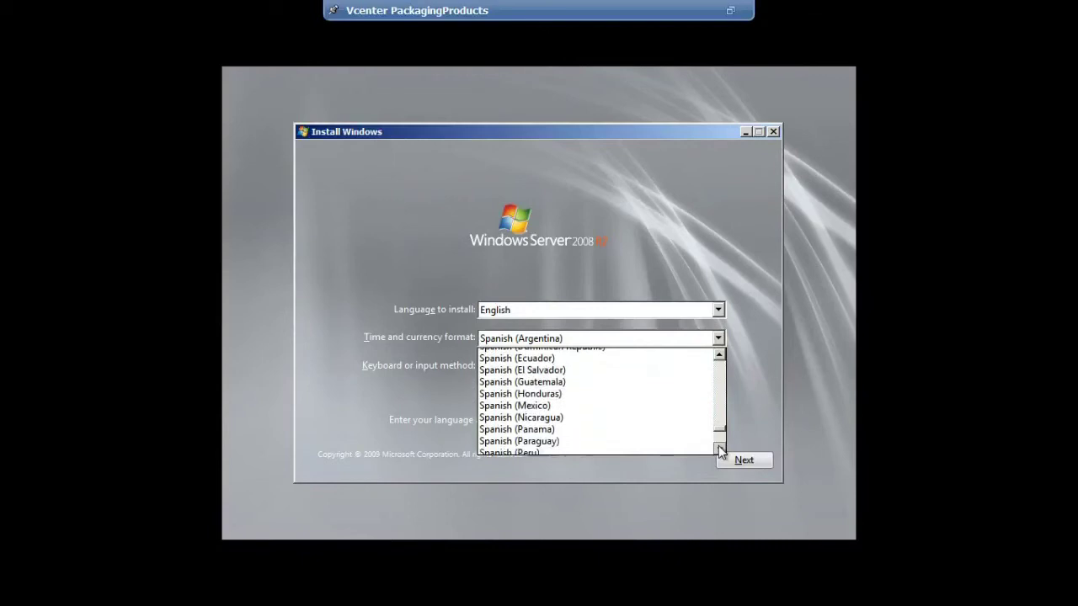
click(719, 448)
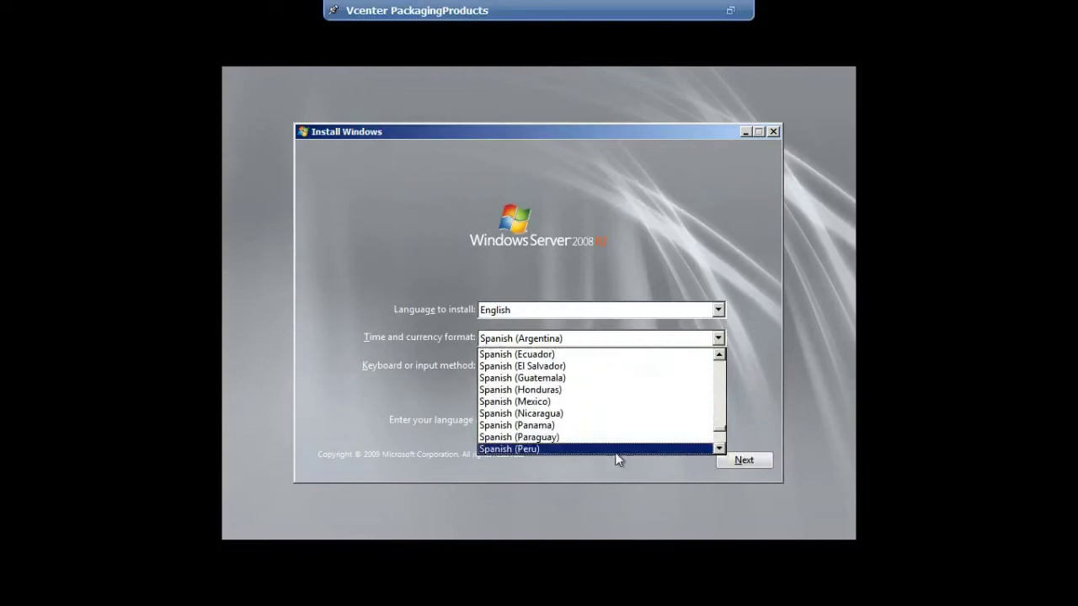
click(563, 451)
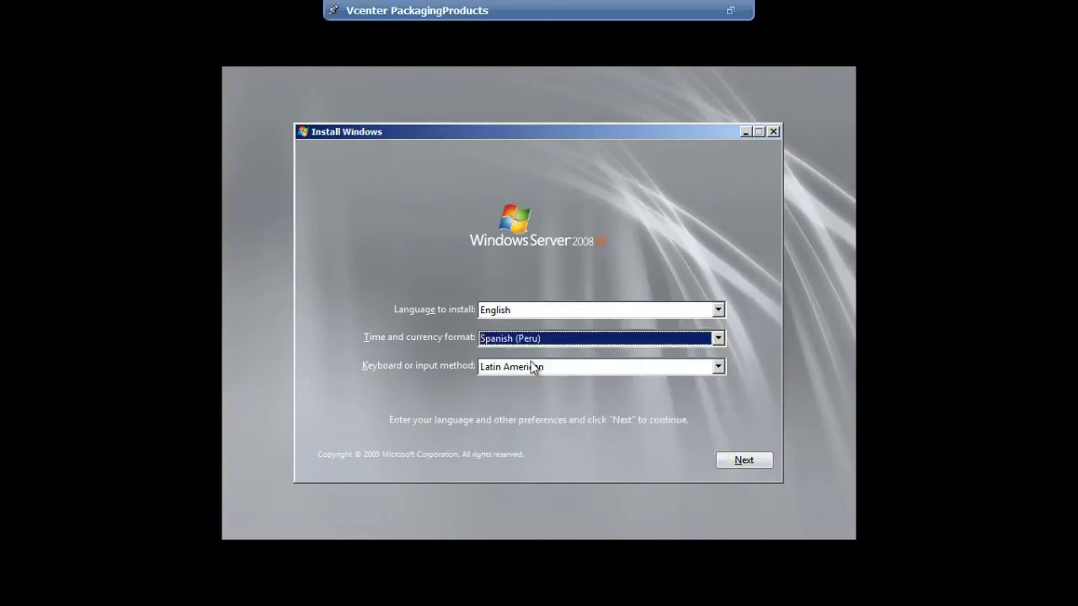
click(758, 459)
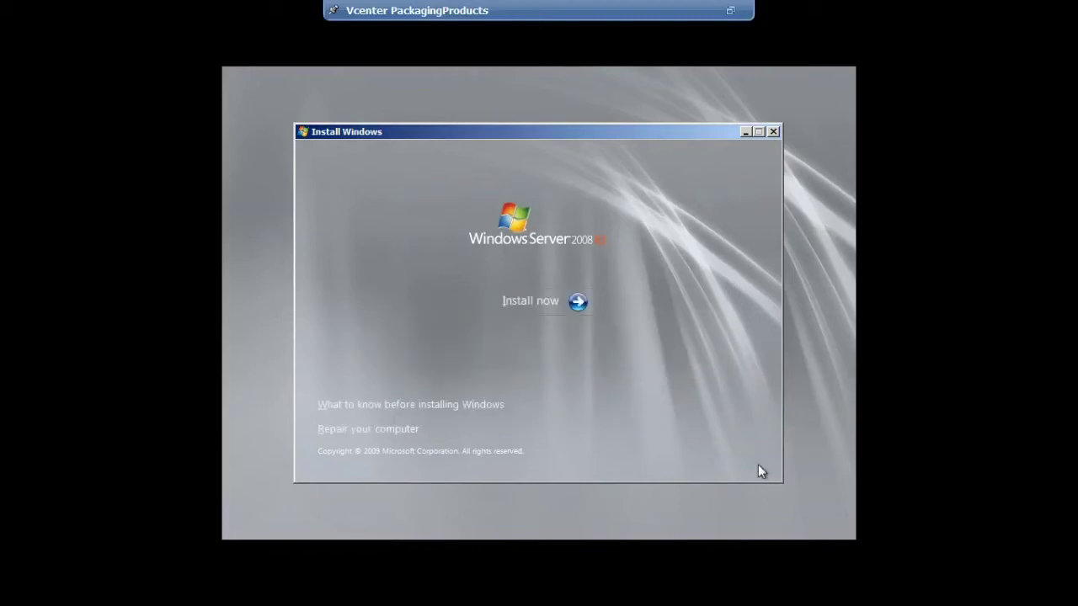
Start the install and choose Windows Server 2008 R2 Standard (Full Installation).
click(557, 303)
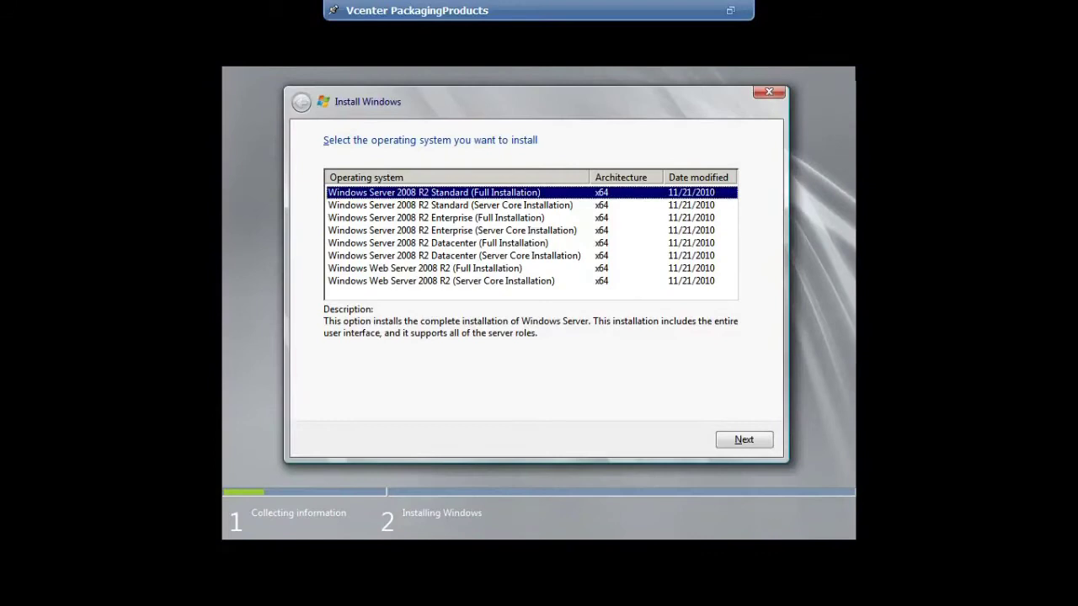
click(511, 206)
key(Up)
click(749, 440)
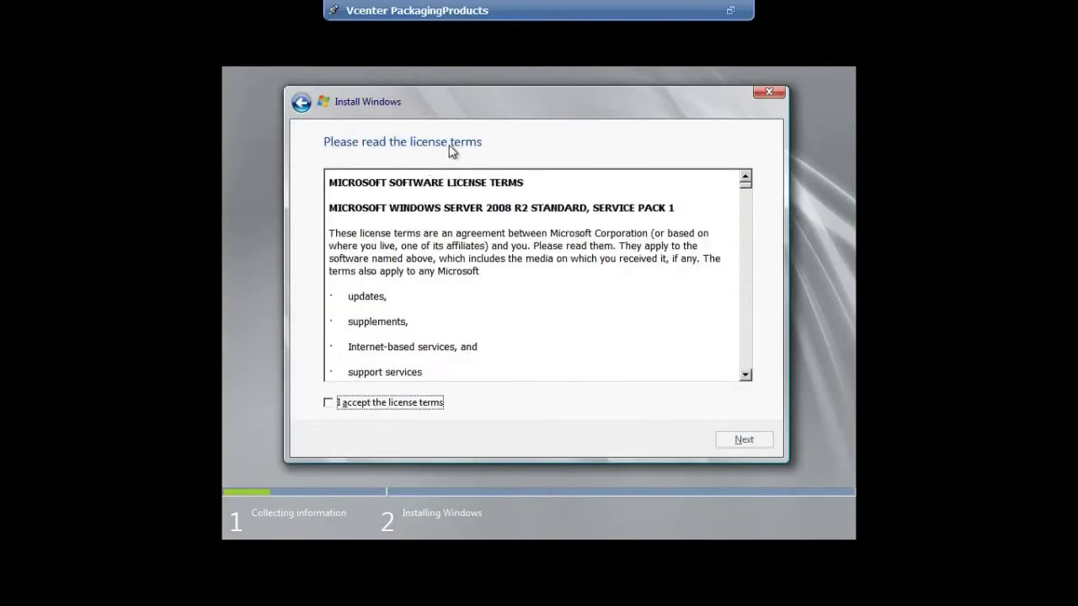
Accept the license terms and choose the Custom (advanced) installation.
click(333, 404)
click(745, 441)
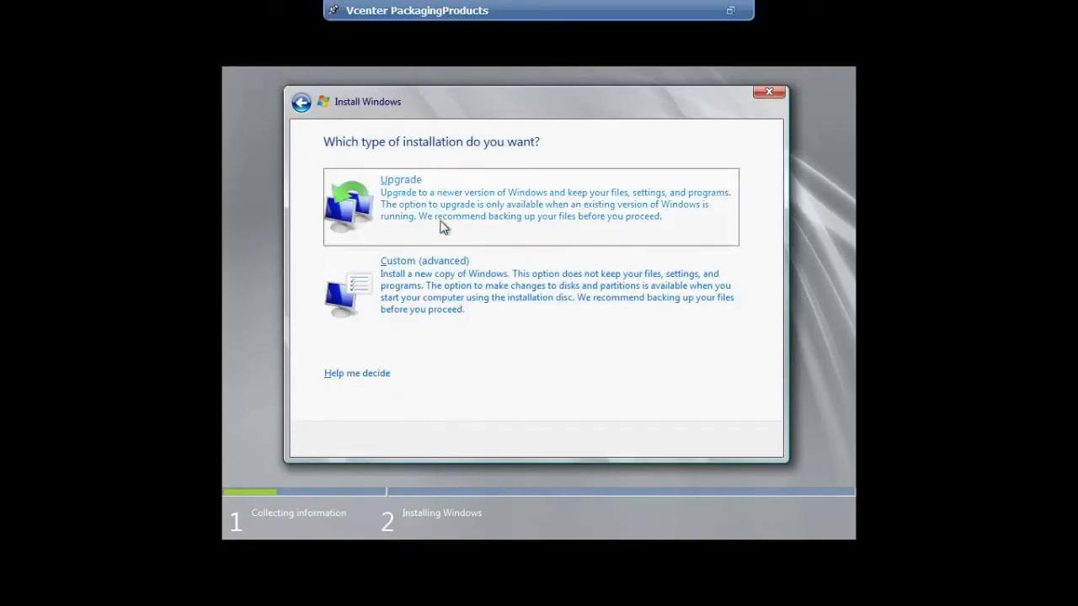
click(487, 286)
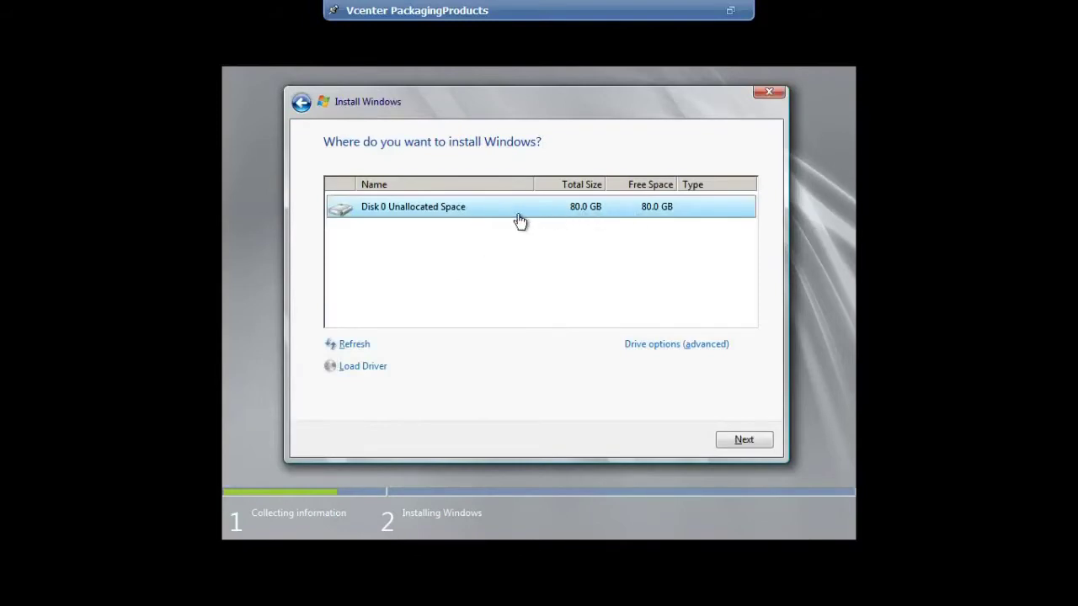
Install Windows onto Disk 0's 80 GB unallocated space and let setup finish.
click(749, 443)
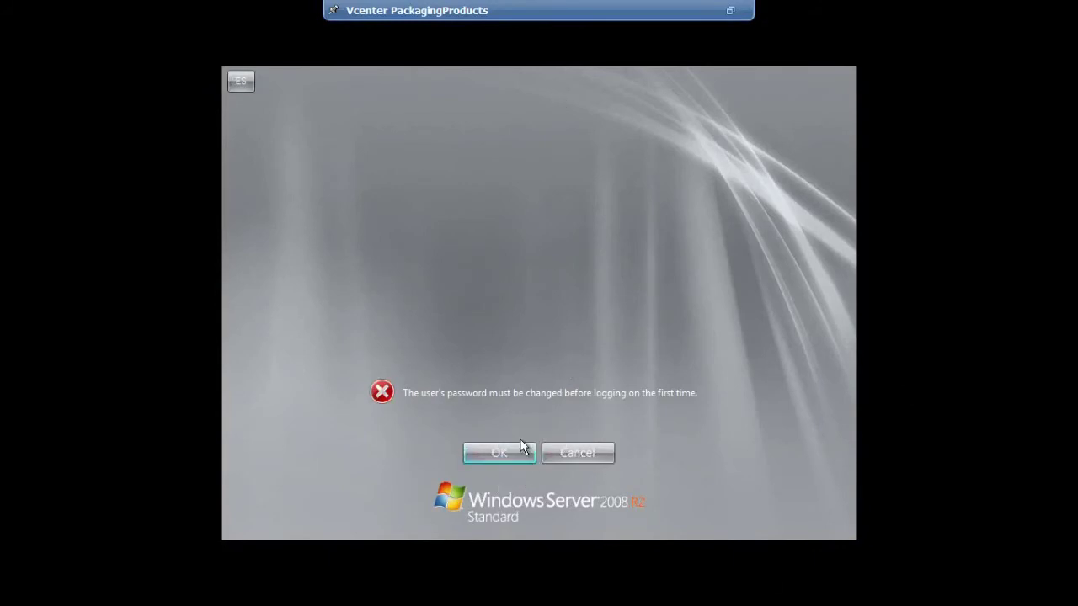
Enter and confirm a new Administrator password, then dismiss the confirmation to log in.
click(516, 449)
text(P)
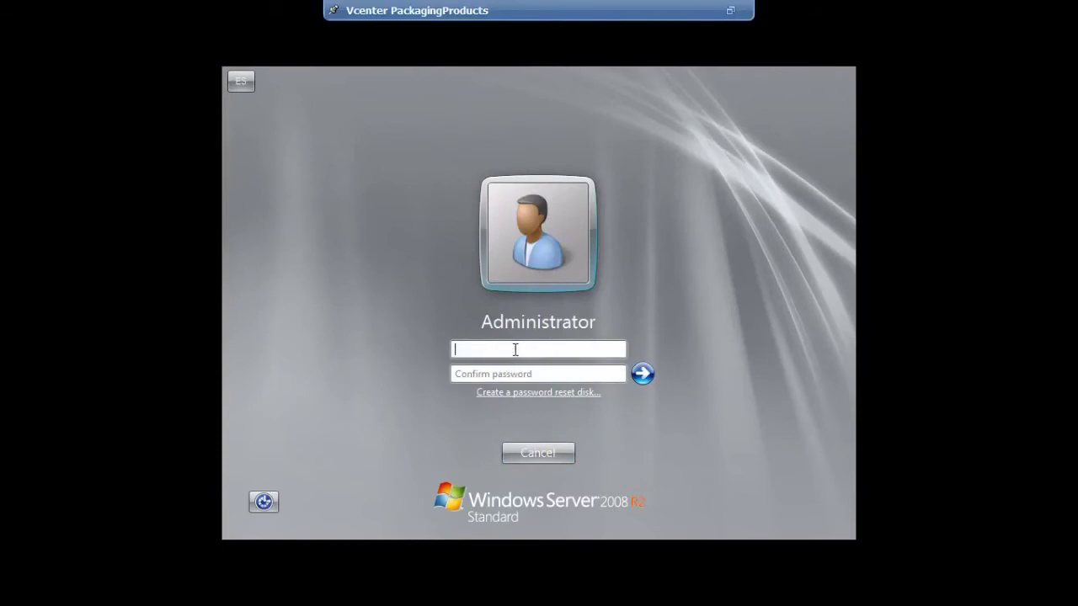
text(P)
click(545, 376)
text(P)
key(Return)
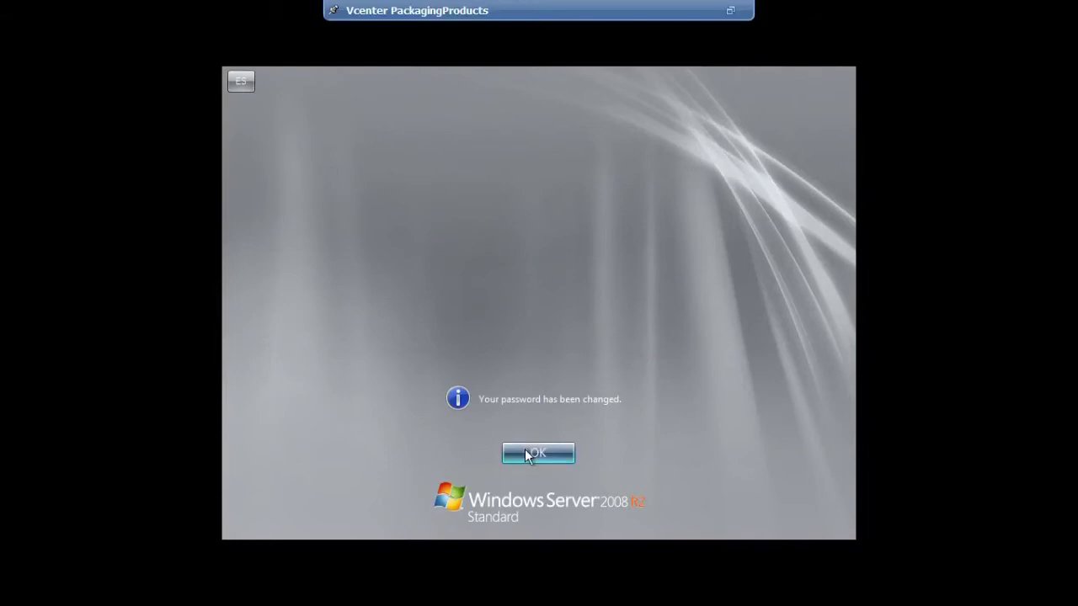
click(525, 453)
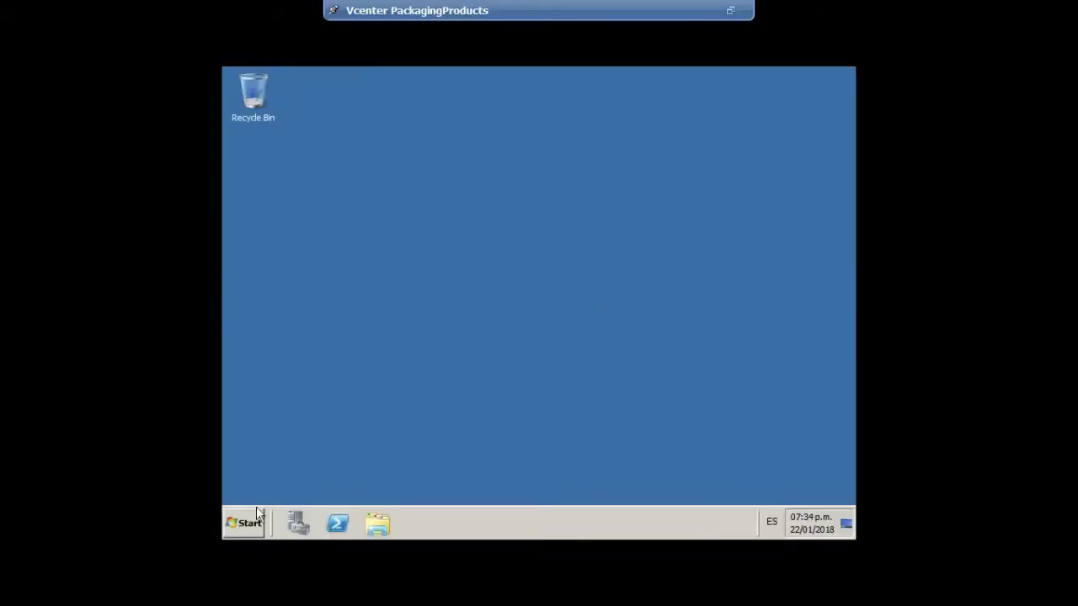
Refresh the guest desktop twice and leave the full-screen console view.
right_click(410, 148)
click(460, 183)
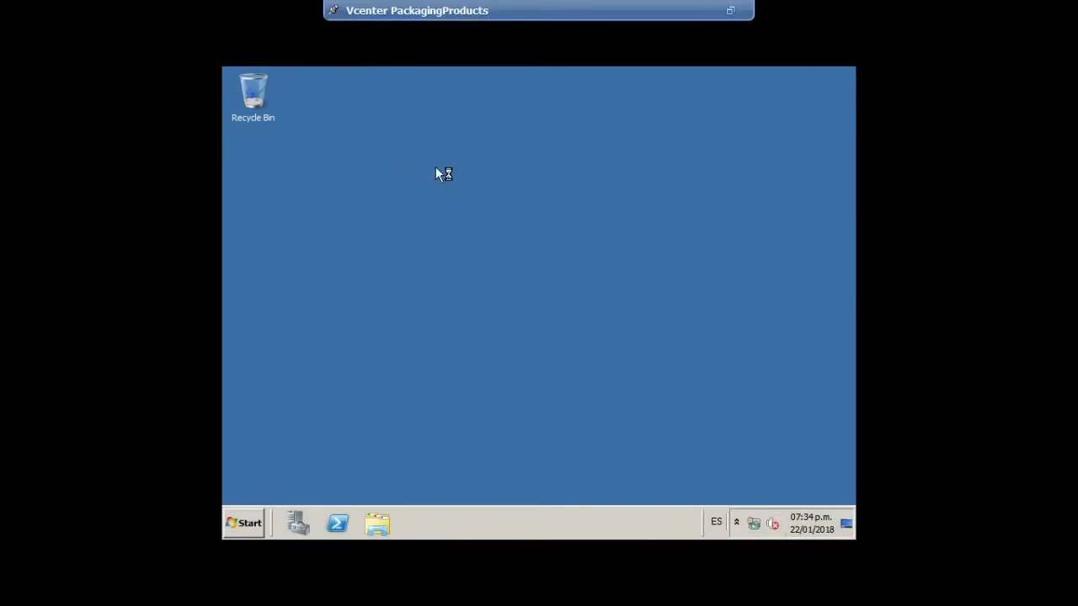
right_click(443, 164)
click(495, 190)
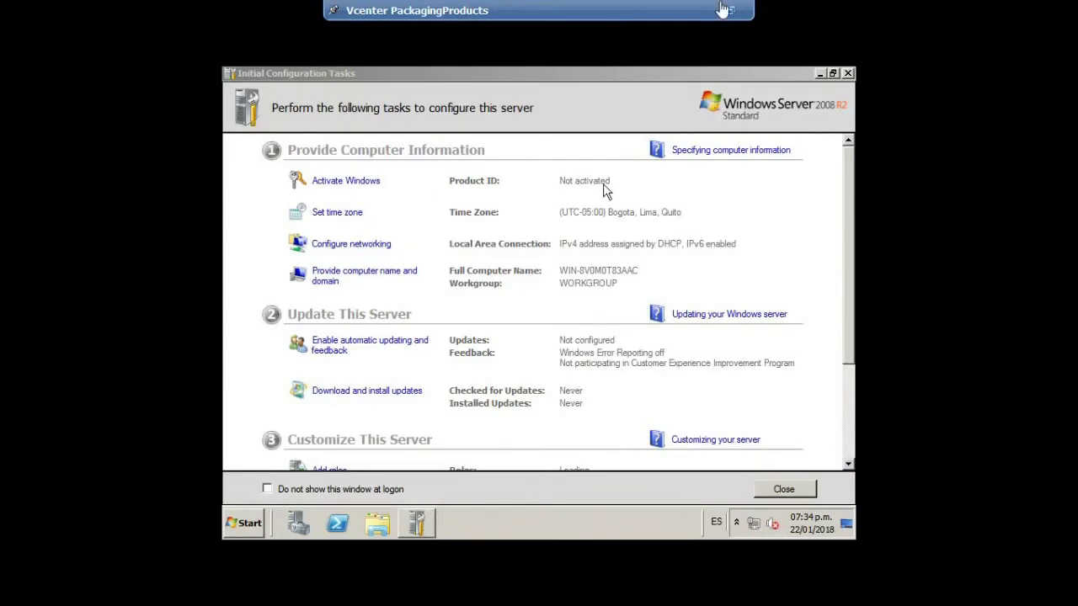
click(727, 9)
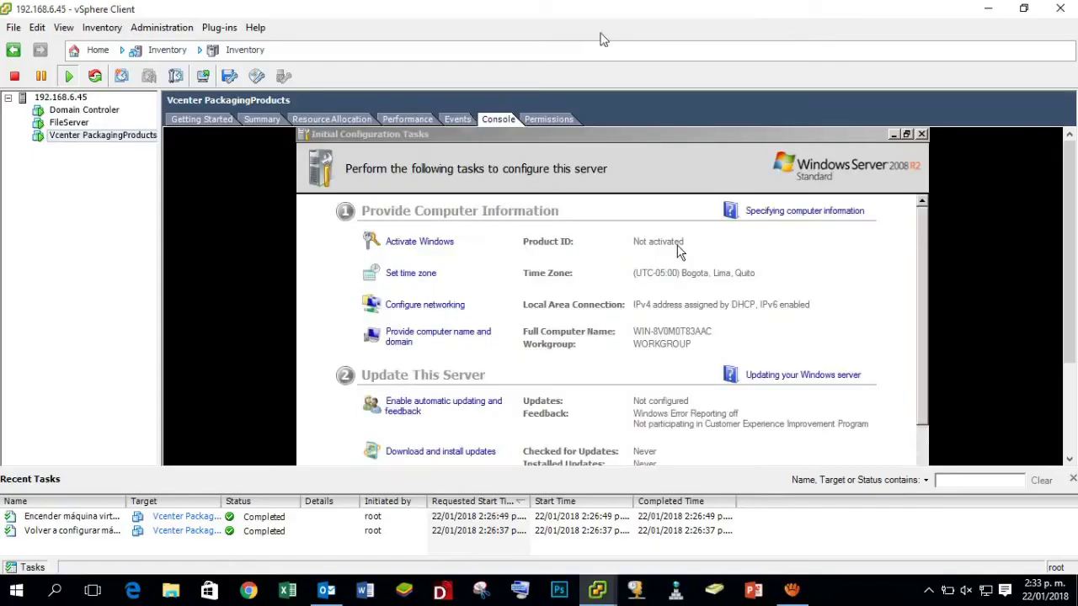
Close the Initial Configuration Tasks and Server Manager windows in the guest.
click(1013, 176)
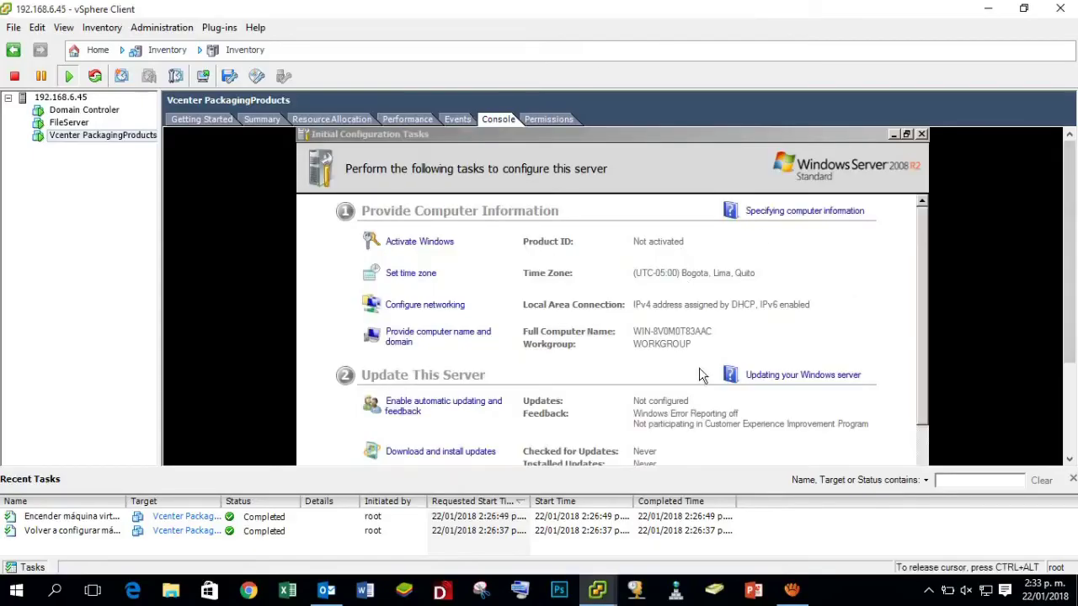
click(921, 134)
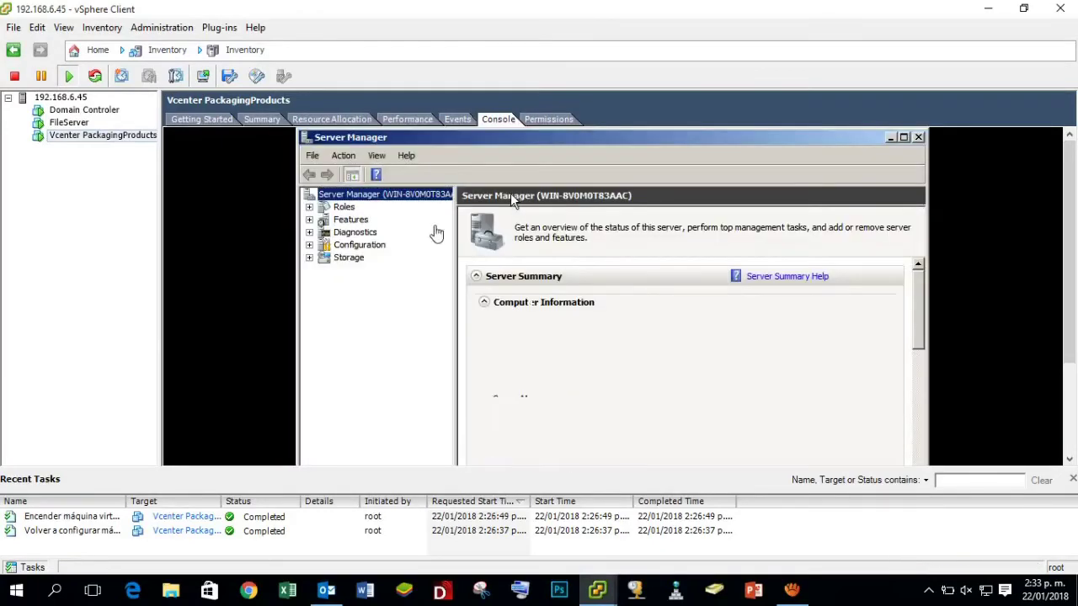
click(513, 198)
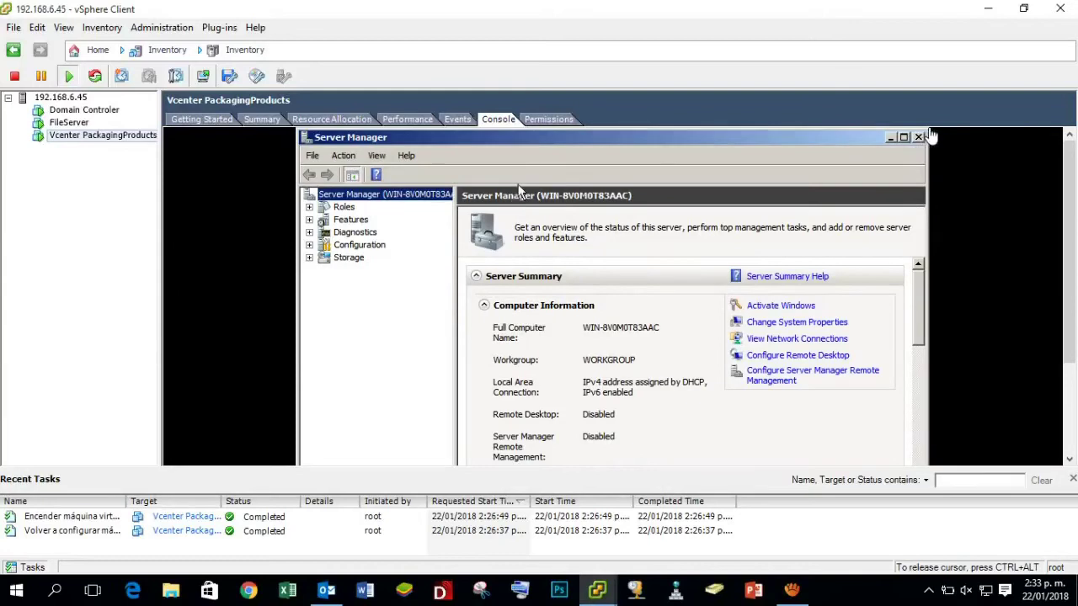
click(918, 136)
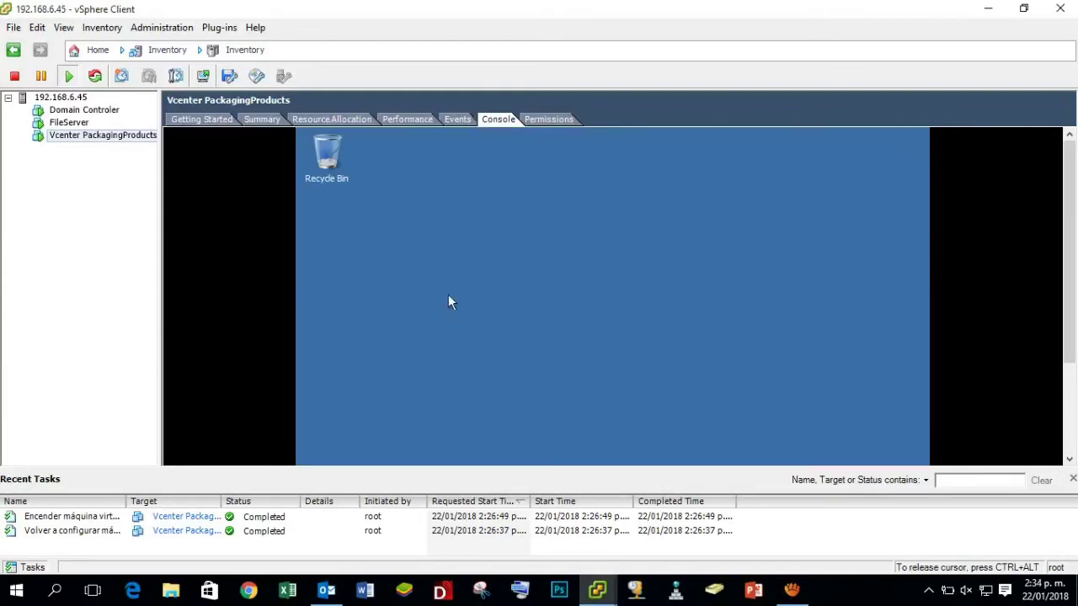
Release the mouse, select Vcenter PackagingProducts, and look through the menu bar.
key(ctrl+alt)
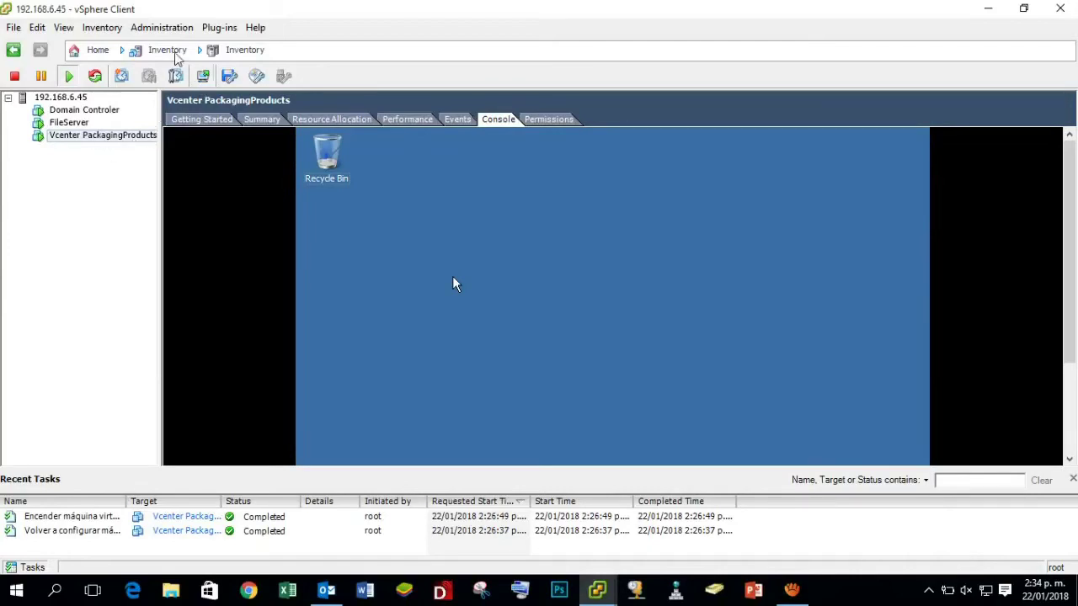
click(108, 137)
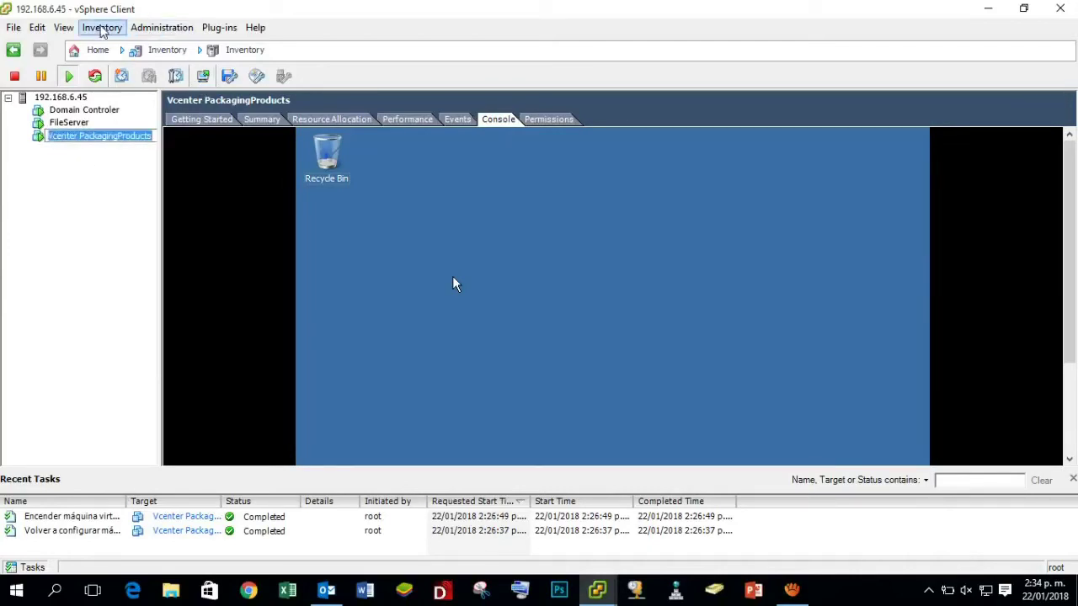
click(101, 28)
click(116, 29)
click(65, 28)
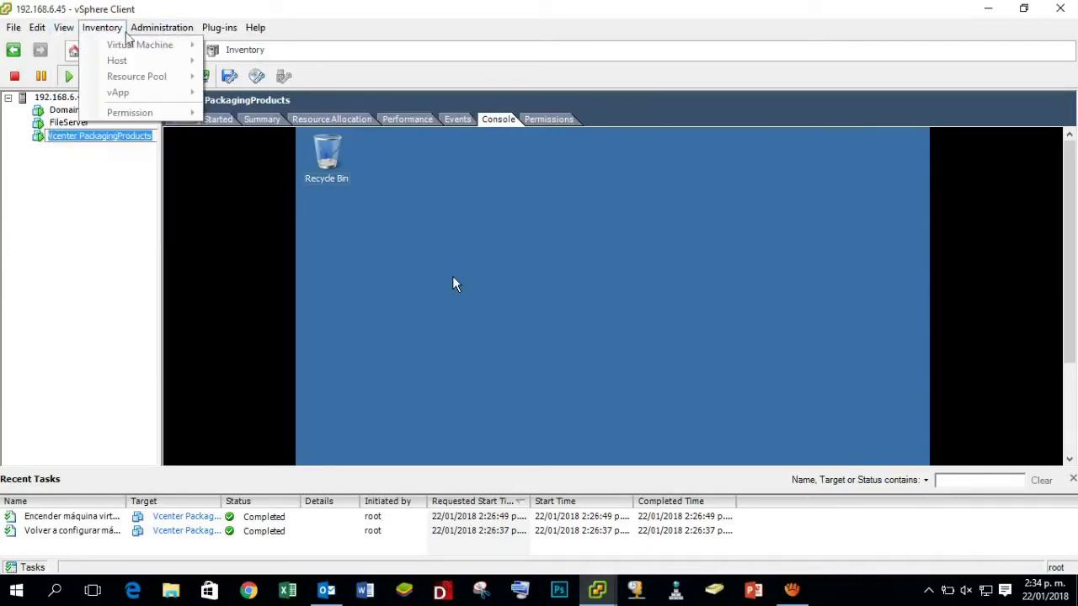
mouse_move(154, 32)
mouse_move(219, 28)
click(611, 310)
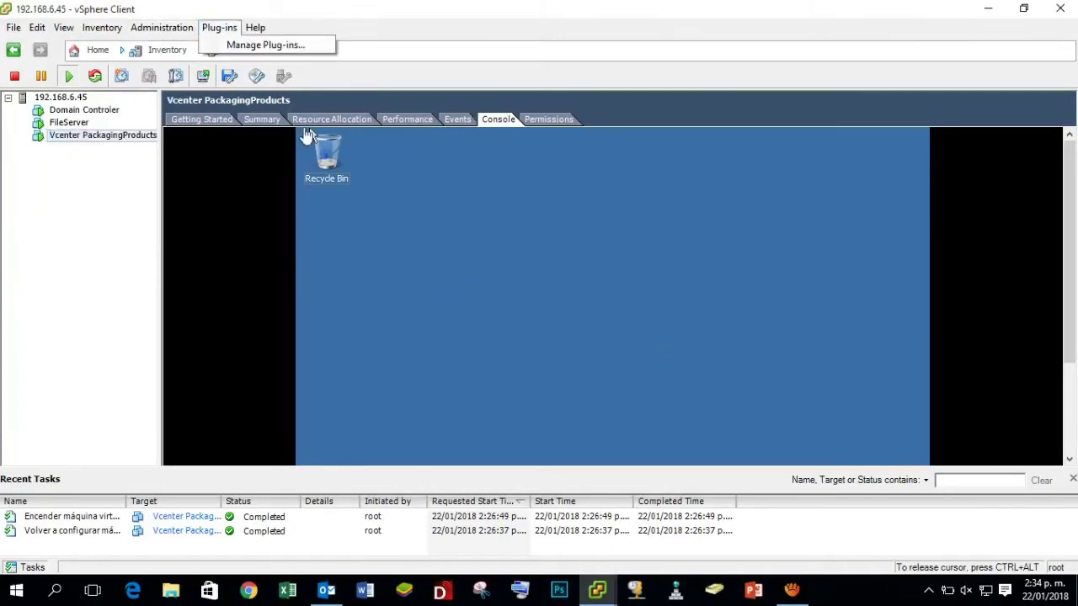
Choose Guest > Install/Upgrade VMware Tools and confirm mounting the installer.
key(ctrl+alt)
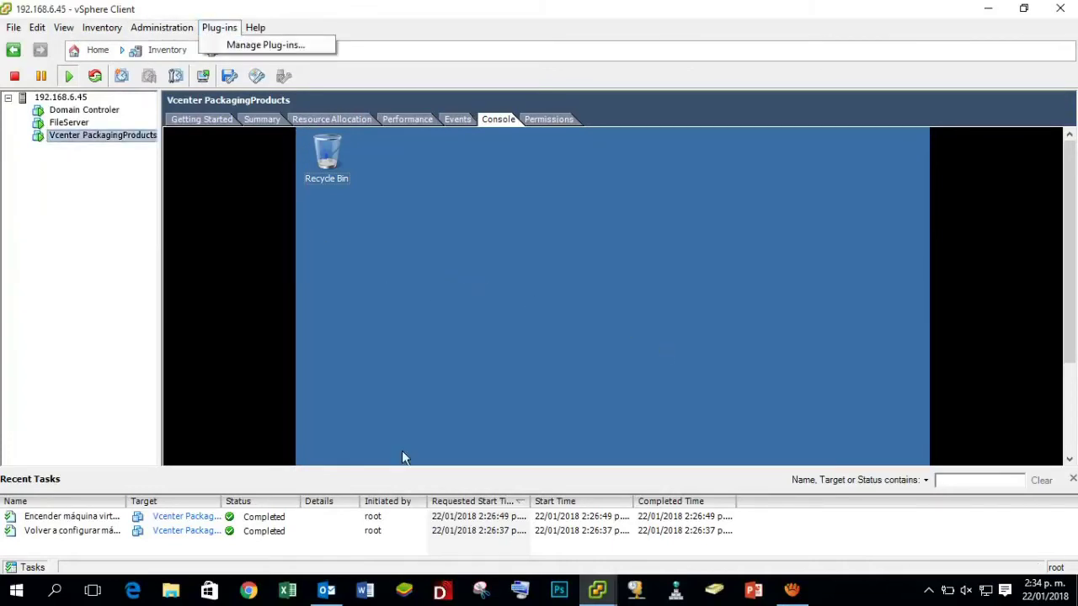
click(102, 28)
click(107, 33)
click(109, 30)
mouse_move(108, 34)
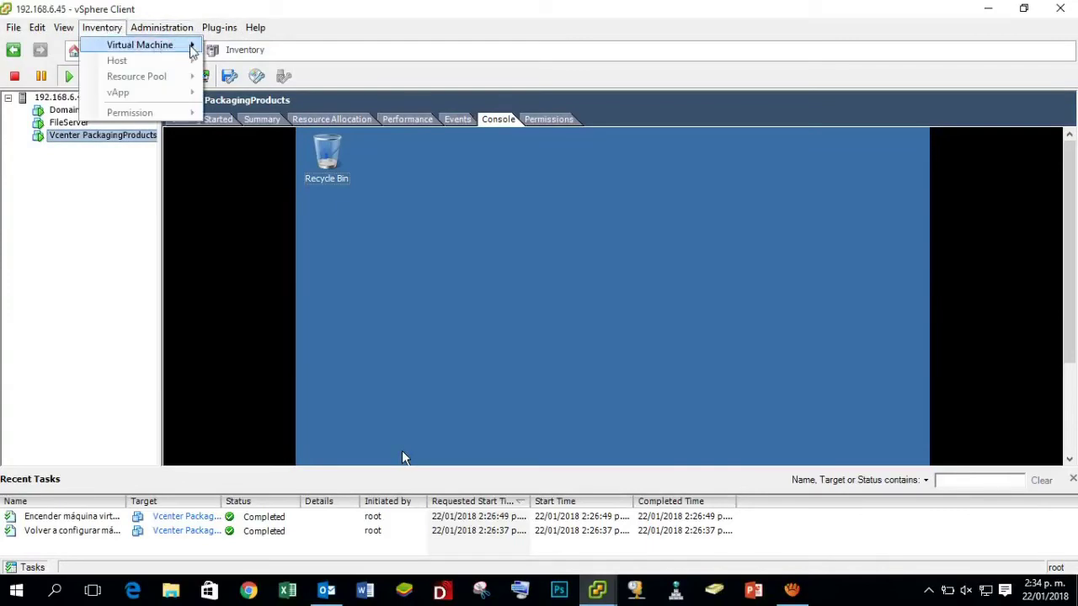
mouse_move(192, 46)
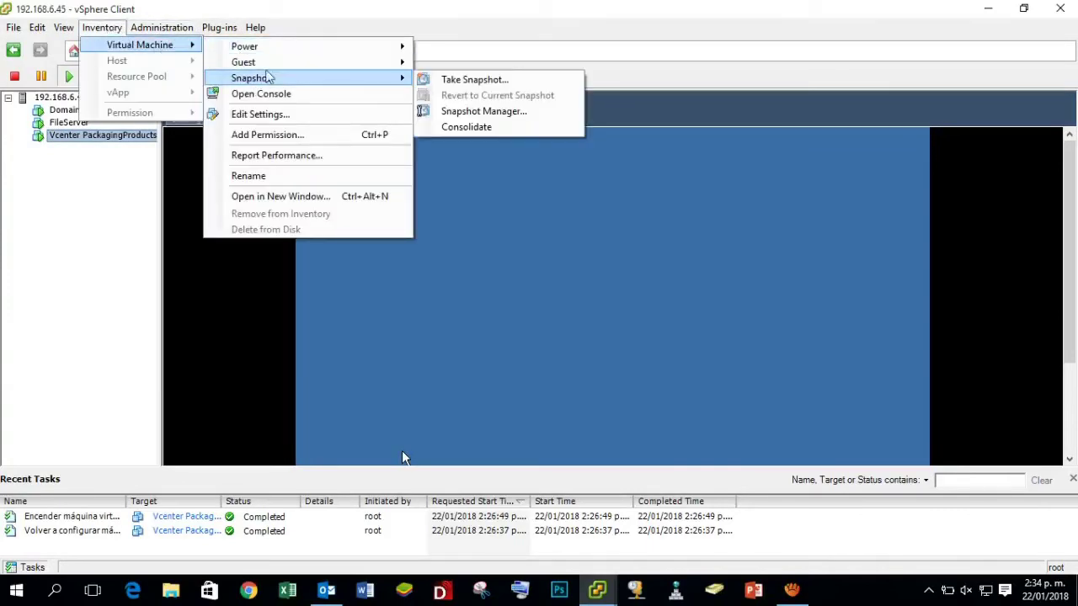
mouse_move(272, 61)
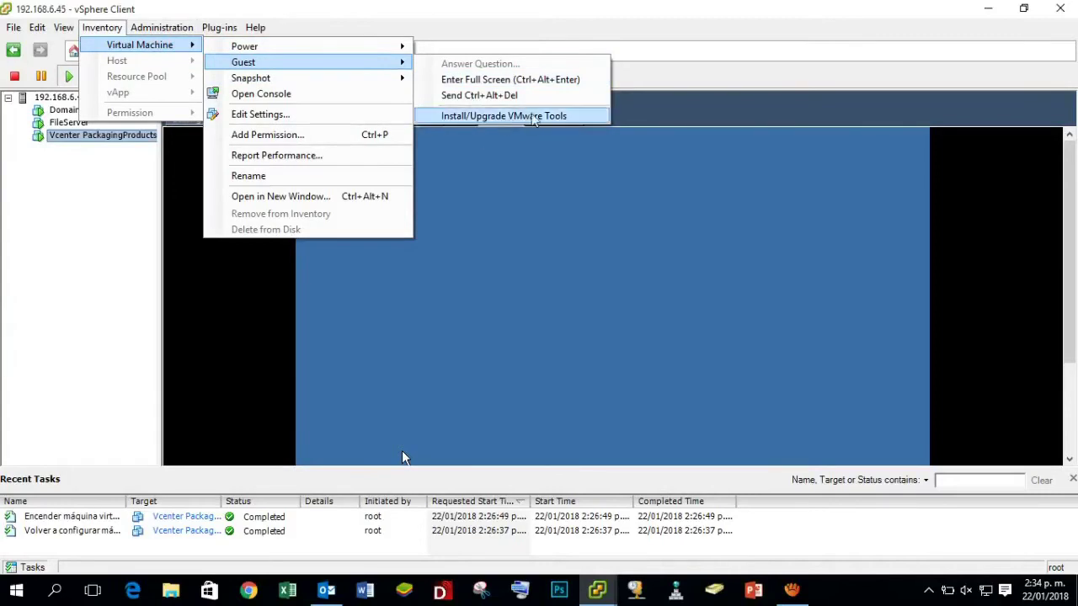
click(556, 116)
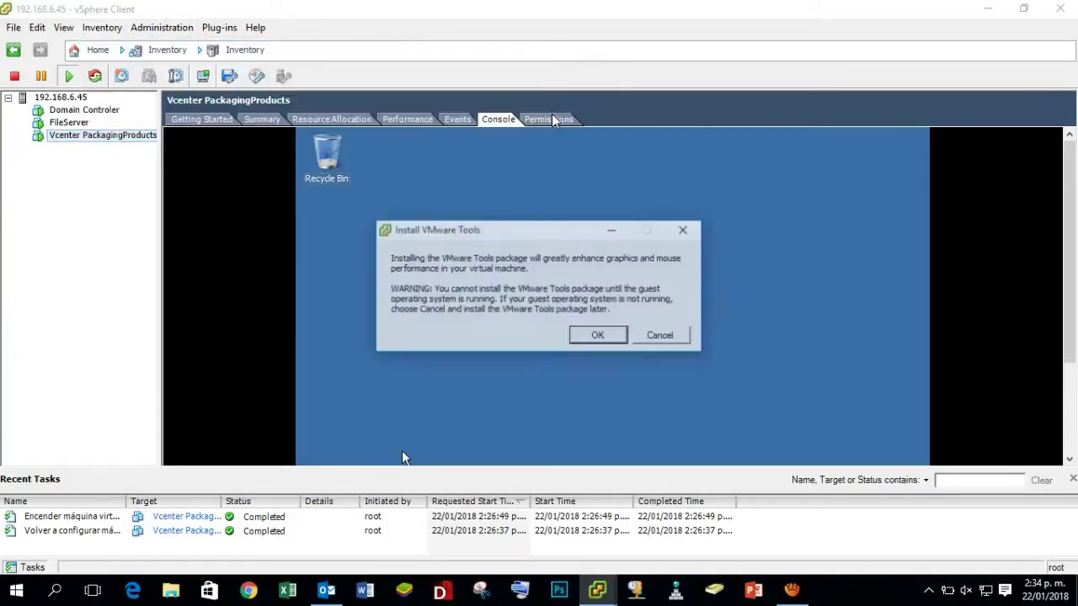
click(607, 337)
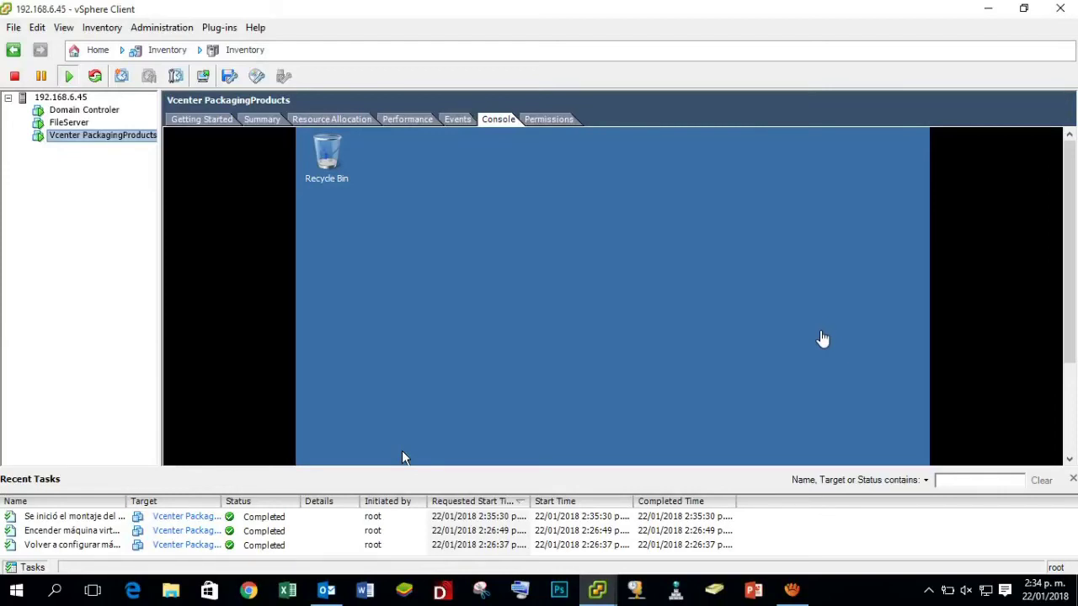
Run setup64.exe from the guest's AutoPlay dialog.
drag(1070, 273, 1070, 215)
mouse_move(1059, 218)
mouse_down()
mouse_move(1069, 321)
mouse_move(1067, 217)
mouse_up()
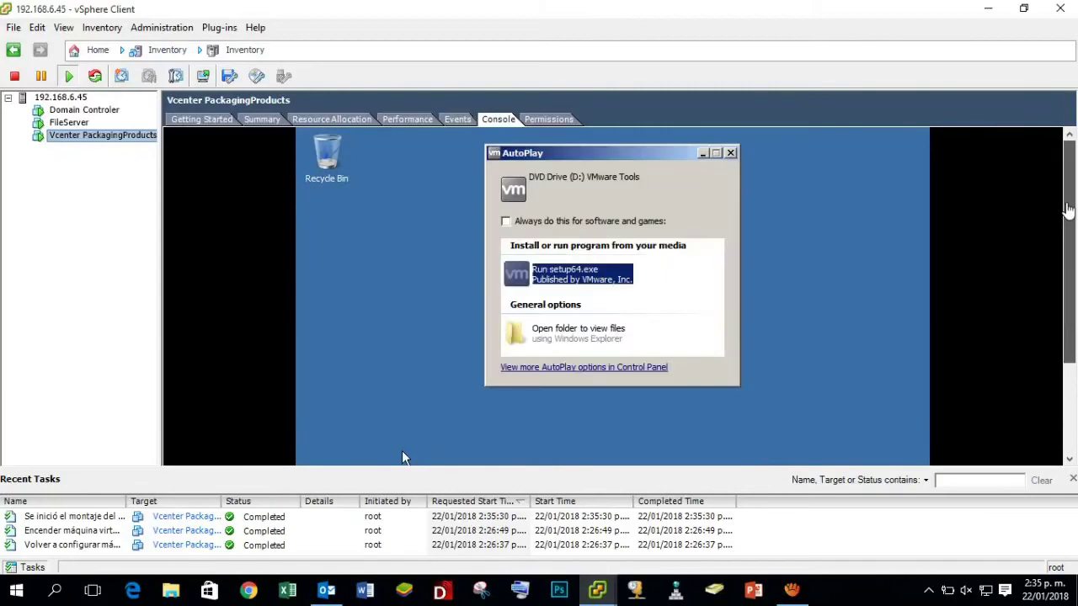
click(592, 278)
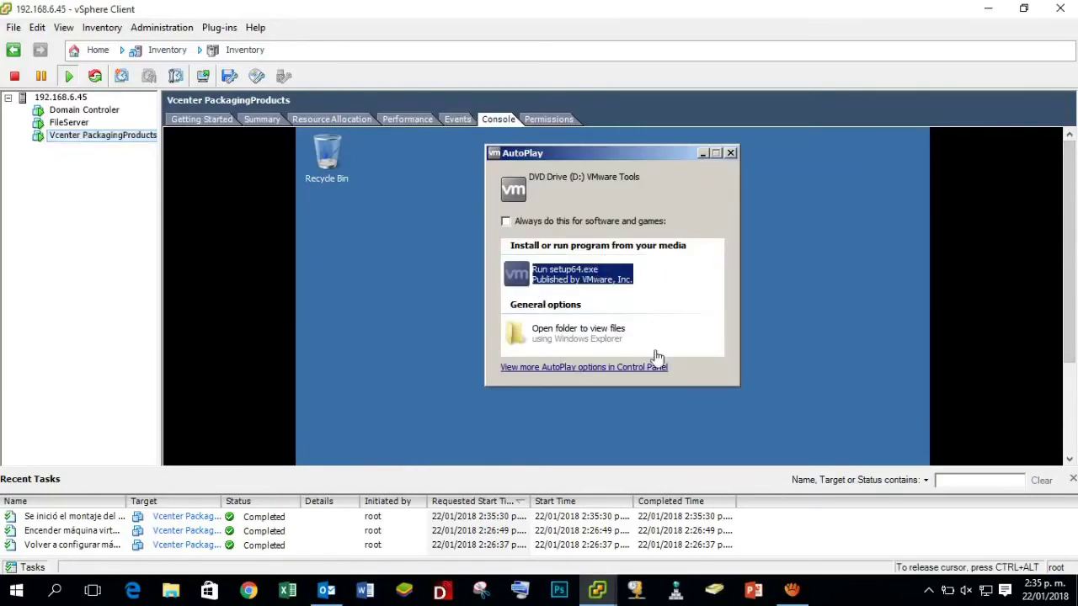
click(584, 278)
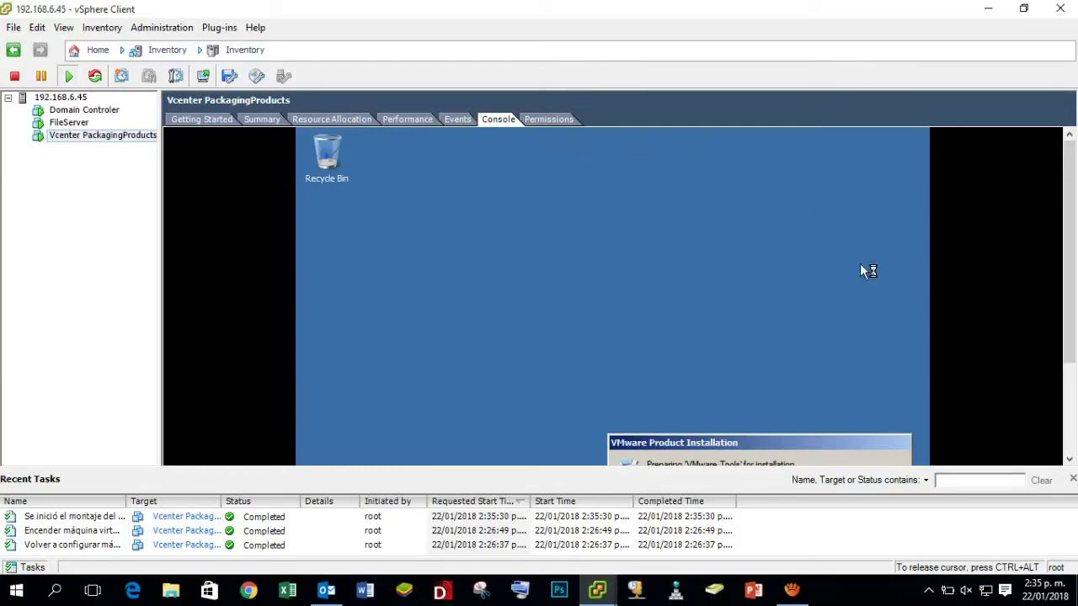
key(ctrl+alt)
Bring the VMware Tools installation wizard window to the front in the console.
drag(1067, 241, 1068, 318)
click(772, 328)
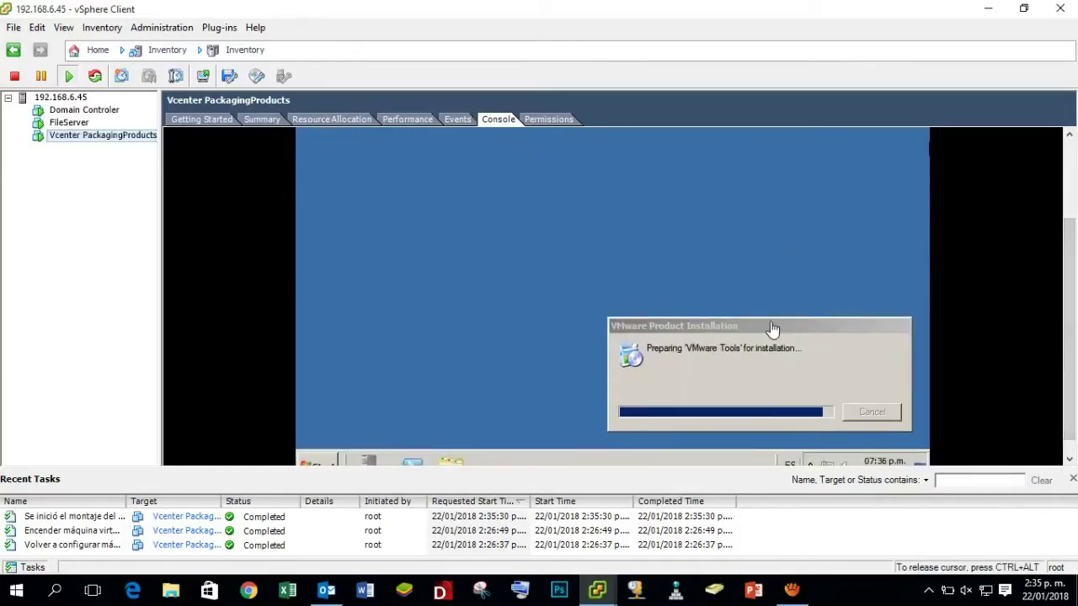
click(808, 324)
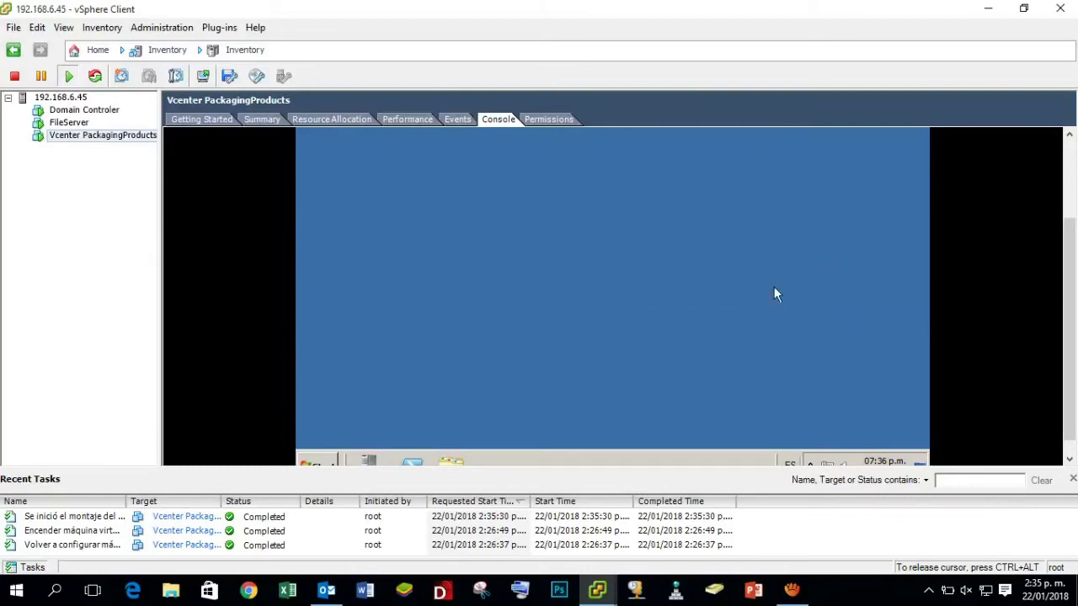
key(ctrl+alt)
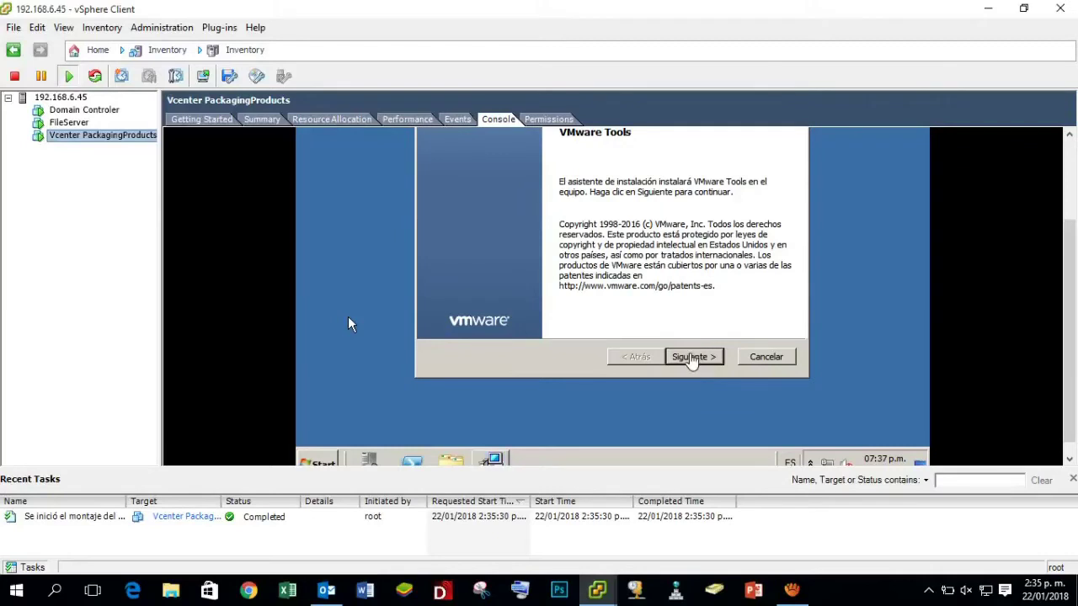
Install VMware Tools in the guest with the Typical setup and wait for the wizard's completion page.
click(694, 362)
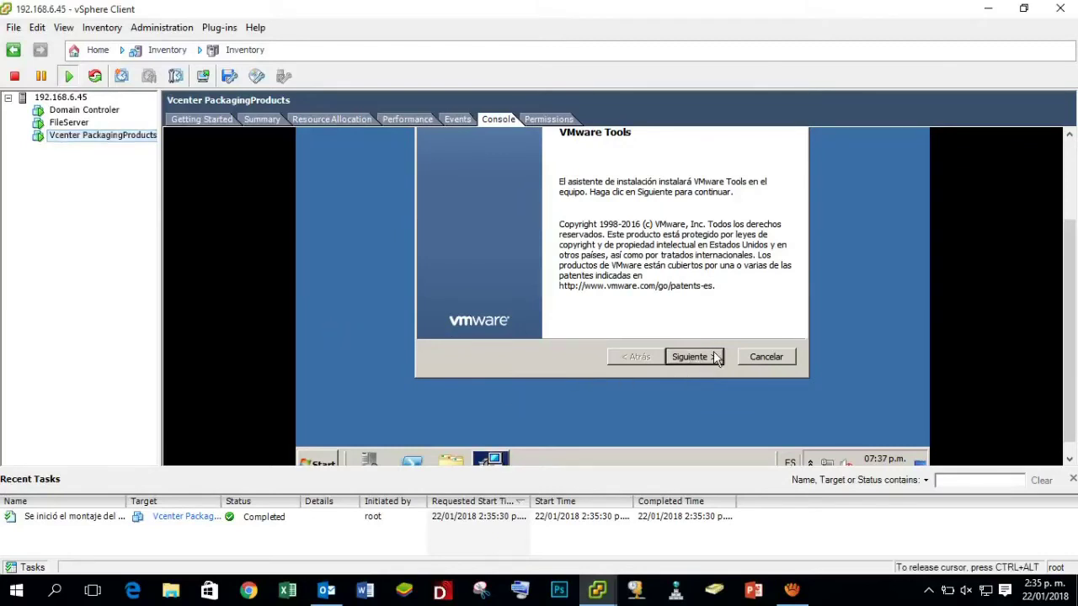
click(710, 357)
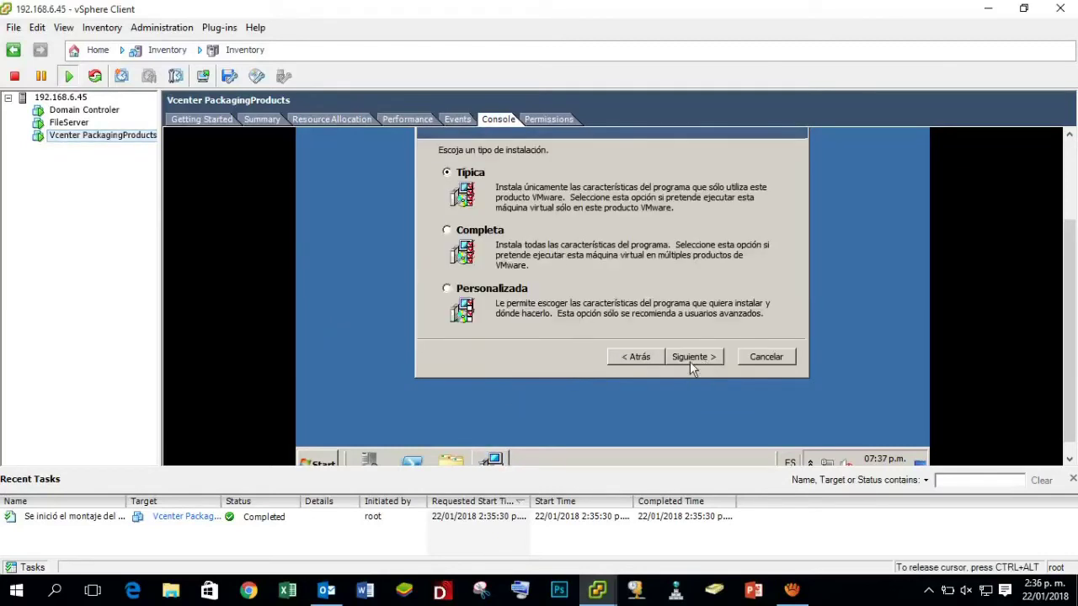
click(690, 358)
click(690, 357)
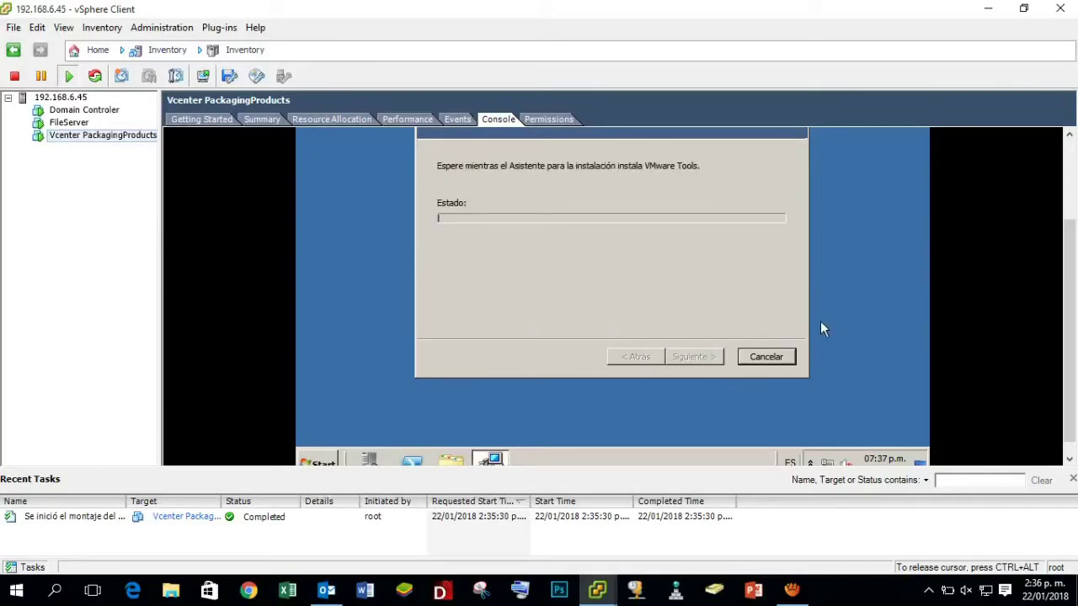
scroll(1066, 295, up, 2)
scroll(1067, 261, down, 1)
scroll(1068, 263, up, 1)
scroll(1065, 266, down, 1)
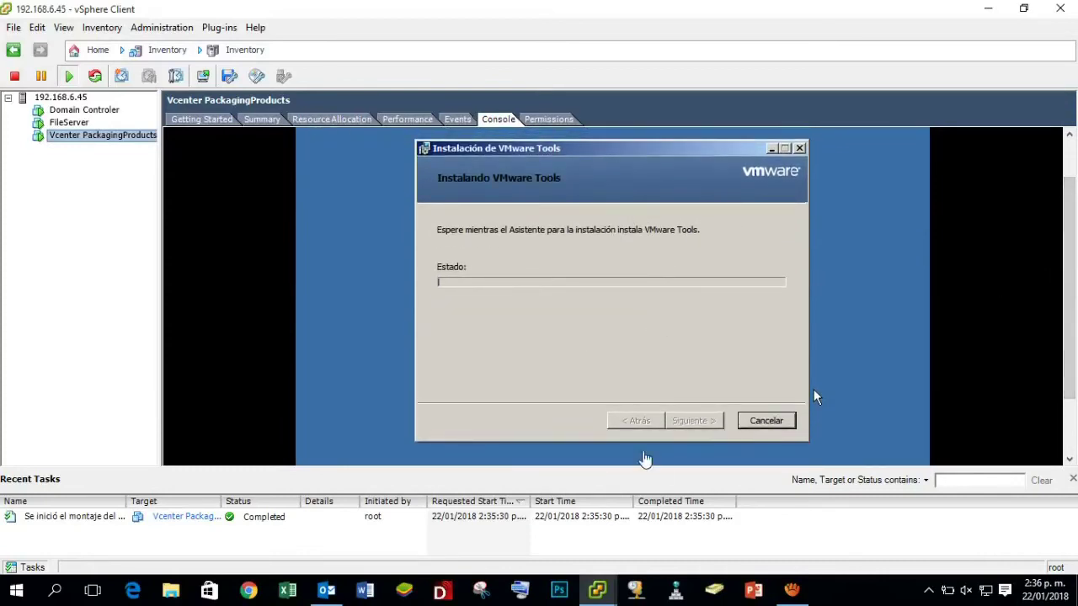
click(613, 166)
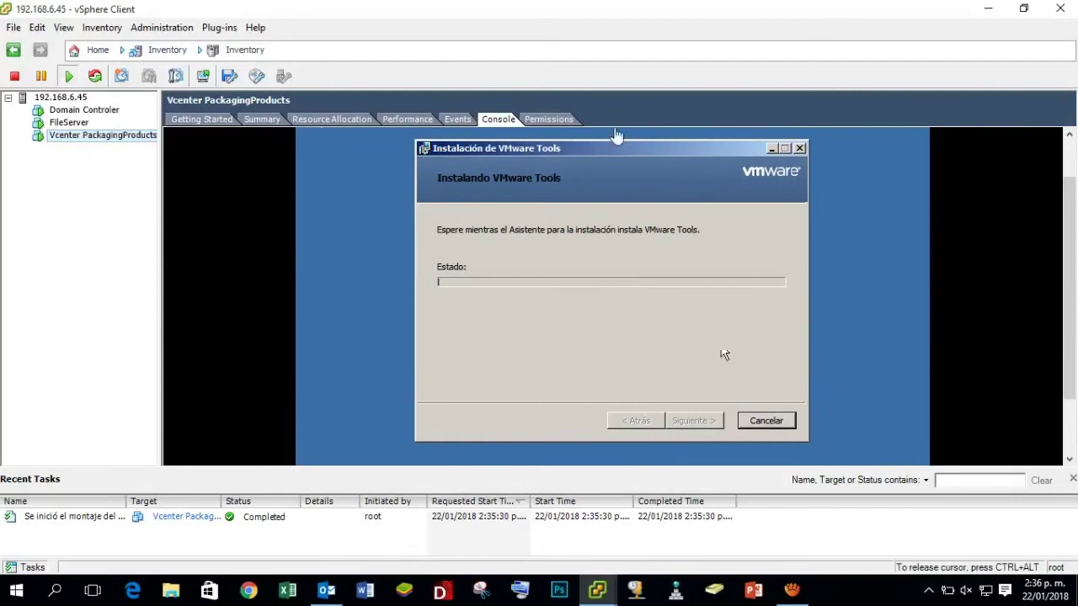
drag(677, 150, 628, 158)
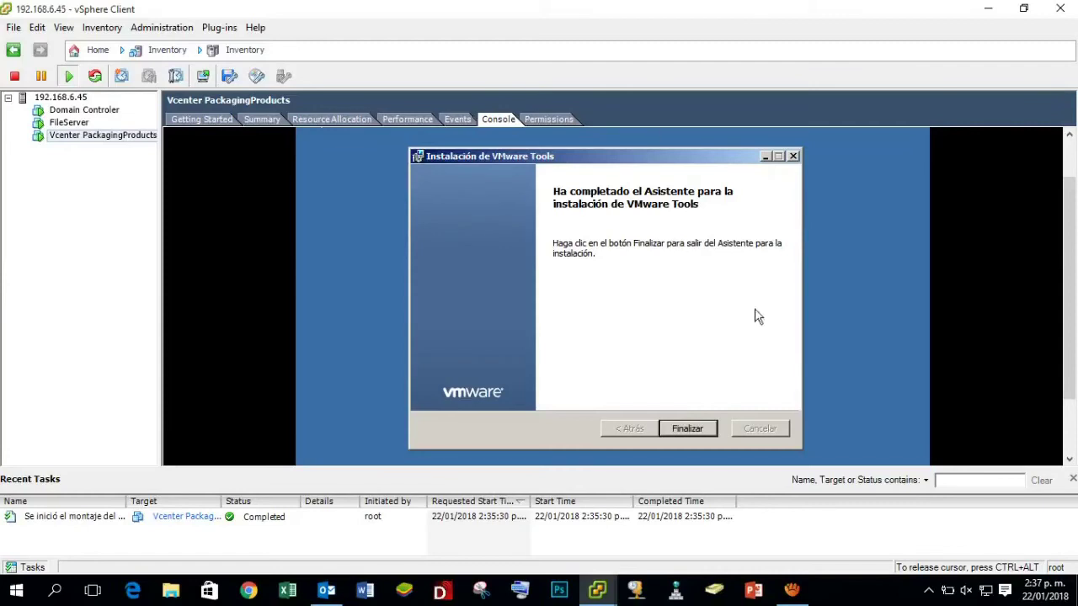
Finish the VMware Tools wizard and accept the prompt to restart the VM now.
click(699, 428)
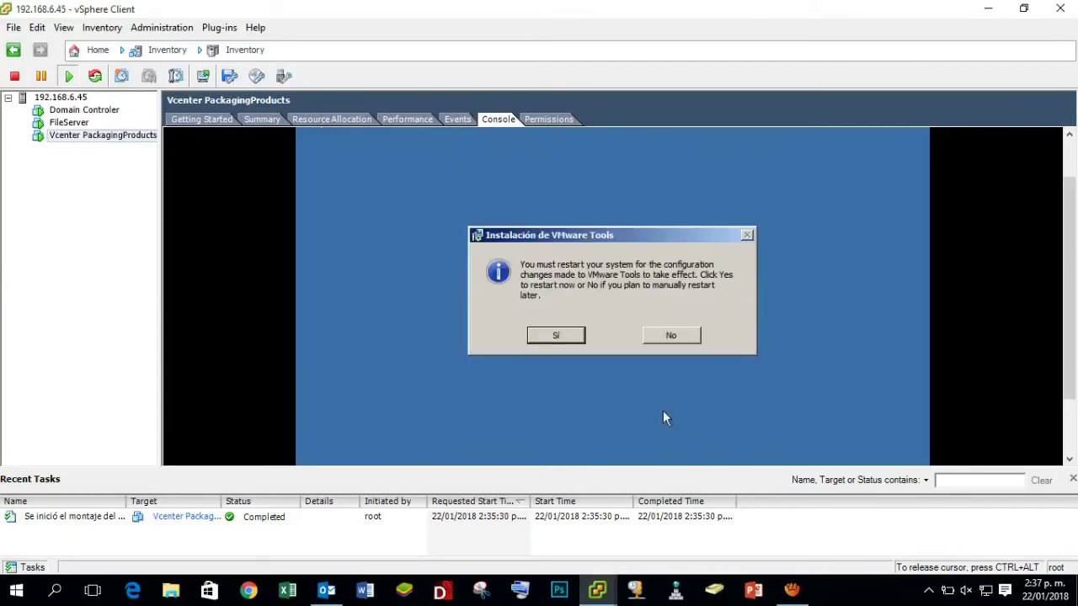
click(557, 335)
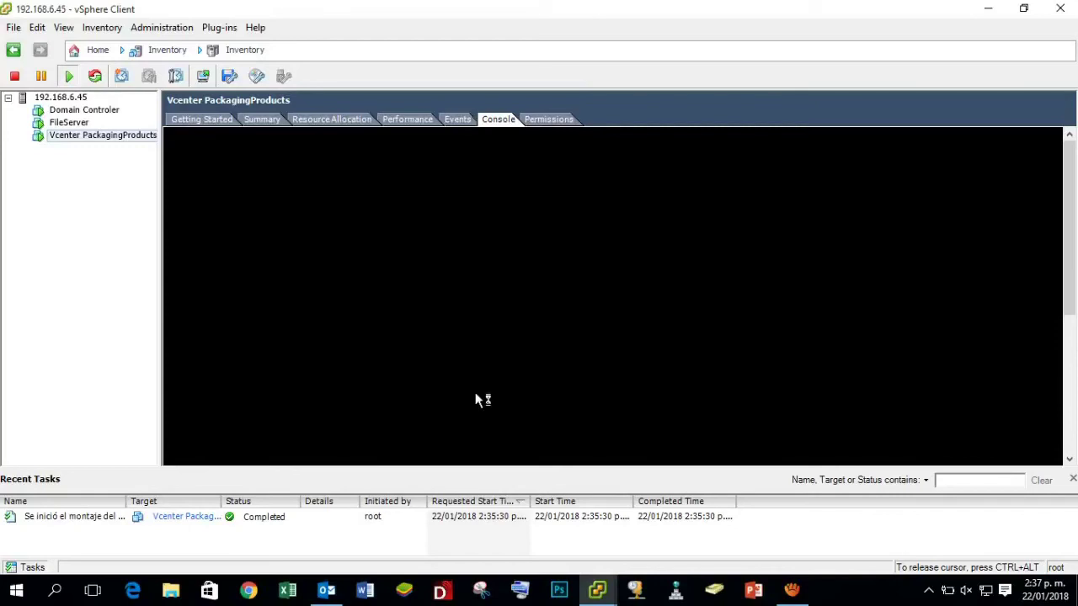
Move mouse control in and out of the VM console while the guest reaches its lock screen.
key(ctrl+alt)
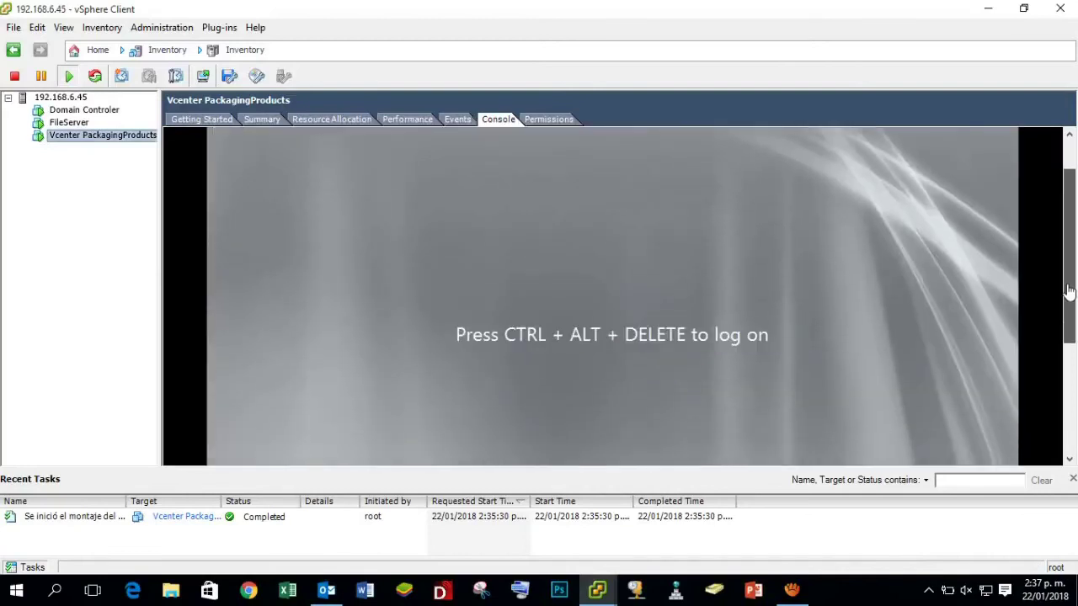
mouse_move(1068, 290)
mouse_down()
mouse_move(1071, 261)
mouse_move(1070, 288)
mouse_up()
click(1044, 282)
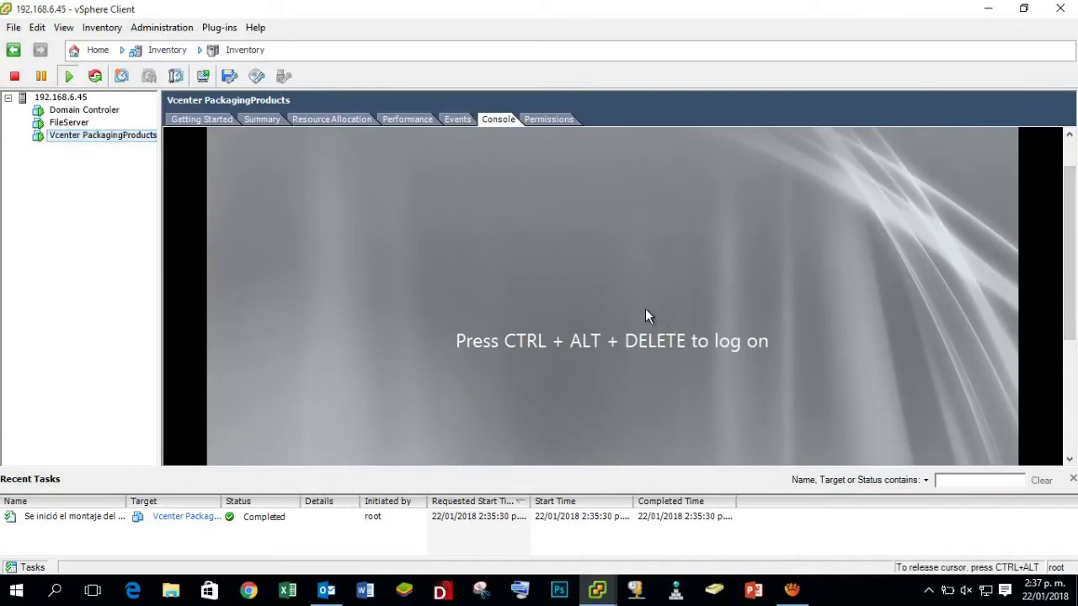
key(ctrl+alt)
mouse_move(1069, 247)
mouse_down()
mouse_move(1069, 275)
mouse_move(1069, 250)
mouse_up()
click(592, 325)
key(ctrl+alt)
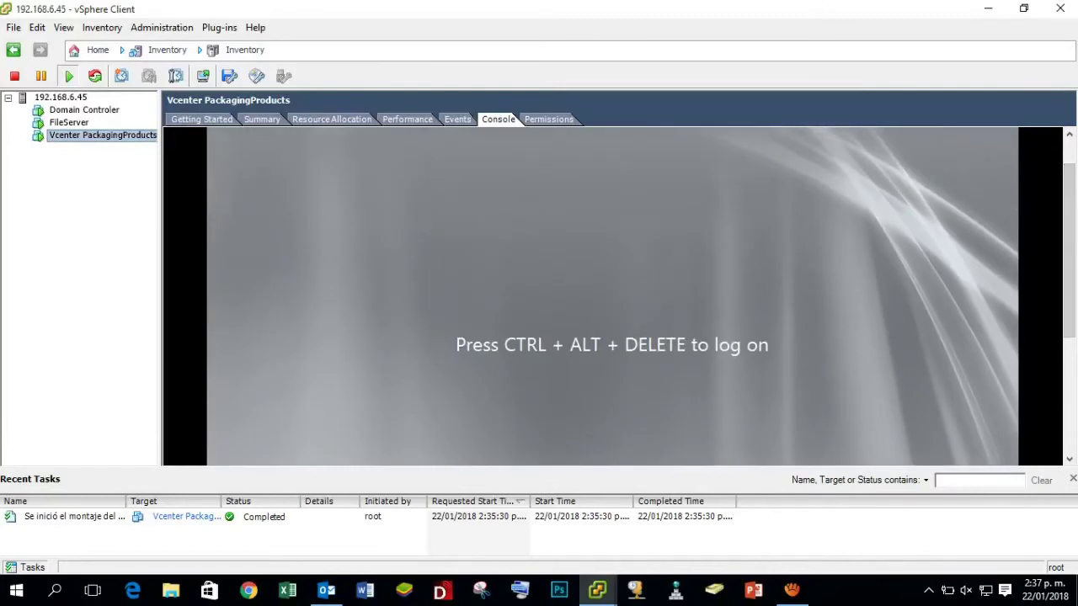
Send Ctrl+Alt+Del to the guest via Inventory > Virtual Machine > Guest.
click(102, 27)
mouse_move(163, 38)
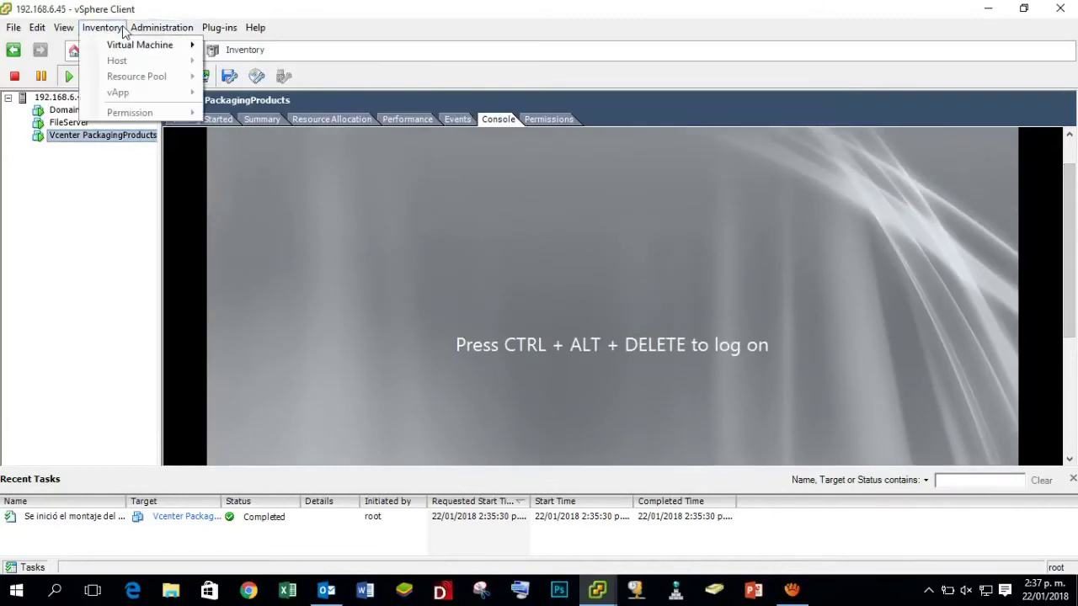
mouse_move(102, 27)
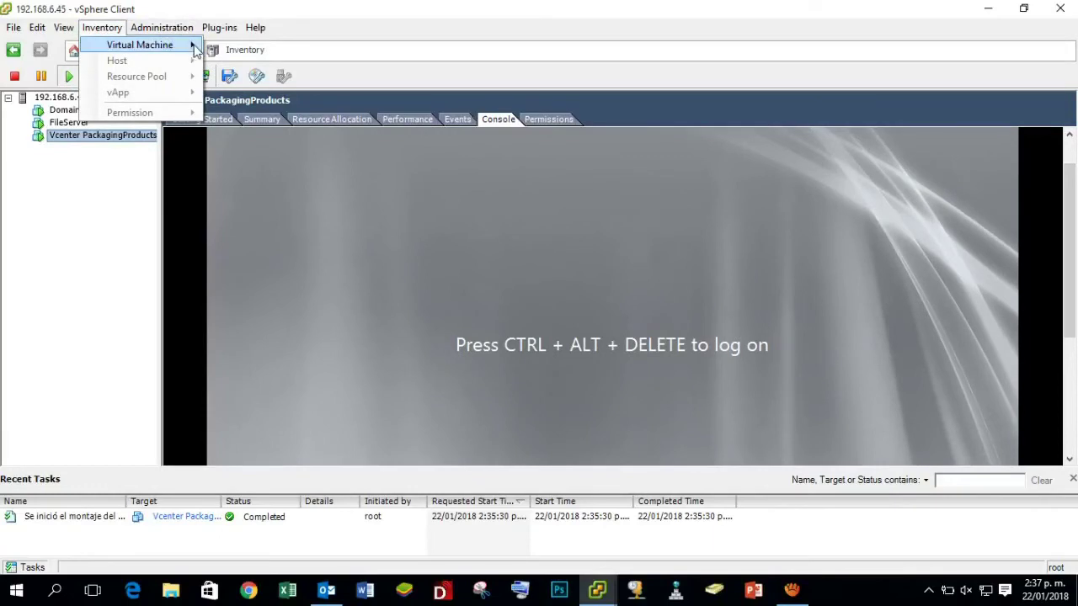
mouse_move(194, 49)
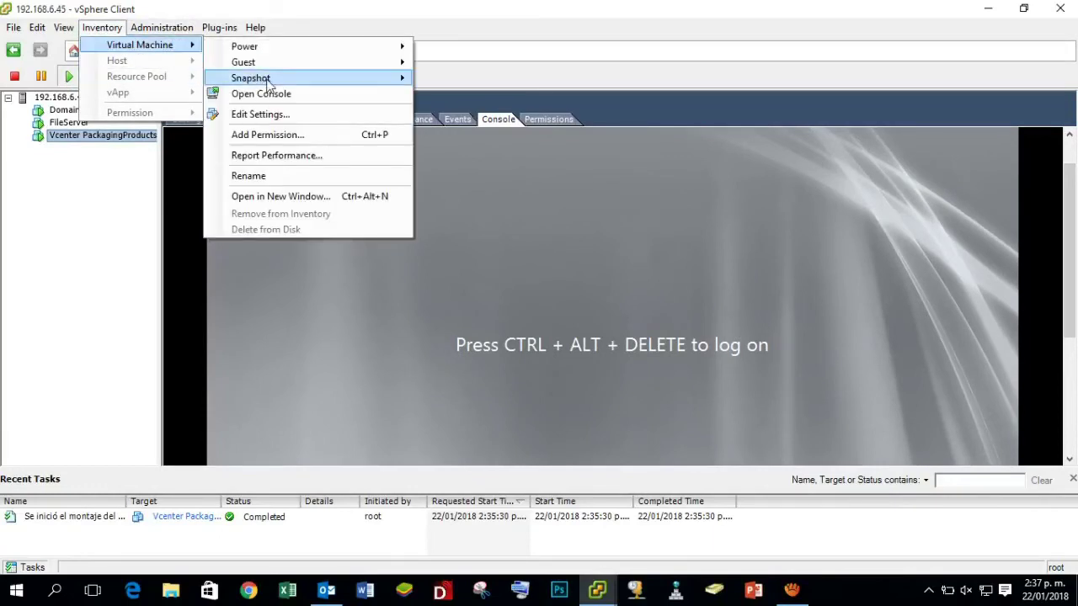
mouse_move(266, 66)
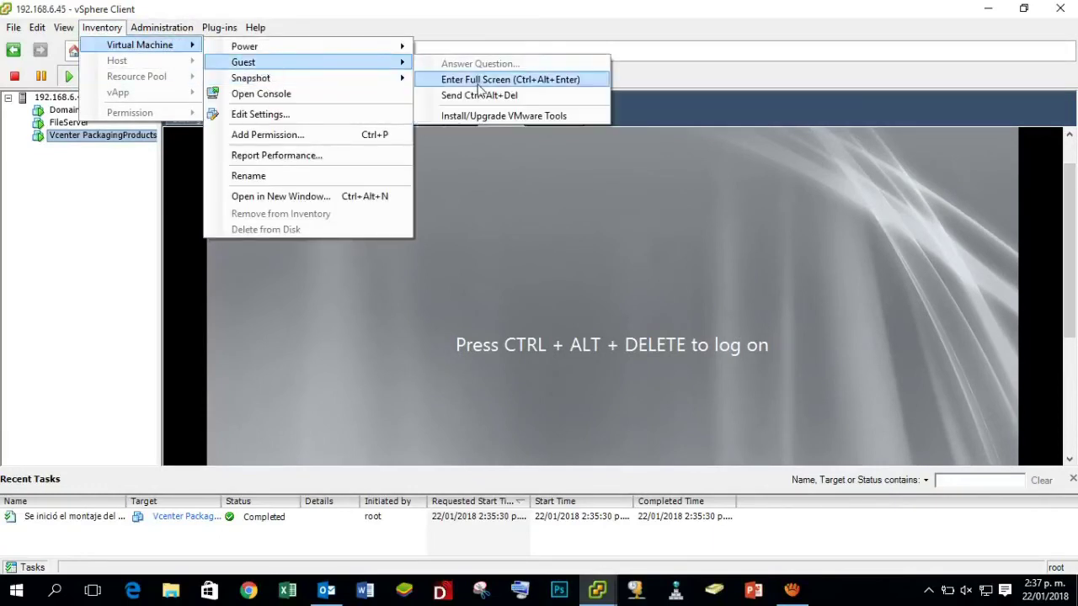
click(503, 98)
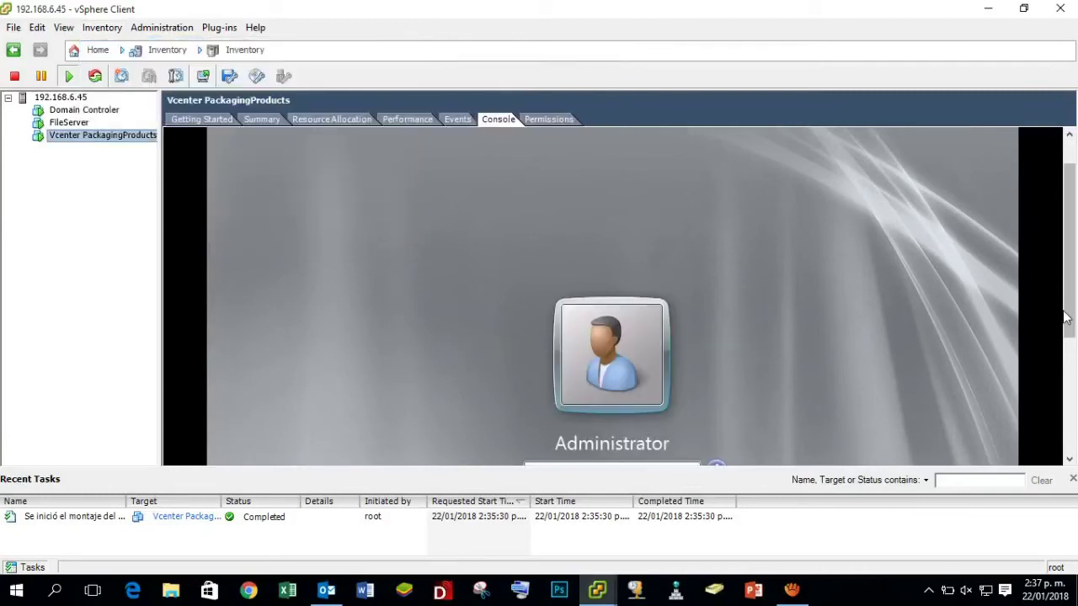
drag(1065, 293, 1066, 344)
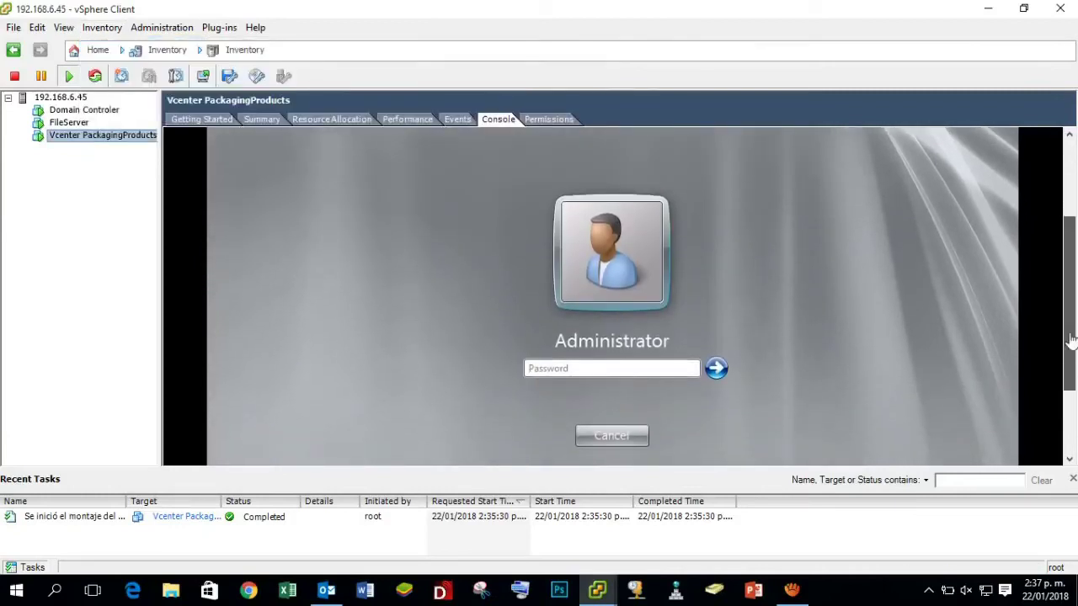
Log in as Administrator with the account password, dismissing the accessibility options dialog.
click(595, 366)
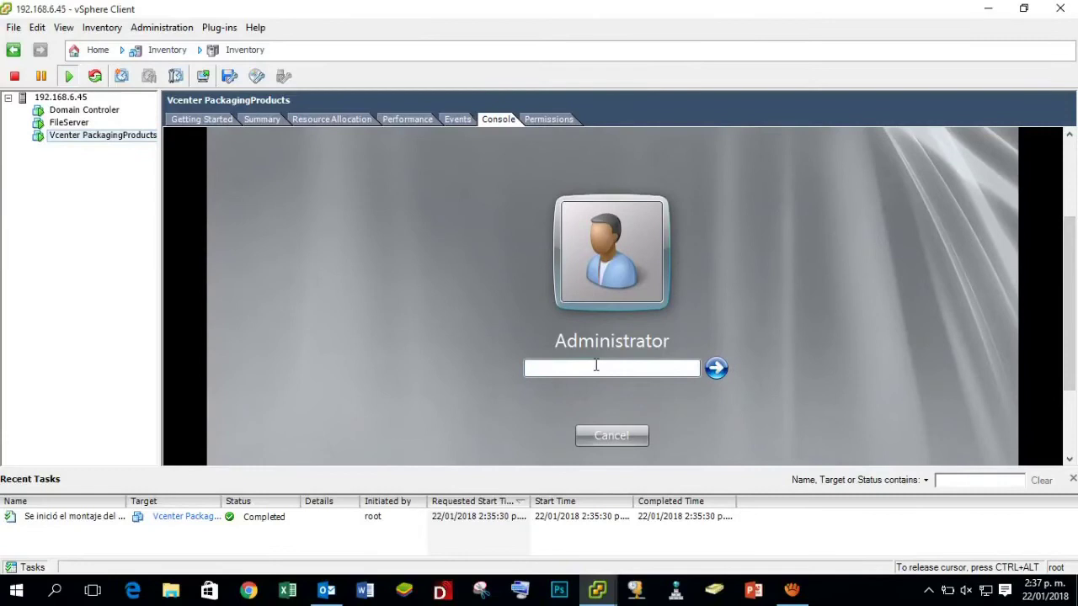
text(***)
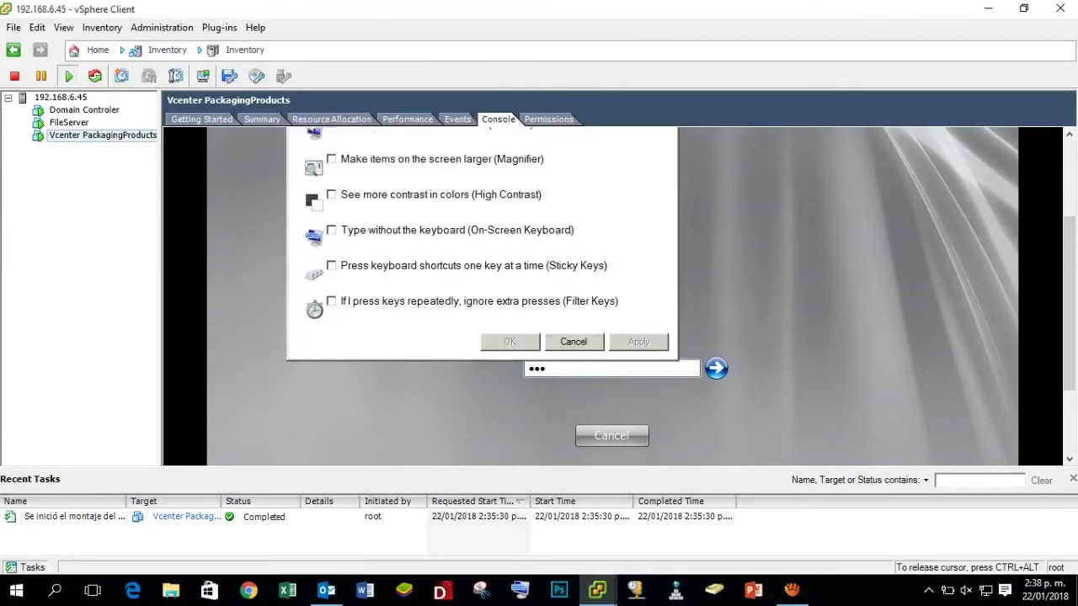
click(575, 342)
key(BackSpace)
key(BackSpace)
key(BackSpace)
key(BackSpace)
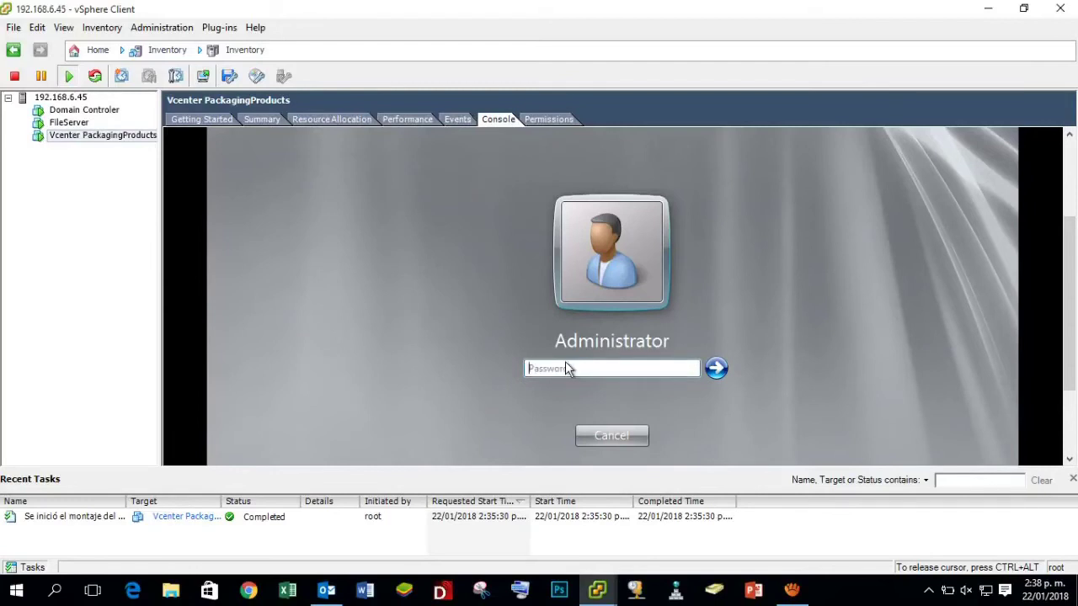
text(*********)
key(Return)
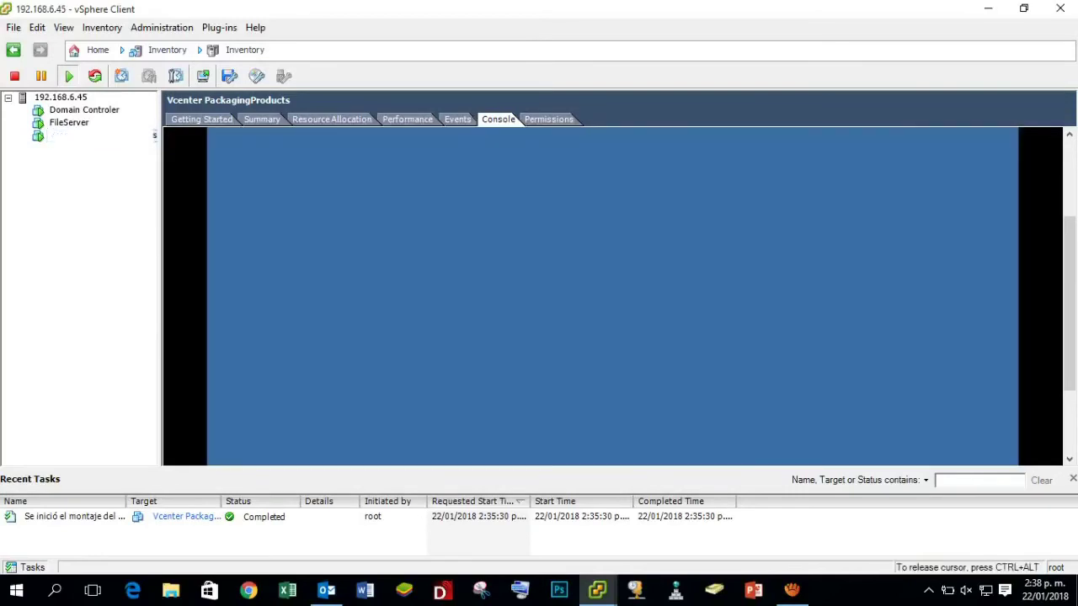
Close the Initial Configuration Tasks and Server Manager windows on the guest desktop.
key(ctrl+alt)
drag(1070, 326, 1068, 389)
click(371, 315)
key(ctrl+alt)
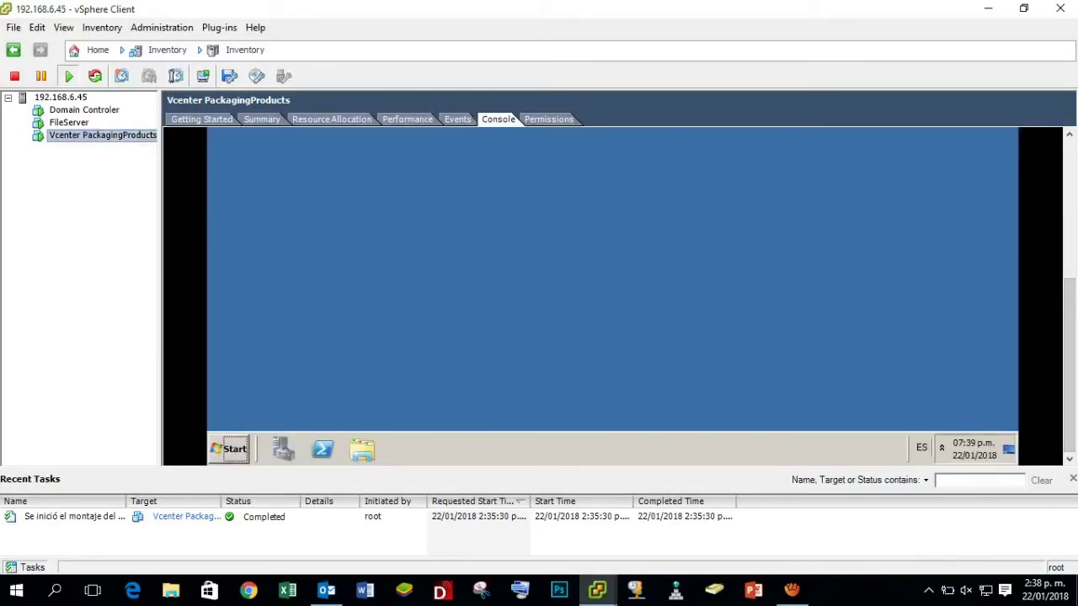
drag(1070, 314, 1071, 345)
click(488, 301)
key(ctrl+alt)
drag(1073, 327, 1071, 180)
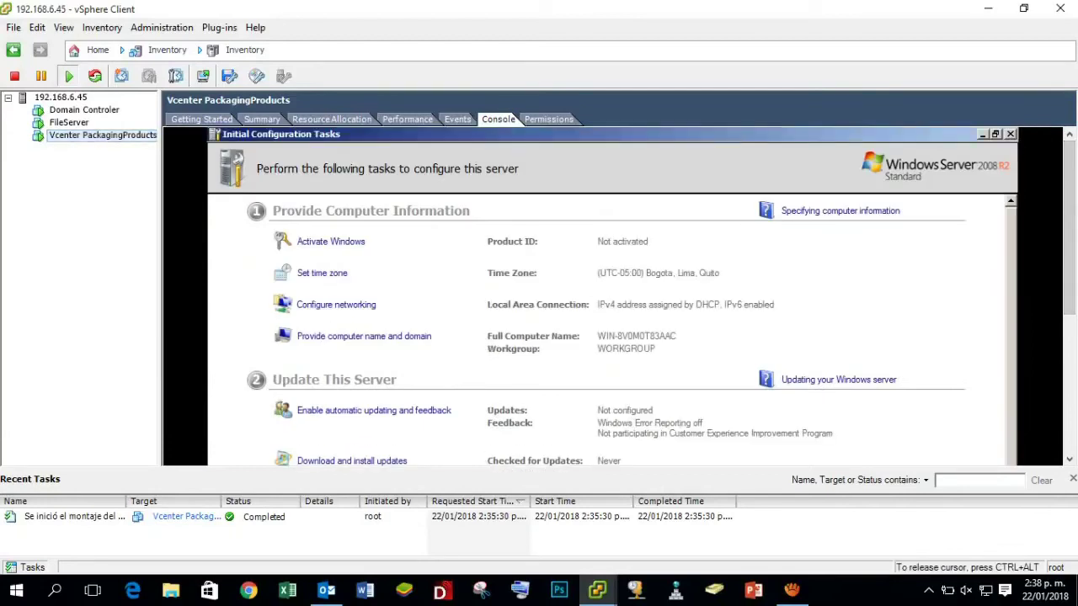
click(1014, 136)
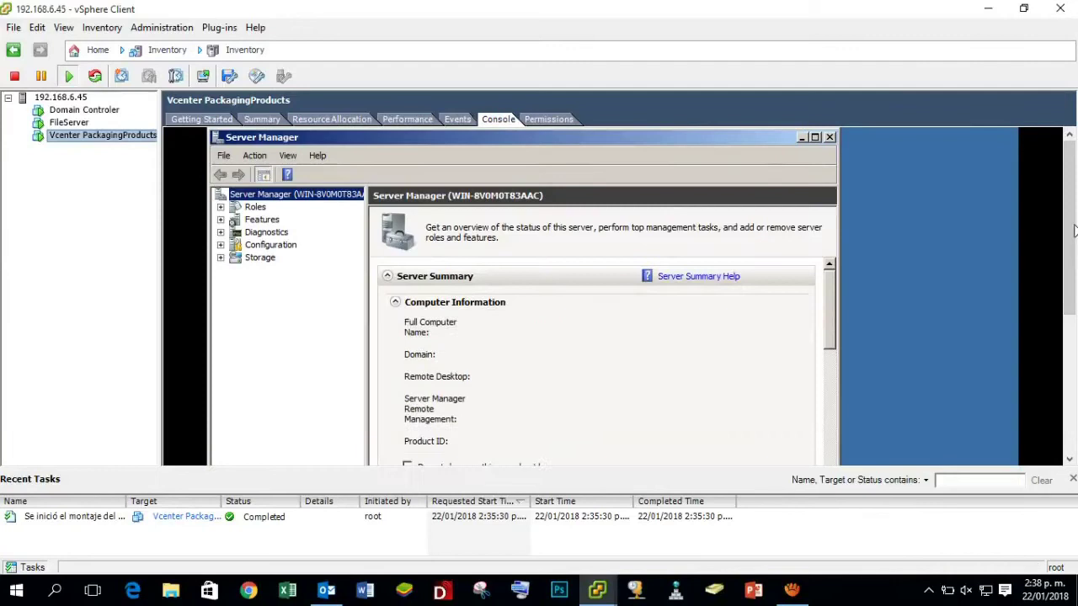
click(830, 136)
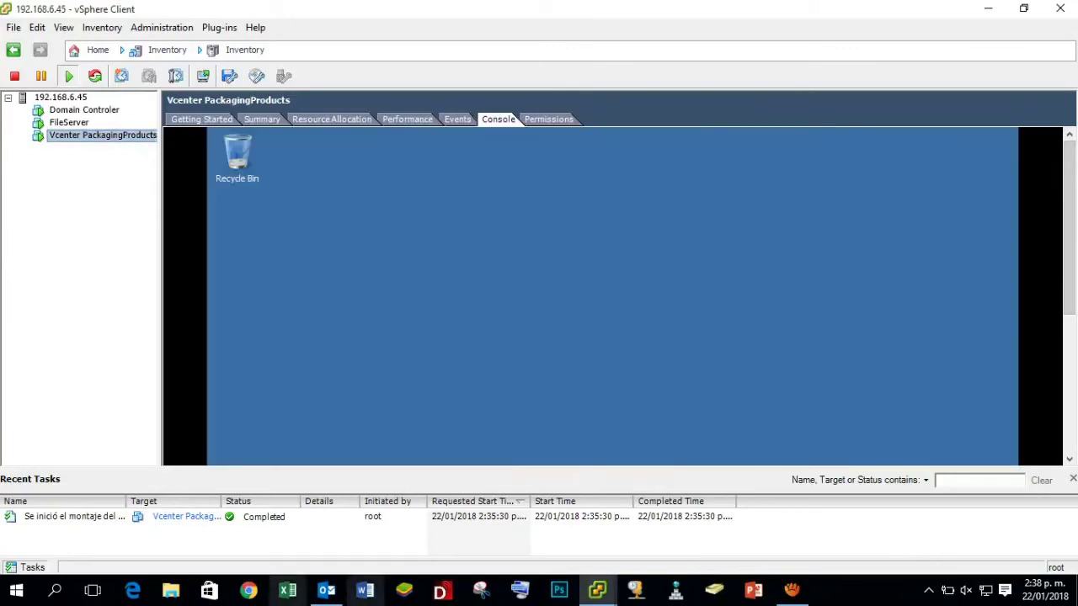
key(ctrl+alt)
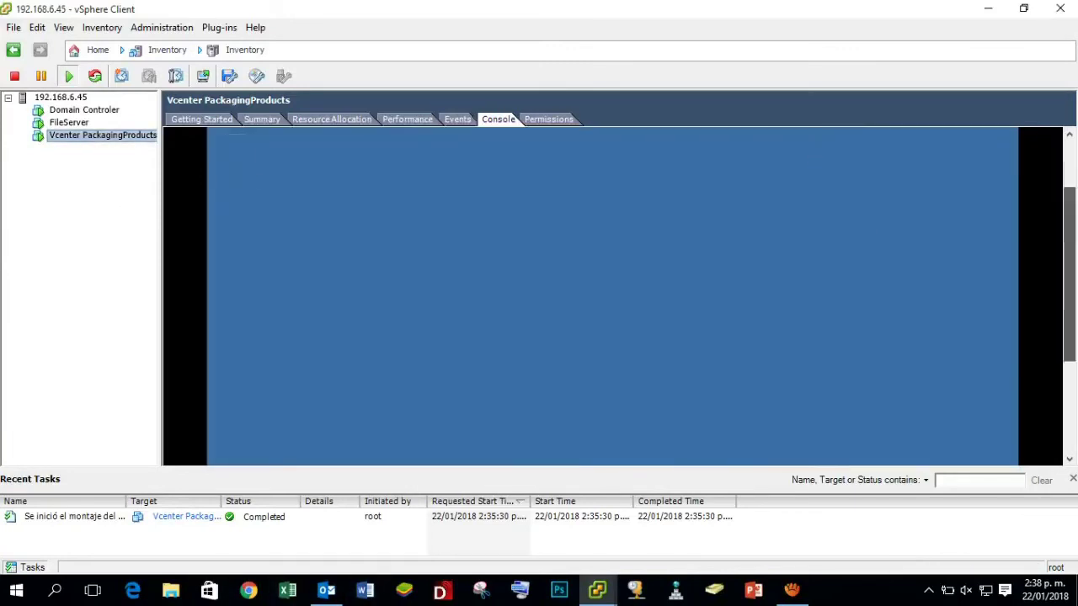
Switch the VM console to full screen via Inventory > Virtual Machine > Guest.
click(102, 27)
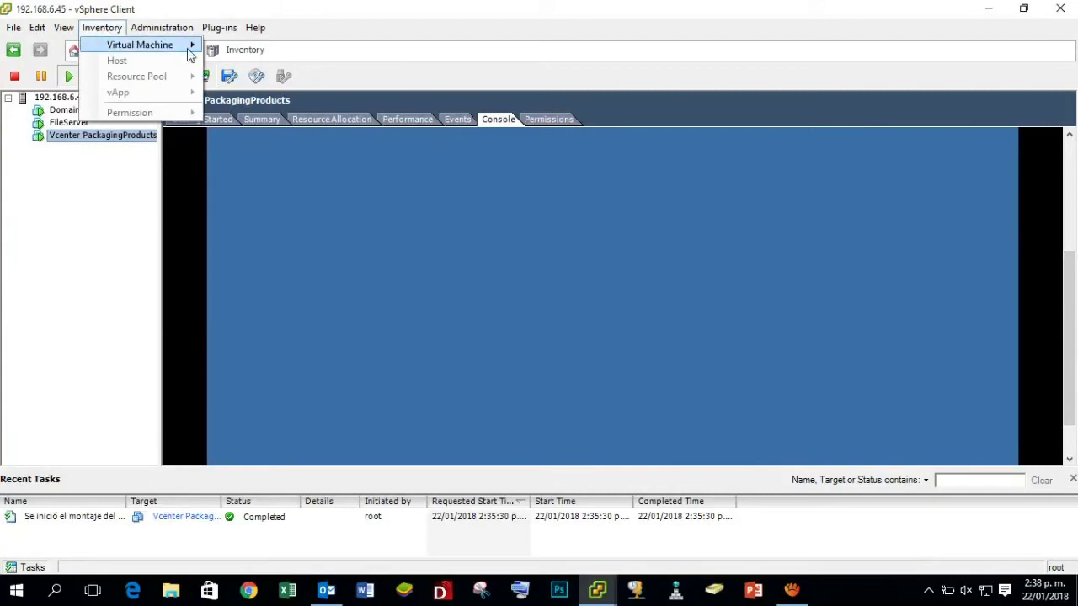
mouse_move(192, 48)
mouse_move(271, 64)
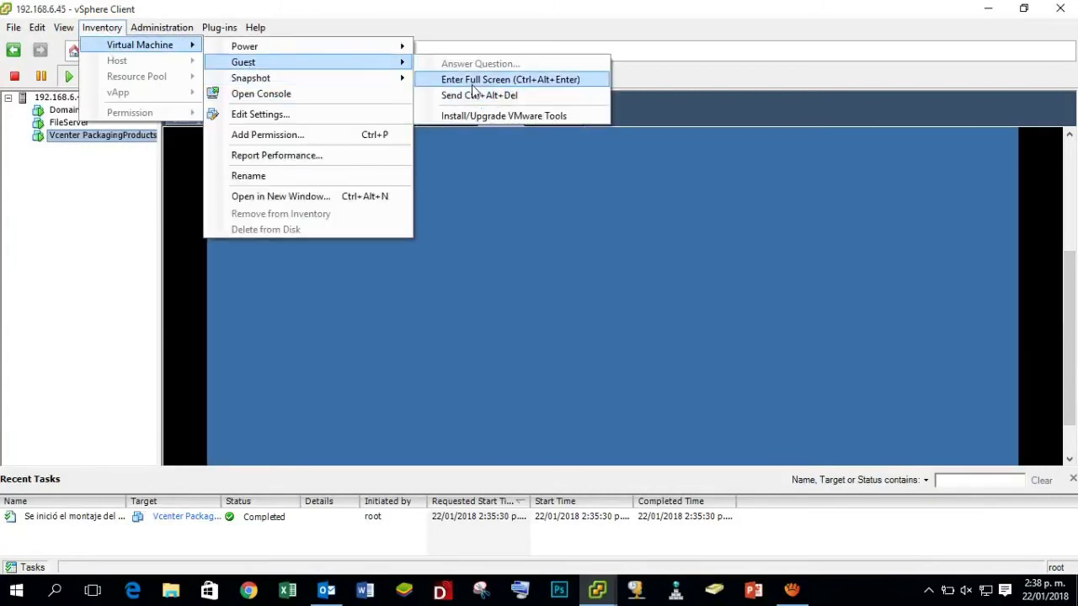
click(524, 80)
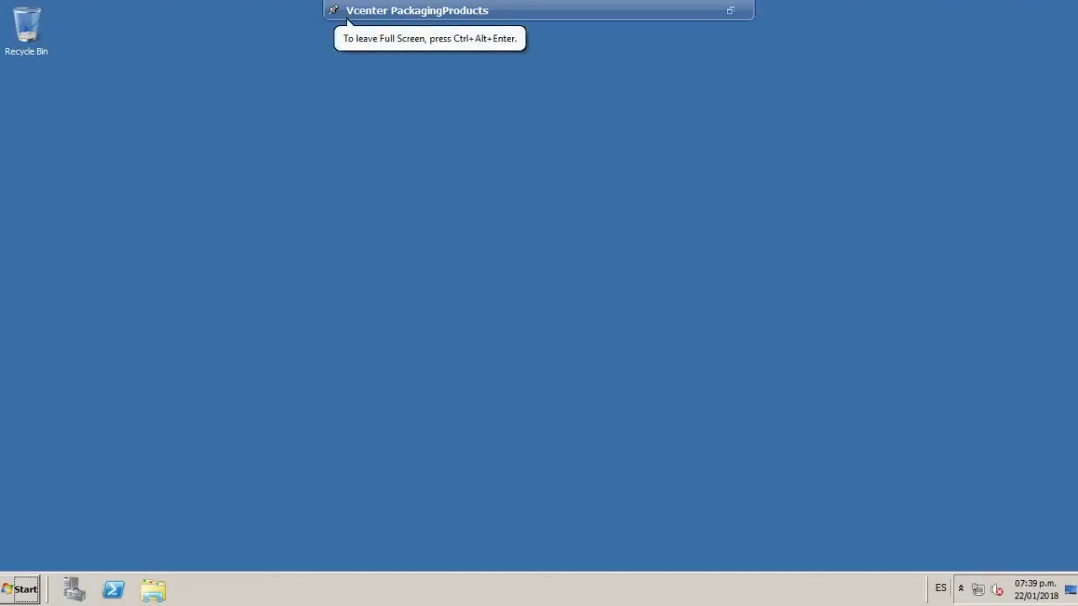
Open the Network and Sharing Center from the tray network icon, then the adapter list.
right_click(979, 593)
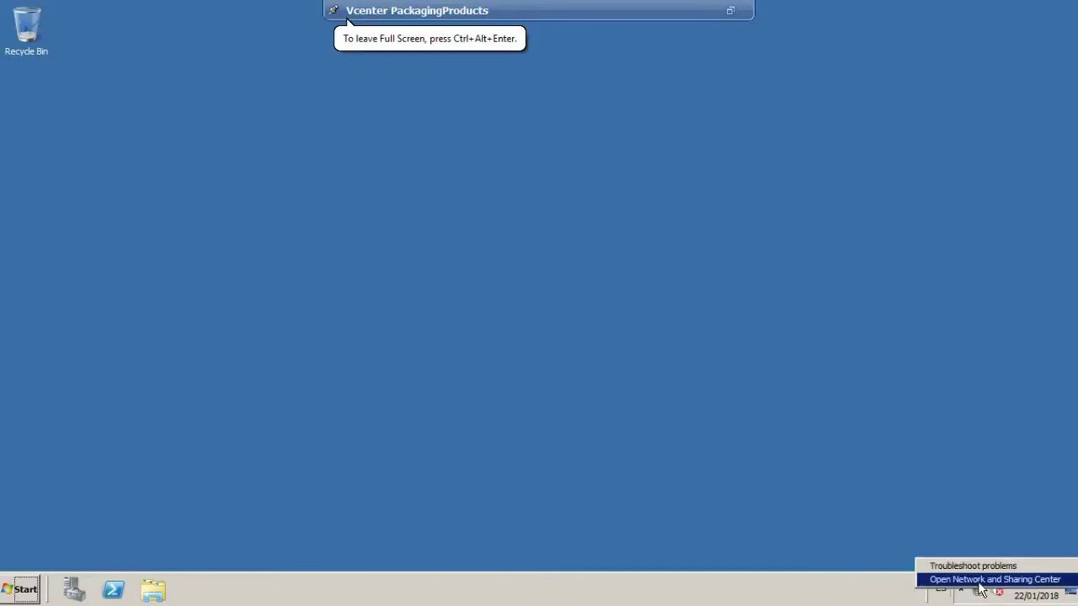
click(981, 579)
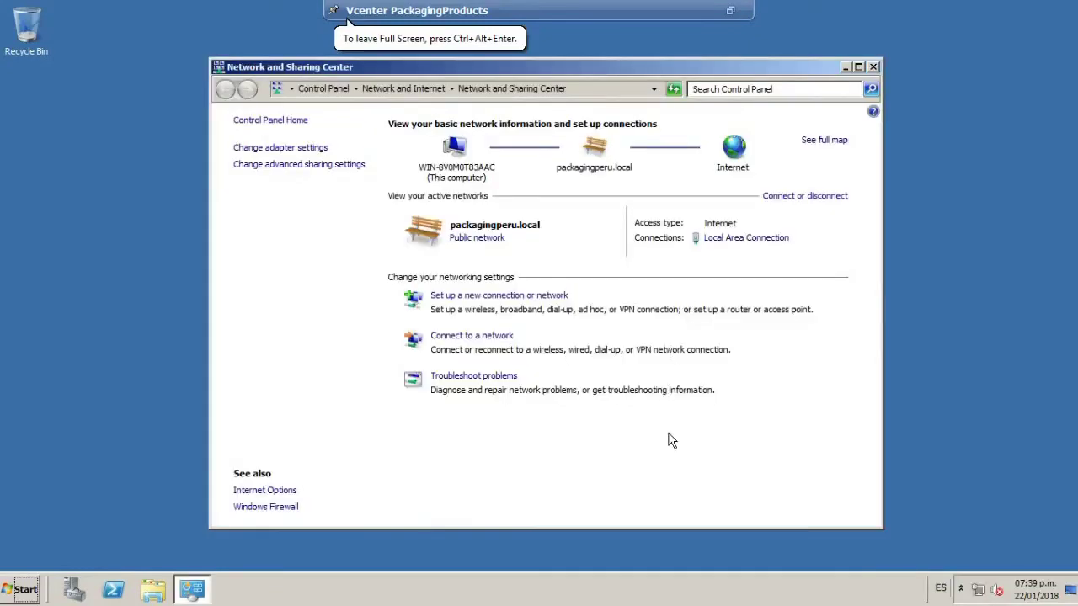
click(299, 150)
Check the Local Area Connection details, then set its IPv4 properties to a manual IP address.
double_click(285, 173)
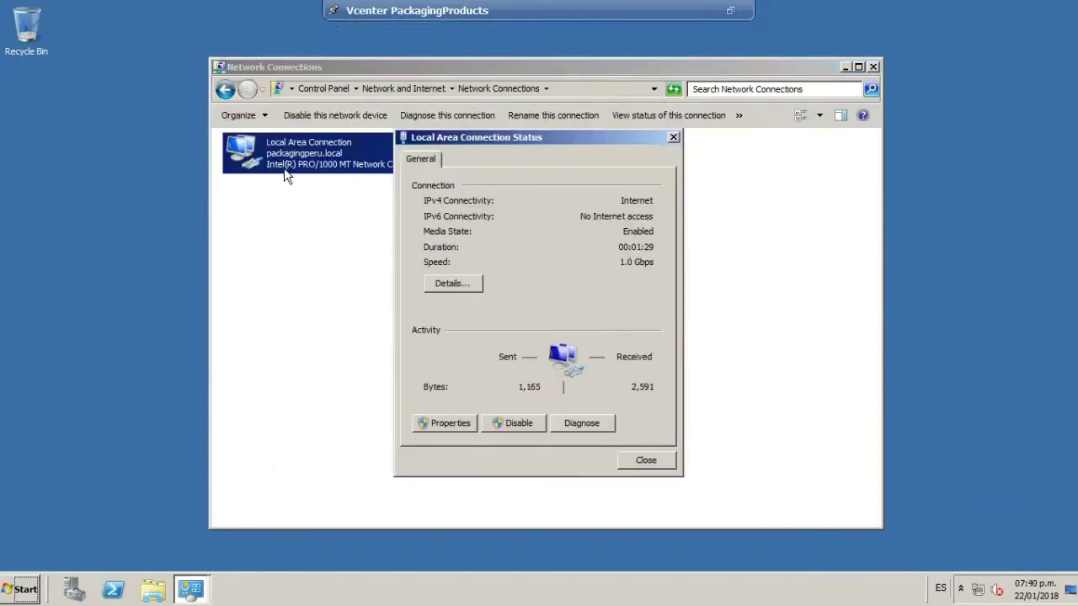
click(468, 284)
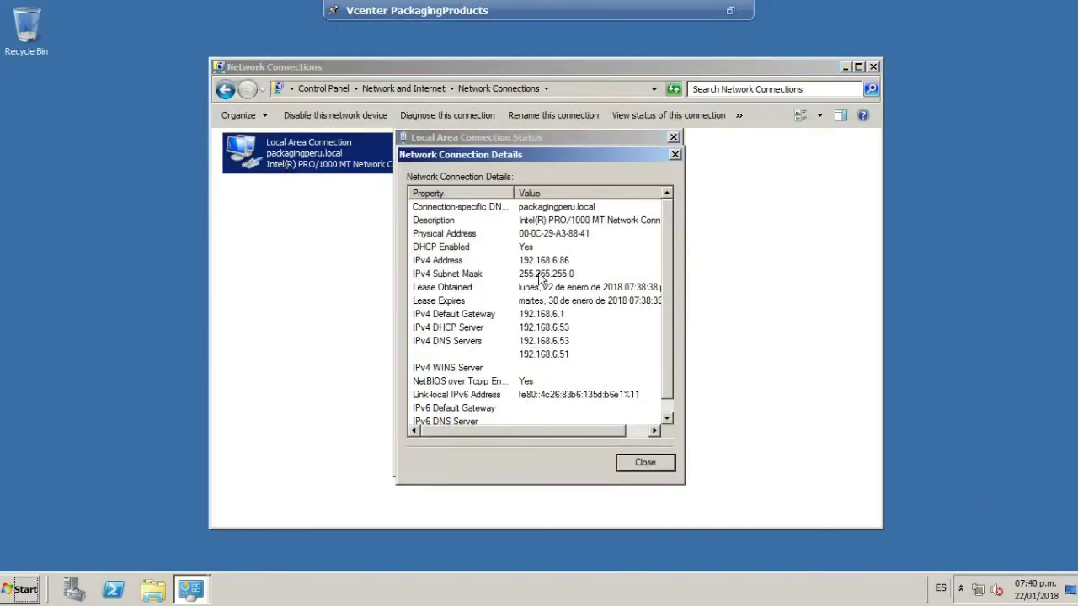
click(675, 154)
click(318, 157)
double_click(318, 158)
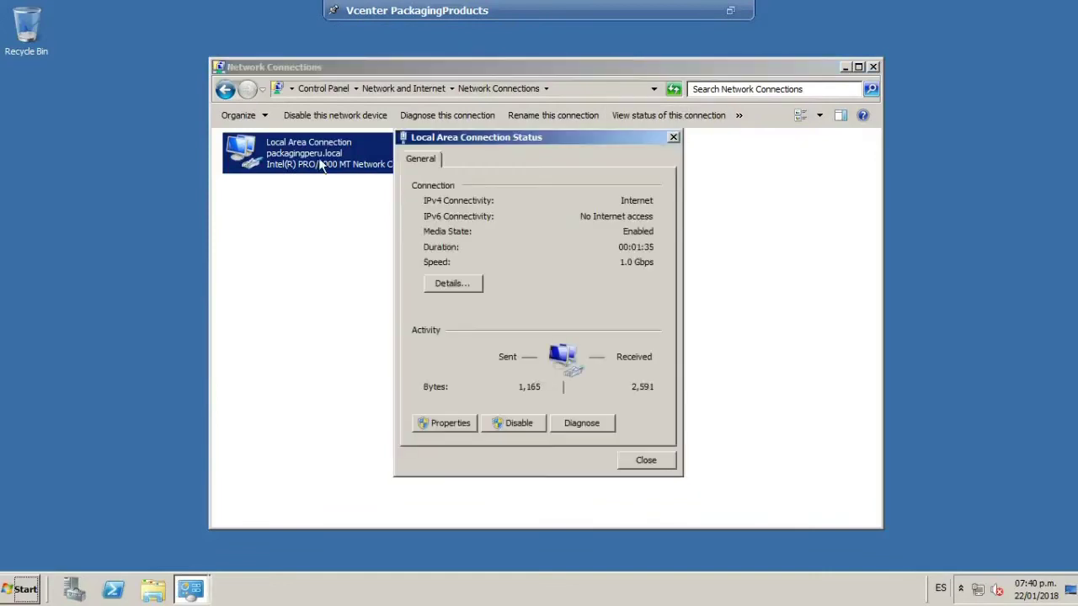
click(446, 423)
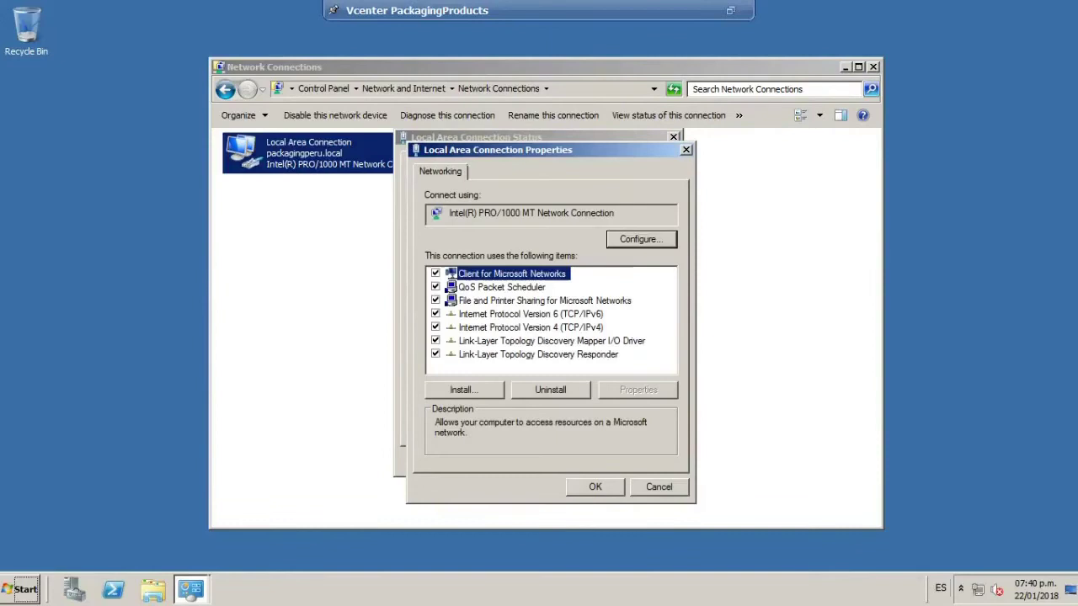
double_click(581, 328)
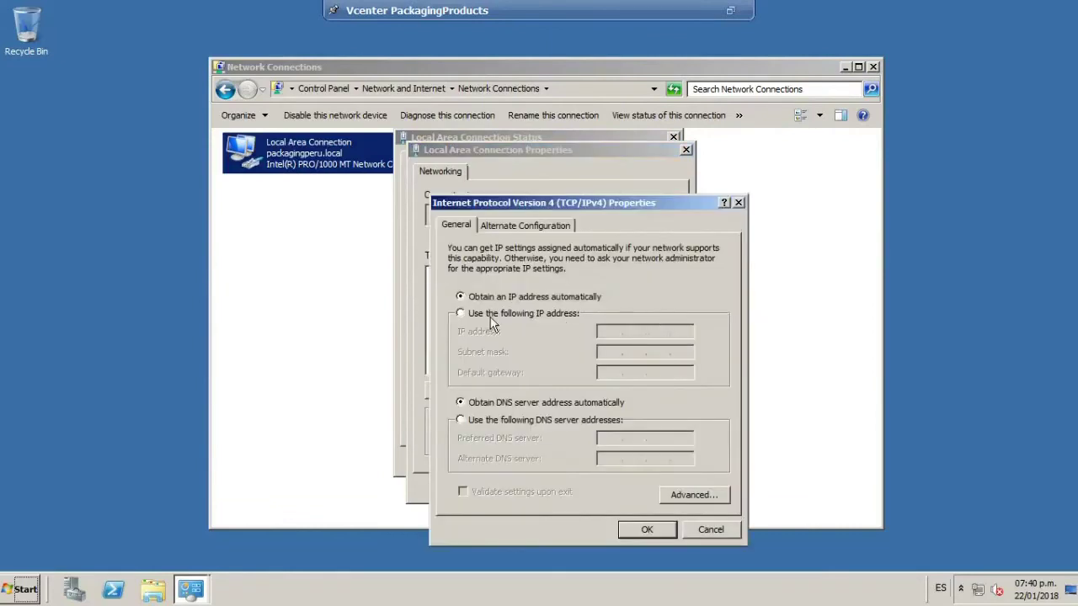
click(491, 316)
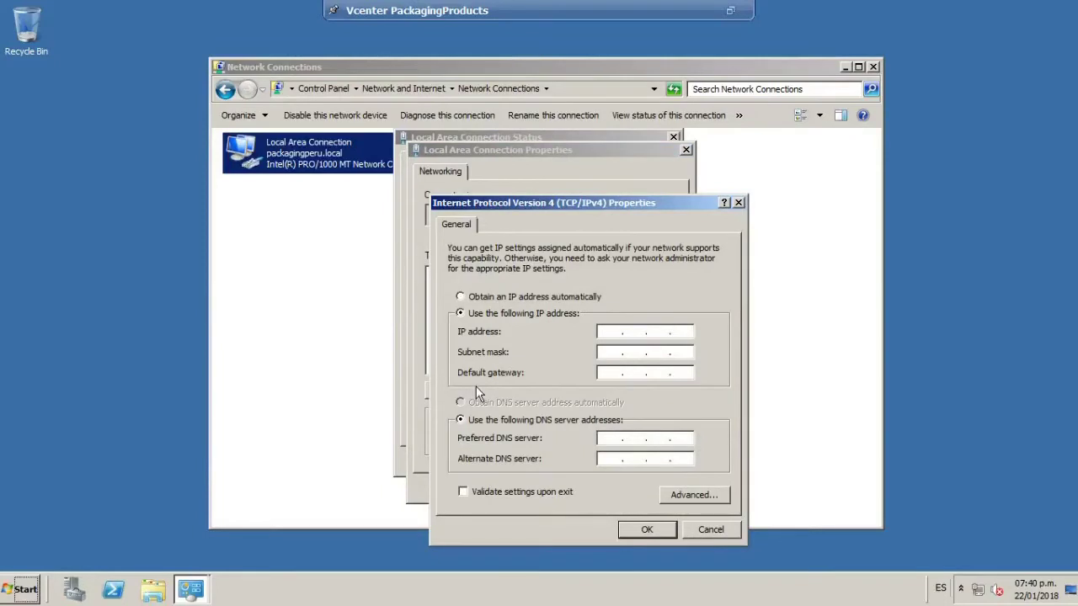
Ping 192.168.6.76 from a command prompt, which reports destination host unreachable.
key(super+r)
text(cmd)
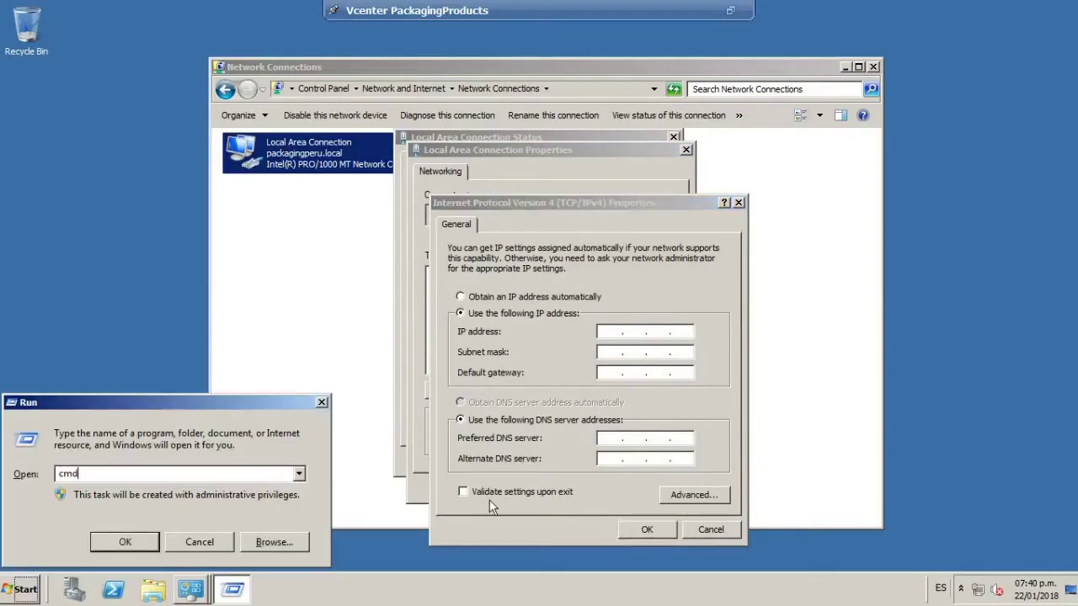
key(Return)
text(ping)
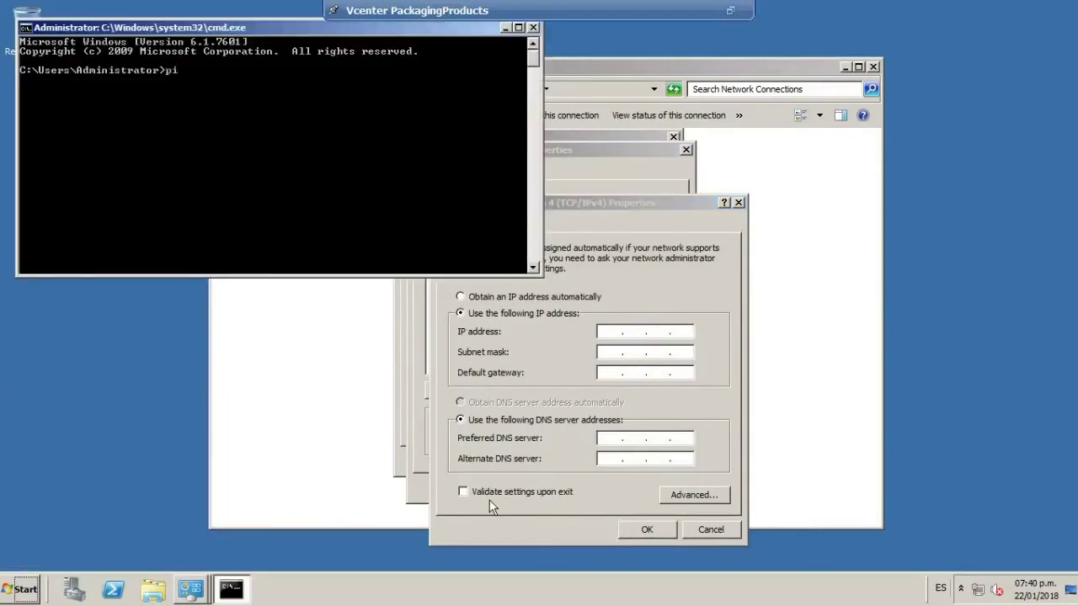
key(BackSpace)
key(BackSpace)
key(BackSpace)
key(BackSpace)
key(BackSpace)
text(192.168)
key(BackSpace)
key(BackSpace)
key(BackSpace)
key(BackSpace)
text(ping 192.168.6.76)
key(Return)
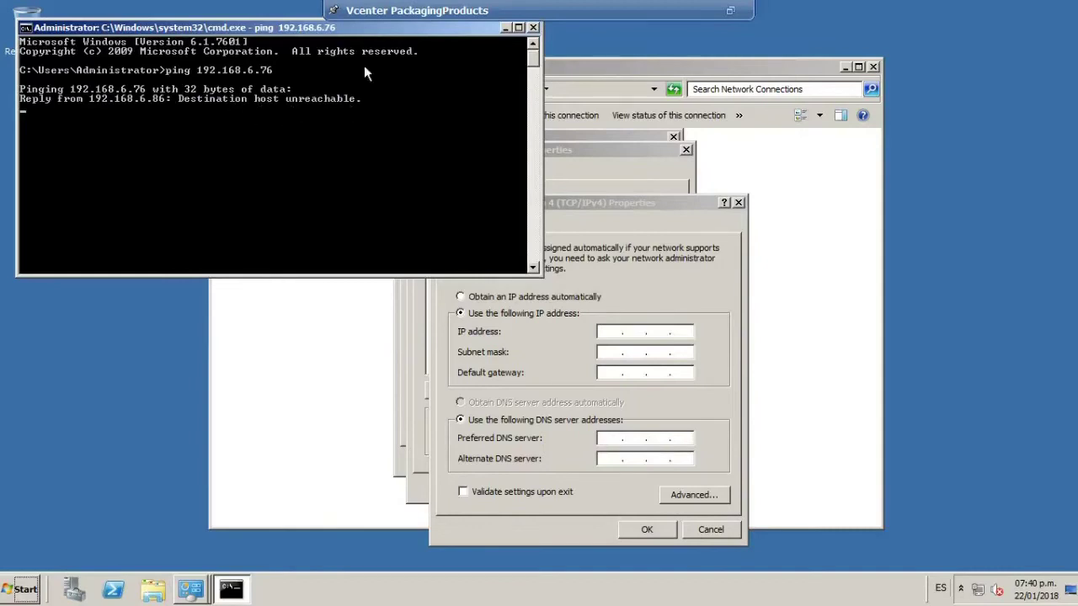
key(ctrl+c)
Set static IPv4 192.168.6.76, default mask, gateway 192.168.6.1, DNS 192.168.6.151 and 192.168.6.53.
click(533, 27)
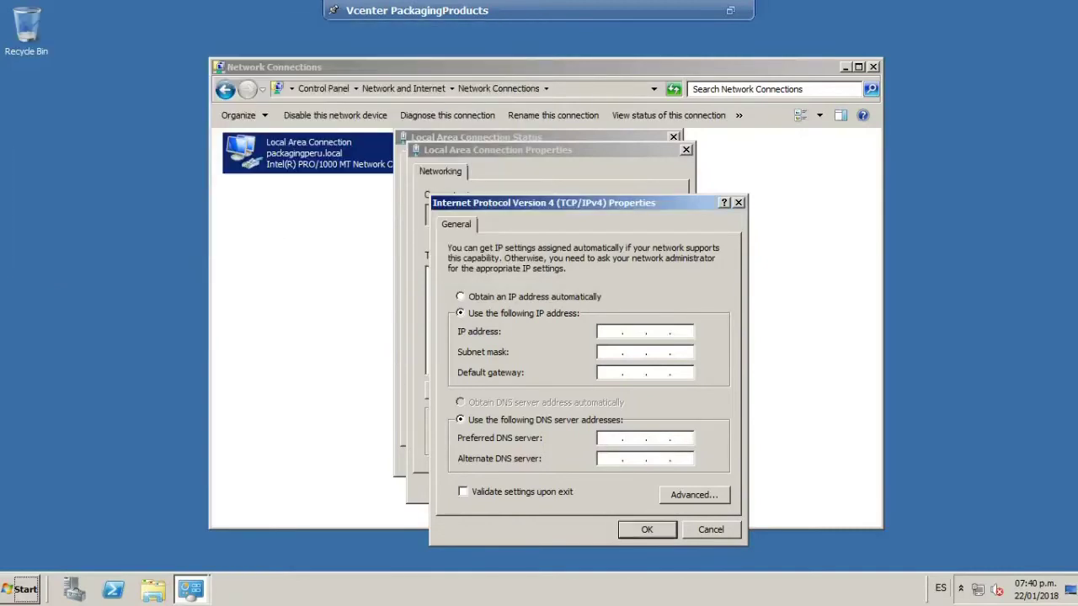
text(17)
key(BackSpace)
text(92 . 168 . 6 . 76)
click(626, 352)
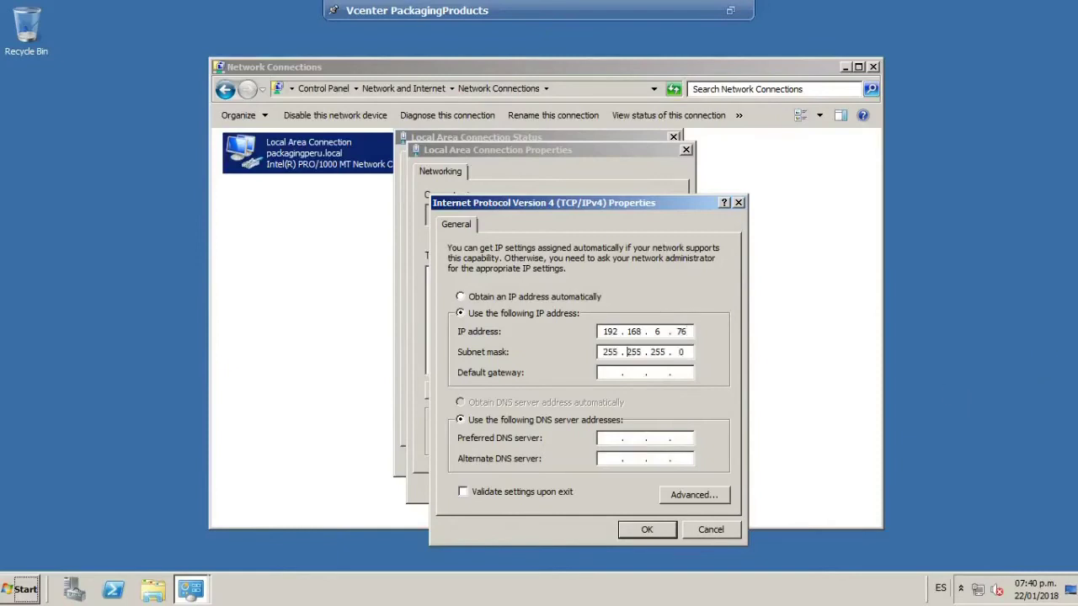
text(192.168.6)
text(.1)
text(192.168.)
text(6.)
text(192 . 168 . 6 .)
text(51)
key(Tab)
text(19)
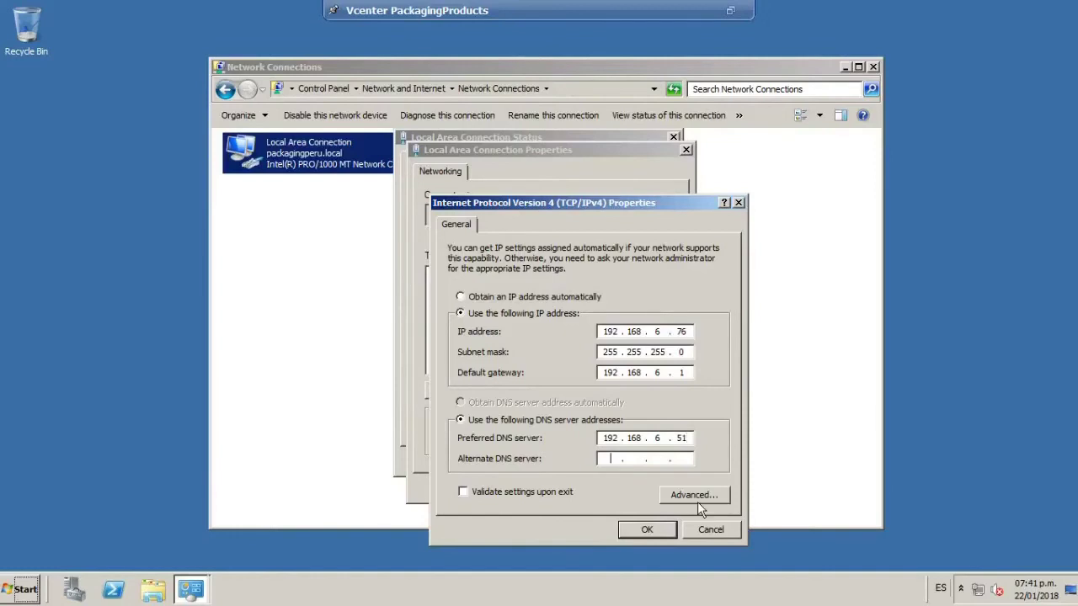
text(2 . 168 . 6 . 53)
click(648, 531)
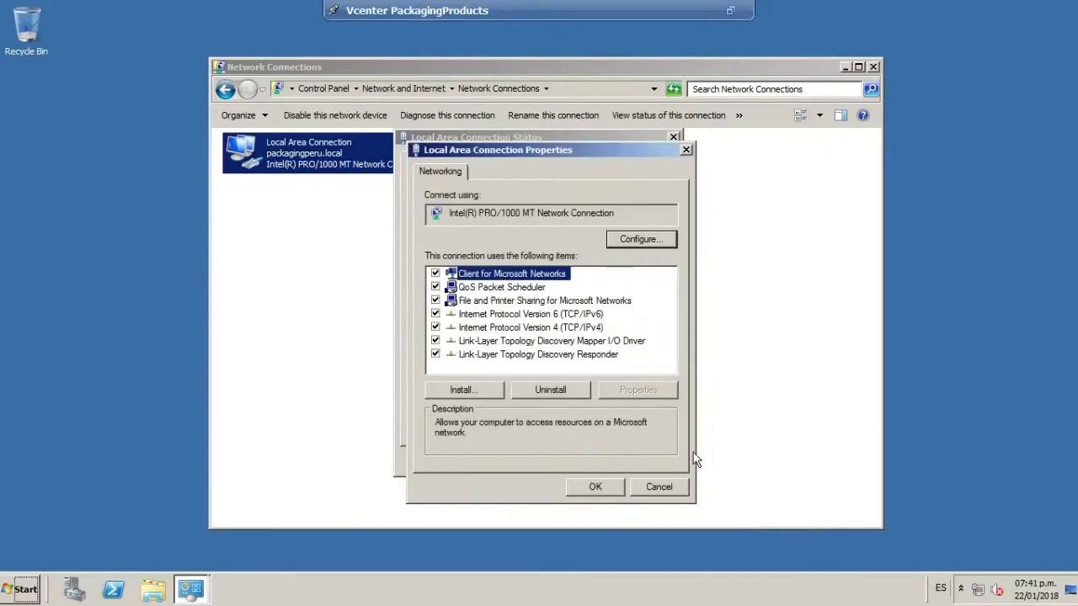
click(596, 487)
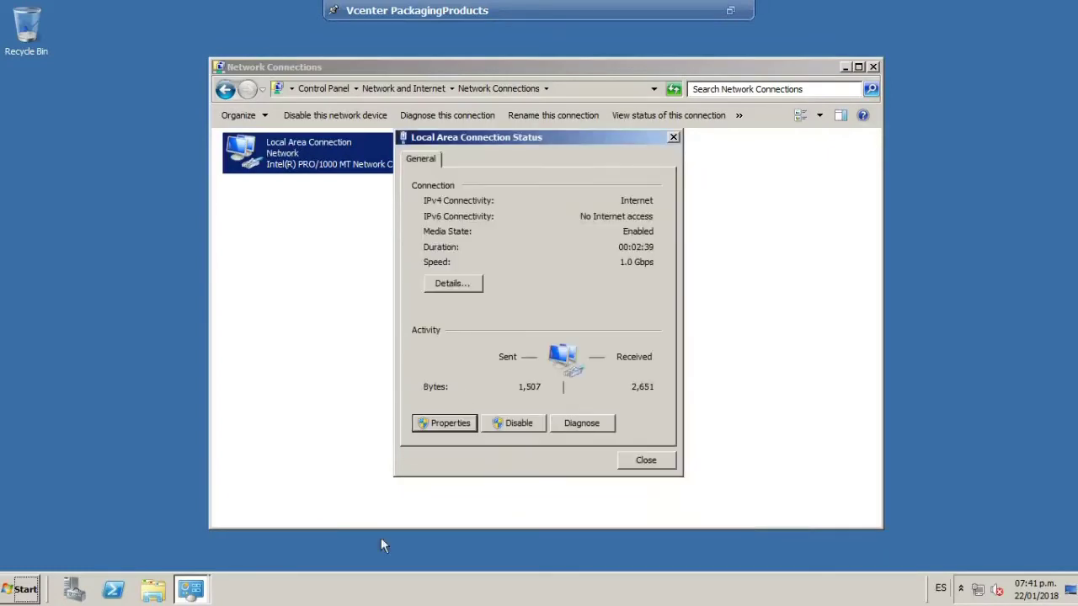
click(646, 460)
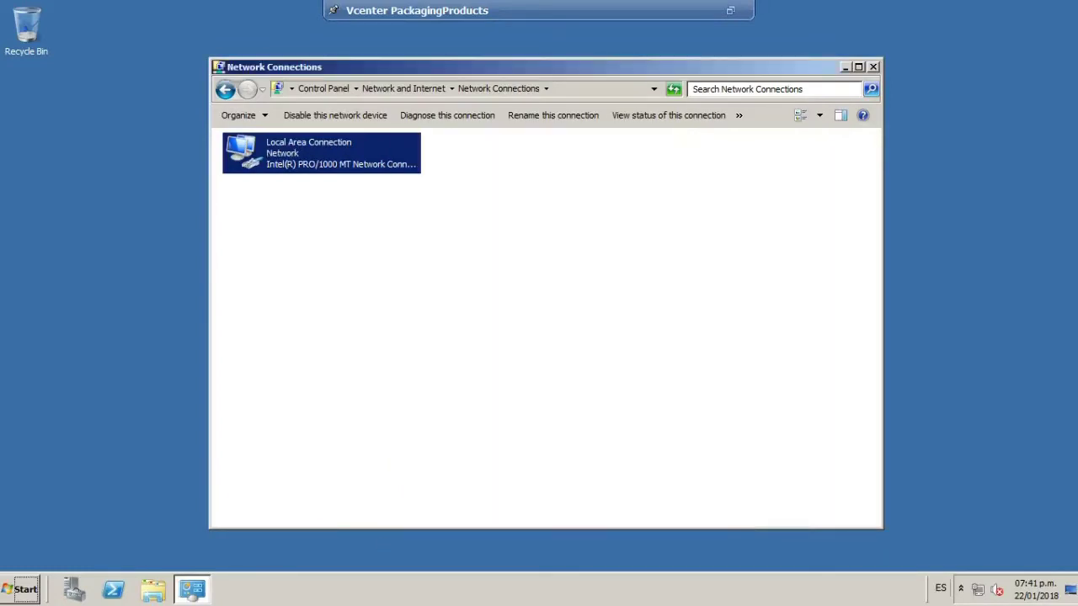
click(874, 68)
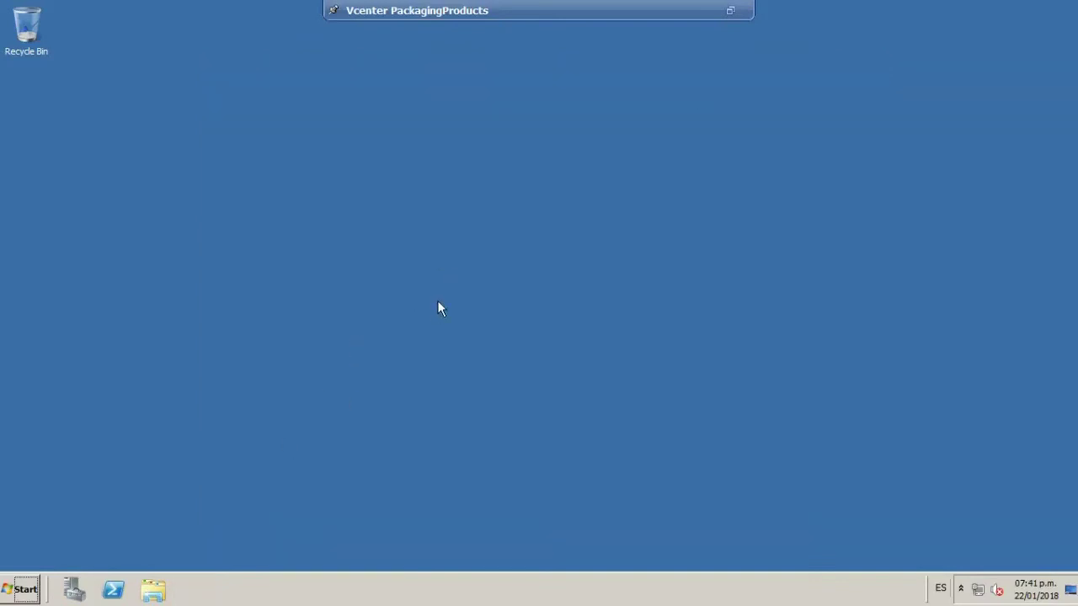
Ping 192.168.6.76 again, getting 4 of 4 replies, and close the command prompt.
key(super+r)
key(Return)
text(pi)
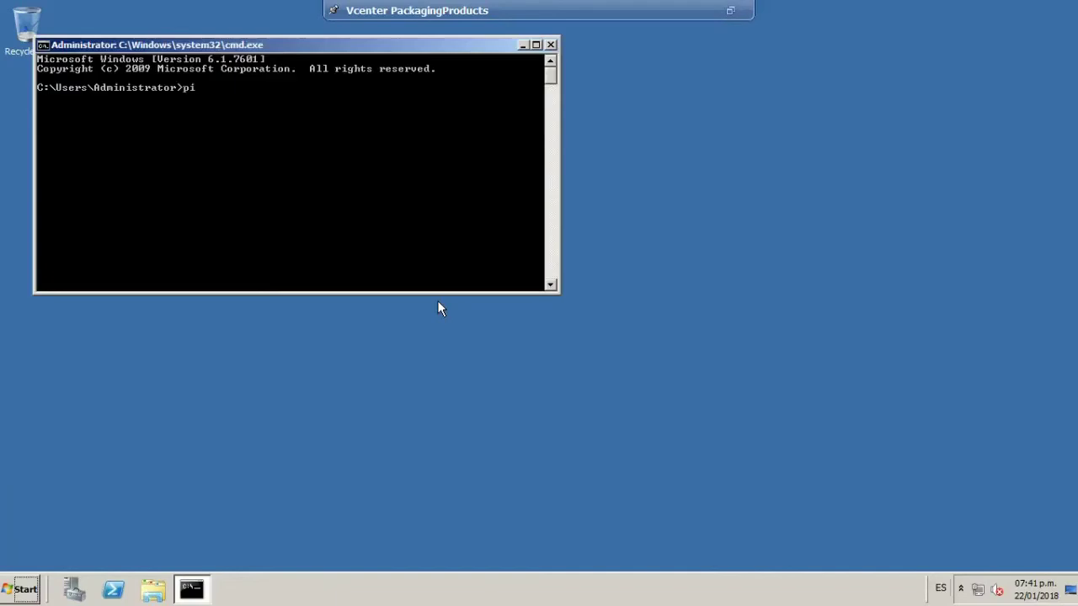
text(ng 192.168.6.76)
key(Return)
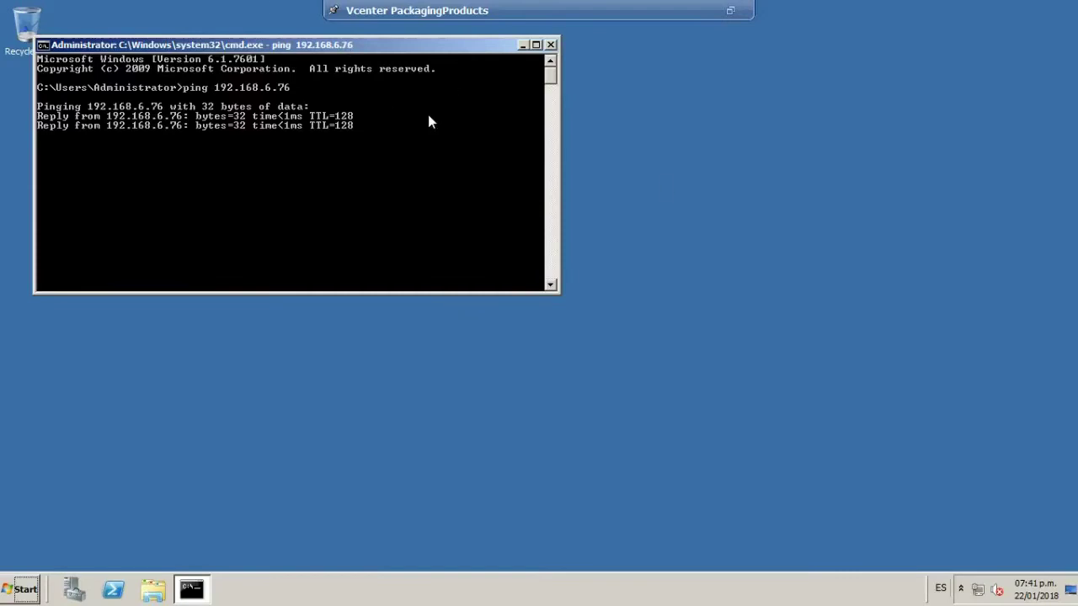
click(550, 44)
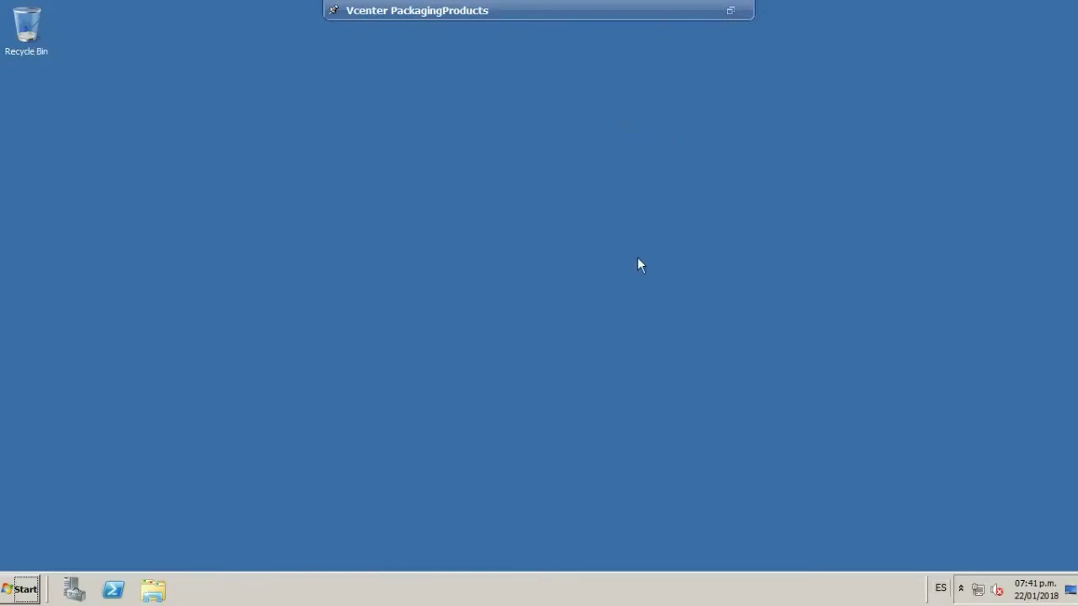
Open the computer name and domain change dialog from Computer's Properties in Explorer.
right_click(656, 223)
click(699, 257)
click(153, 590)
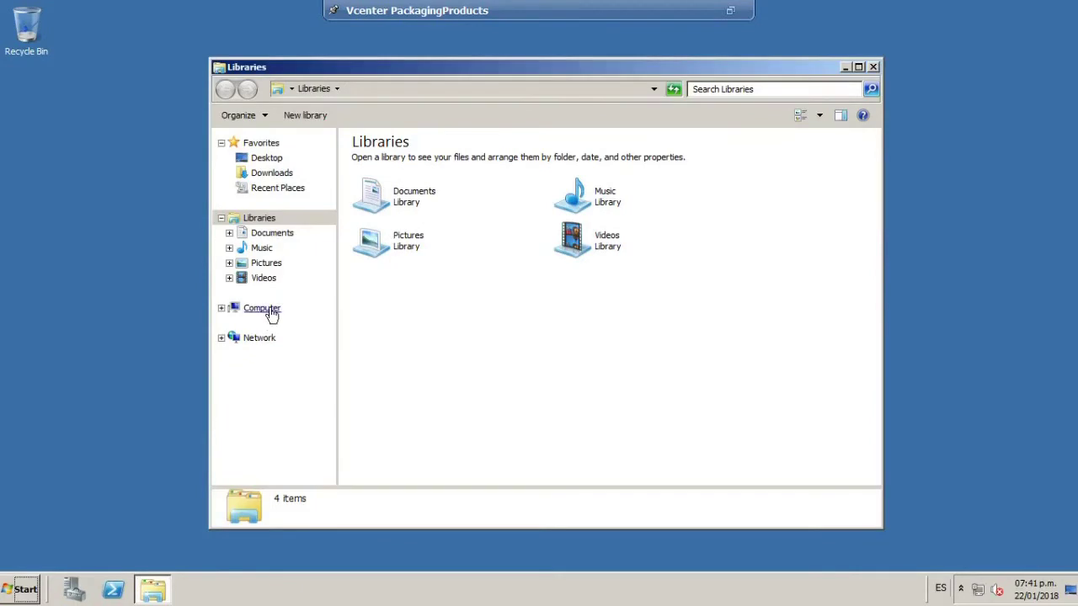
right_click(269, 311)
click(330, 460)
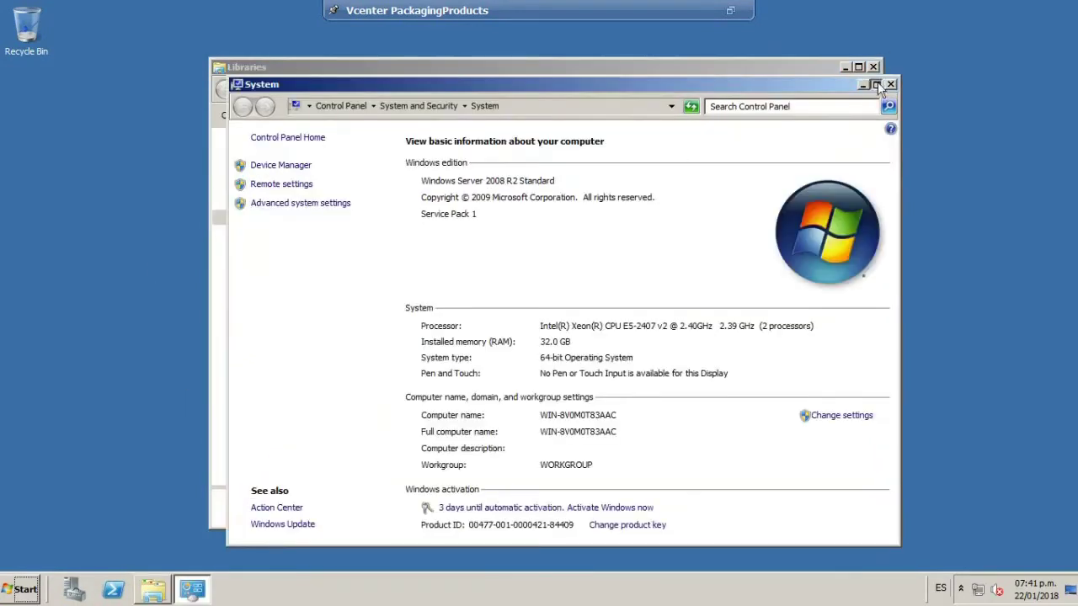
click(876, 85)
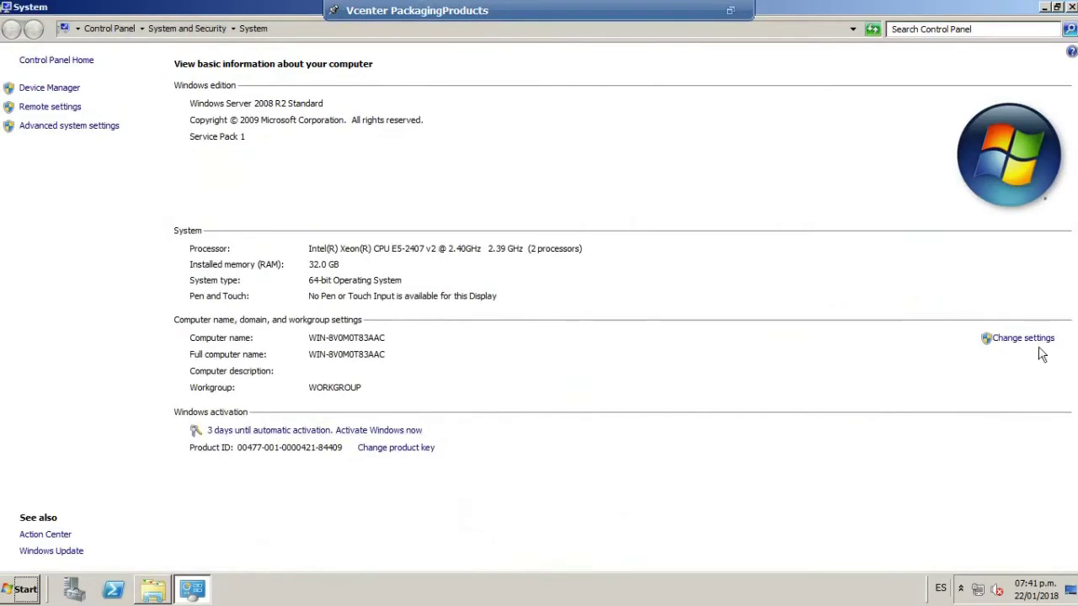
click(1024, 338)
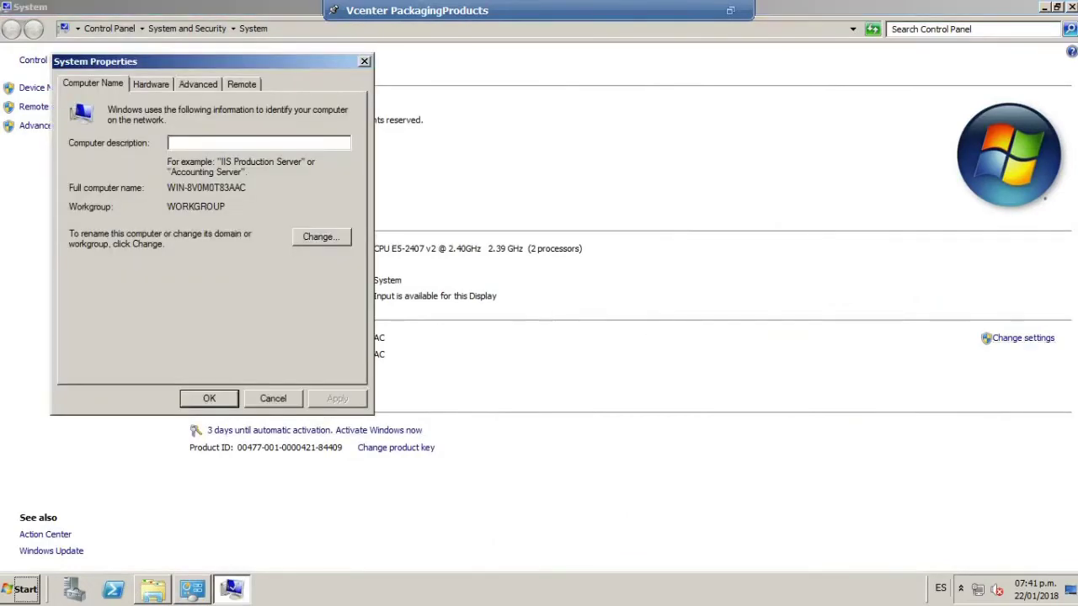
drag(218, 61, 478, 82)
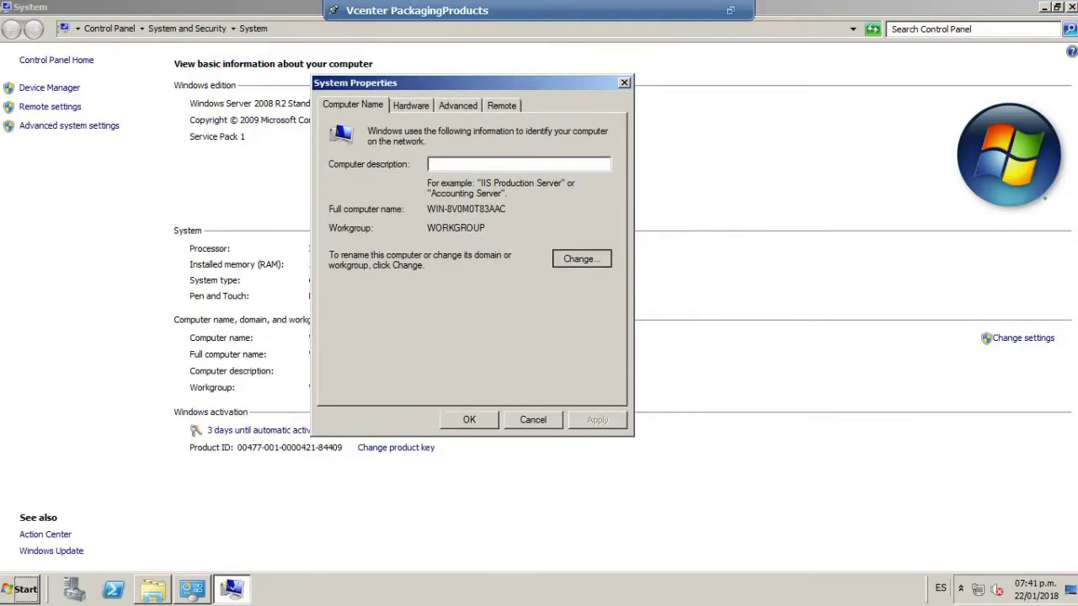
click(606, 269)
Rename the computer to srv-vCenter and make it a member of domain packagingperu.local.
click(421, 191)
key(BackSpace)
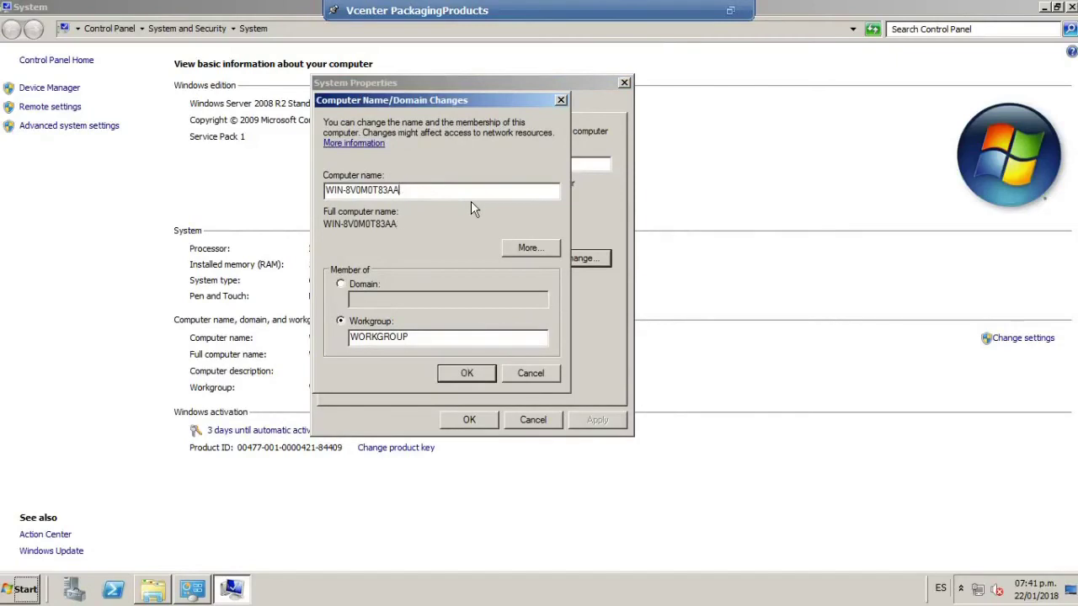
key(BackSpace)
key(BackSpace)
key(BackSpace)
key(BackSpace)
key(BackSpace)
key(BackSpace)
key(BackSpace)
key(BackSpace)
key(BackSpace)
key(BackSpace)
key(BackSpace)
key(BackSpace)
key(BackSpace)
key(BackSpace)
text(srv)
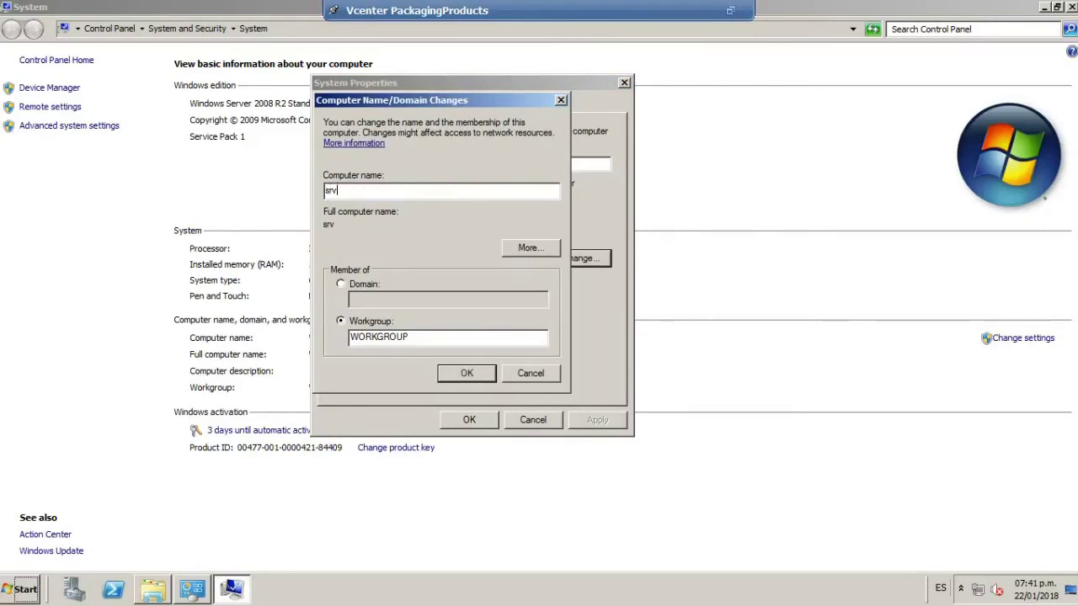
text(-vCenter)
click(340, 286)
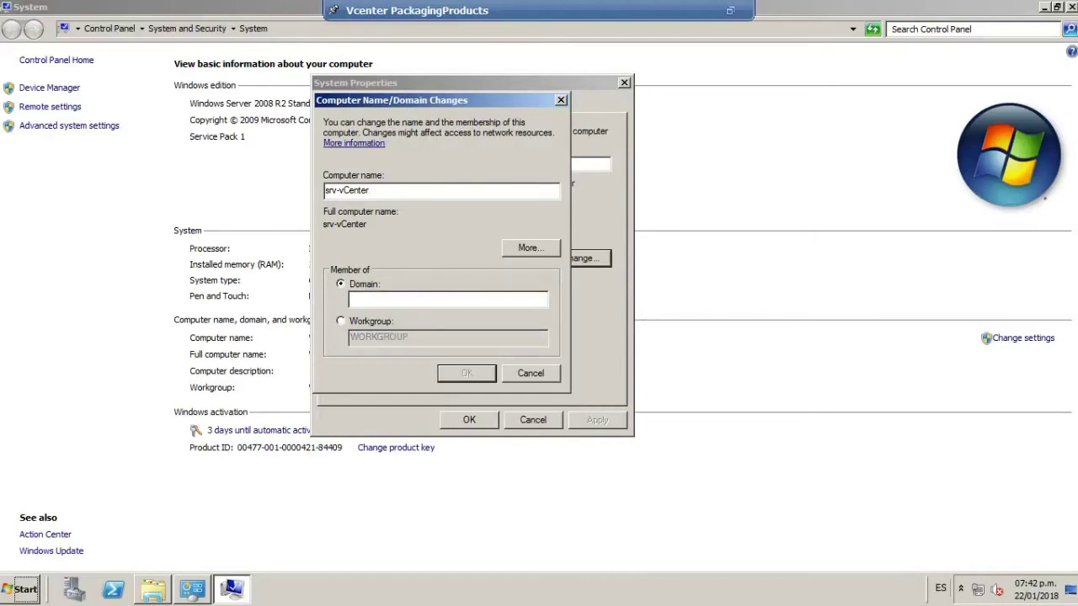
click(407, 300)
text(packagingperu.local)
Apply the change and authenticate the domain join with the domain admin user name and password.
click(477, 375)
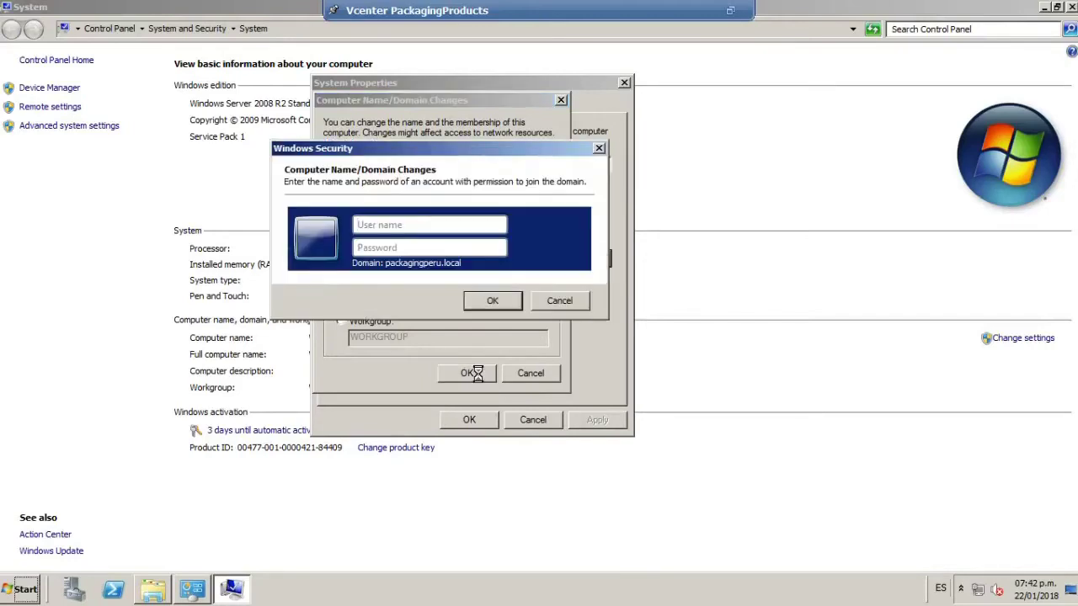
click(439, 224)
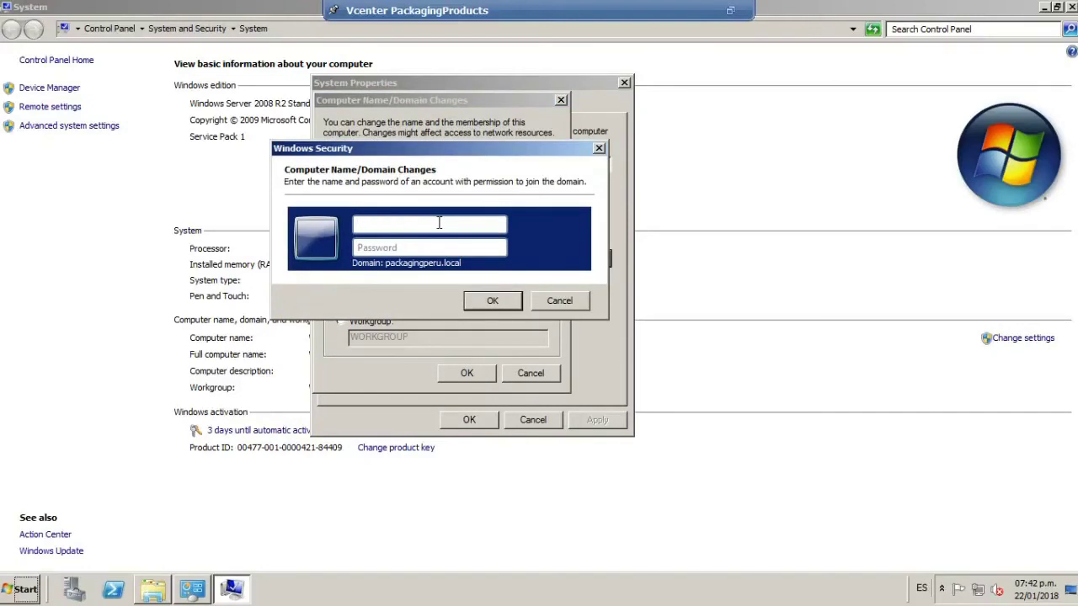
text(so)
key(BackSpace)
key(BackSpace)
text(soporte)
key(Tab)
text(***********)
key(BackSpace)
key(BackSpace)
key(BackSpace)
key(BackSpace)
key(BackSpace)
key(BackSpace)
key(BackSpace)
key(BackSpace)
key(BackSpace)
key(BackSpace)
key(BackSpace)
text(***********)
key(Return)
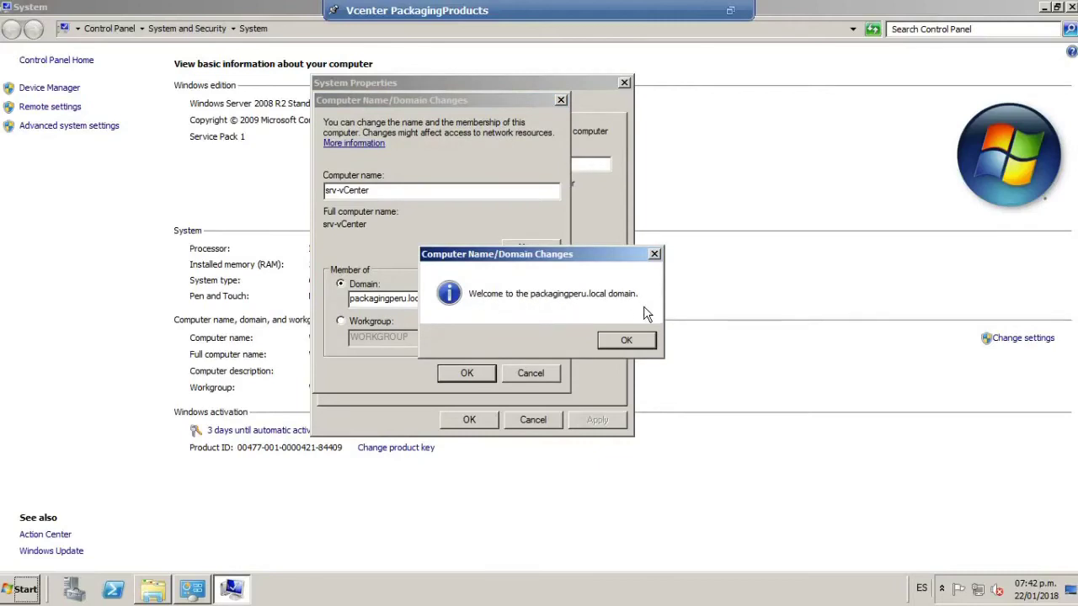
Acknowledge the domain welcome and restart notices, then close System Properties.
click(626, 341)
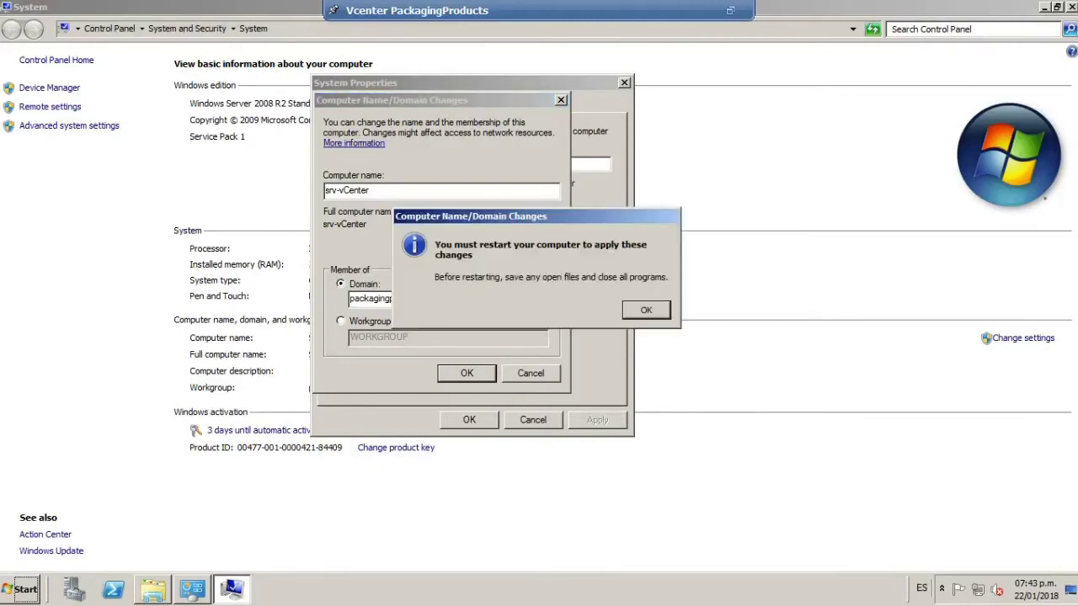
click(645, 310)
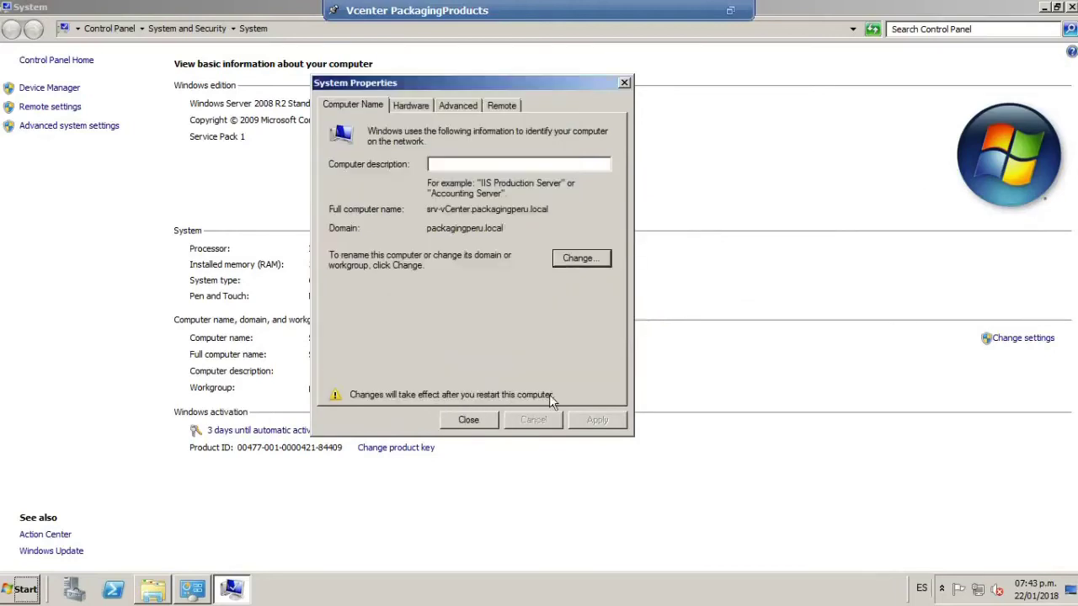
click(469, 420)
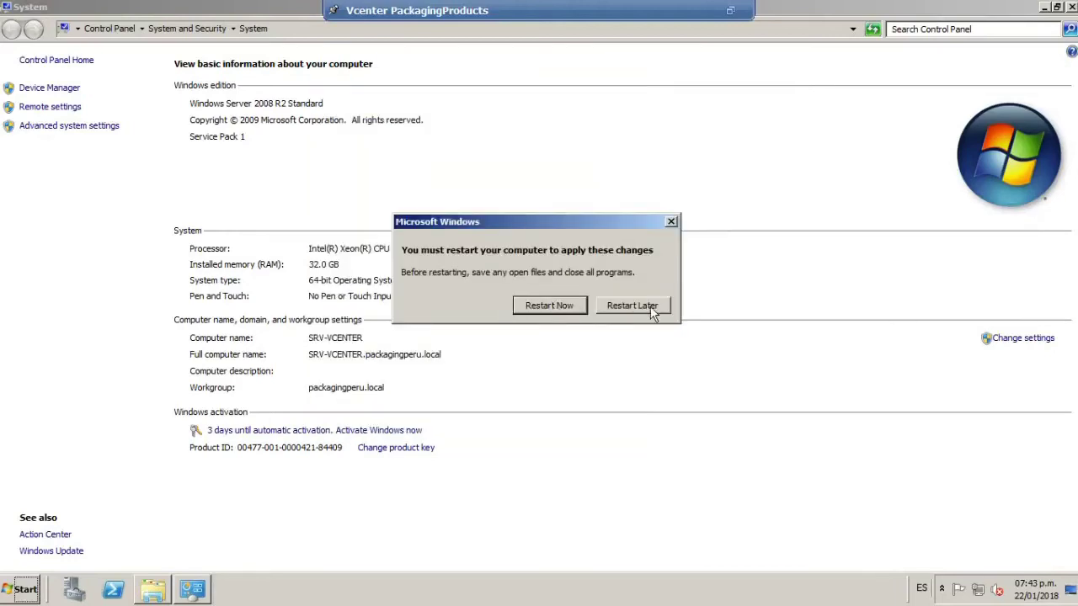
Choose Restart Now so the guest reboots to the Ctrl+Alt+Delete log-on screen.
click(554, 305)
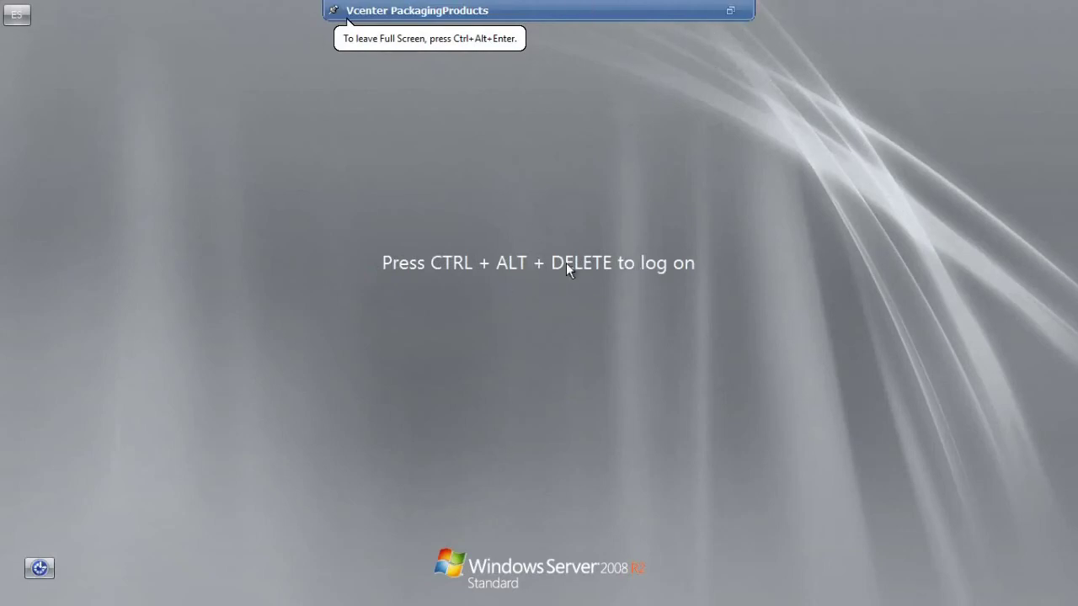
Exit full screen and send Ctrl+Alt+Del to the restarted srv-vCenter guest.
click(731, 11)
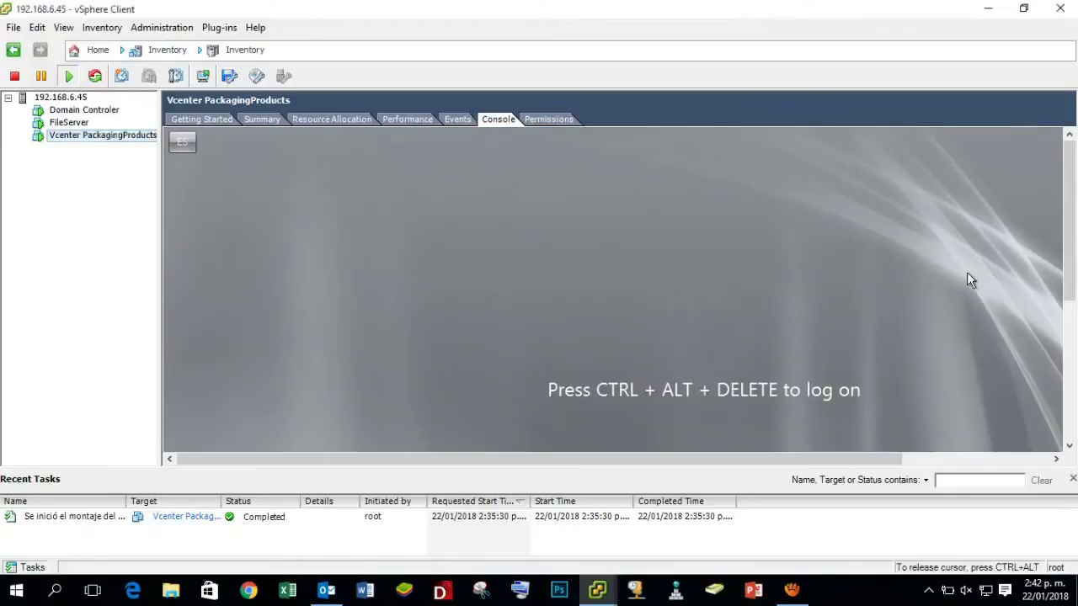
key(ctrl+alt)
scroll(959, 279, down, 3)
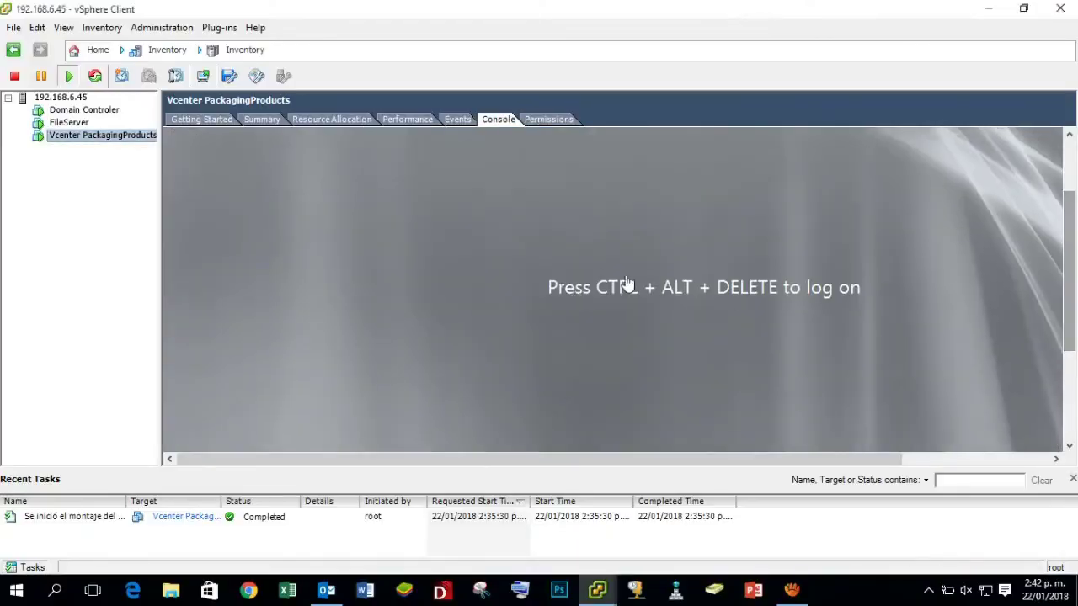
click(102, 27)
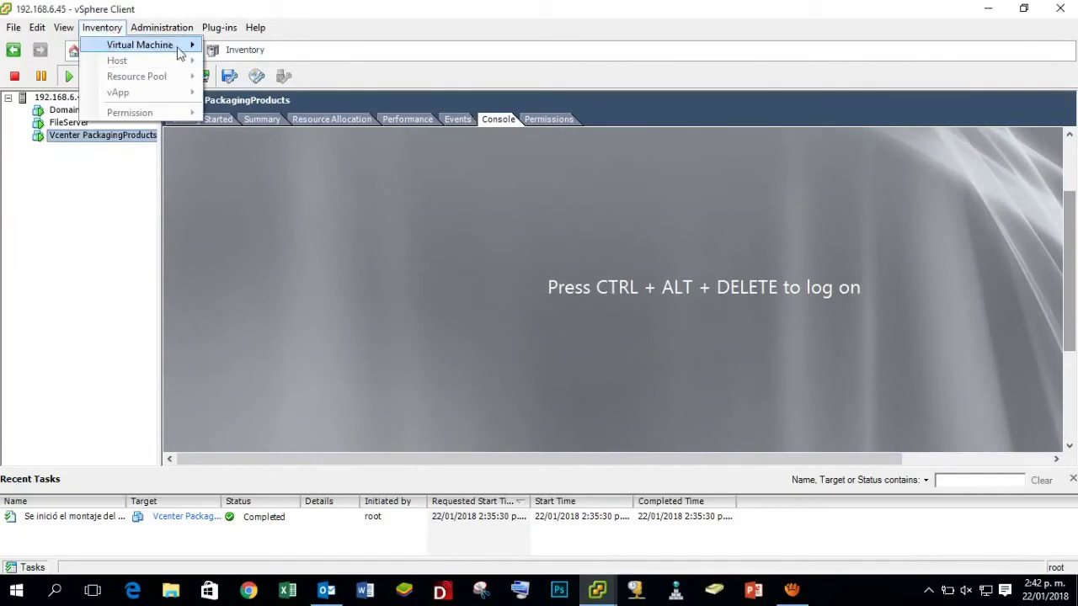
mouse_move(192, 50)
mouse_move(322, 65)
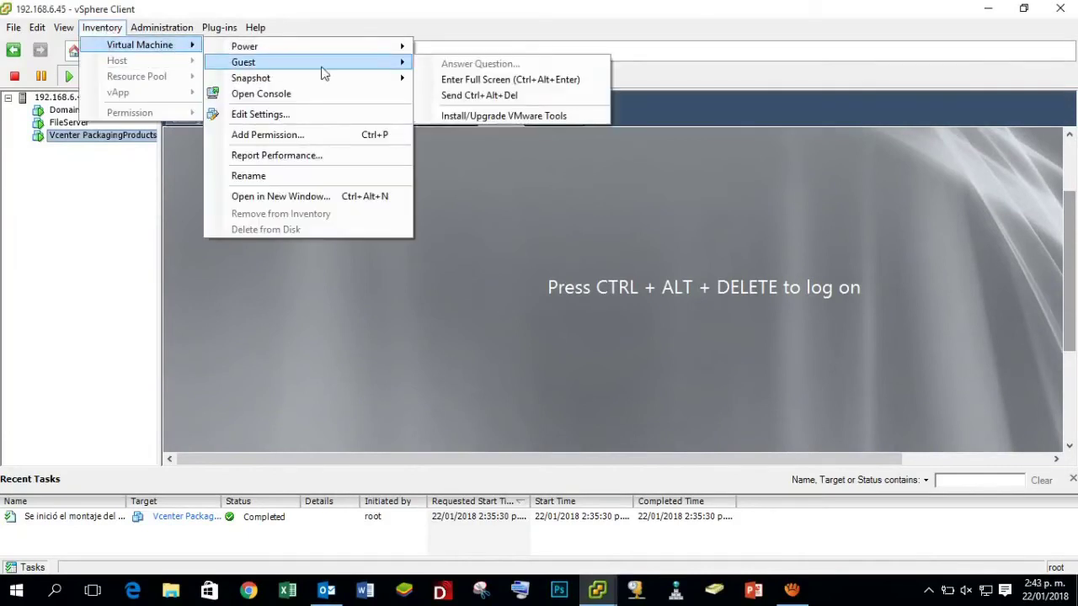
click(510, 96)
Enter the Administrator password on the log-on screen and sign in to the desktop.
click(877, 287)
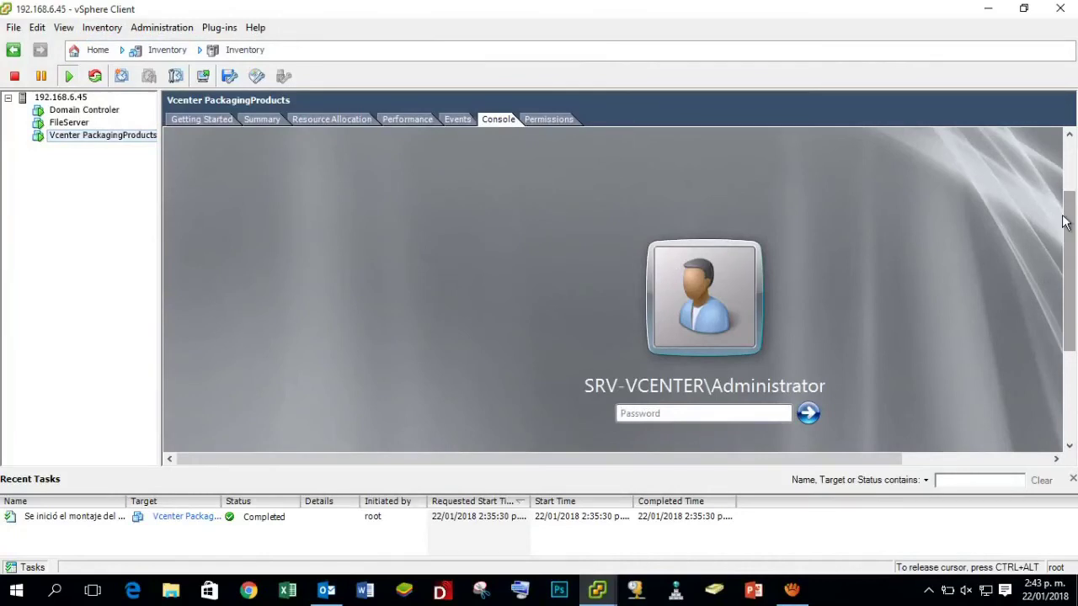
drag(1065, 222, 1066, 272)
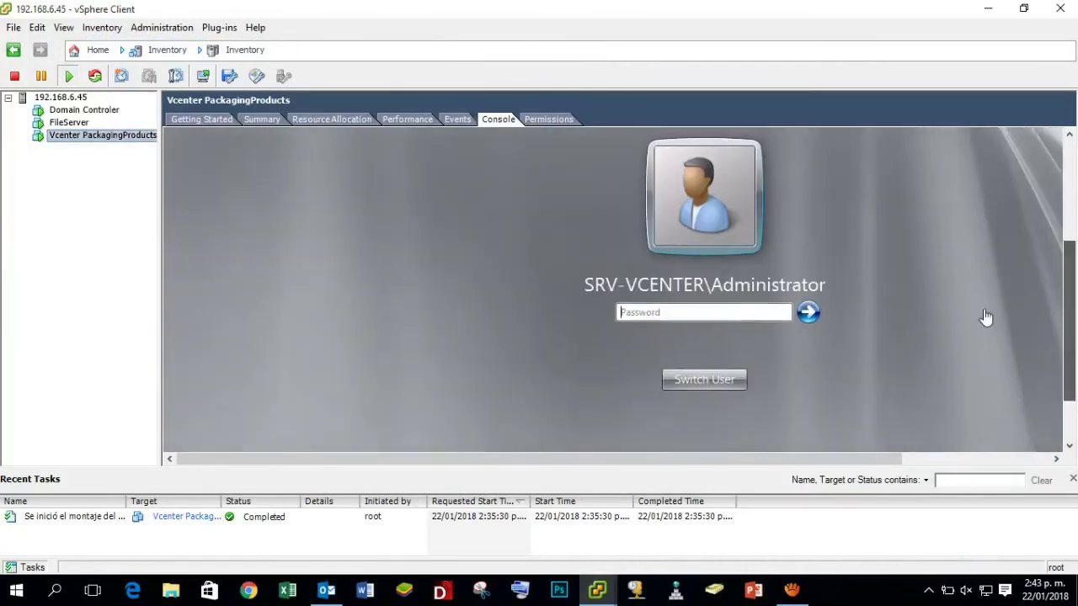
click(693, 313)
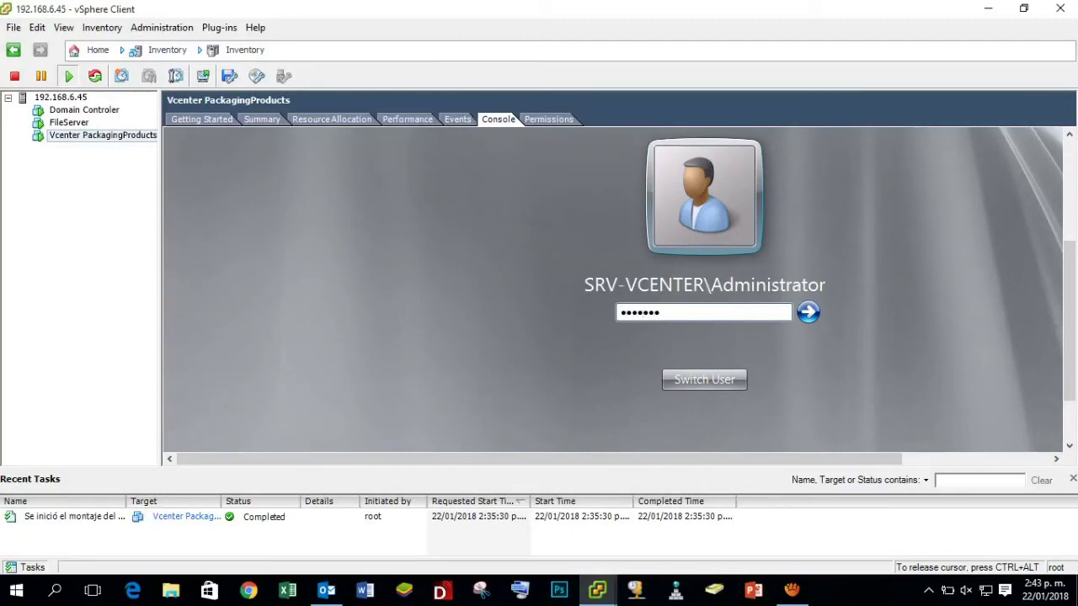
key(Return)
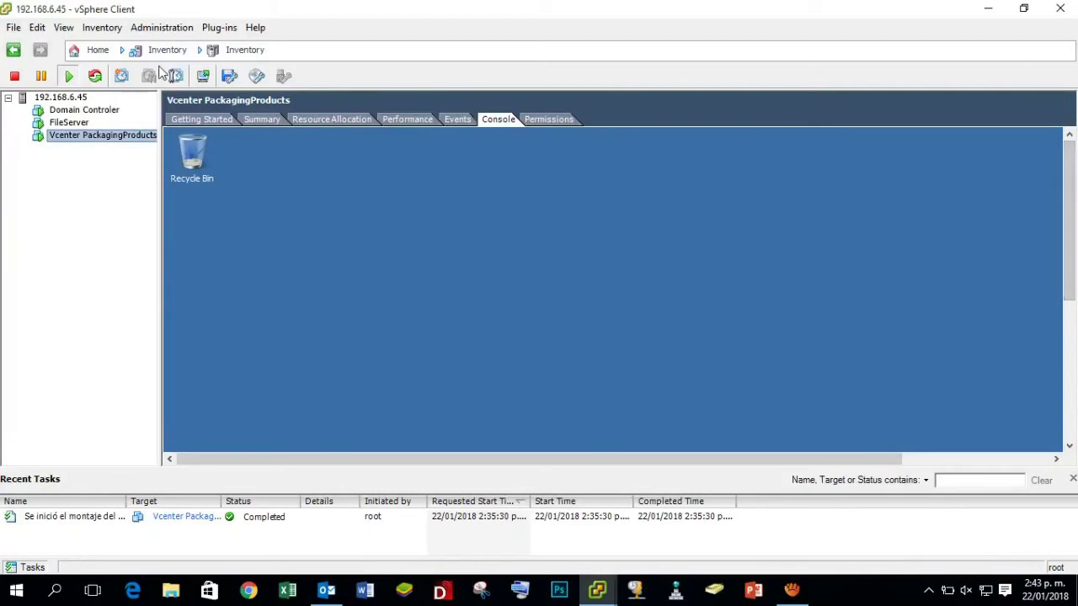
Switch the guest console to full screen via Guest > Enter Full Screen.
click(105, 31)
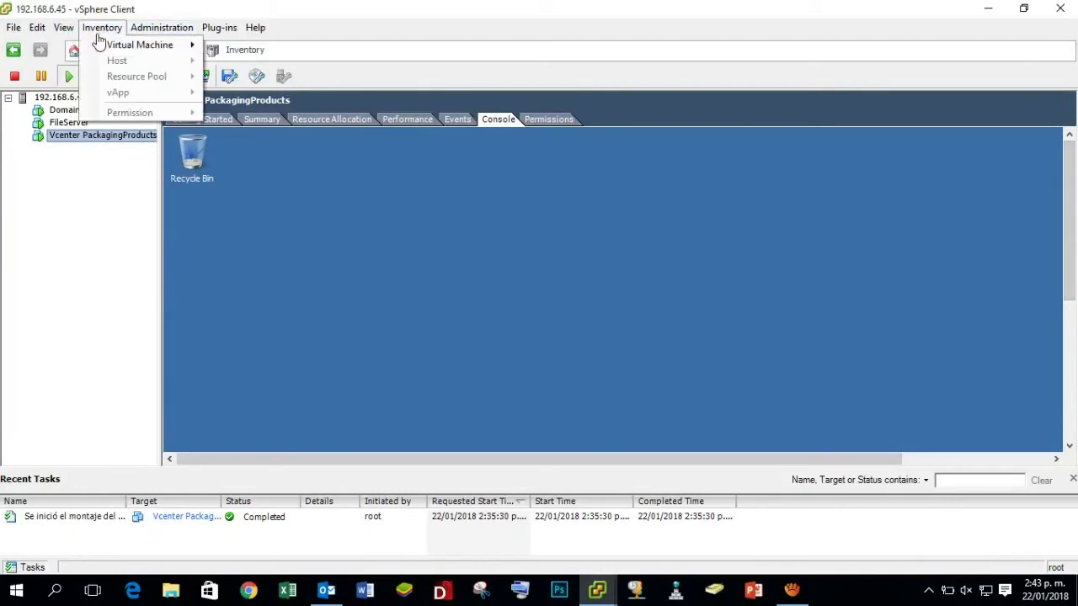
mouse_move(193, 52)
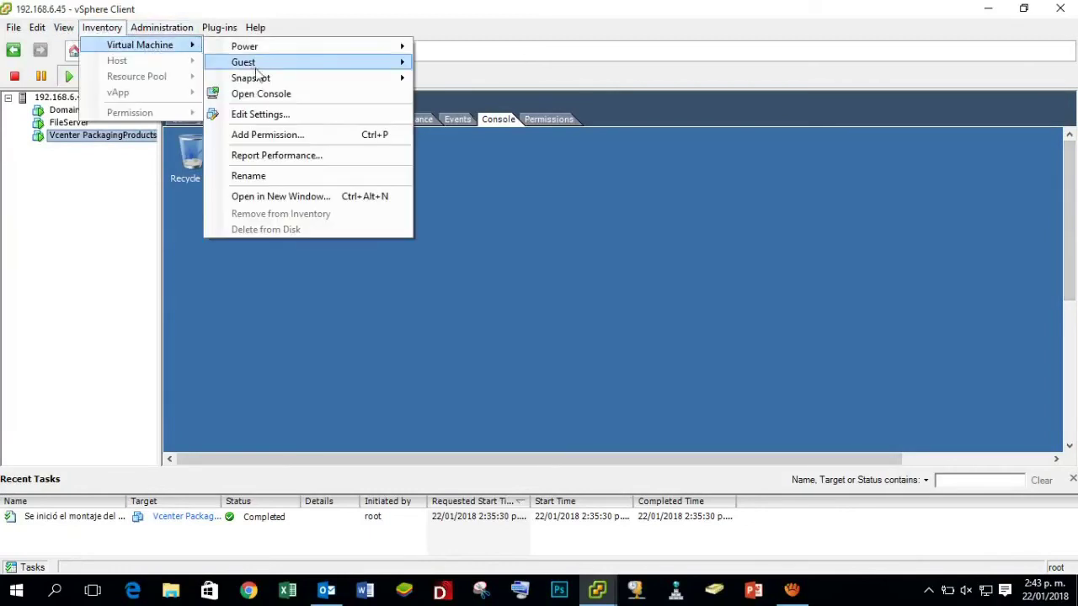
mouse_move(311, 65)
click(516, 82)
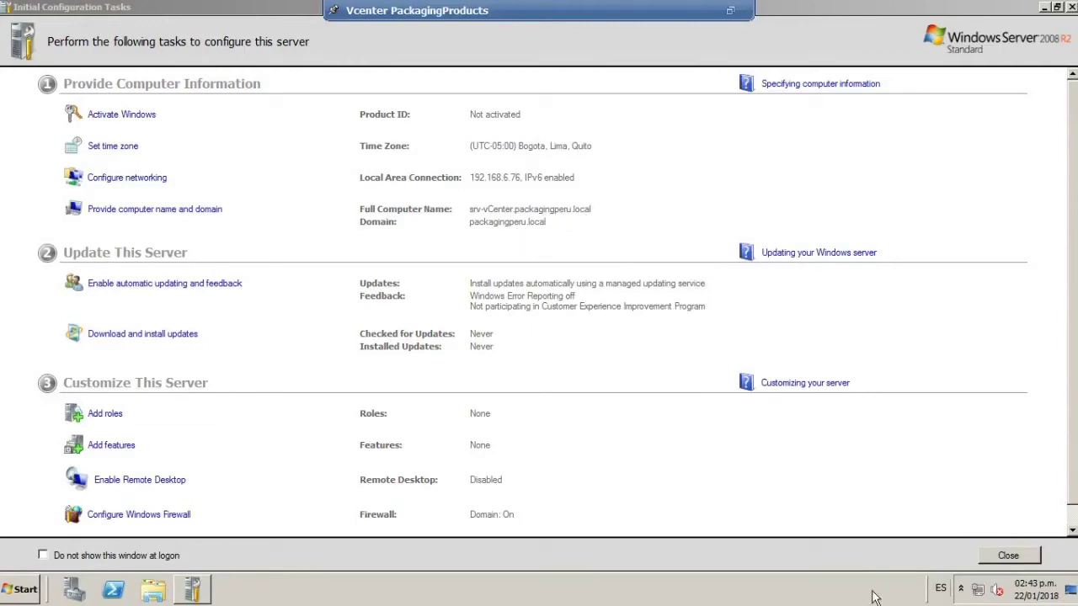
Uncheck IPv6 in the Local Area Connection properties and apply the change.
click(1020, 555)
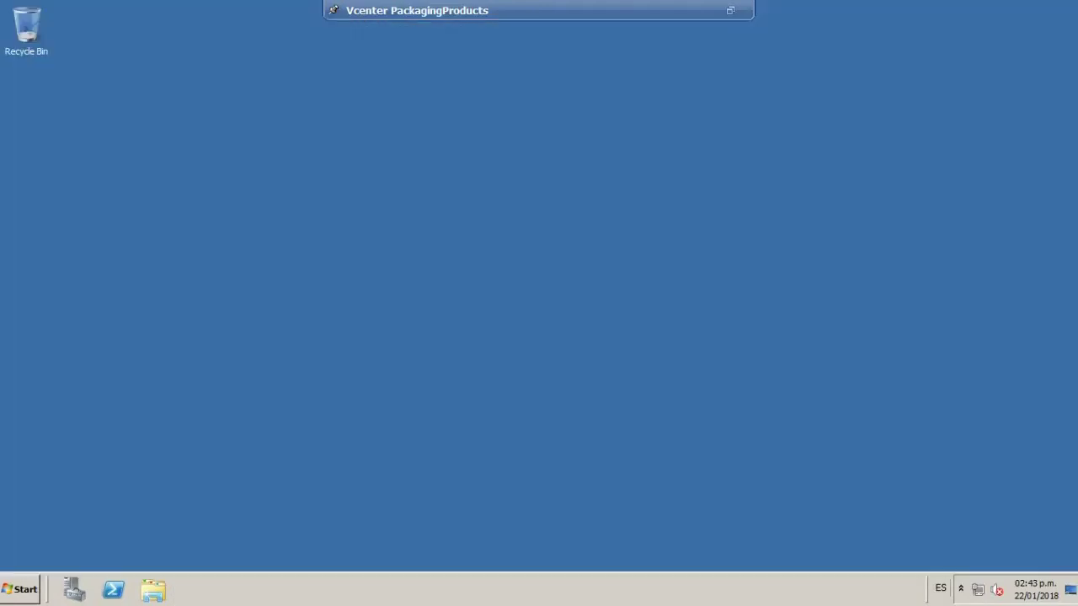
right_click(979, 592)
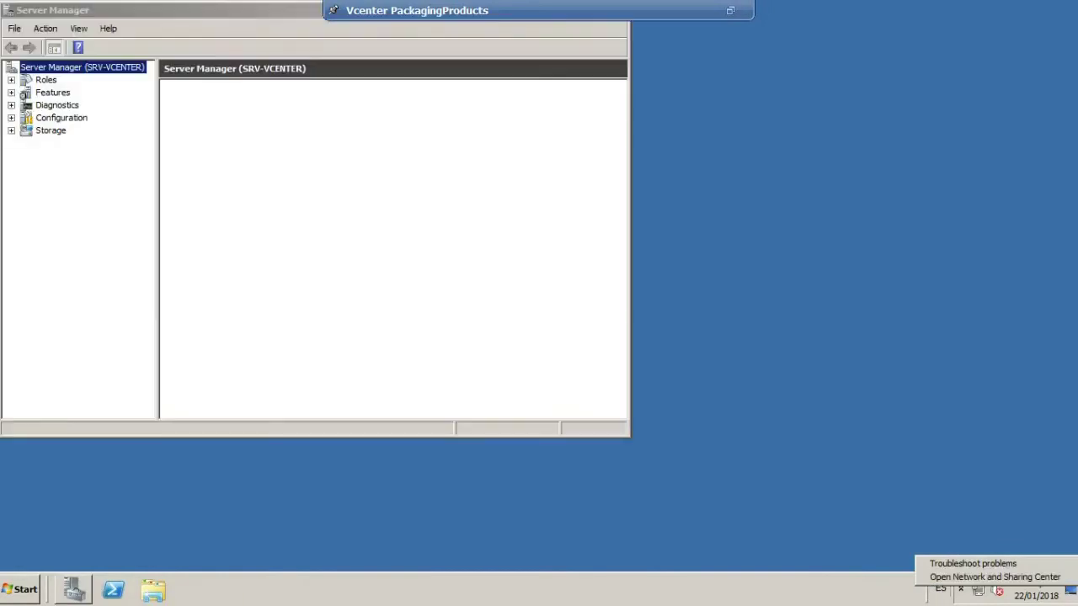
click(994, 577)
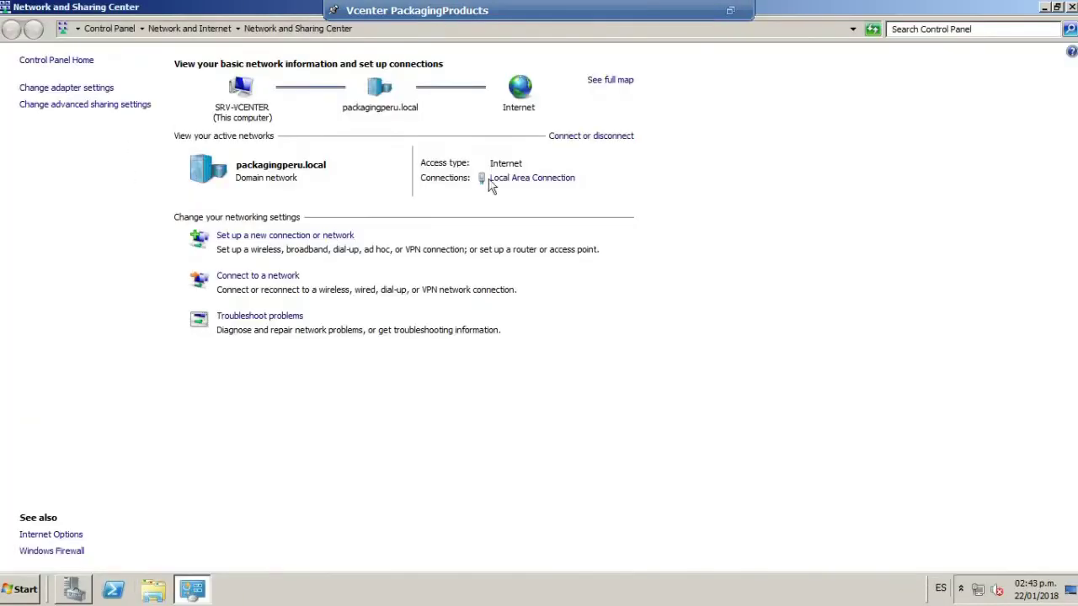
click(66, 88)
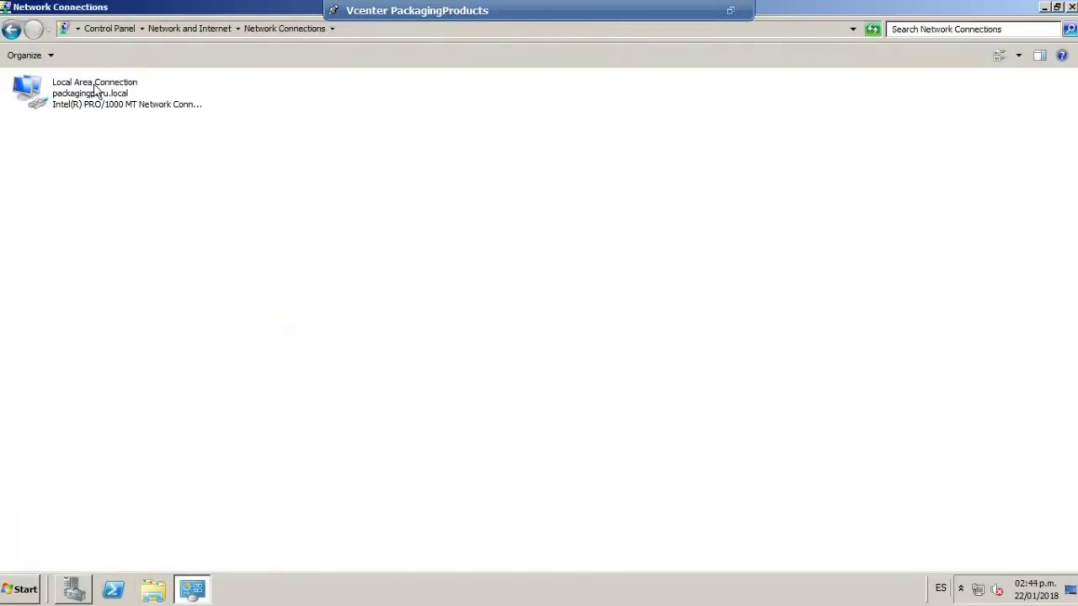
double_click(94, 85)
click(446, 424)
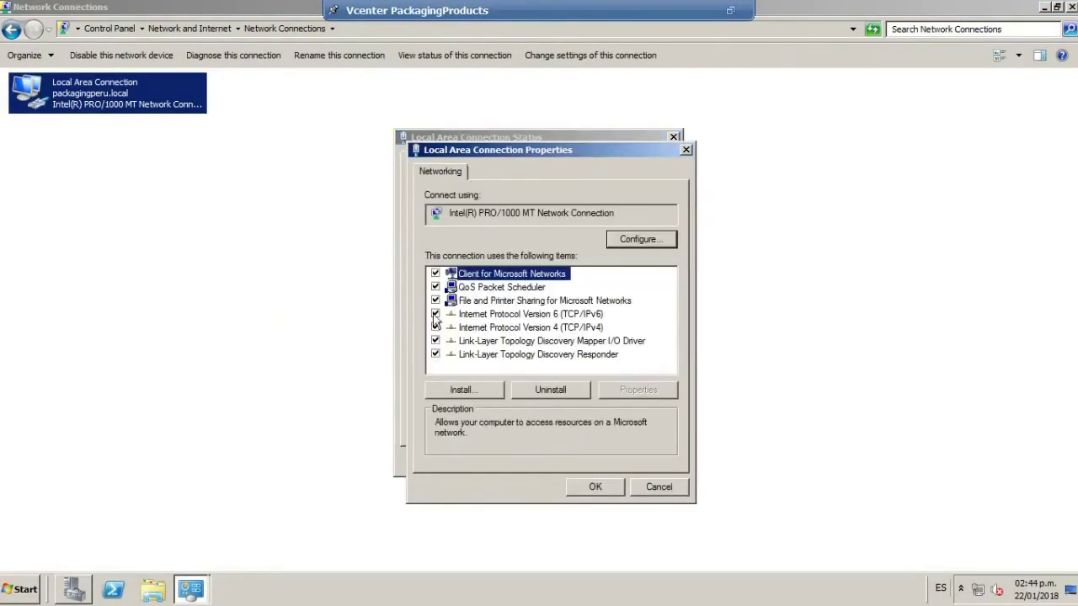
click(435, 314)
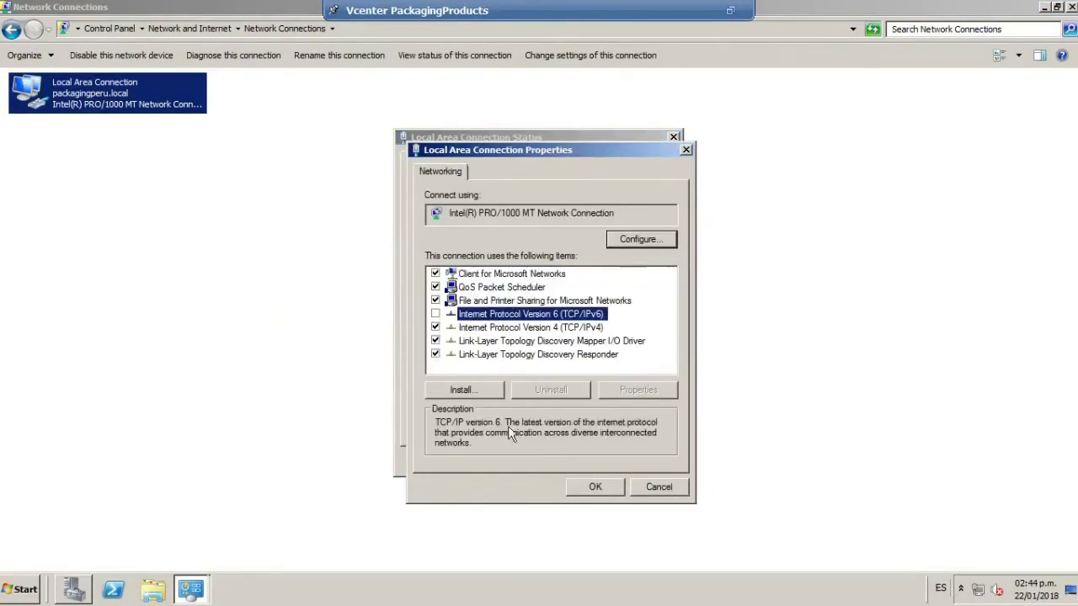
click(594, 487)
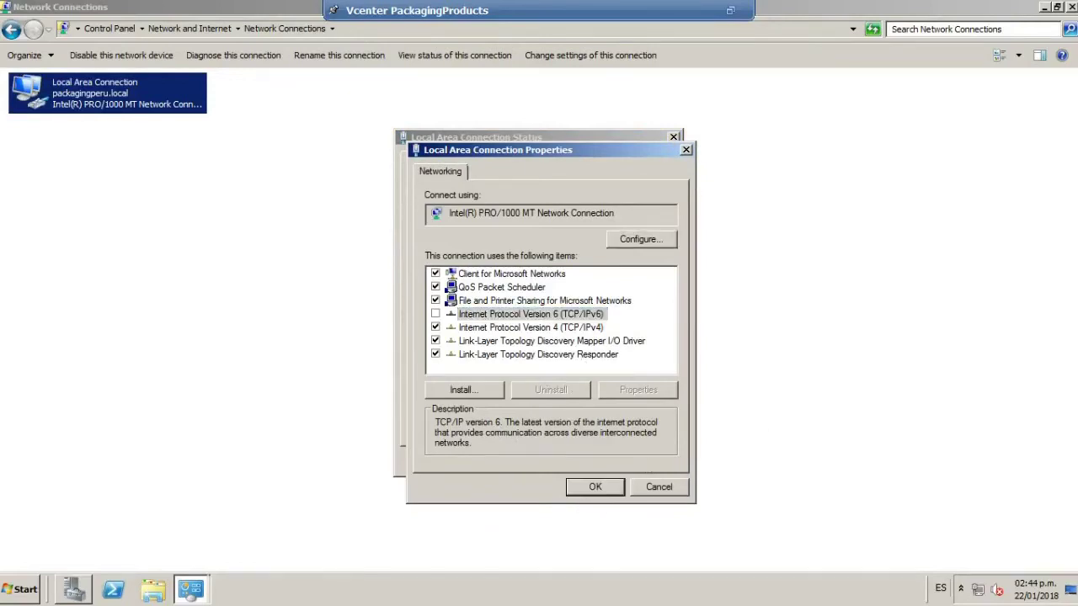
Check the connection details for 192.168.6.76, then close the network windows.
click(474, 286)
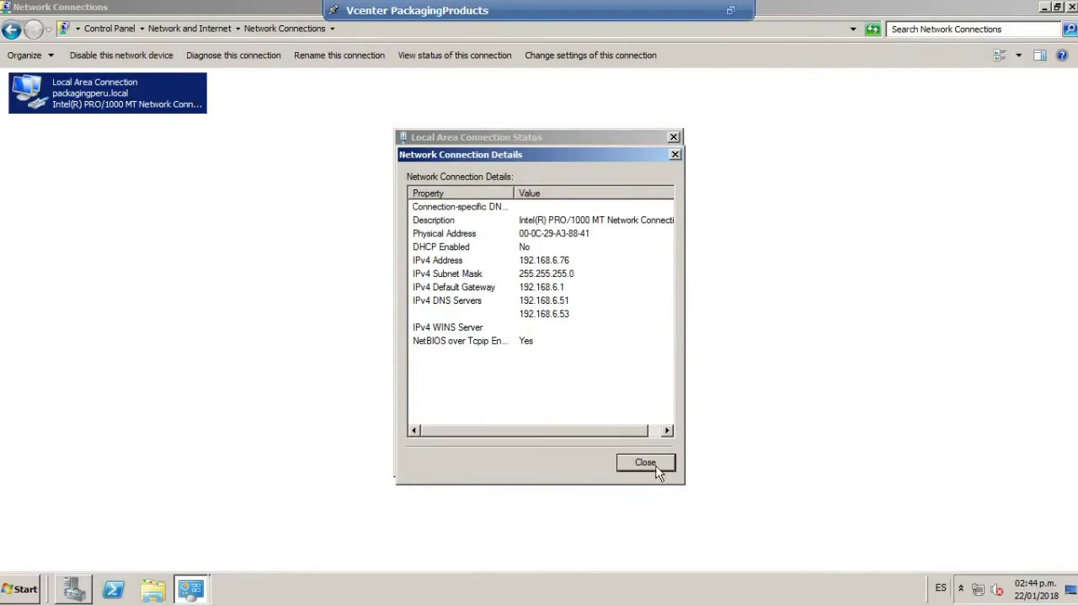
click(648, 464)
click(647, 460)
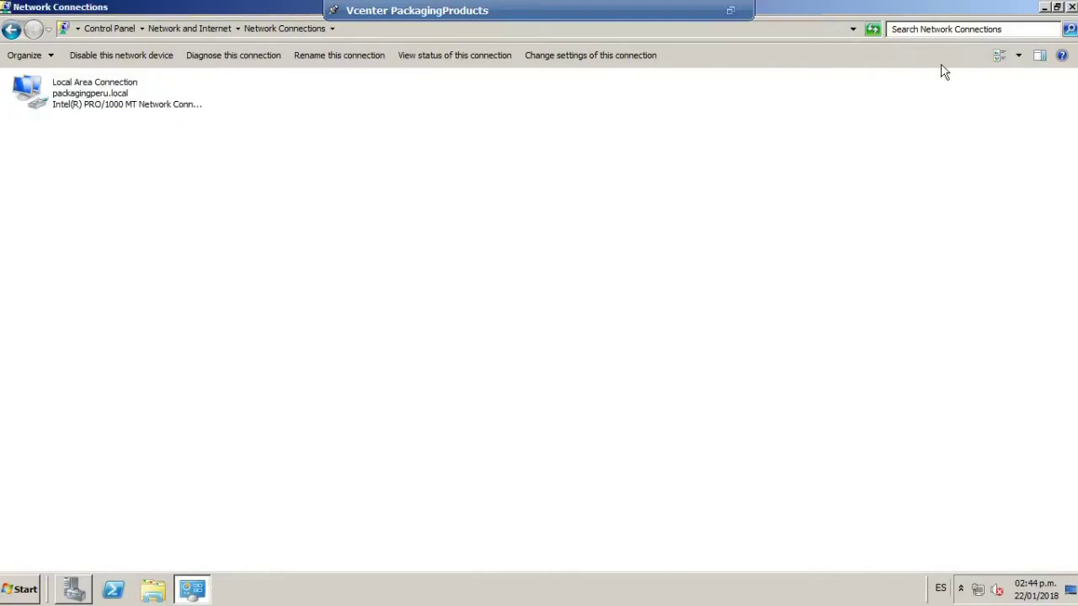
click(1071, 7)
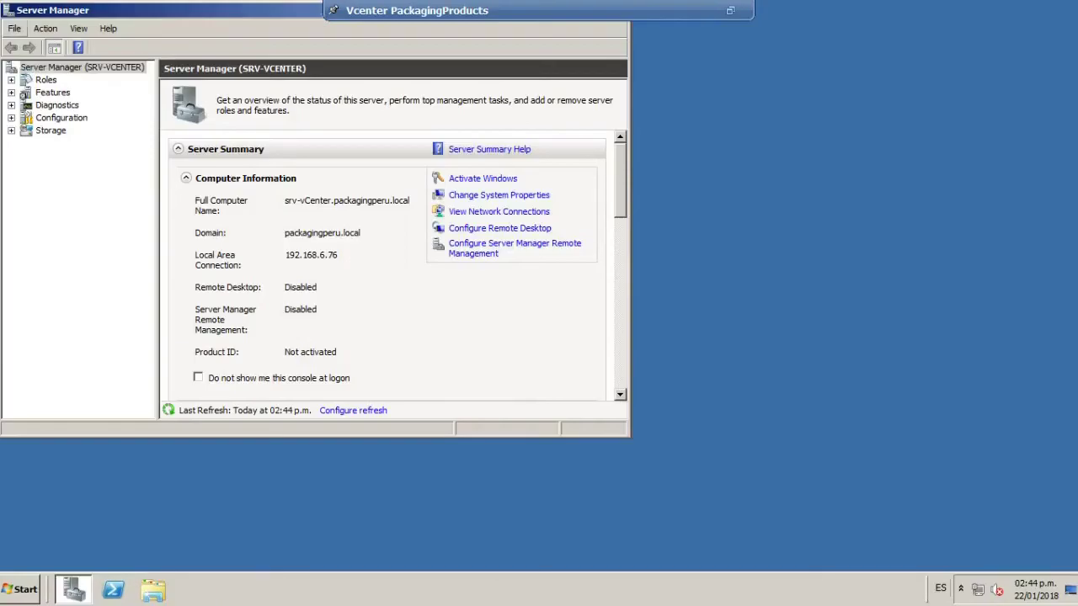
Close Server Manager and refresh the guest desktop.
drag(51, 10, 139, 91)
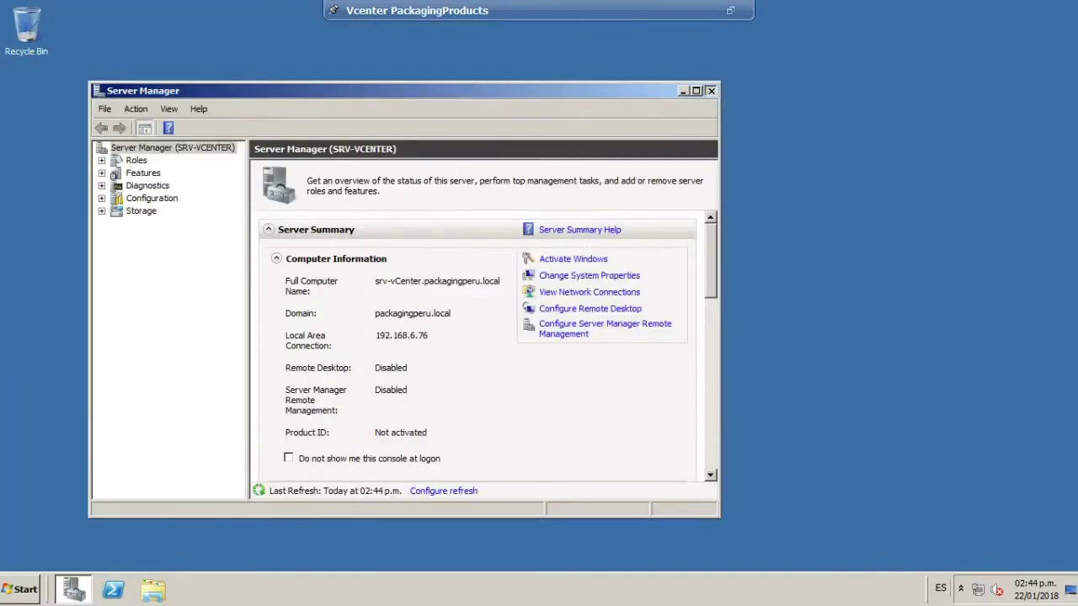
key(alt+F4)
right_click(270, 108)
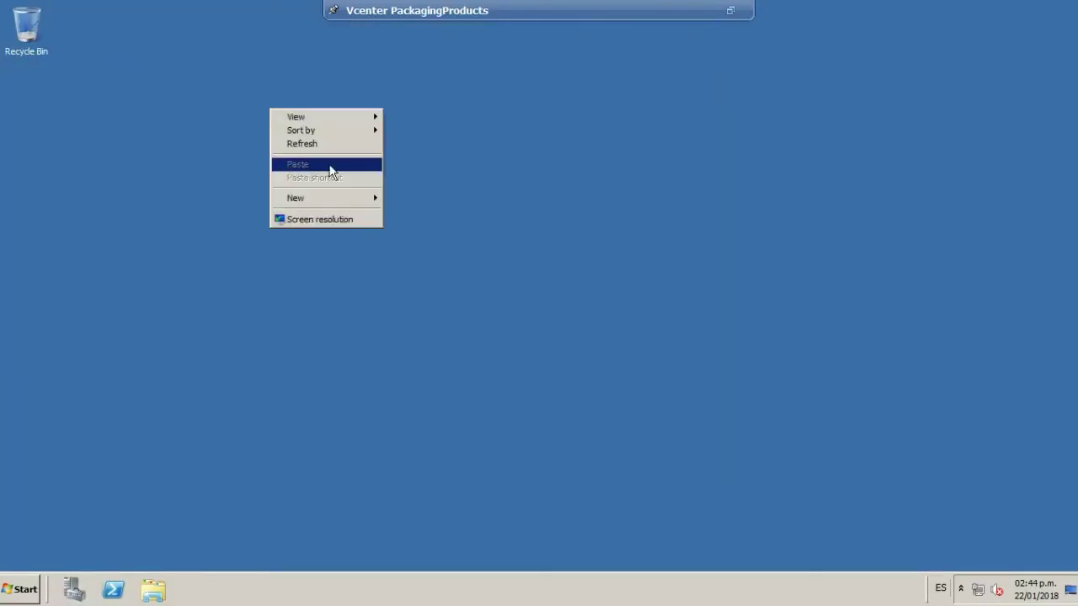
click(315, 143)
right_click(155, 128)
click(200, 163)
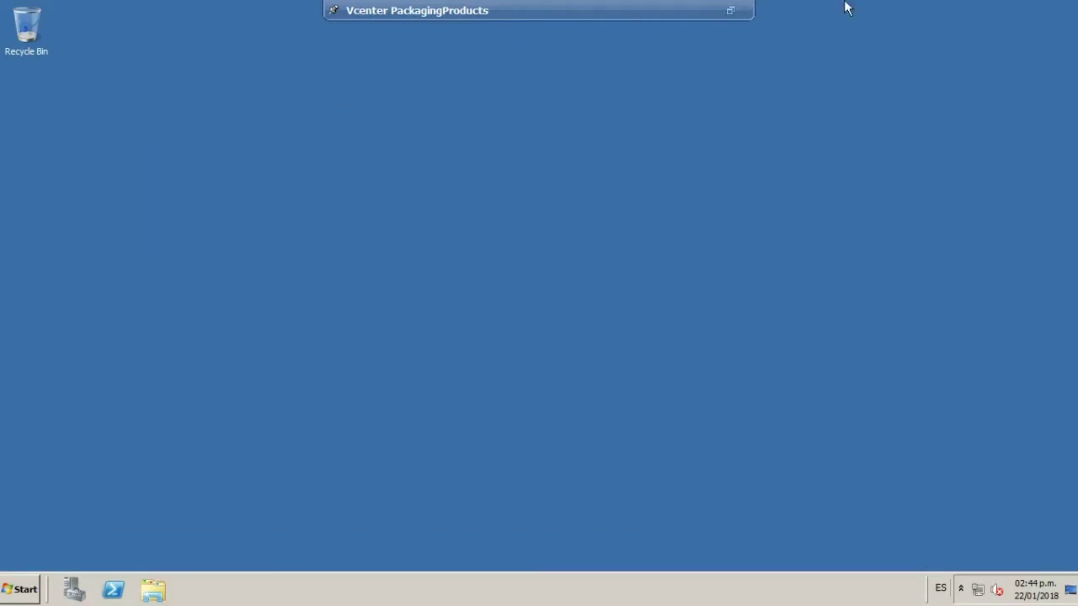
Exit full screen and scroll the client console down to the guest taskbar.
click(730, 11)
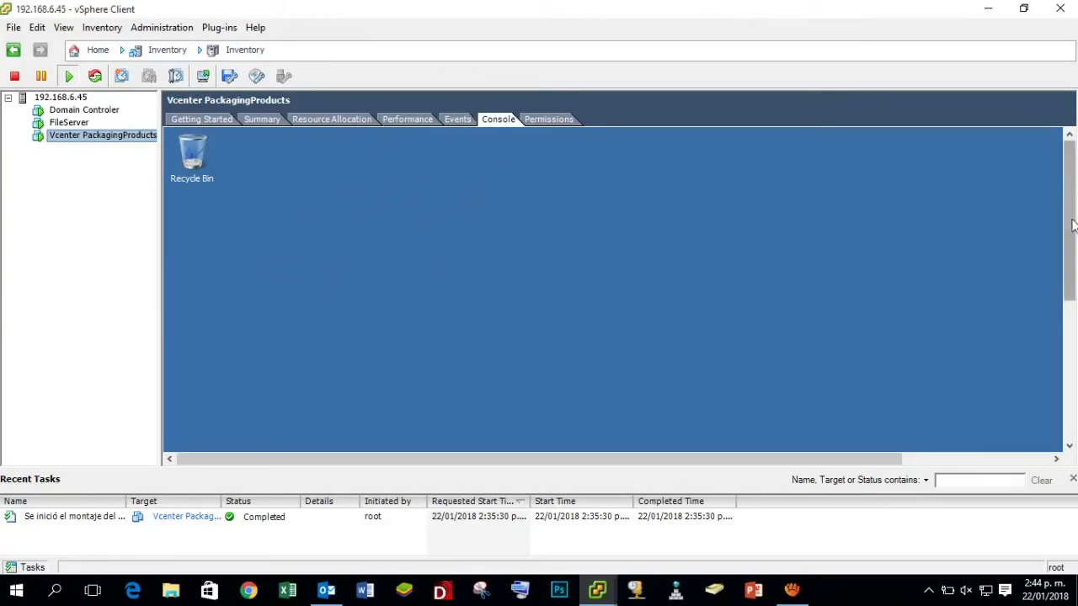
drag(1070, 224, 1074, 267)
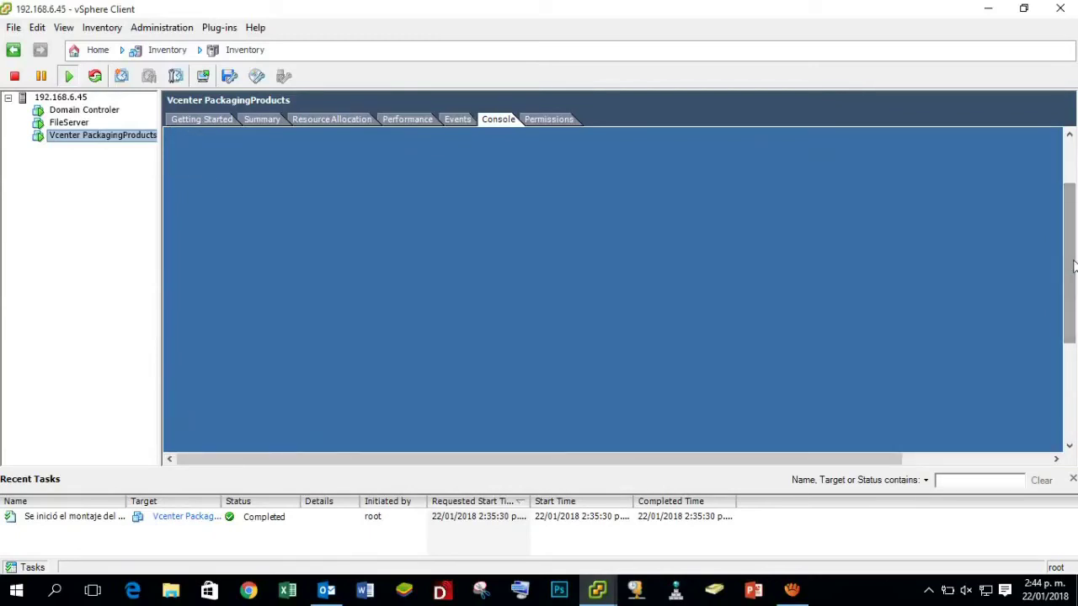
drag(1075, 266, 1075, 266)
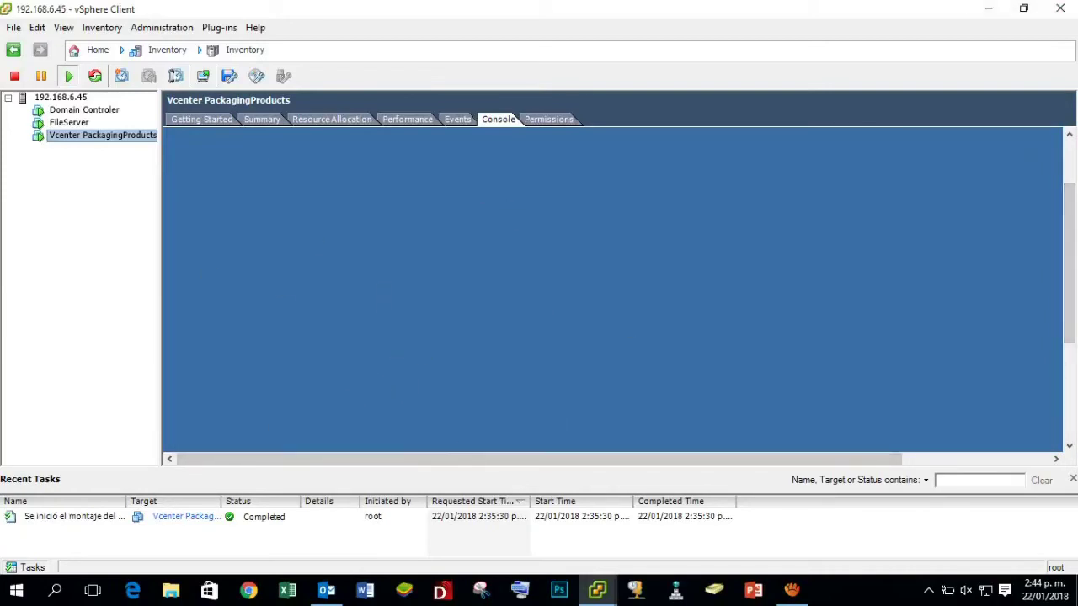
drag(1070, 263, 1073, 370)
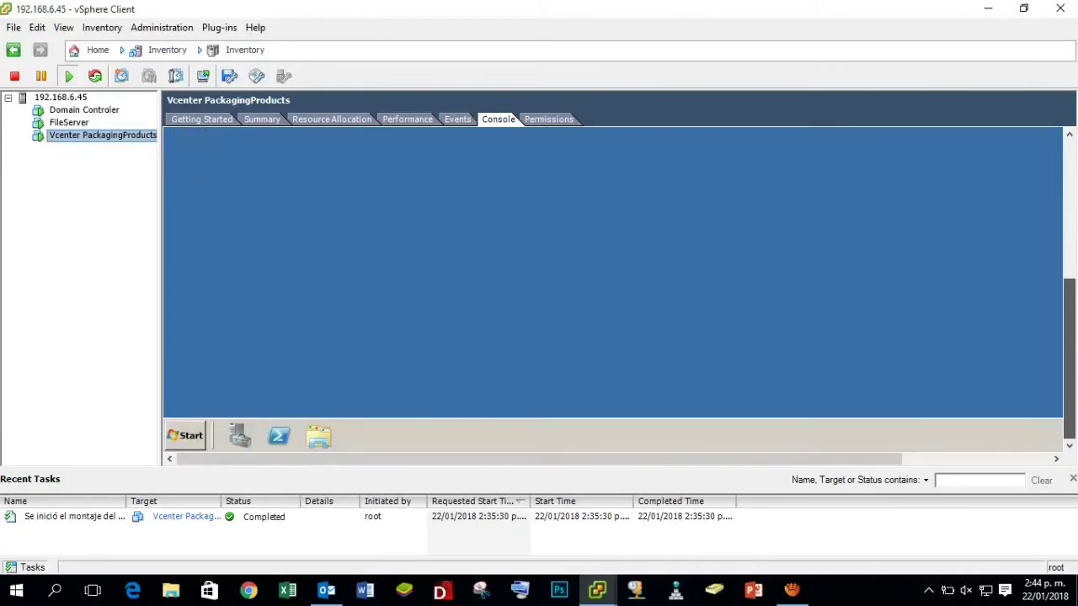
Open the guest's Run box from the Start menu.
click(186, 436)
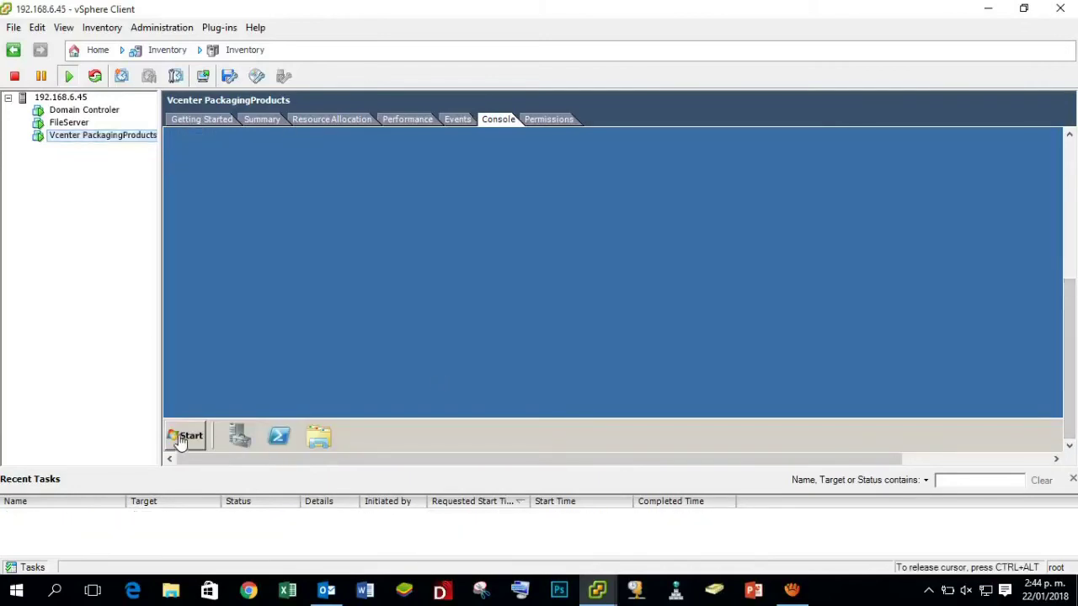
click(185, 436)
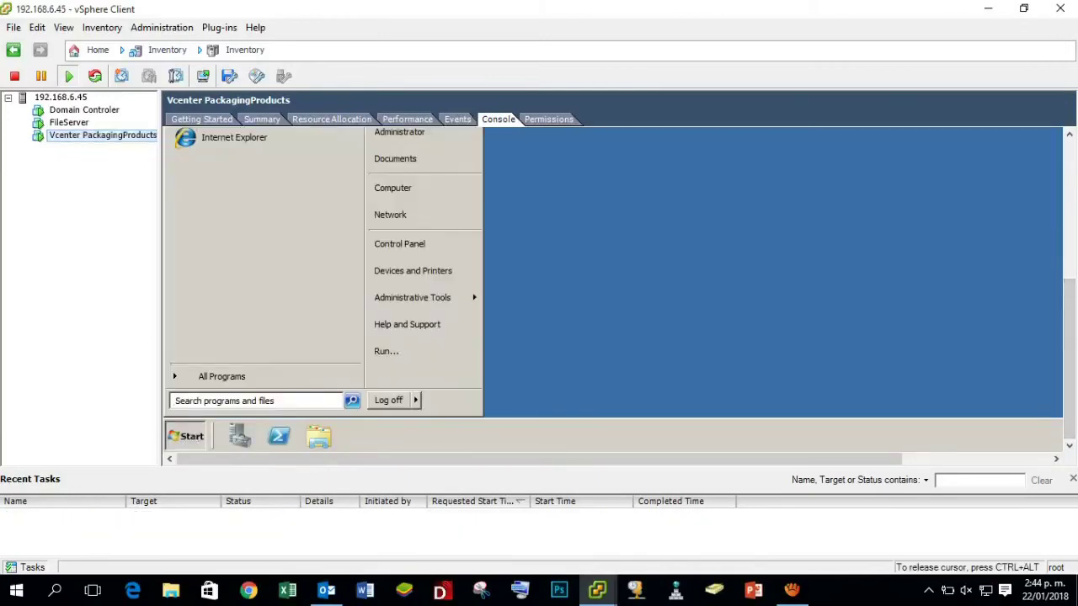
click(418, 352)
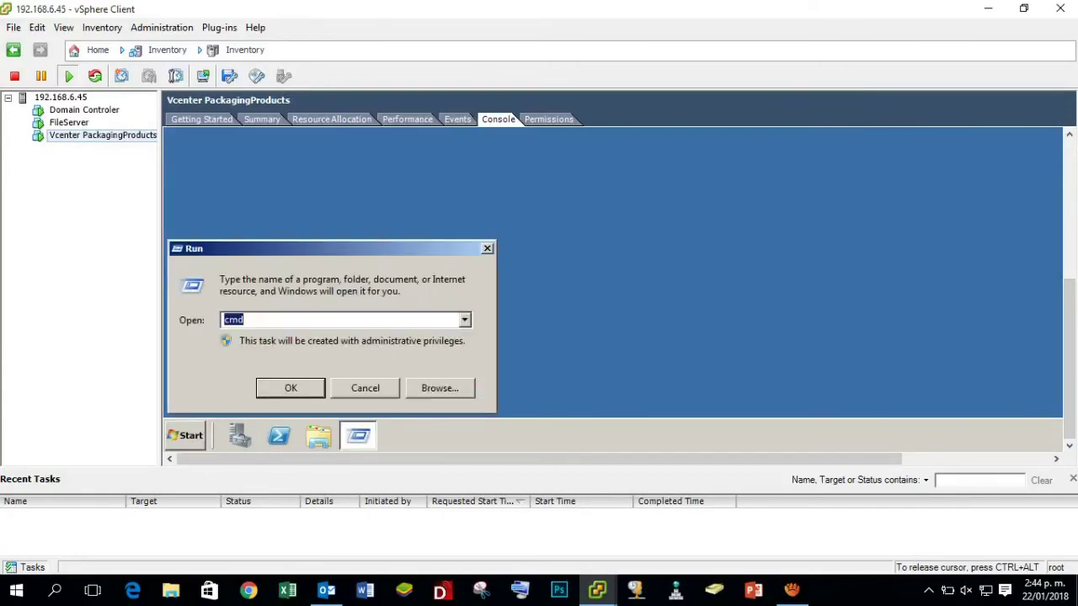
click(280, 323)
click(487, 250)
click(187, 435)
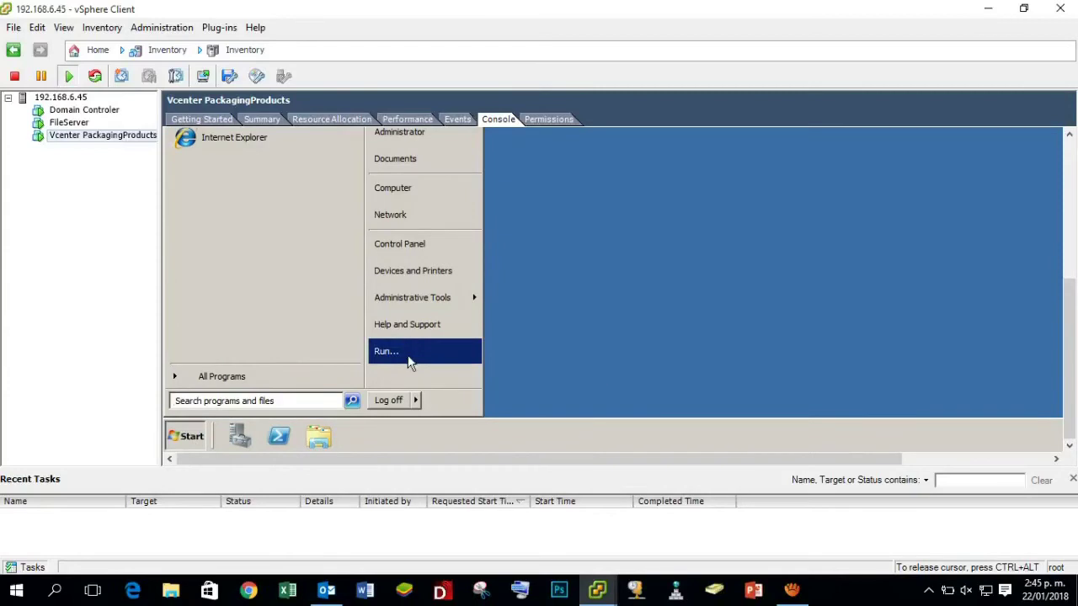
click(408, 361)
Run \\192.168.6.50 and sign in with the domain user name and password.
key(BackSpace)
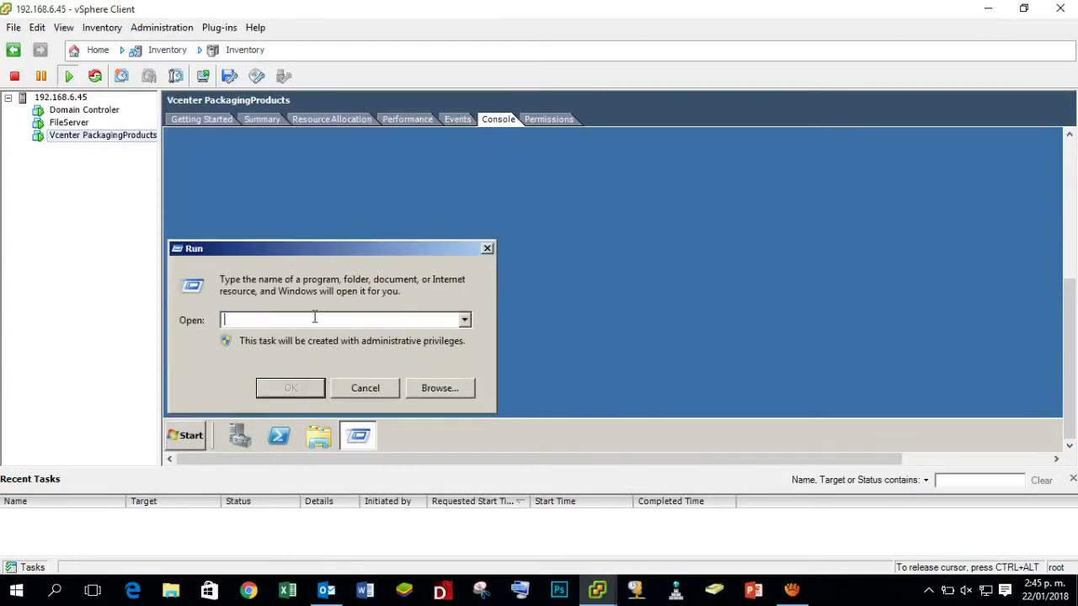
text(\\192.168.6.50)
key(Return)
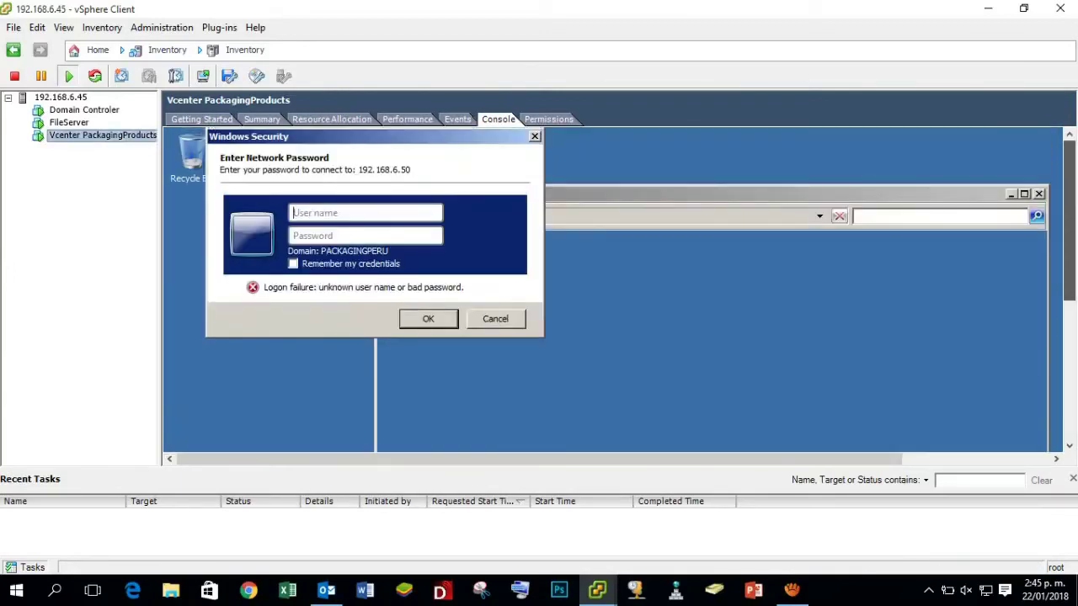
click(362, 216)
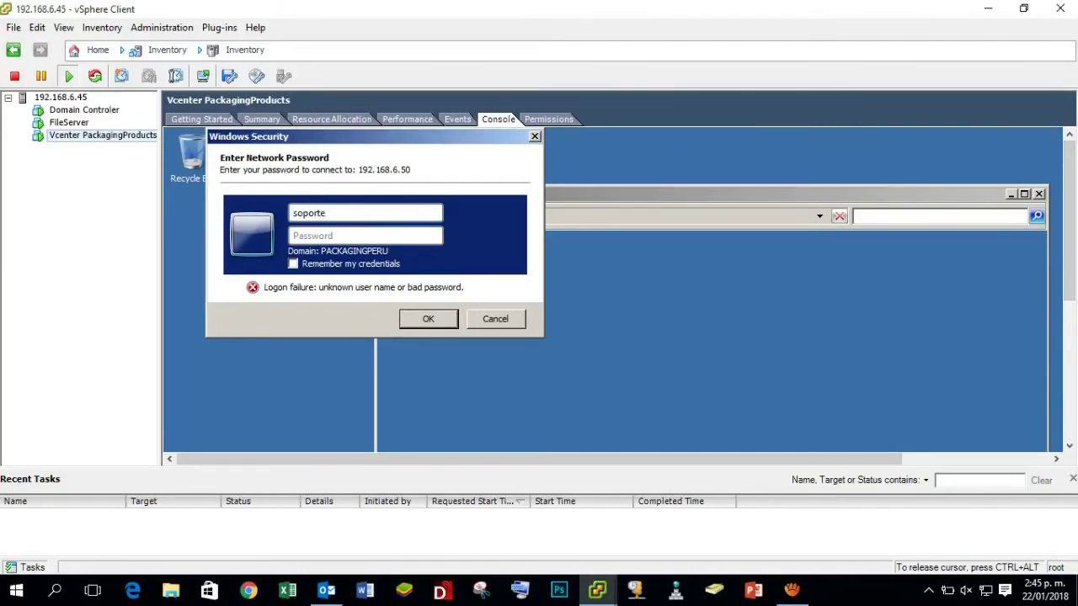
click(349, 236)
text(••••)
key(Return)
drag(876, 194, 784, 154)
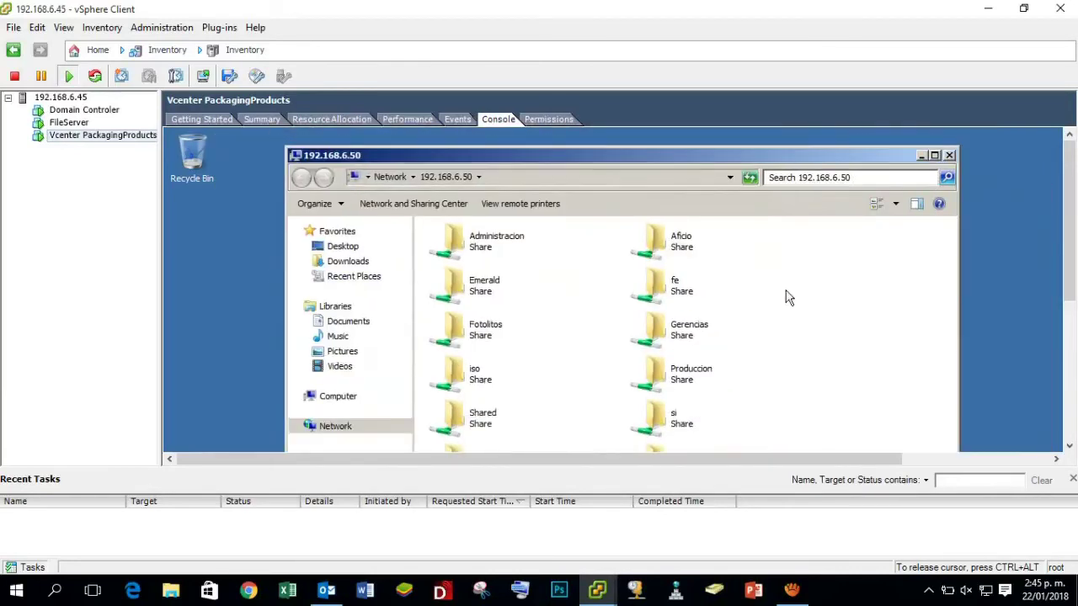
Browse Shared > Administracion on 192.168.6.50 and open the Claves text file in Notepad.
double_click(493, 427)
click(473, 271)
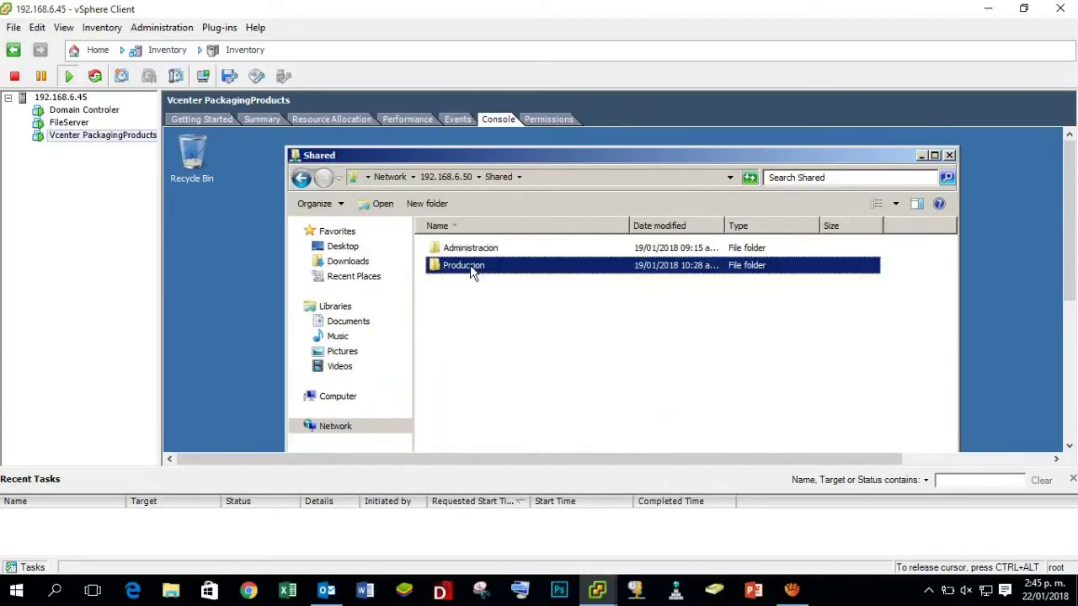
double_click(473, 271)
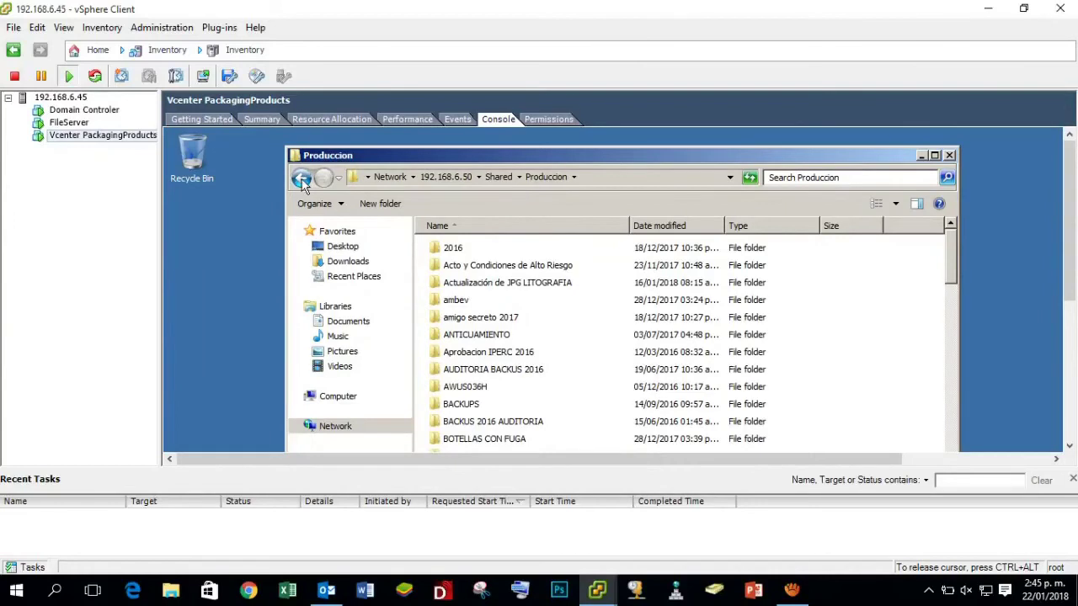
click(303, 181)
click(456, 252)
double_click(456, 253)
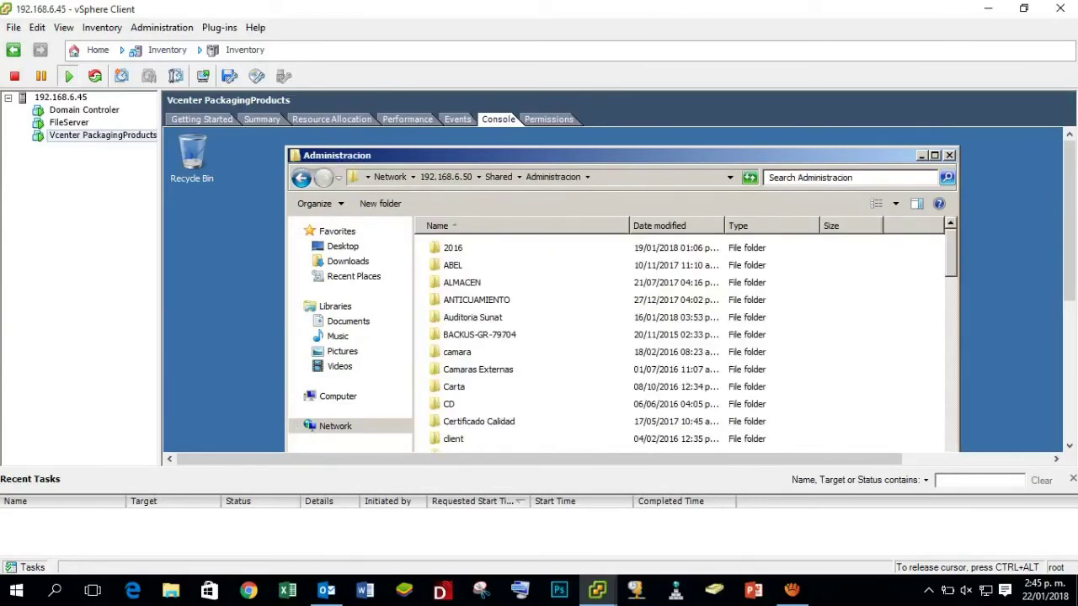
drag(950, 252, 962, 410)
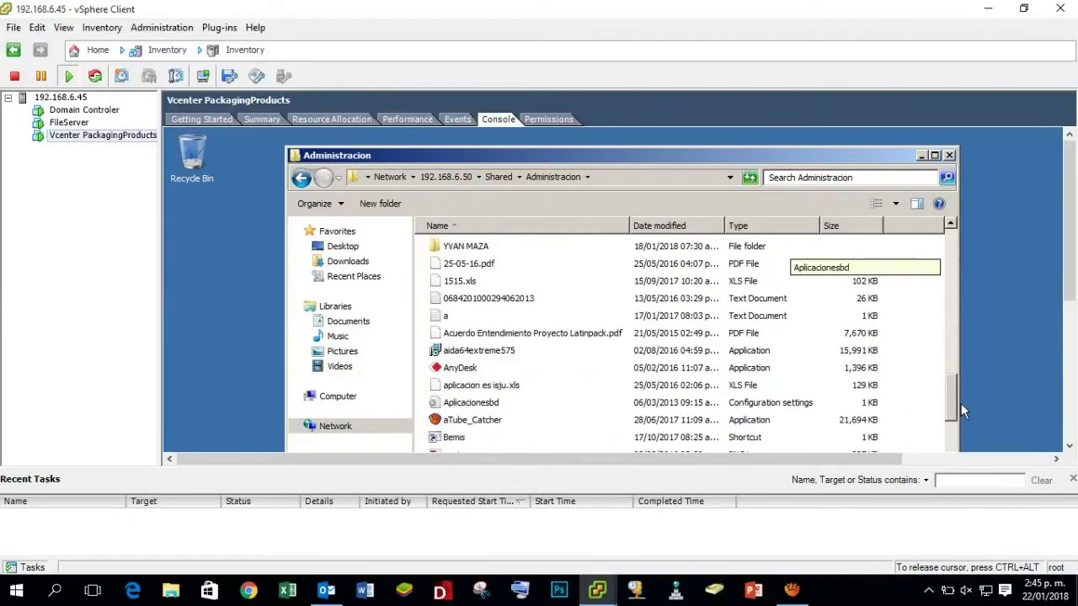
drag(961, 403, 966, 420)
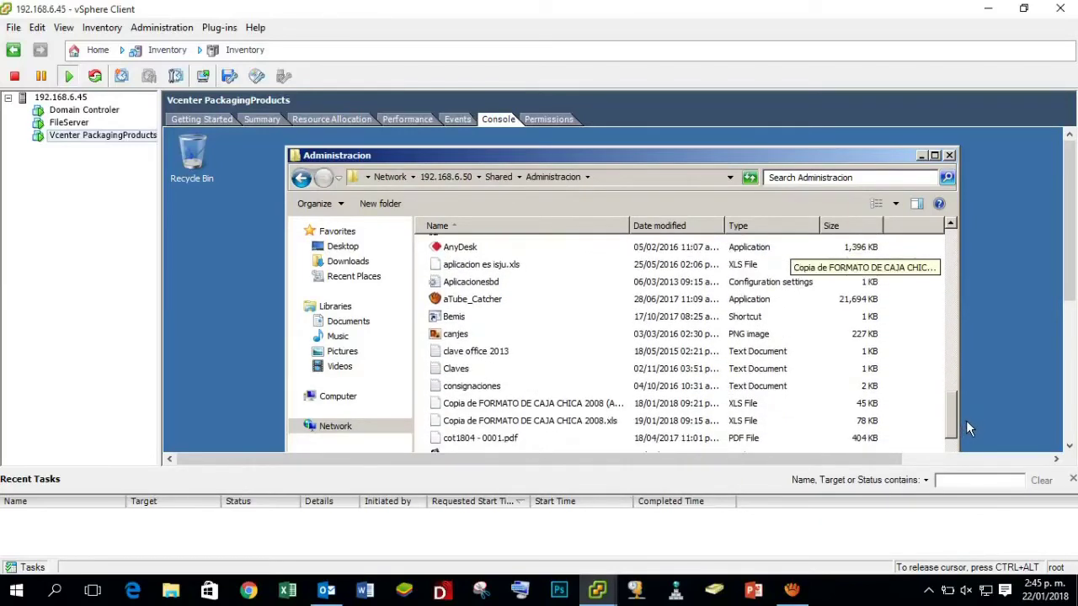
double_click(458, 369)
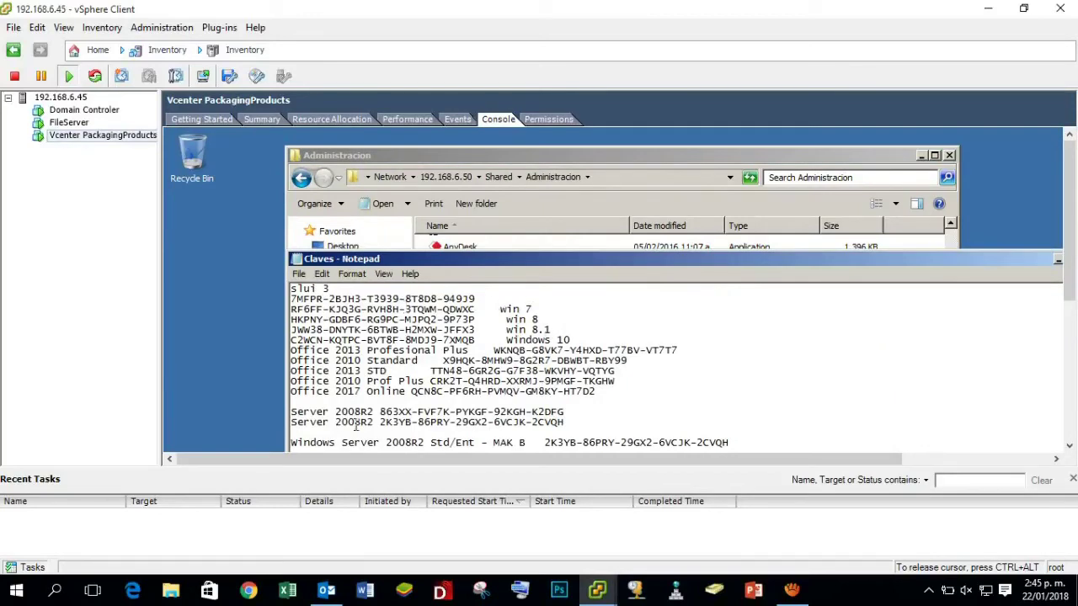
Select and copy the Server 2008R2 product key in the Claves notes.
drag(380, 412, 569, 412)
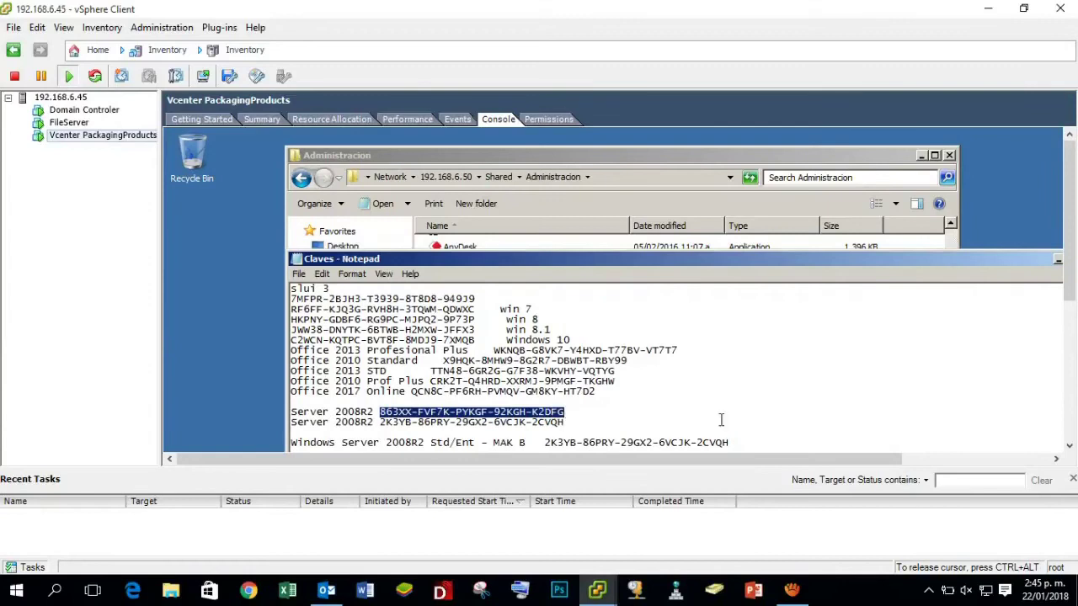
right_click(560, 412)
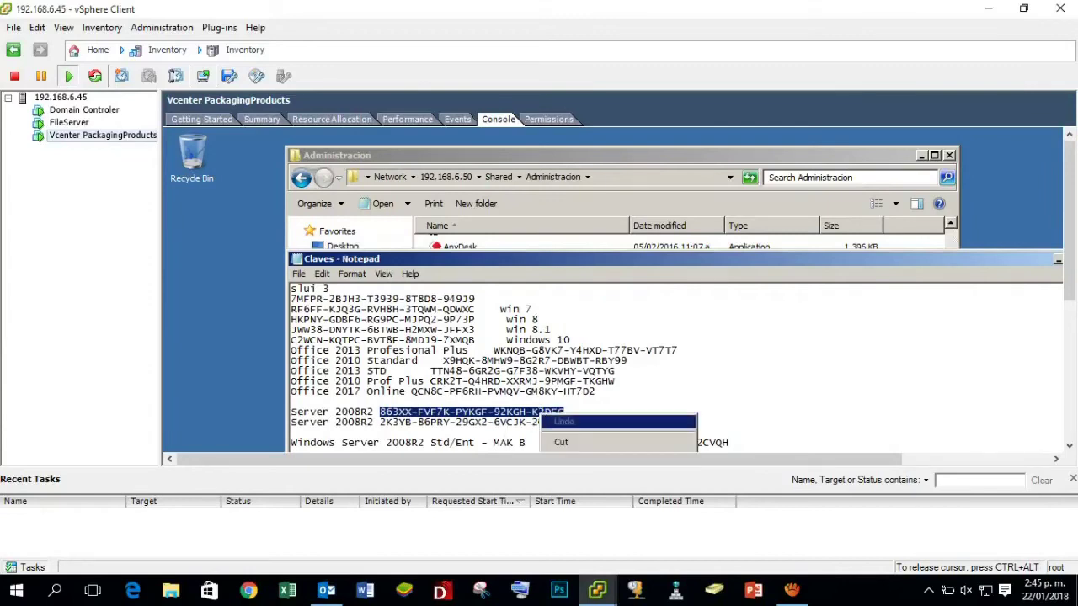
click(1064, 280)
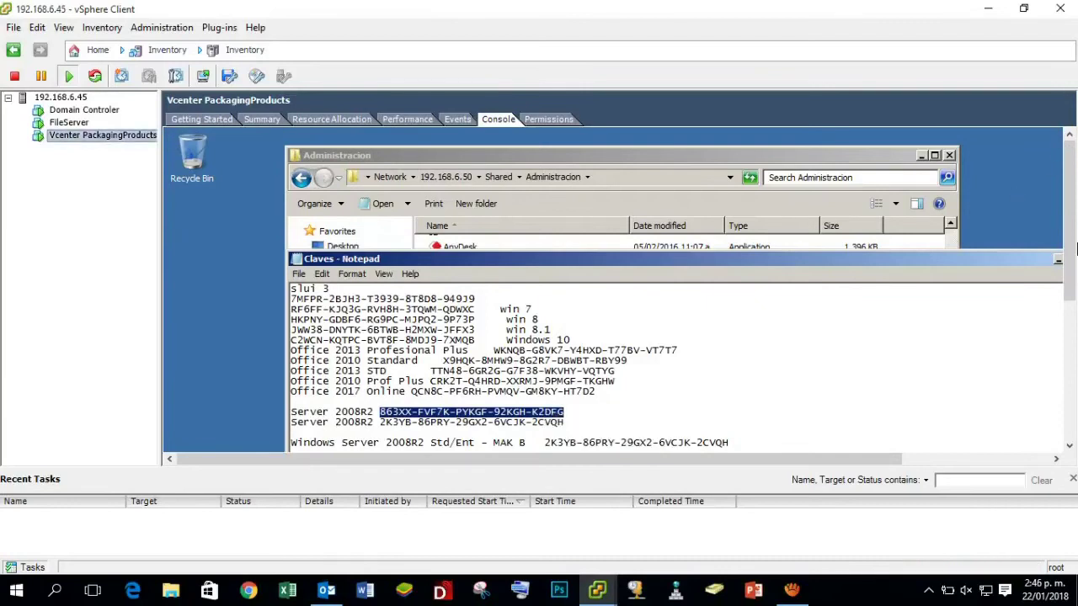
scroll(1069, 246, down, 3)
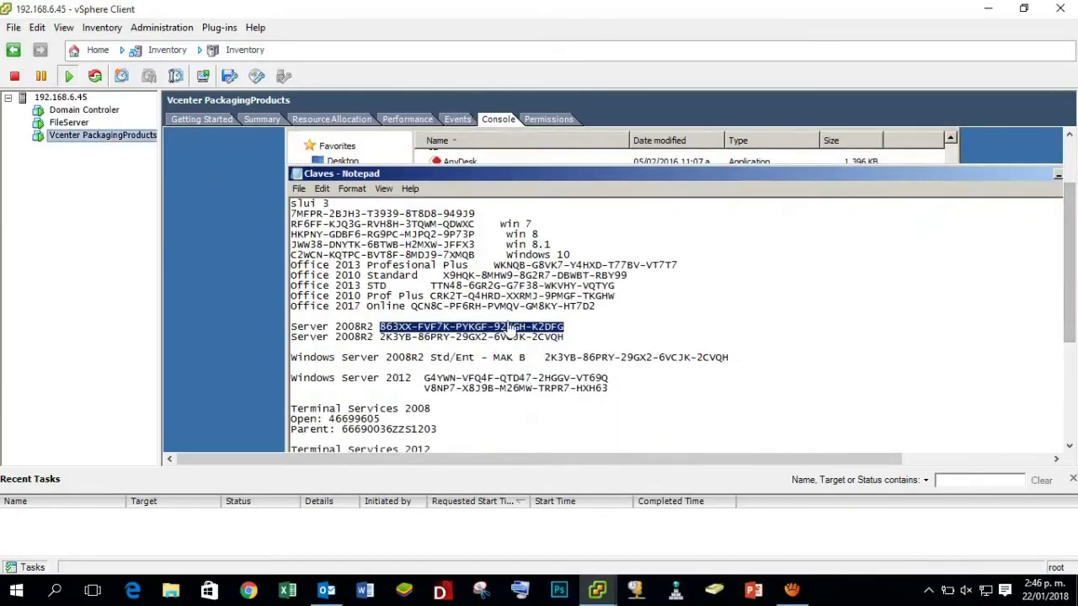
click(418, 333)
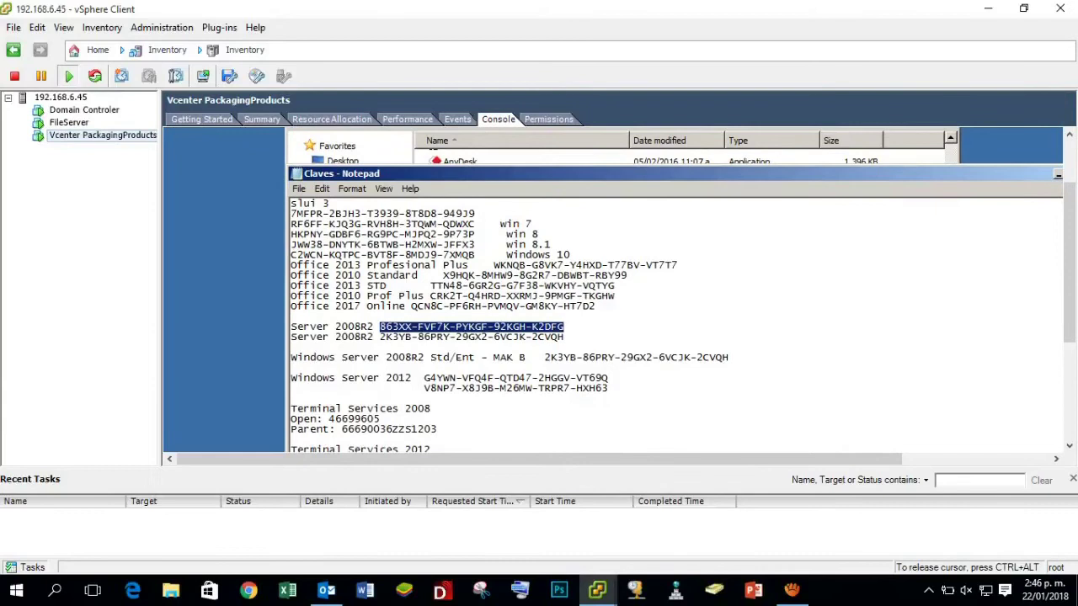
right_click(394, 328)
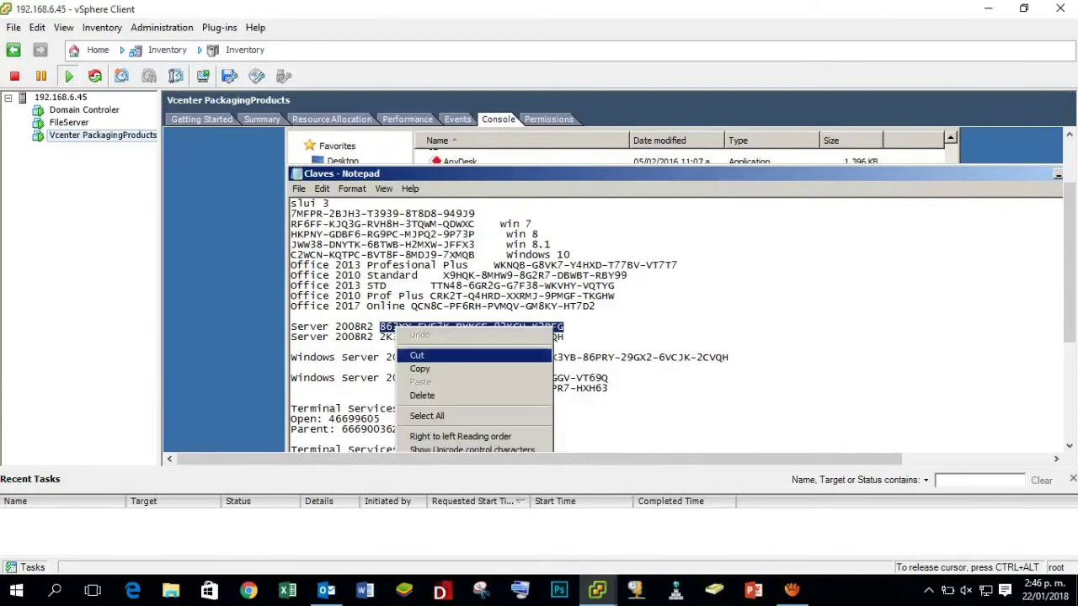
click(429, 381)
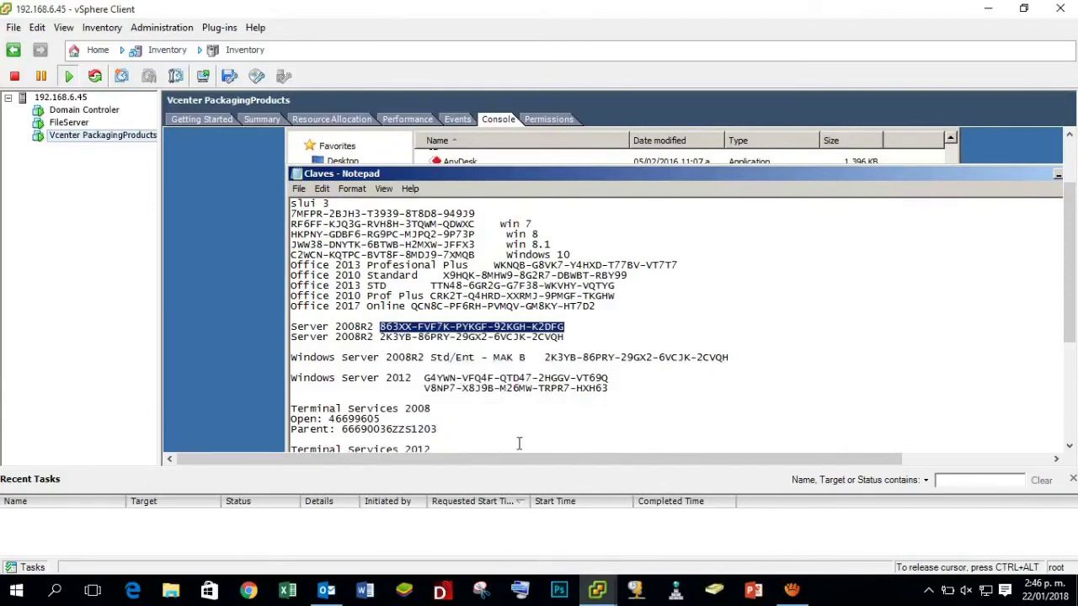
Bring the main vSphere window back to front and close the Claves Notepad window.
key(ctrl+alt)
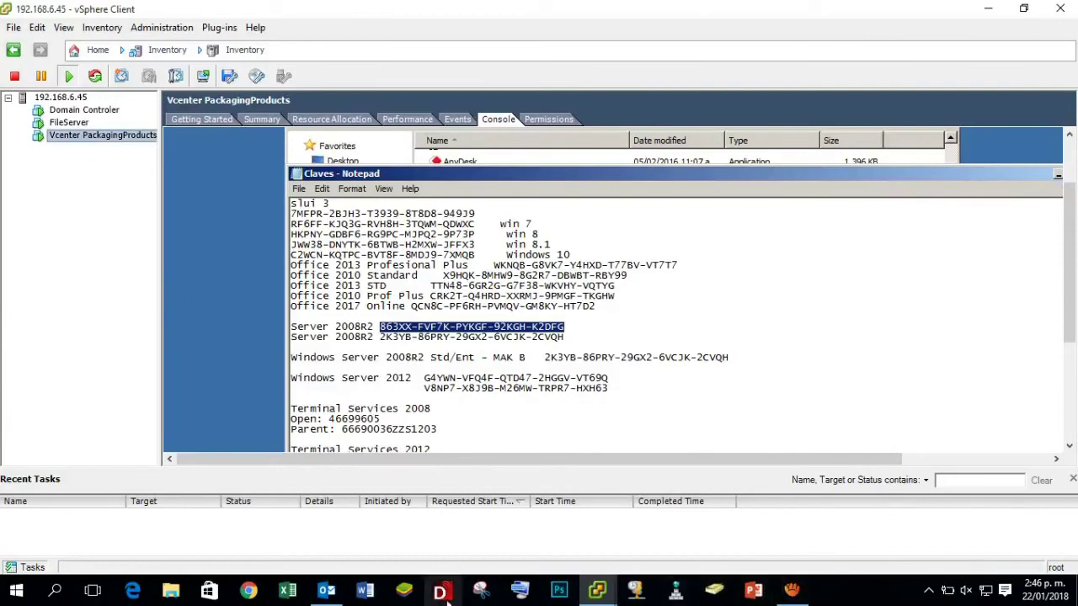
click(597, 589)
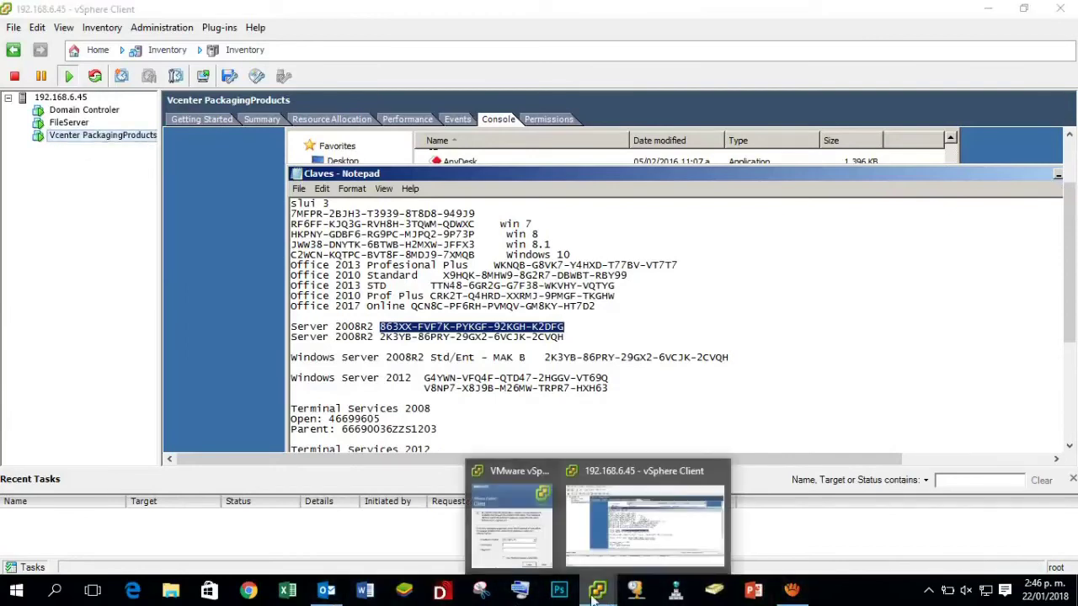
click(313, 564)
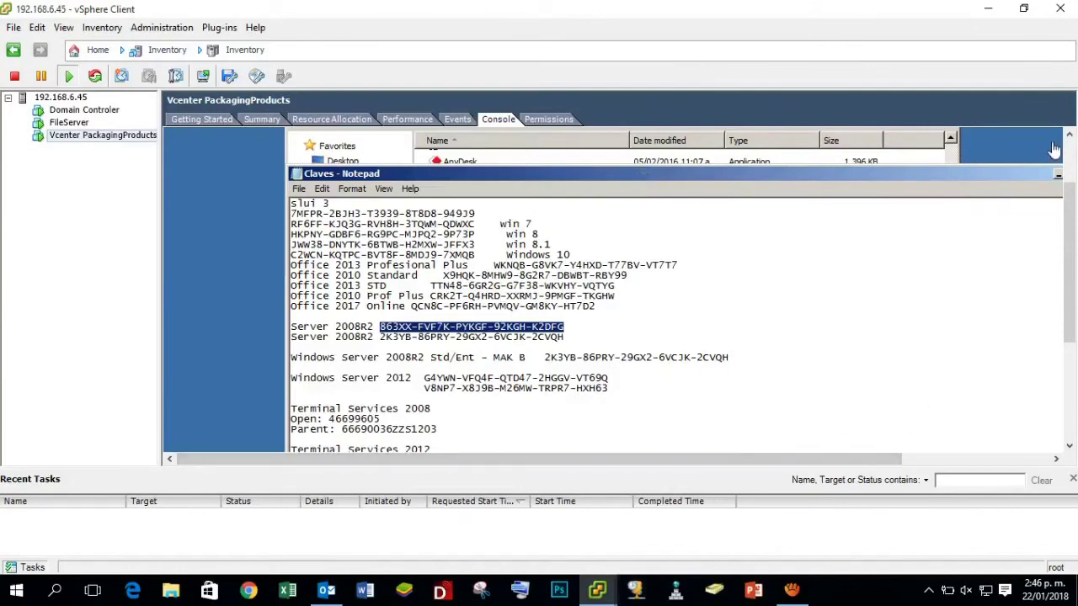
click(1060, 180)
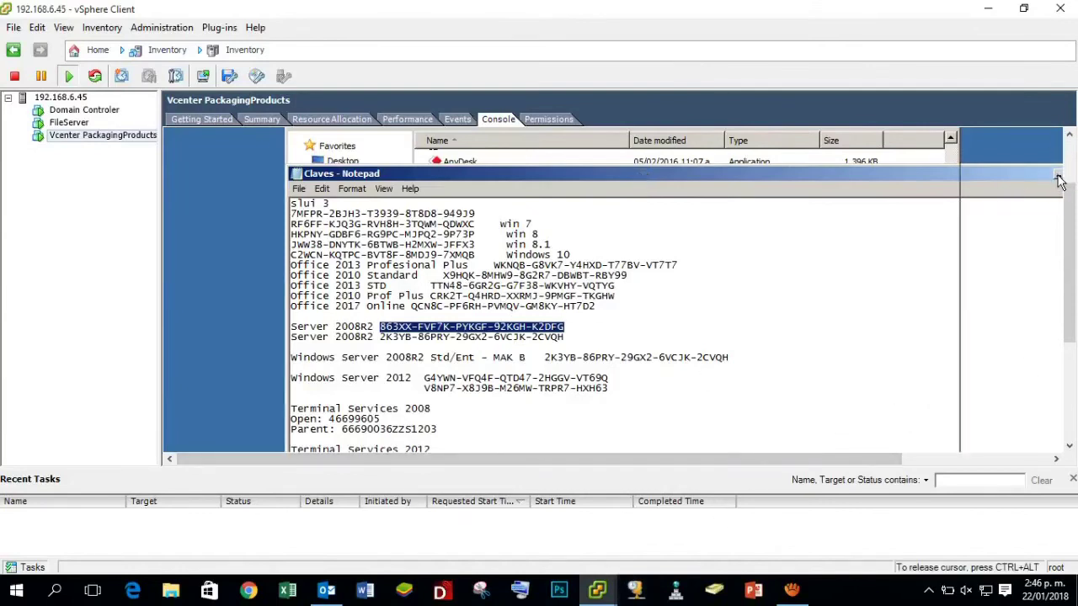
click(1059, 179)
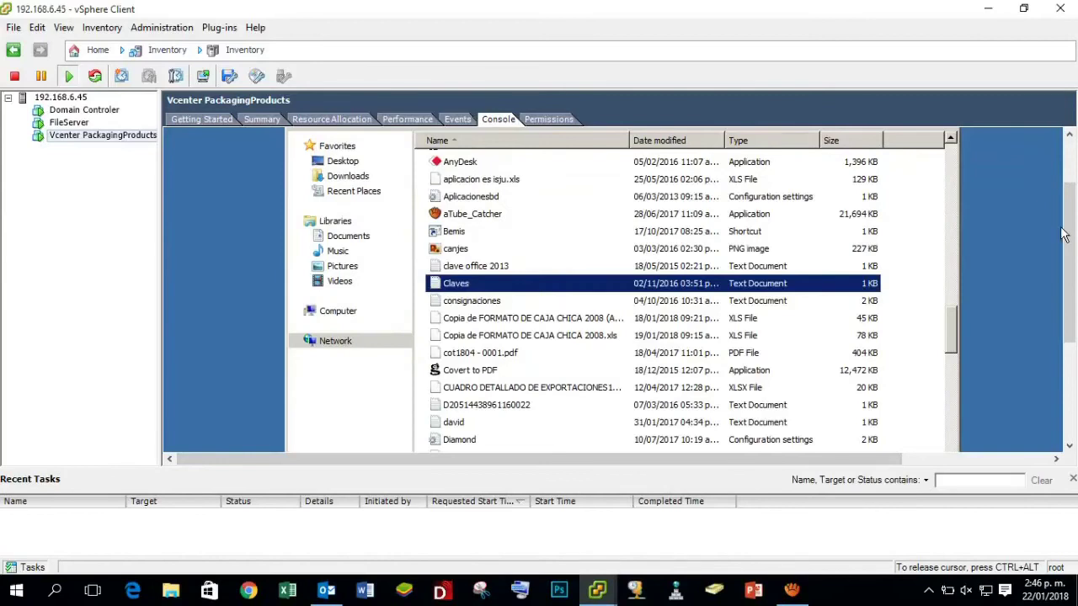
Switch the console to full screen and open Computer Properties to show the System page.
click(99, 30)
mouse_move(194, 48)
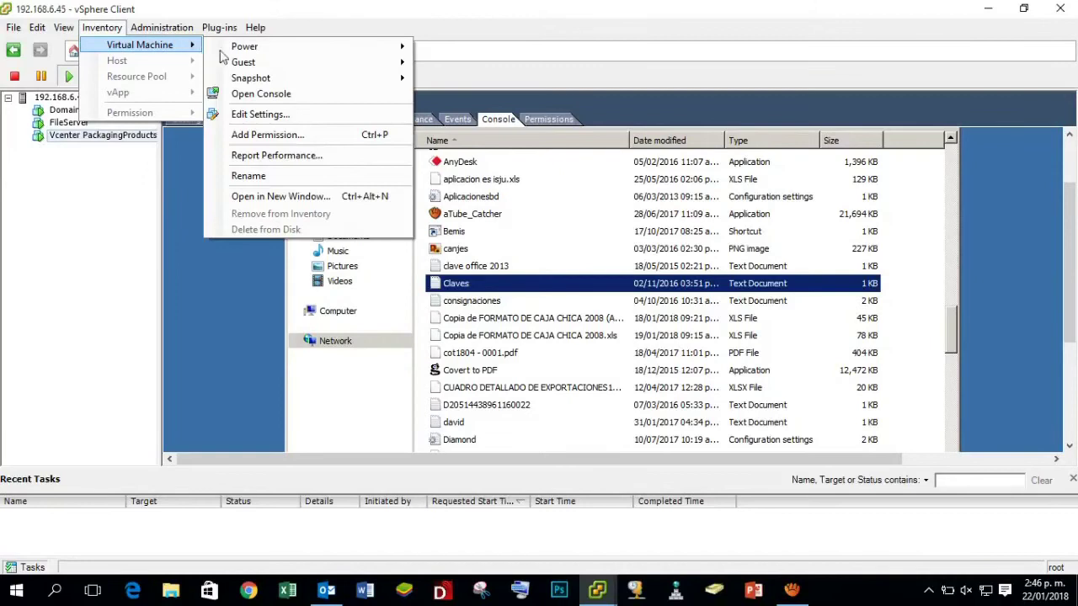
mouse_move(263, 65)
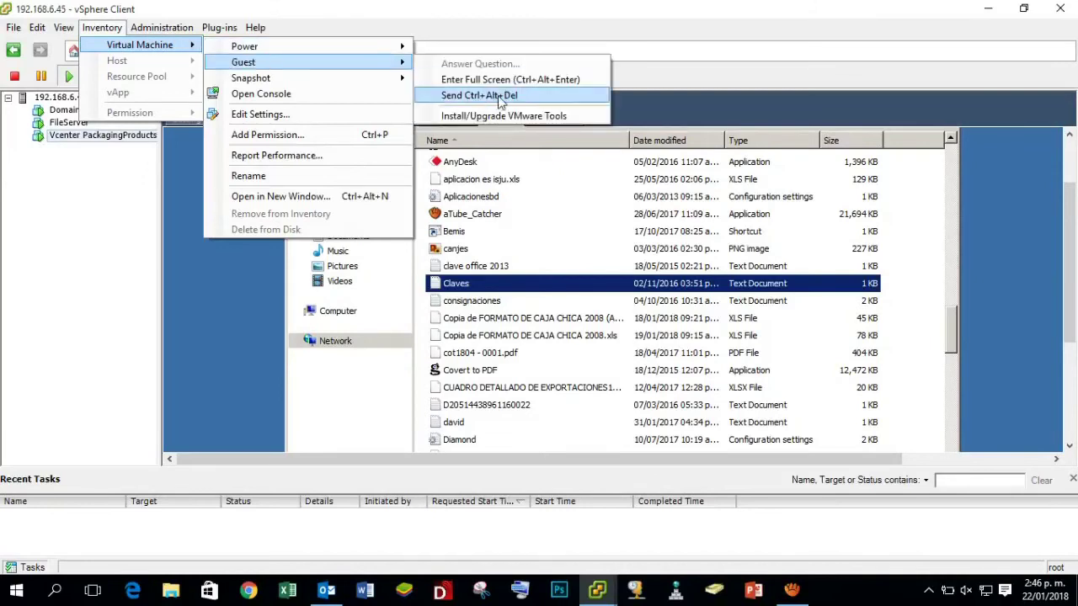
click(505, 80)
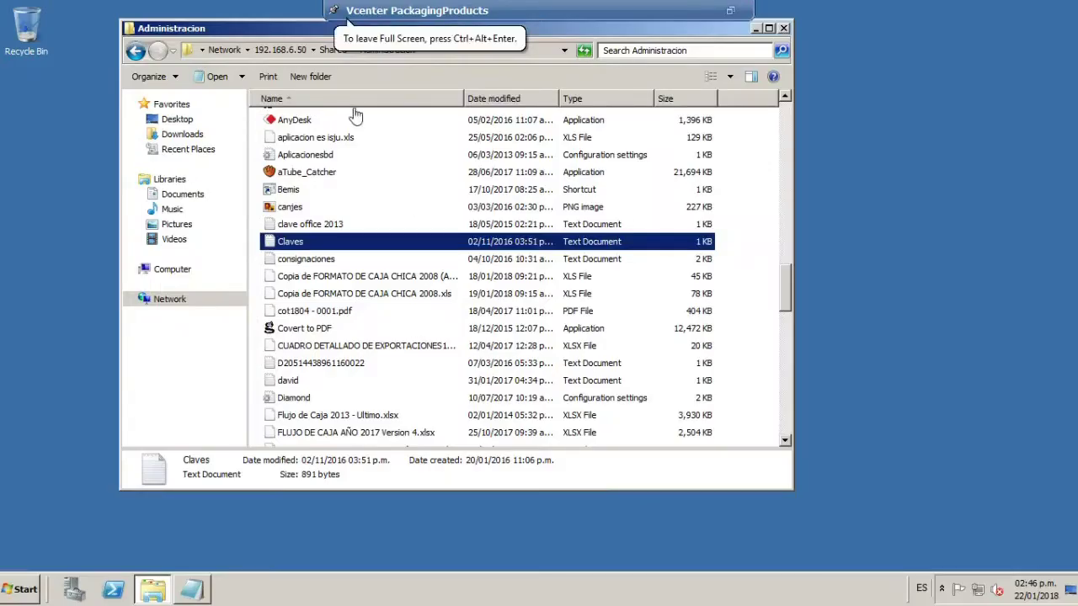
right_click(173, 269)
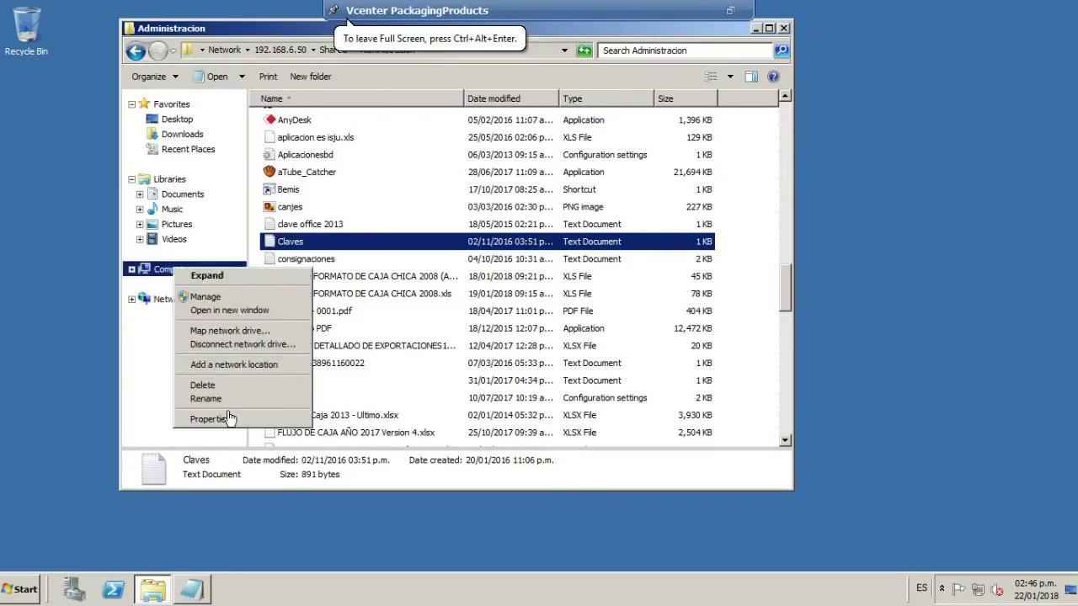
click(211, 419)
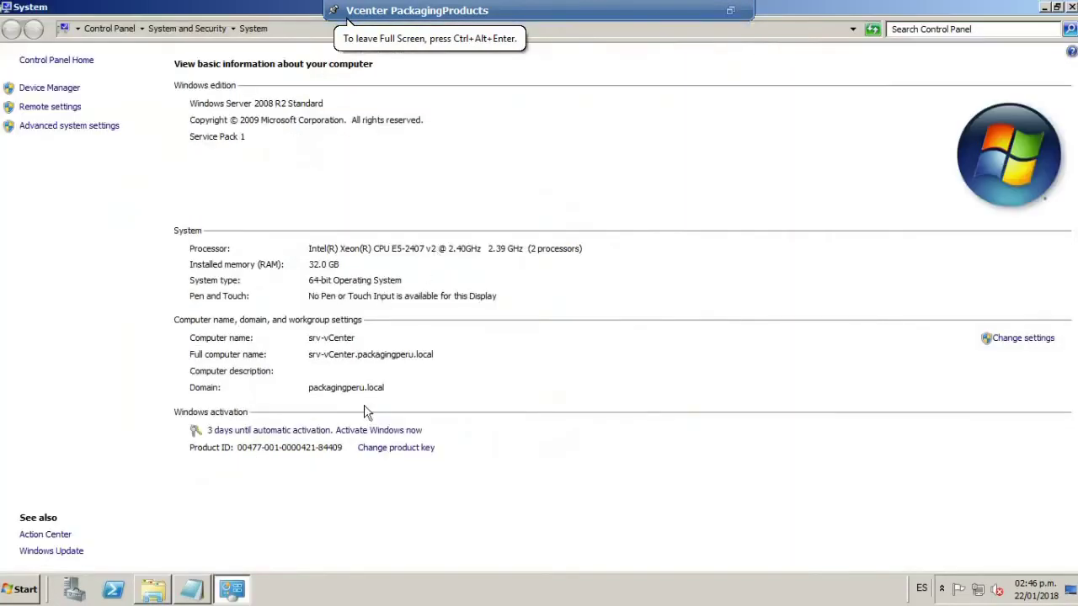
Dismiss the Activate Windows and Change settings dialogs, then choose Change product key.
click(365, 431)
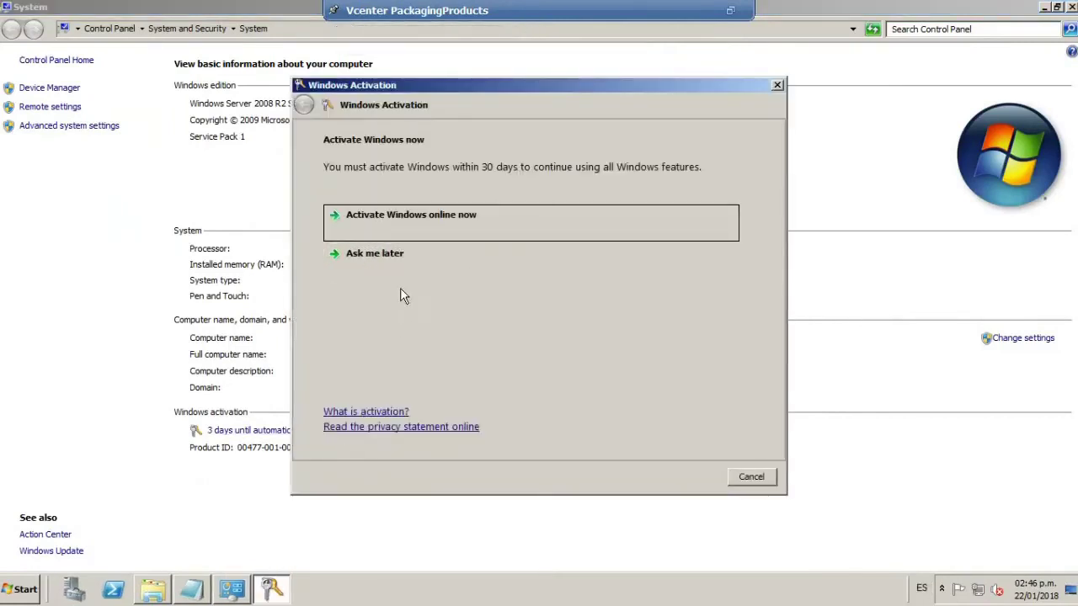
click(472, 225)
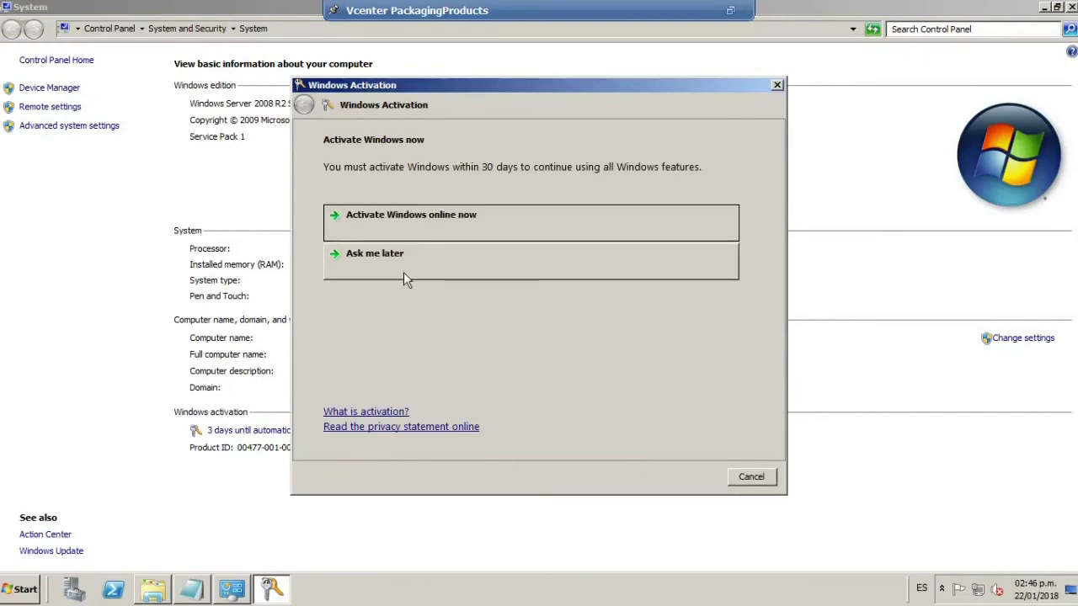
click(777, 85)
click(1034, 341)
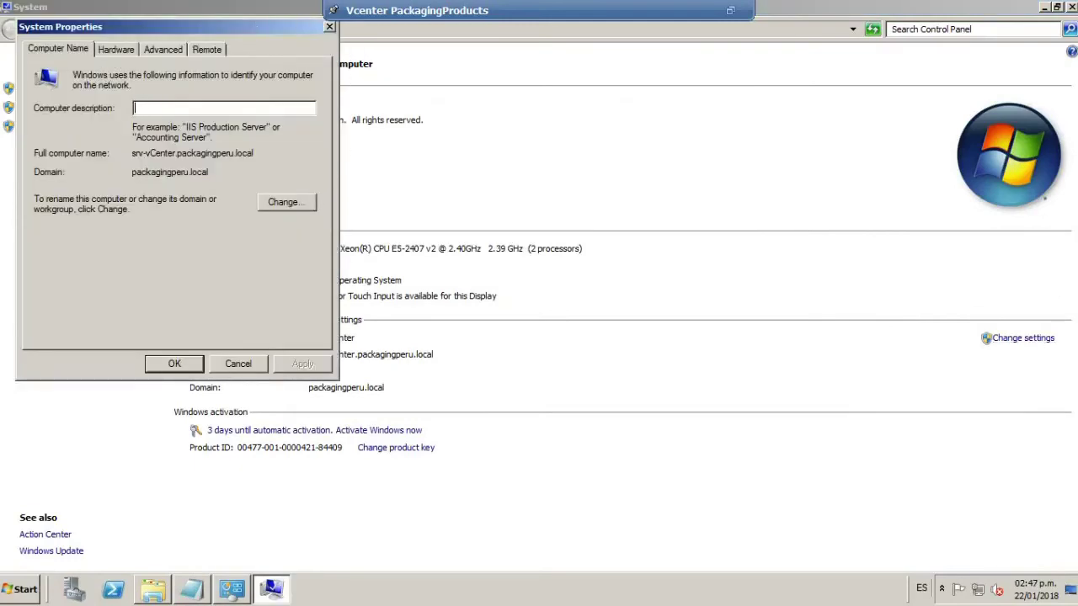
click(329, 27)
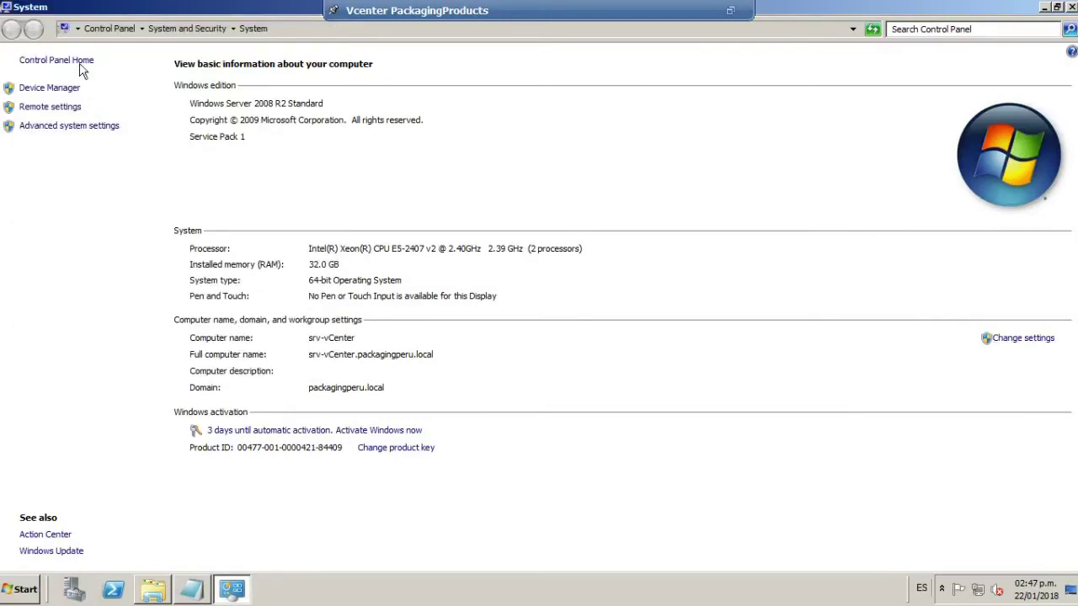
click(395, 447)
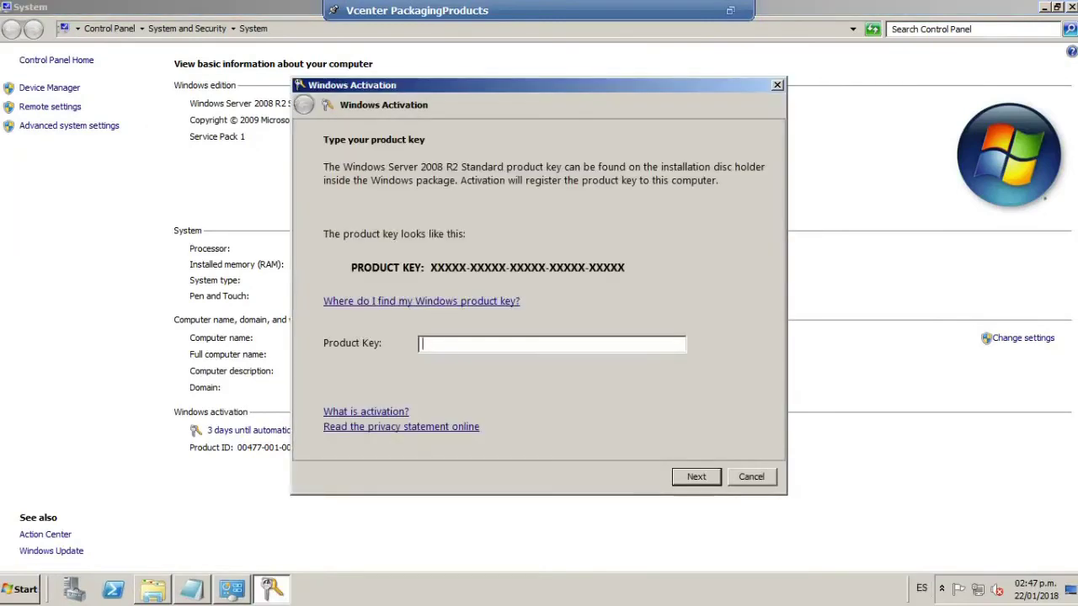
Paste the copied Server 2008 R2 key into the Product Key field and submit it.
right_click(455, 347)
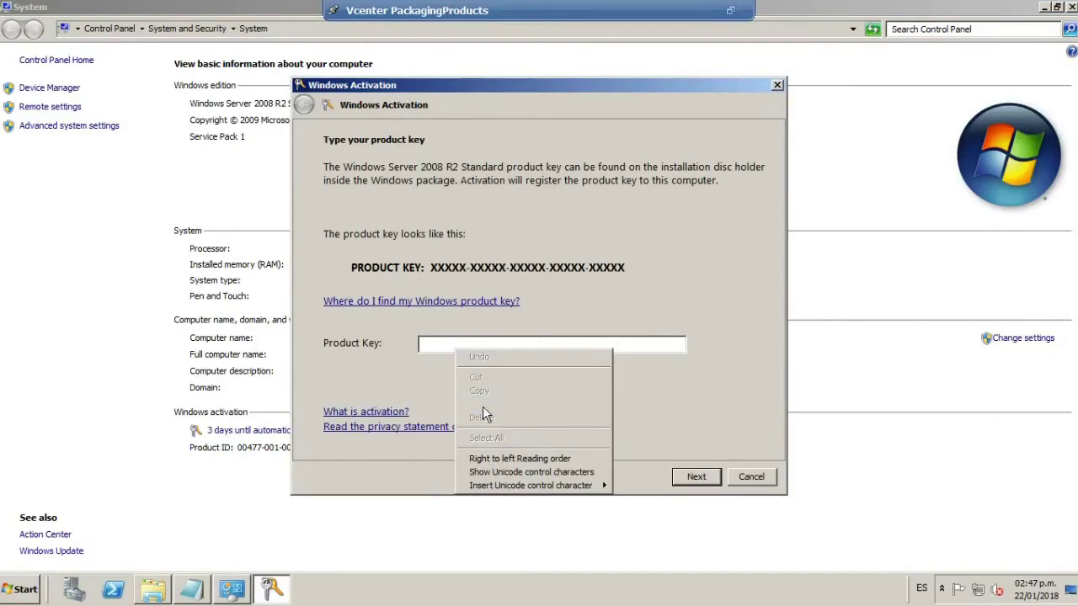
click(482, 406)
click(699, 478)
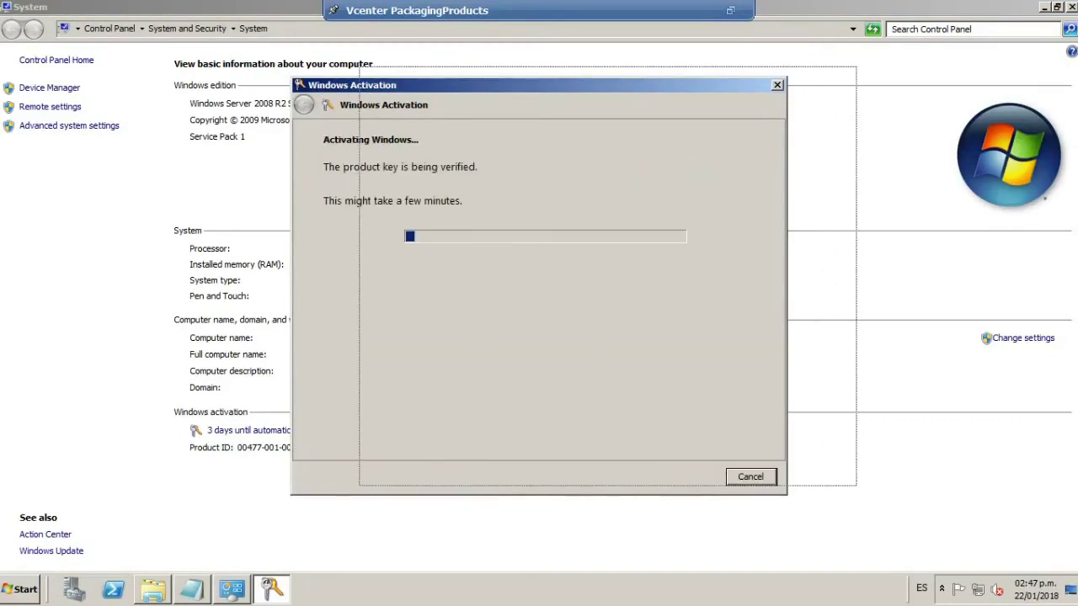
drag(518, 99, 588, 89)
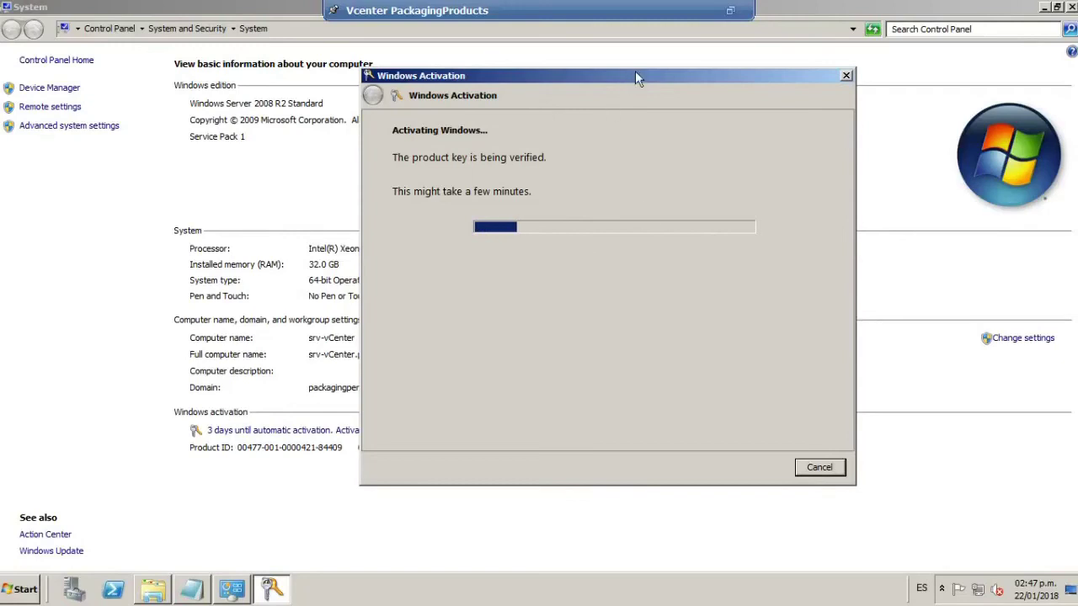
drag(636, 74, 587, 76)
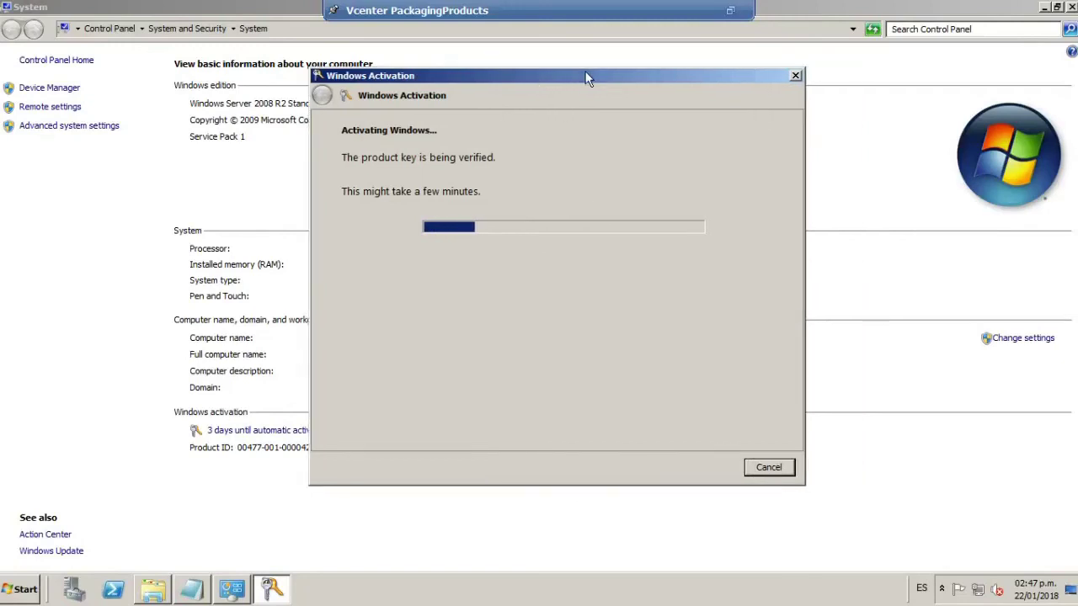
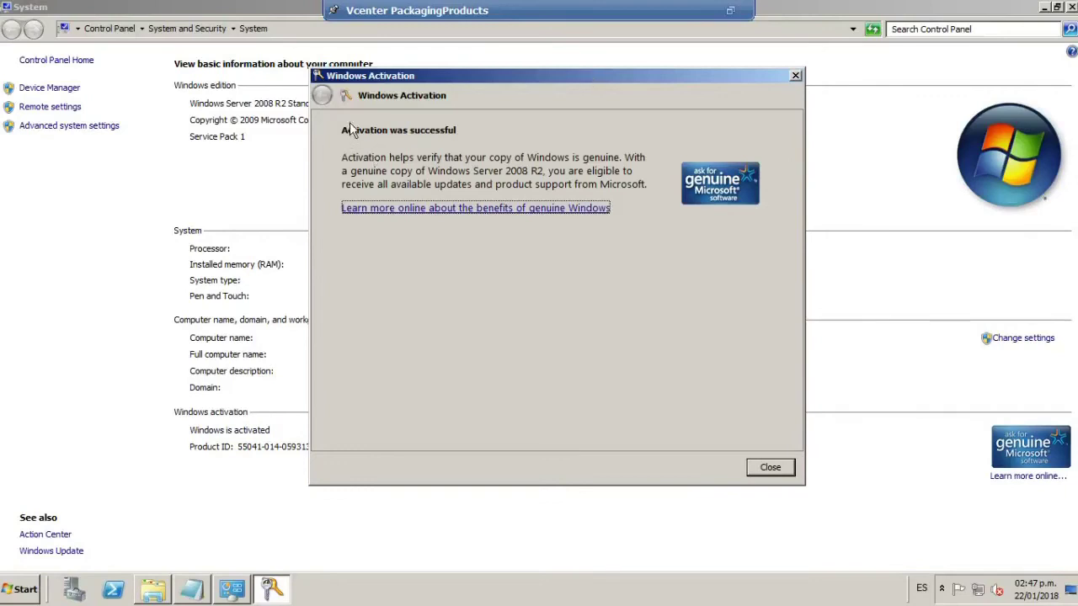
Close the Windows activation, System information and Administracion windows in the guest.
click(770, 468)
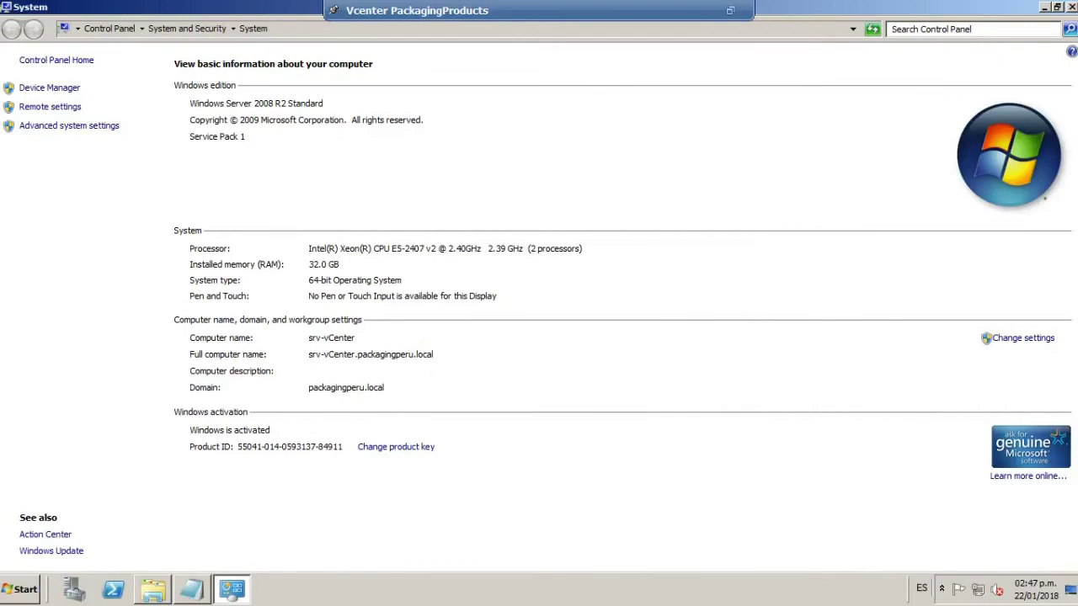
click(1071, 7)
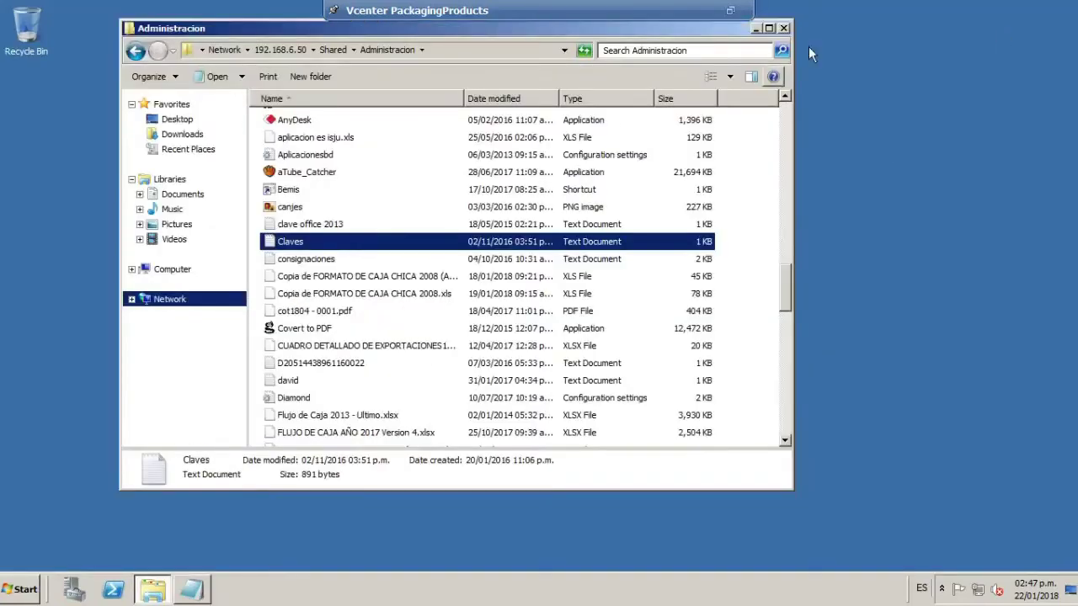
key(alt+F4)
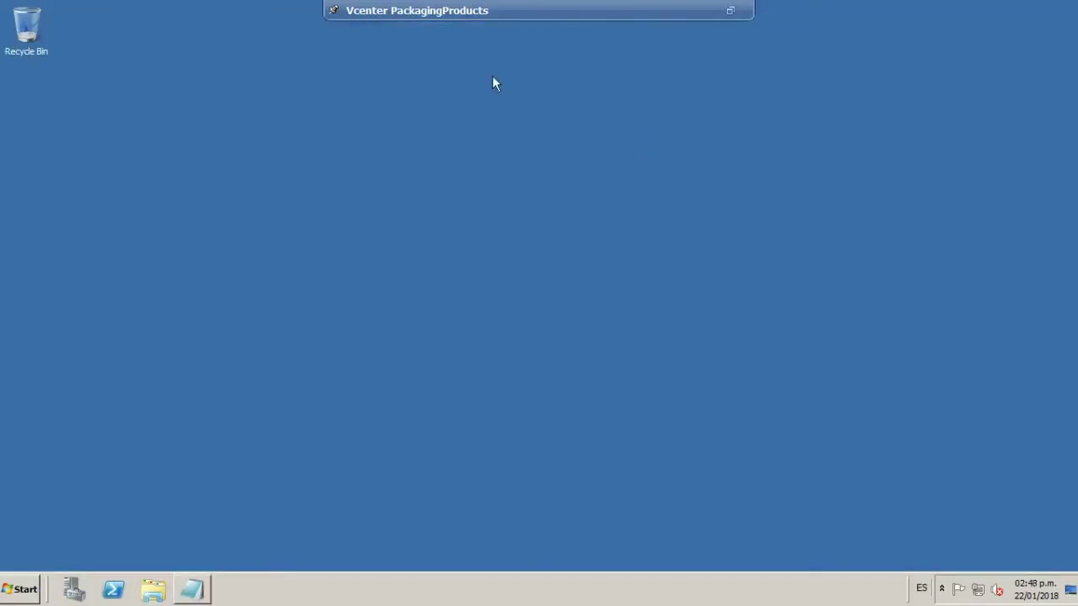
Exit the full-screen console and open host 192.168.6.45's storage listing datastore1.
click(730, 11)
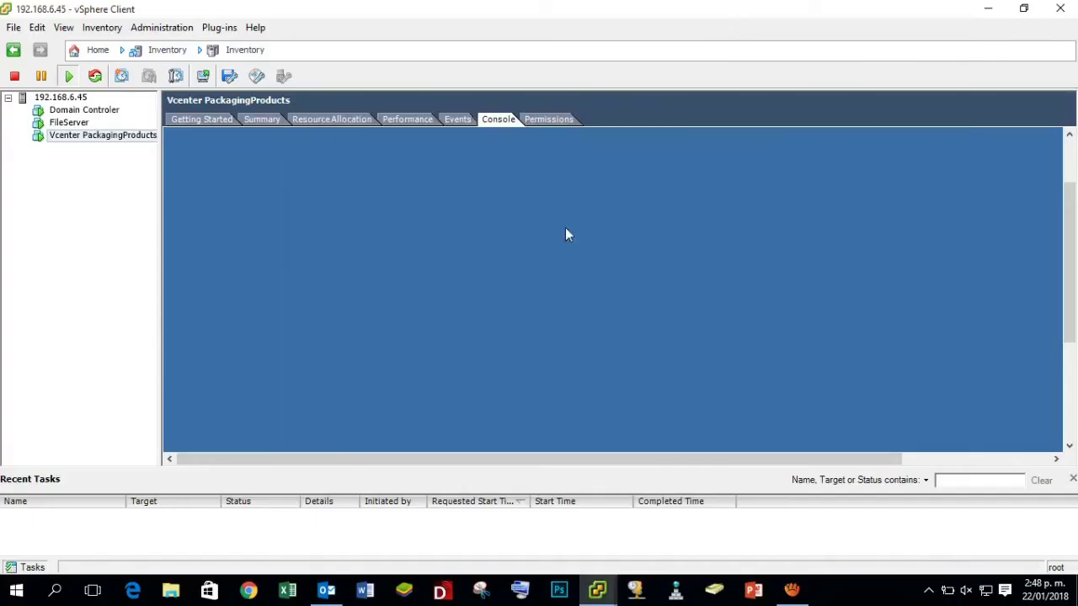
click(117, 138)
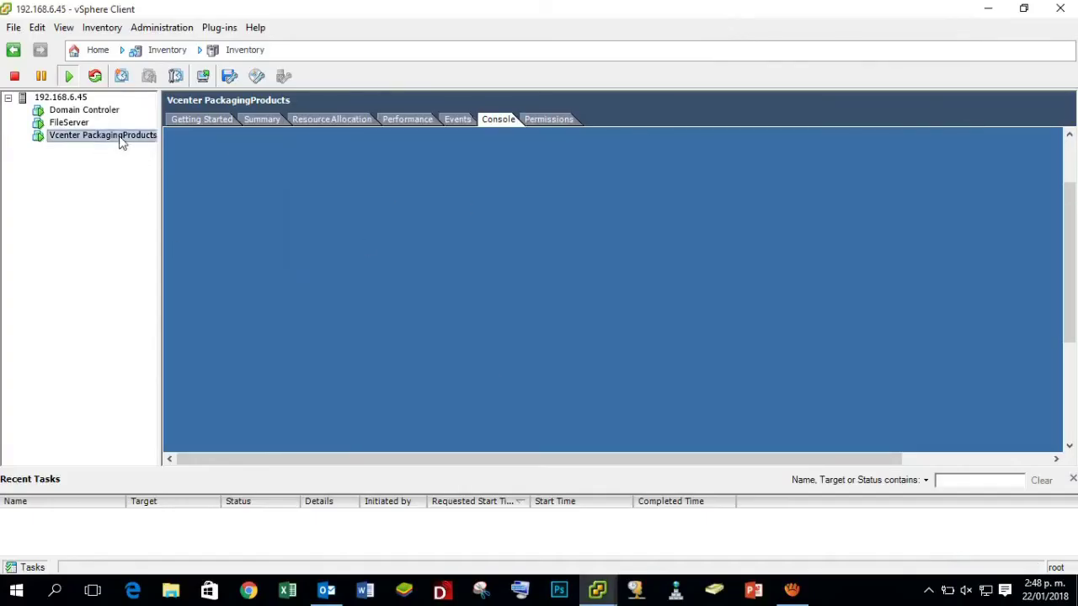
click(286, 226)
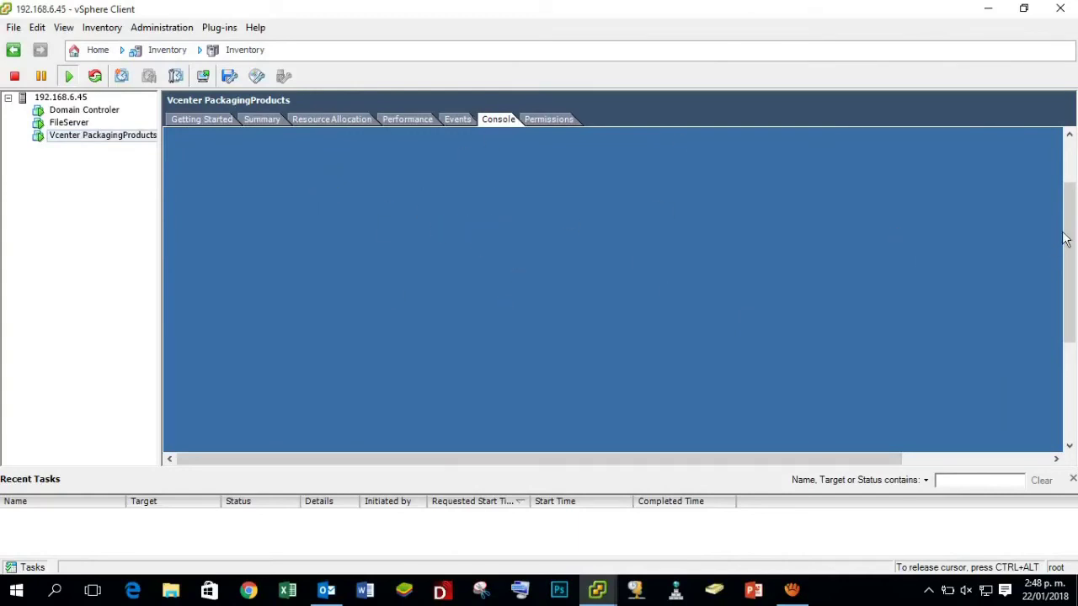
key(ctrl+alt)
drag(1067, 237, 1067, 370)
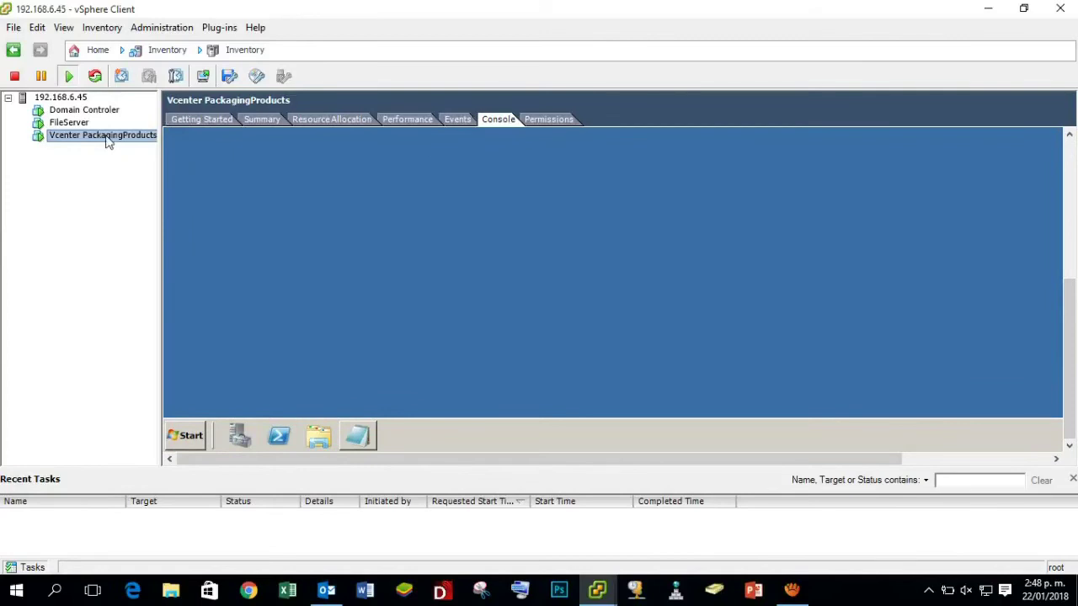
click(335, 239)
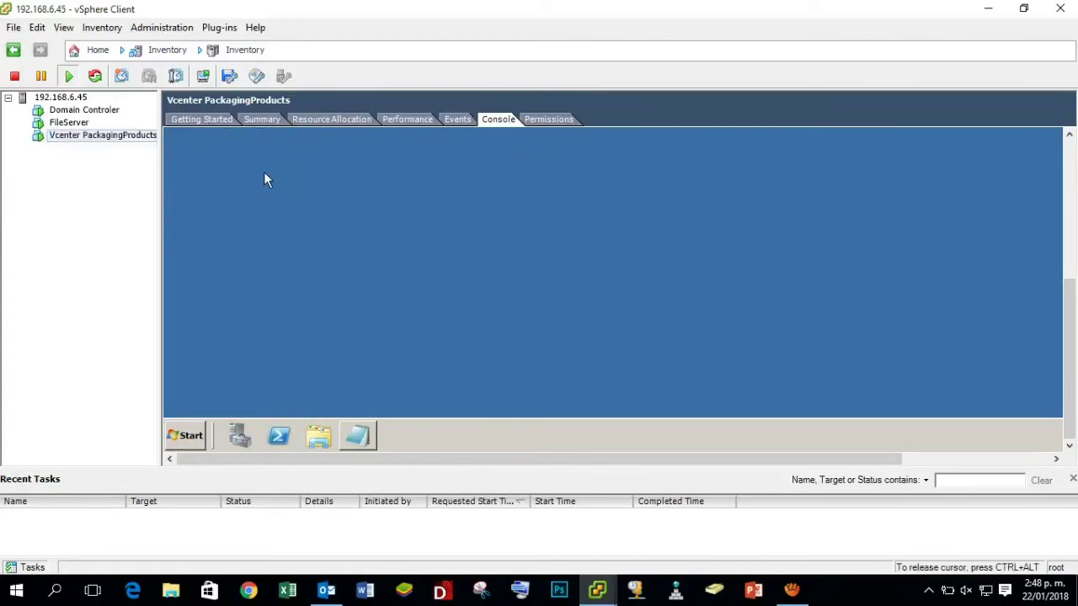
key(ctrl+alt)
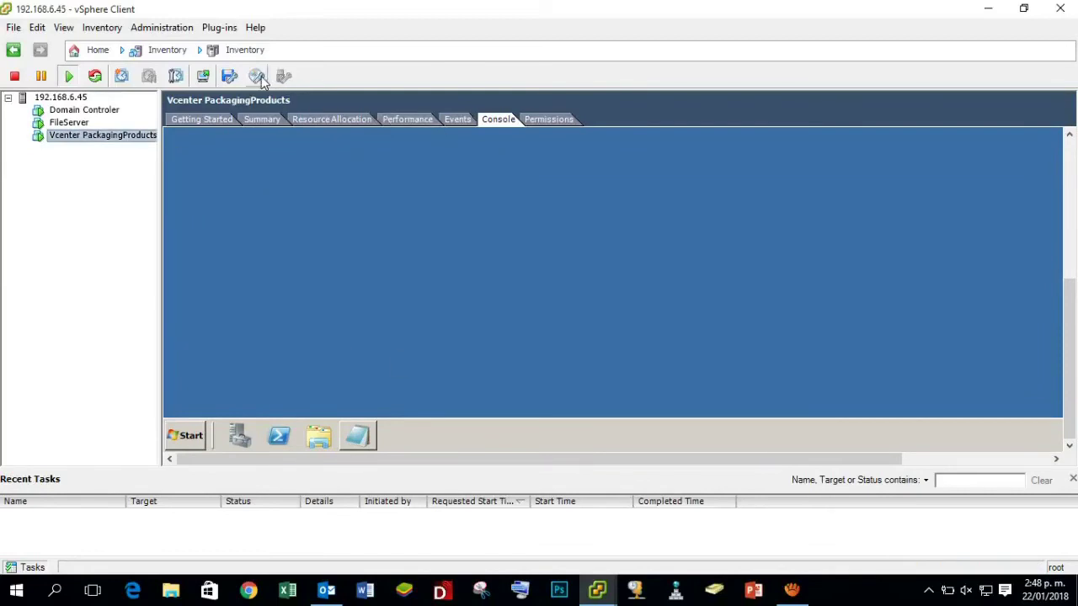
click(73, 99)
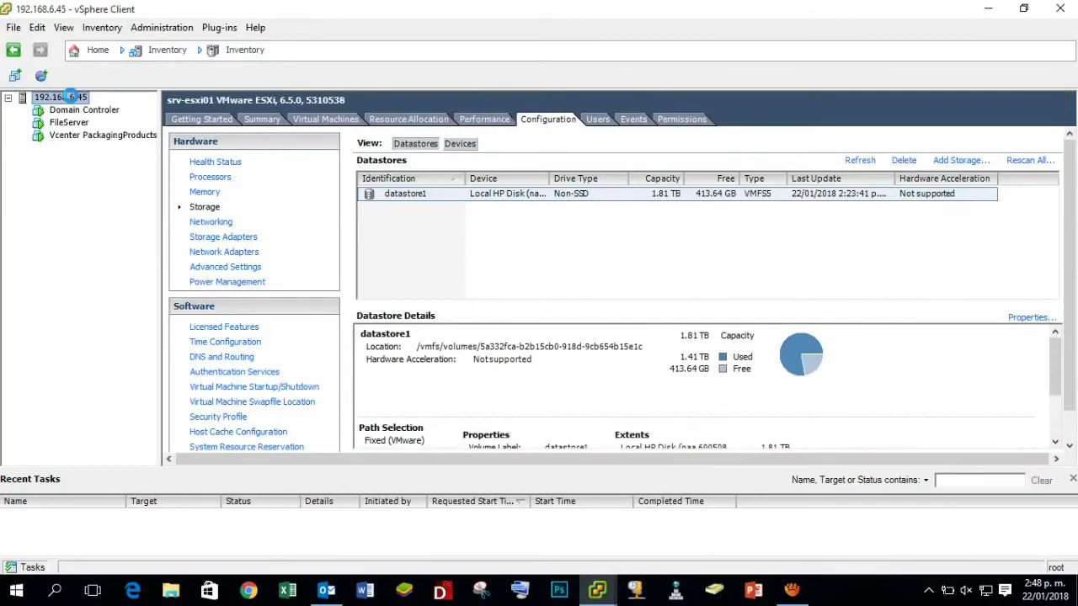
Browse datastore1 to find the VMware-VCSA-all-6.5.0 ISO, then return to the Vcenter PackagingProducts console.
click(488, 197)
right_click(487, 193)
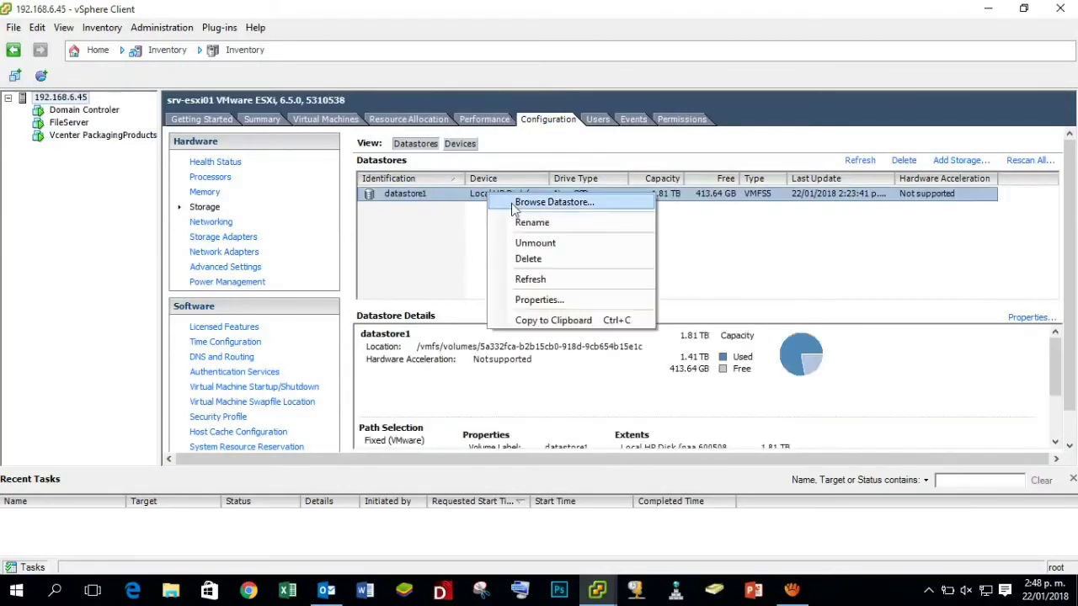
click(552, 204)
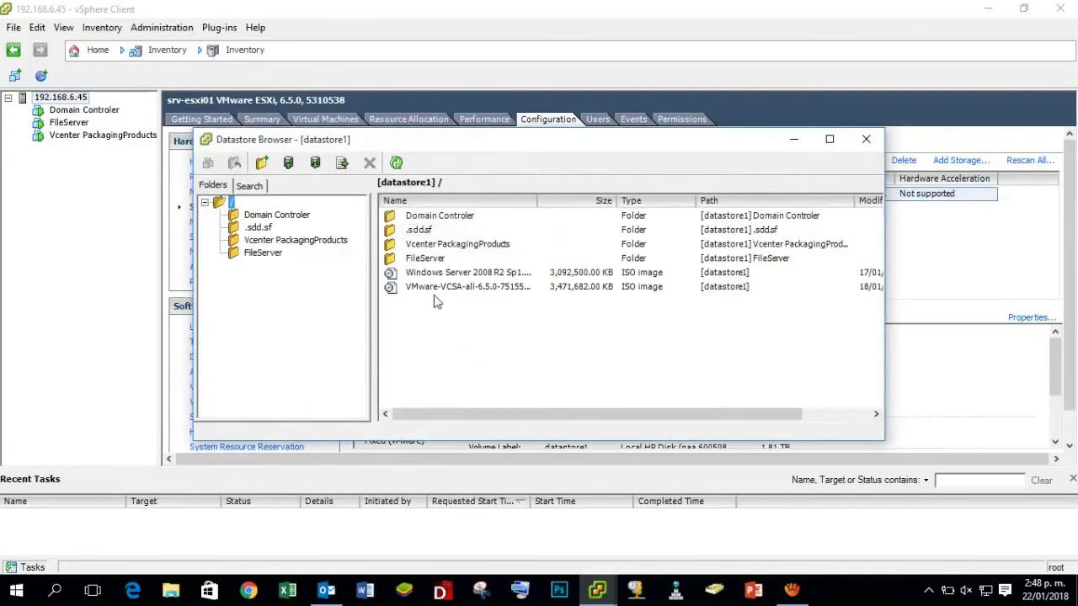
click(411, 289)
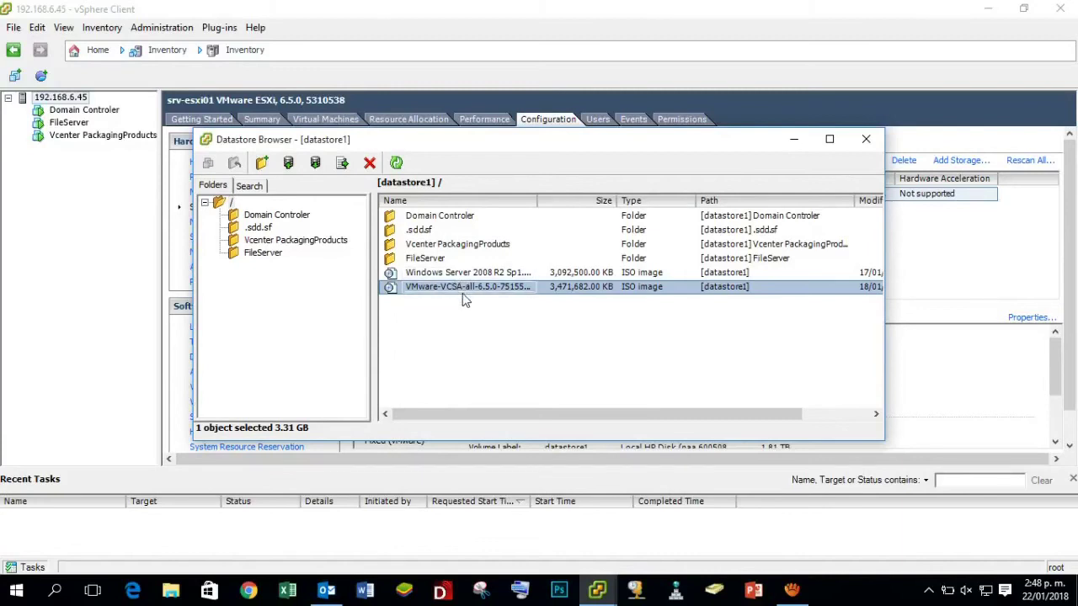
click(866, 139)
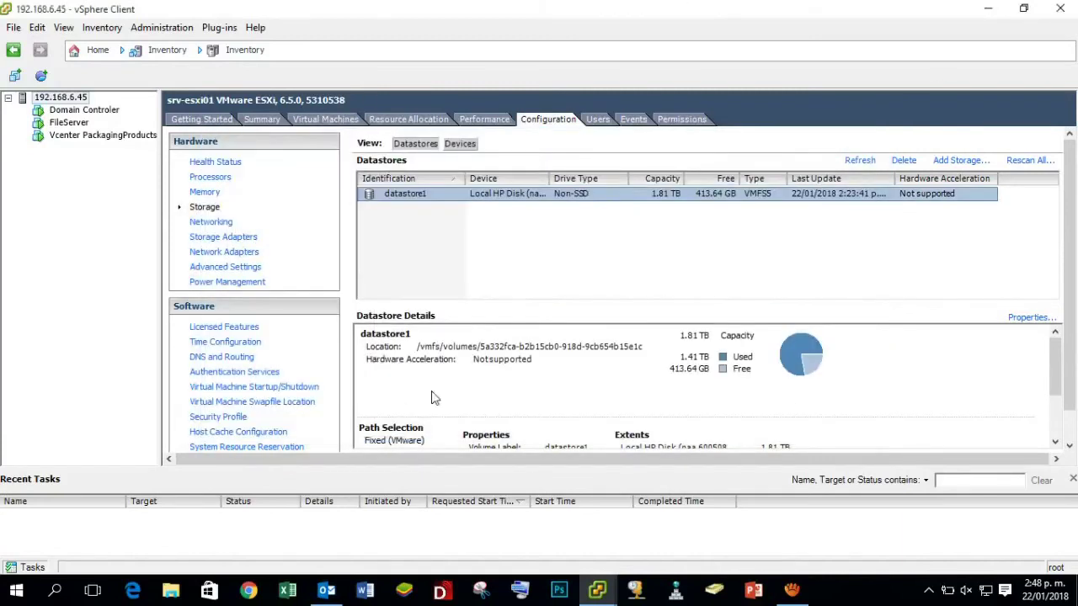
click(426, 196)
click(86, 137)
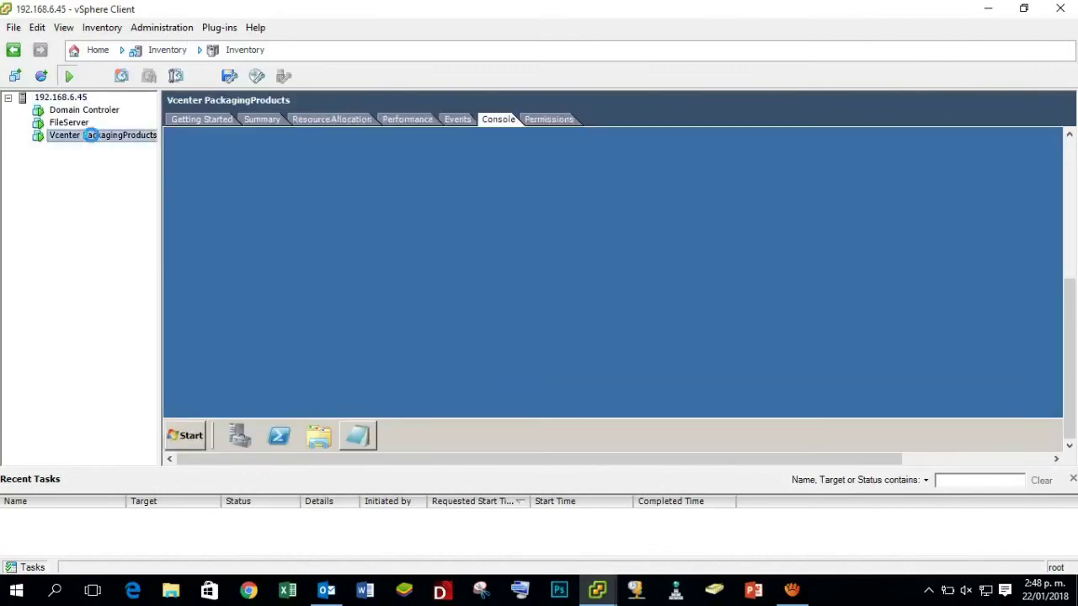
Disconnect CD/DVD drive 1 of Vcenter PackagingProducts from its current image.
click(257, 77)
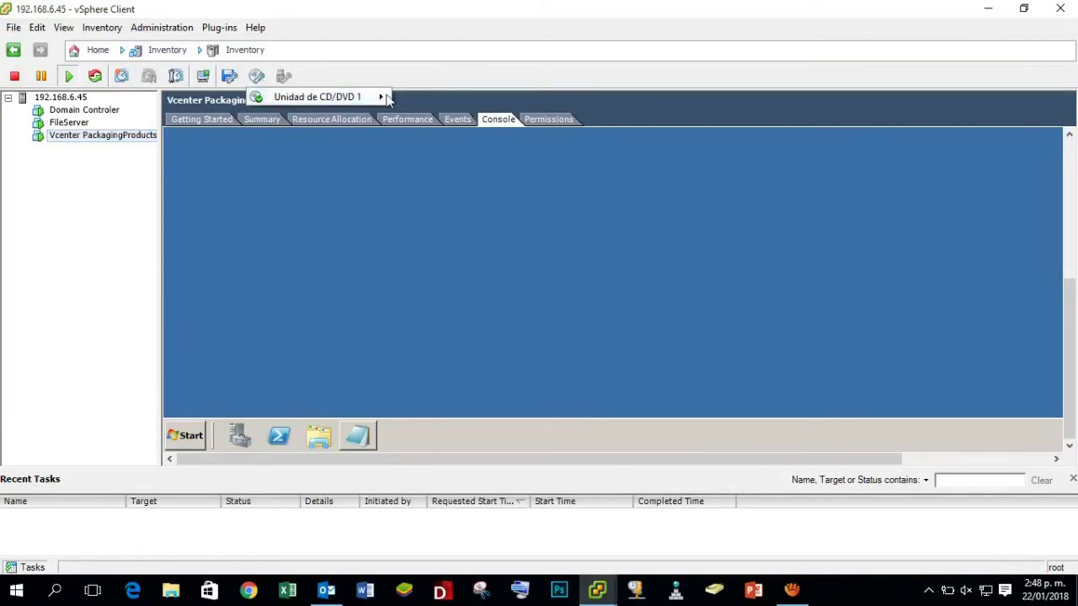
mouse_move(381, 102)
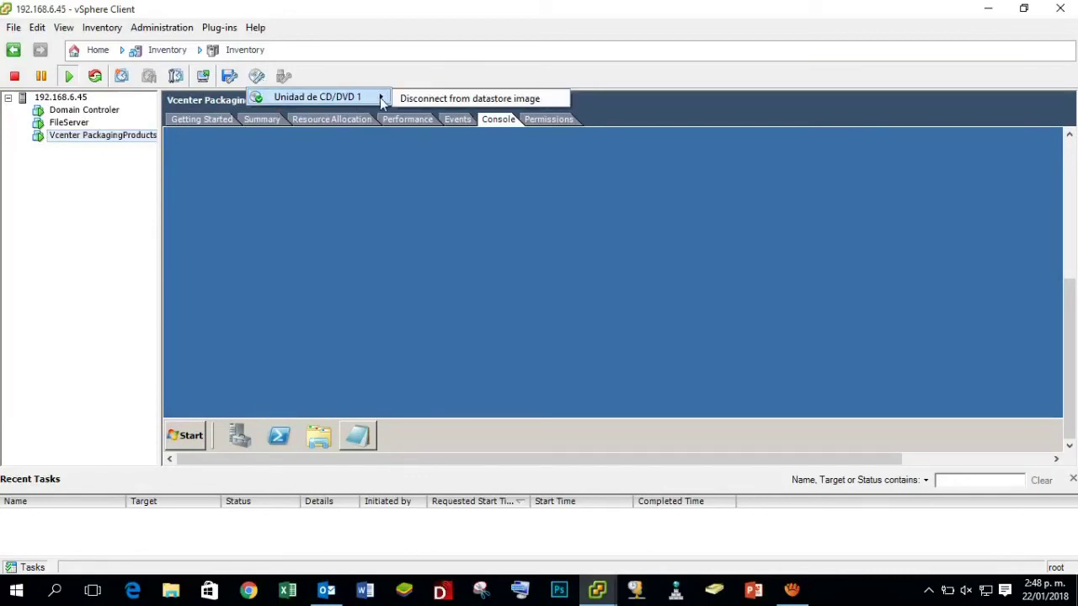
click(498, 100)
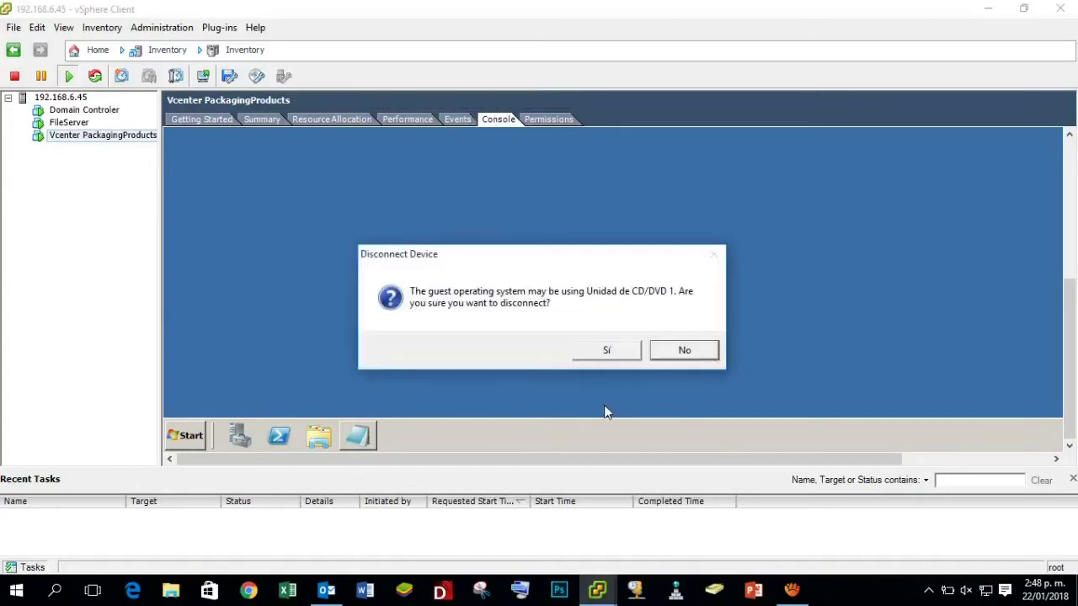
click(606, 350)
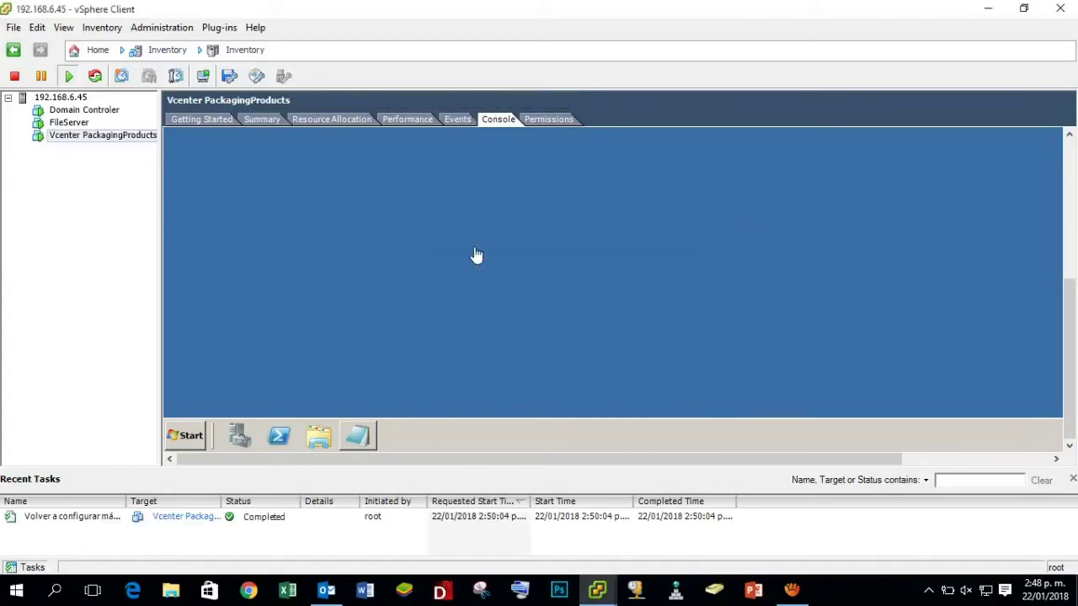
click(130, 139)
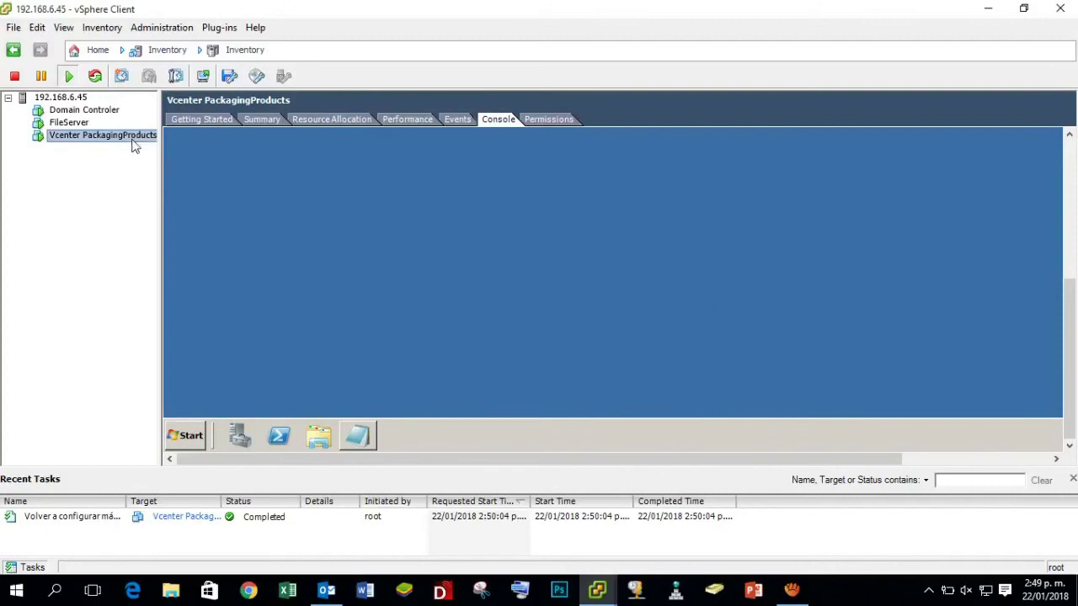
click(89, 178)
click(67, 140)
Connect the CD/DVD drive to the VMware-VCSA ISO on datastore1.
click(259, 80)
mouse_move(379, 99)
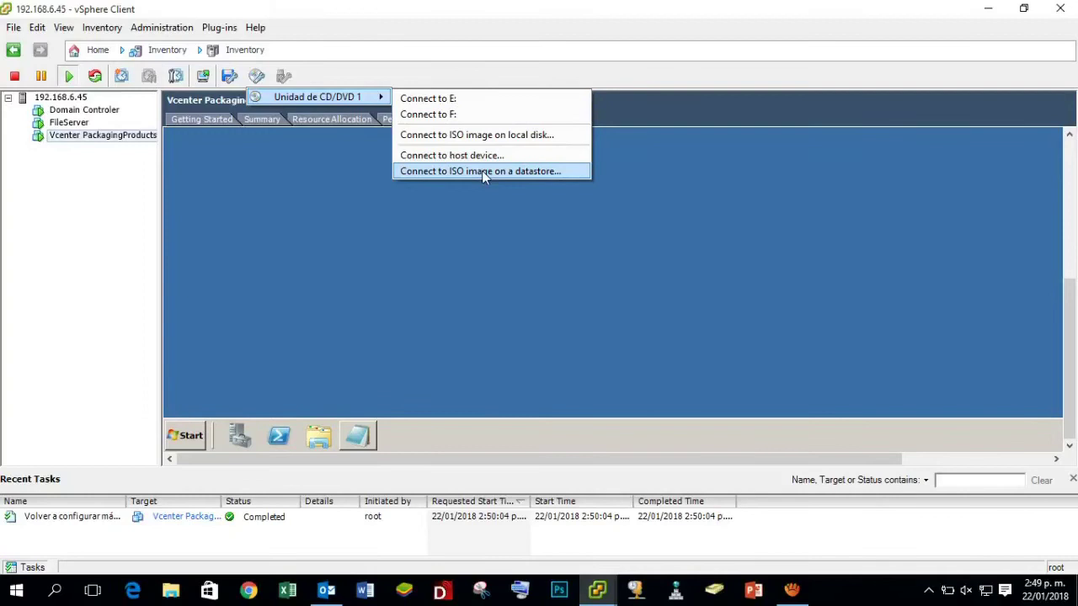
click(540, 171)
drag(573, 171, 572, 149)
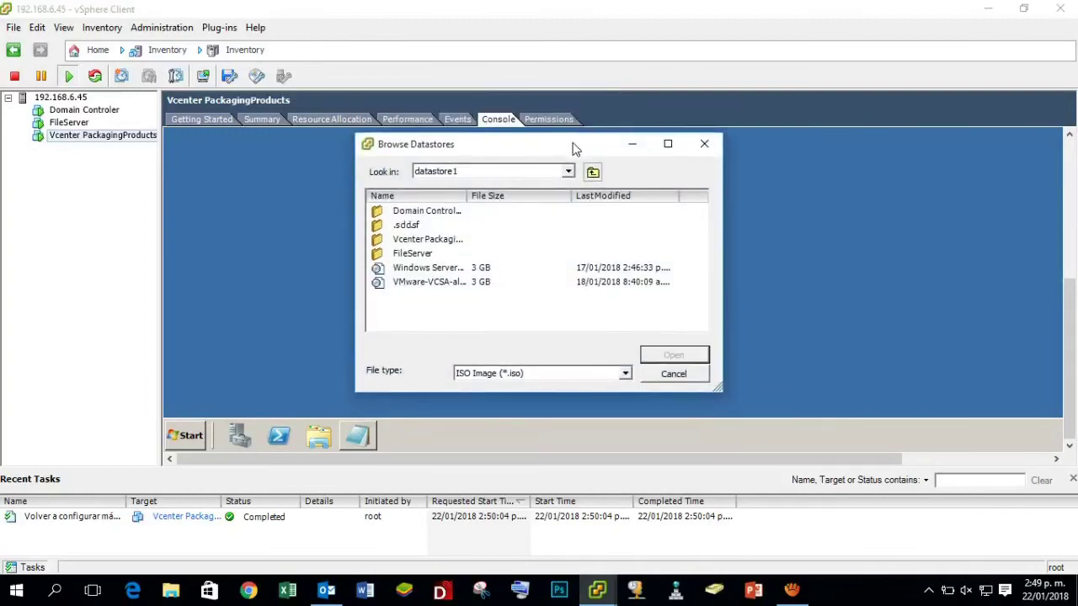
click(430, 284)
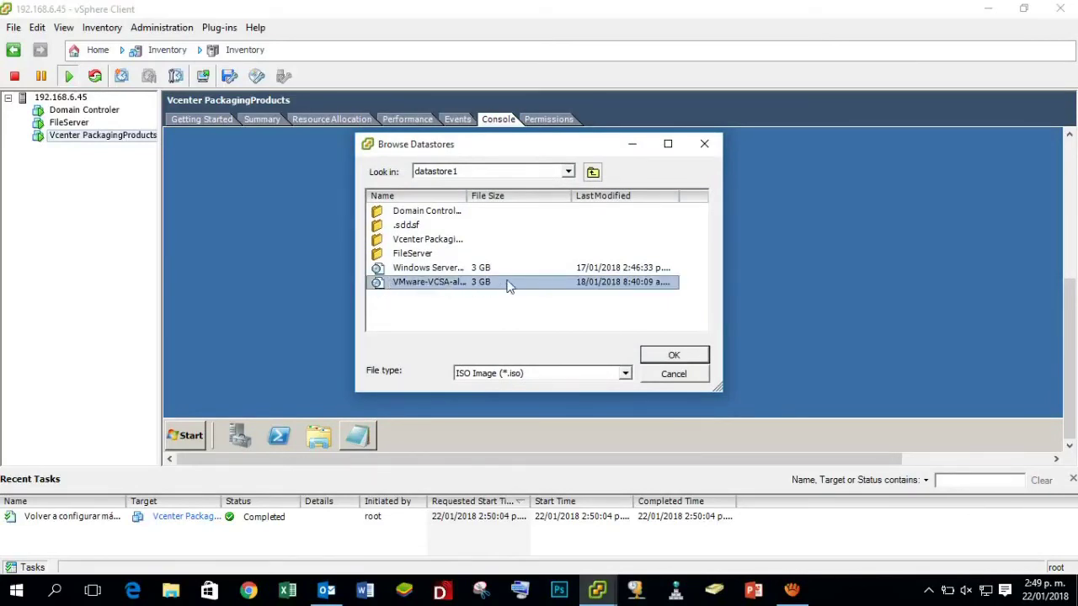
click(693, 355)
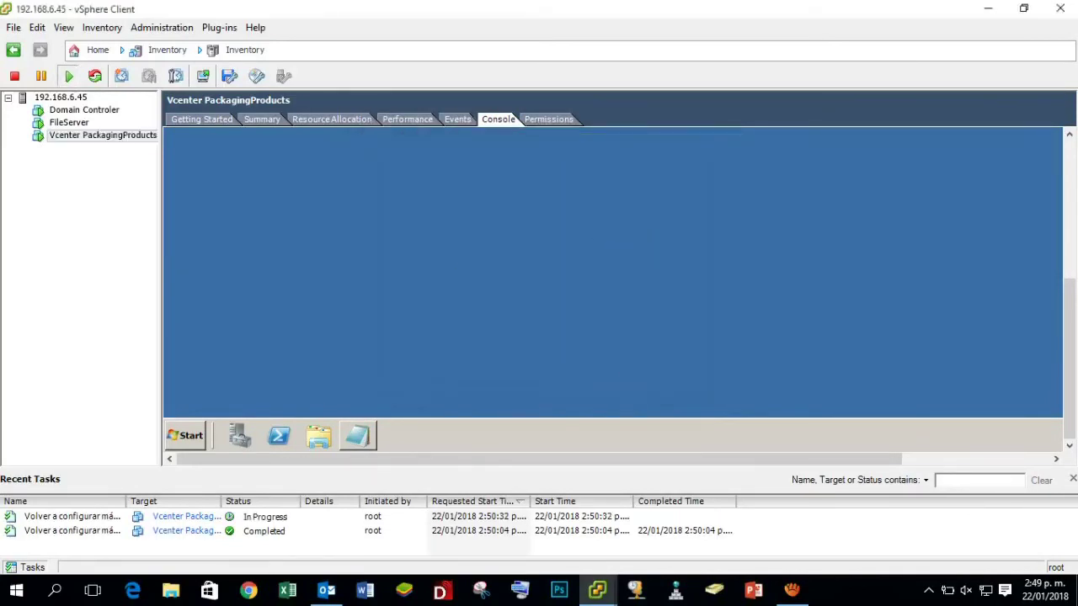
click(126, 29)
click(126, 28)
click(127, 28)
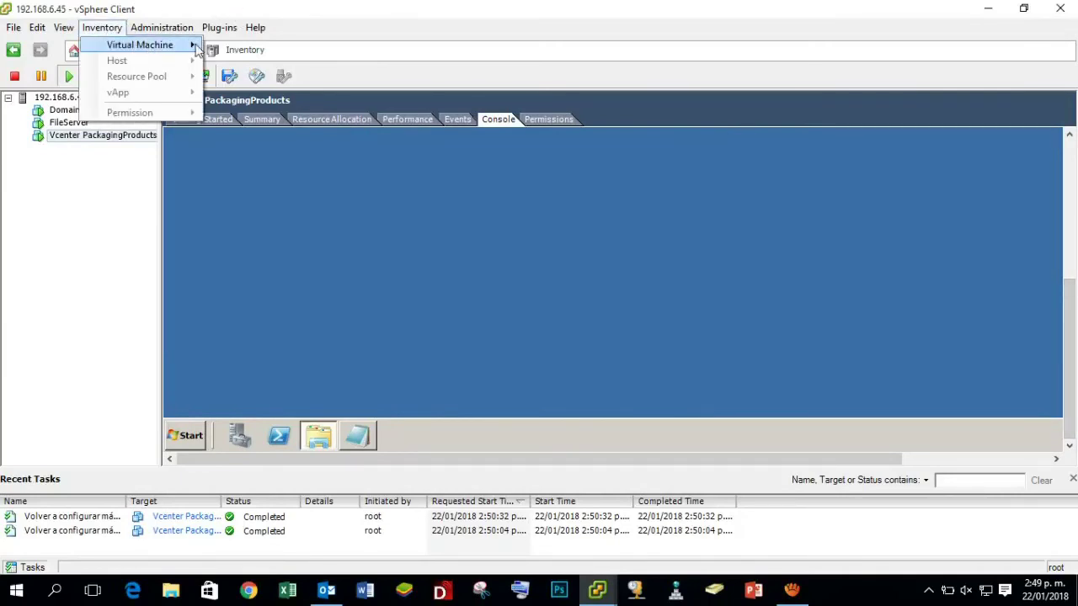
Put the VM console in full screen and browse DVD Drive (D:) from AutoPlay.
mouse_move(197, 47)
mouse_move(262, 71)
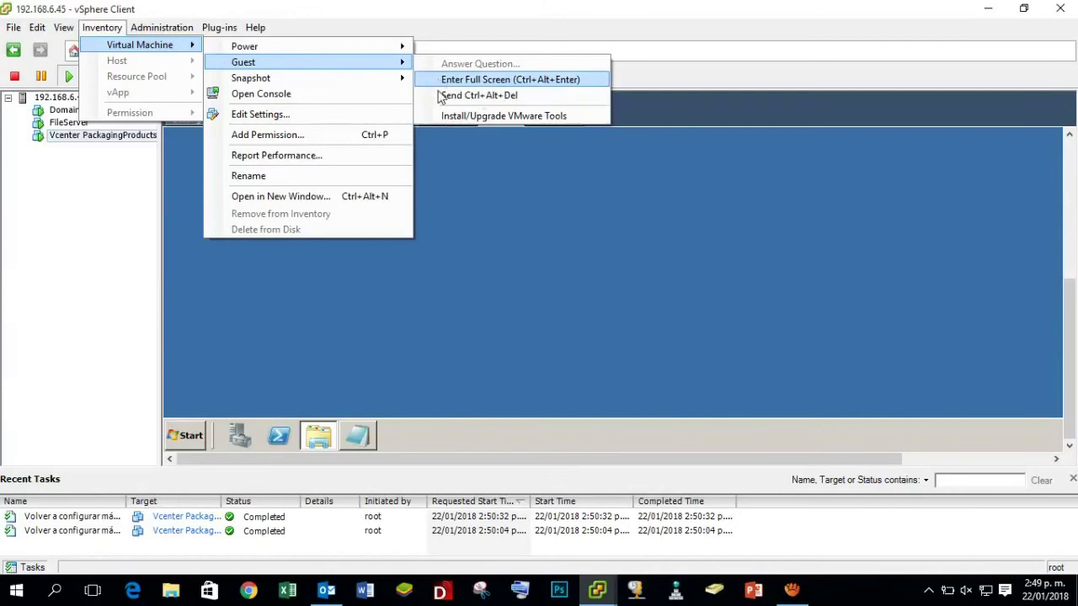
click(498, 80)
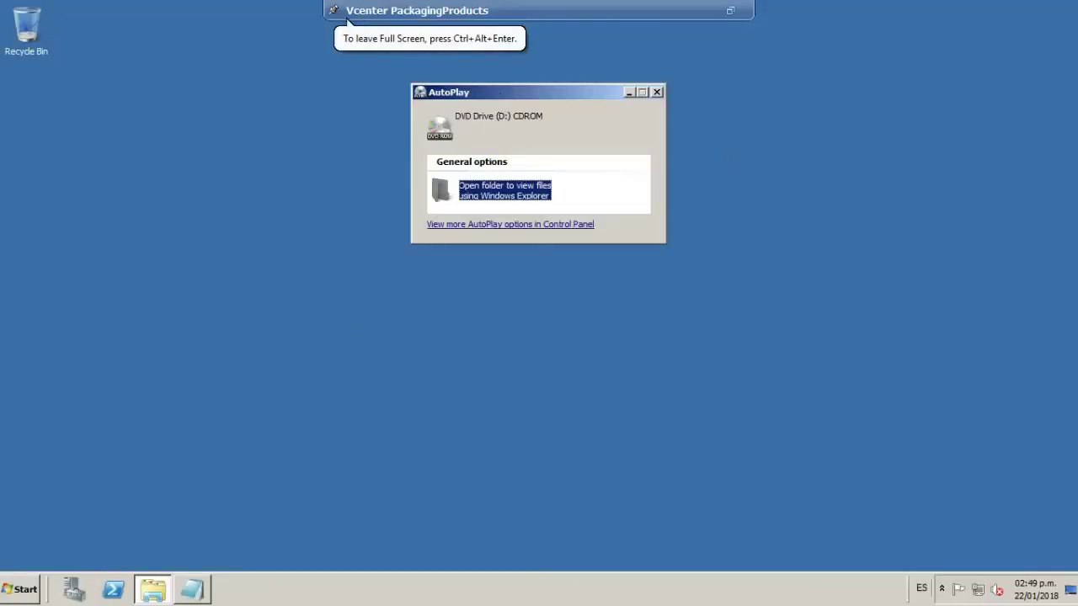
drag(532, 87, 533, 149)
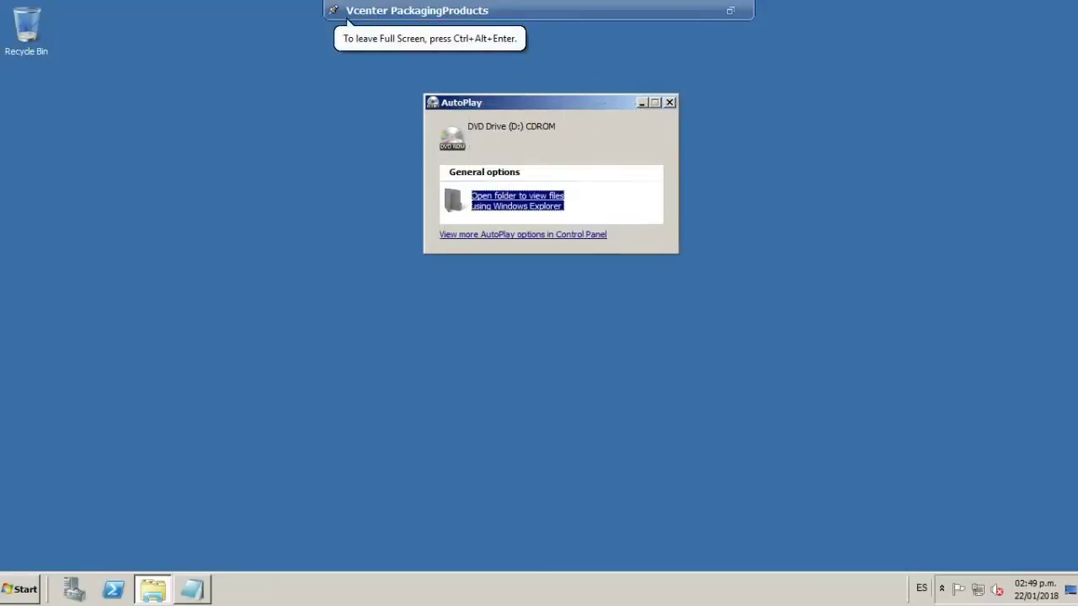
click(519, 199)
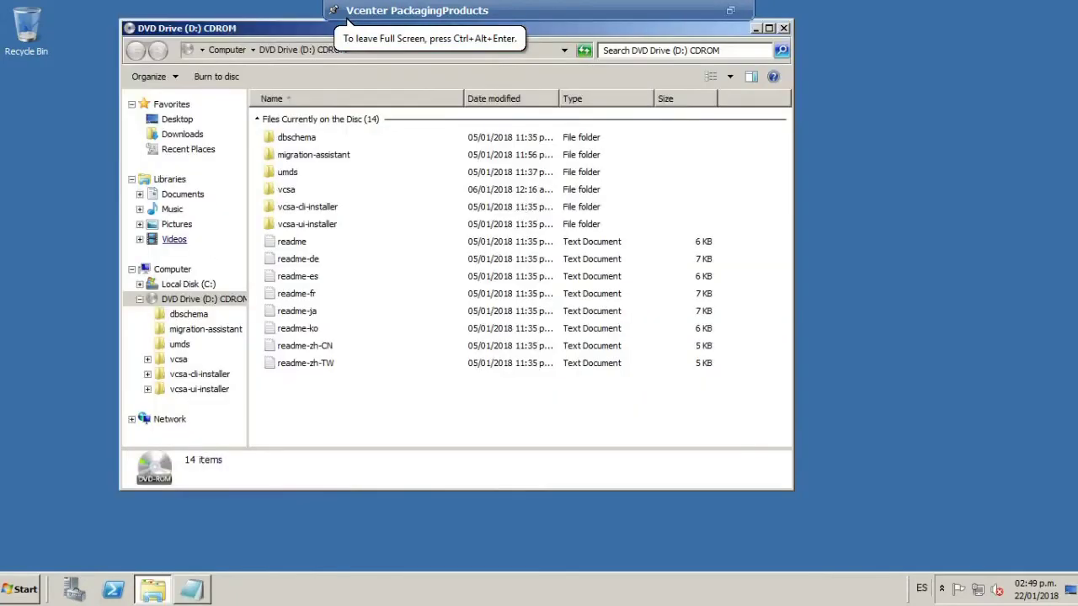
drag(741, 33, 853, 79)
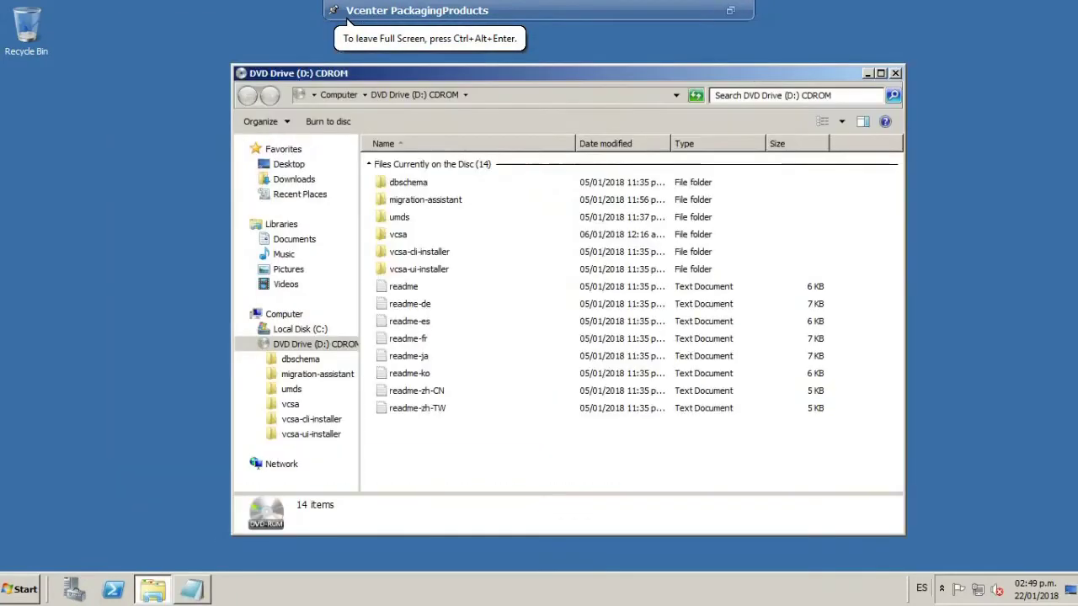
Look inside vcsa-cli-installer\win32 on the DVD, then return to the drive root.
double_click(432, 252)
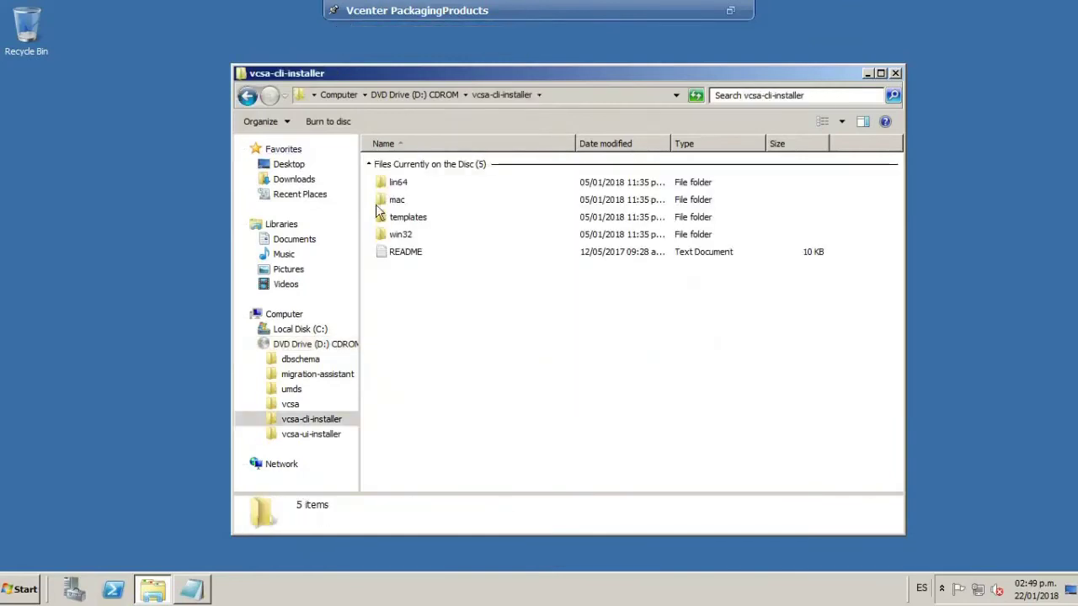
double_click(411, 236)
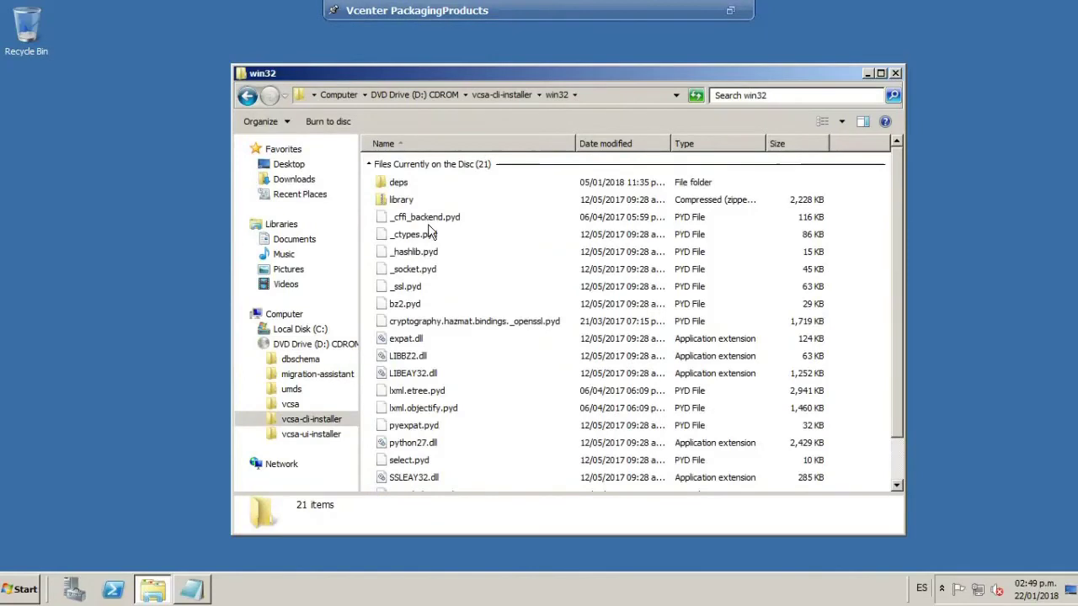
scroll(926, 334, down, 1)
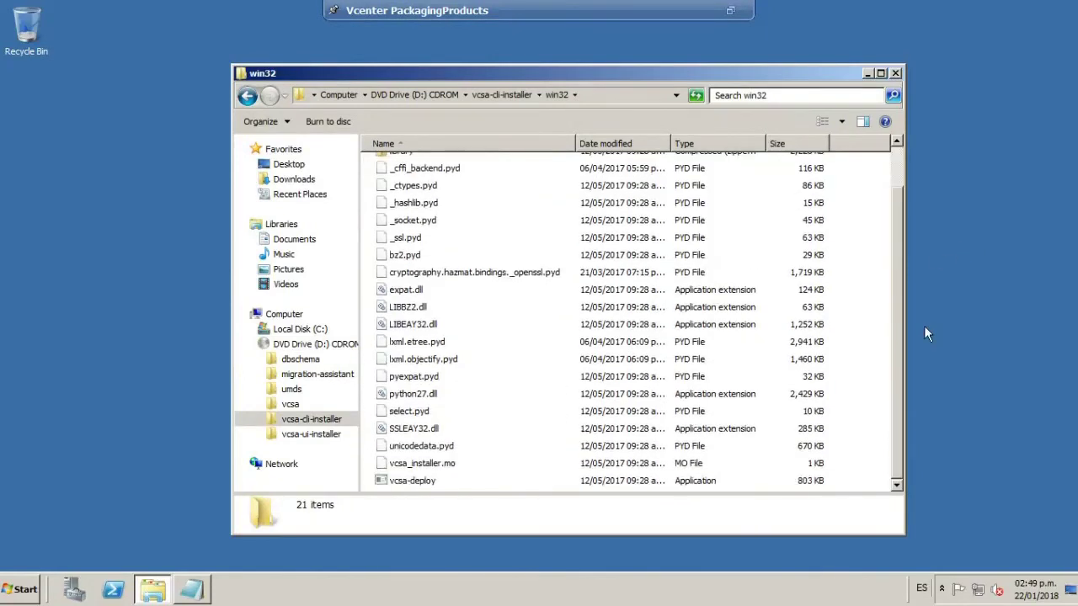
click(248, 96)
click(249, 96)
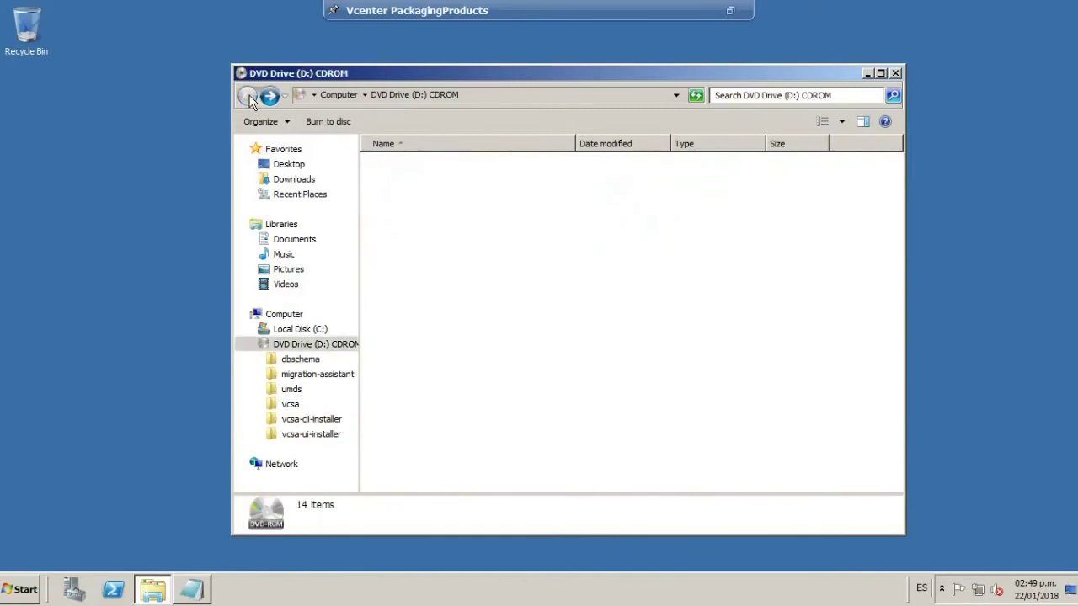
Open vcsa-ui-installer\win32 and select the installer application.
click(411, 271)
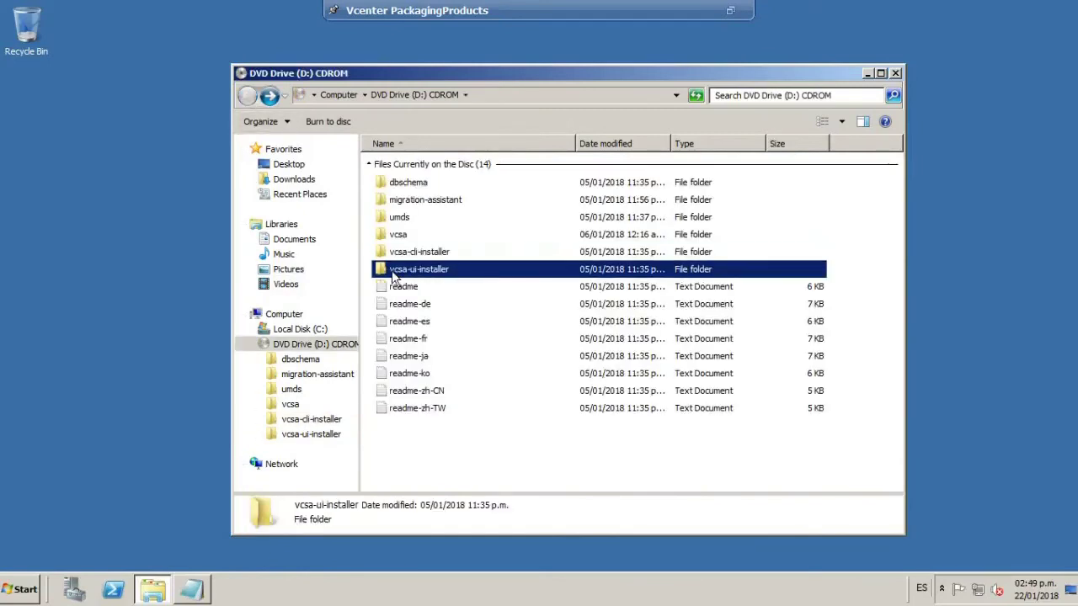
double_click(439, 279)
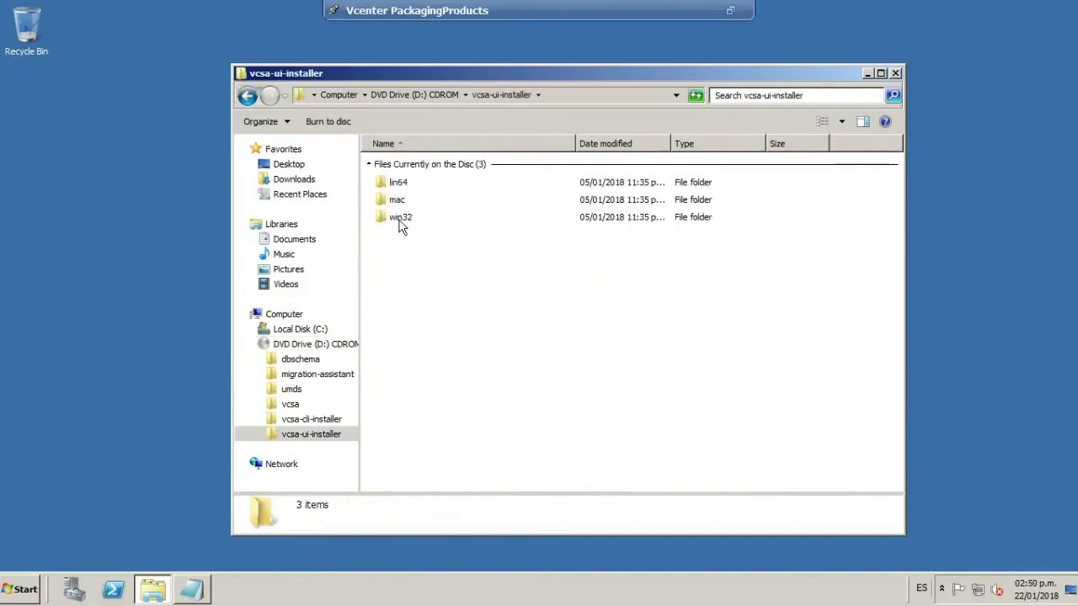
double_click(396, 180)
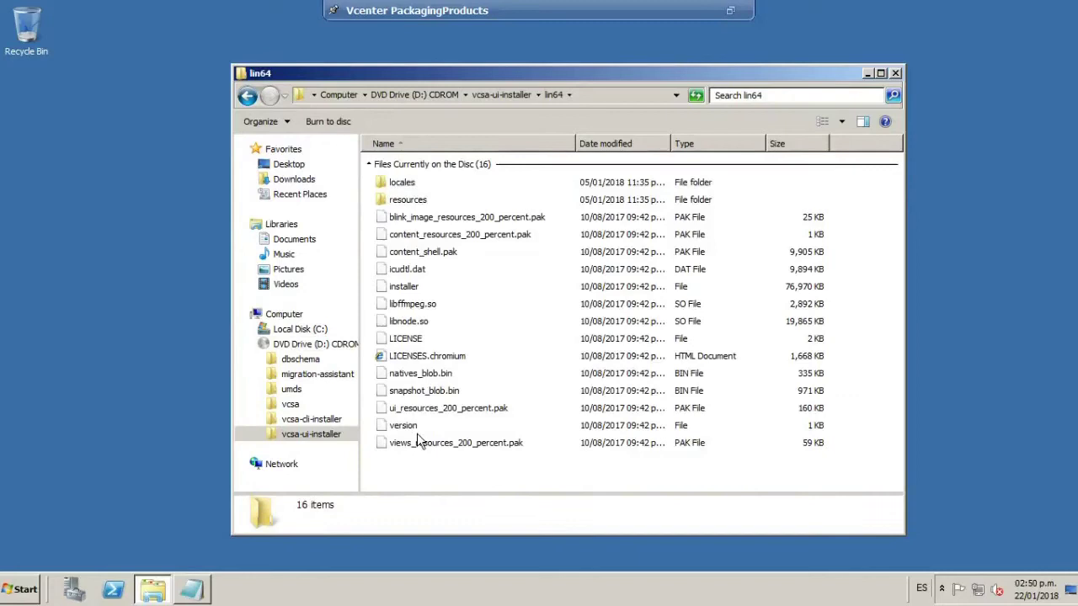
click(247, 95)
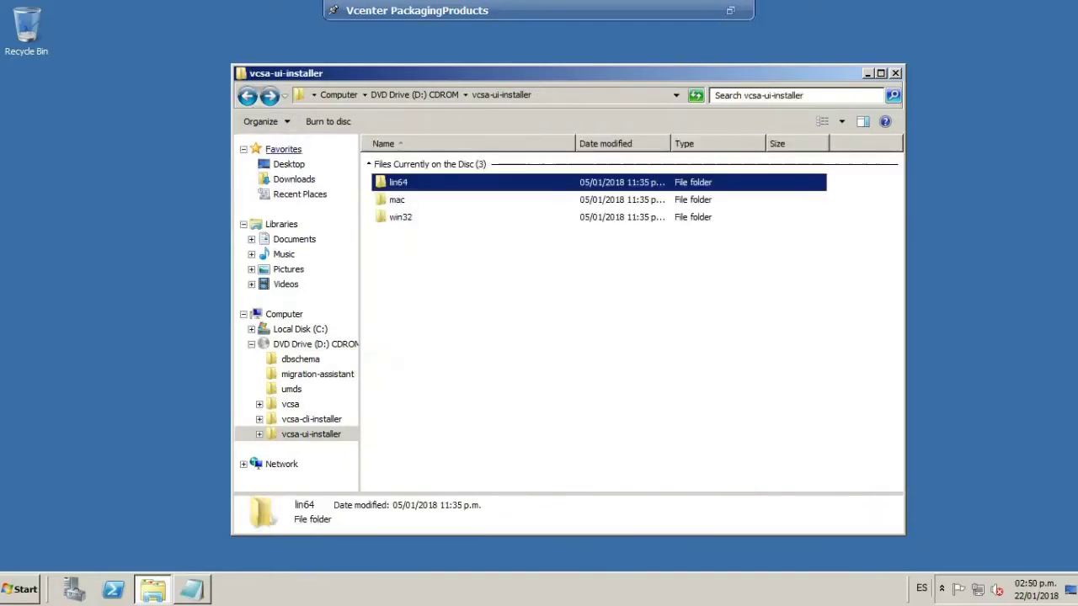
double_click(402, 217)
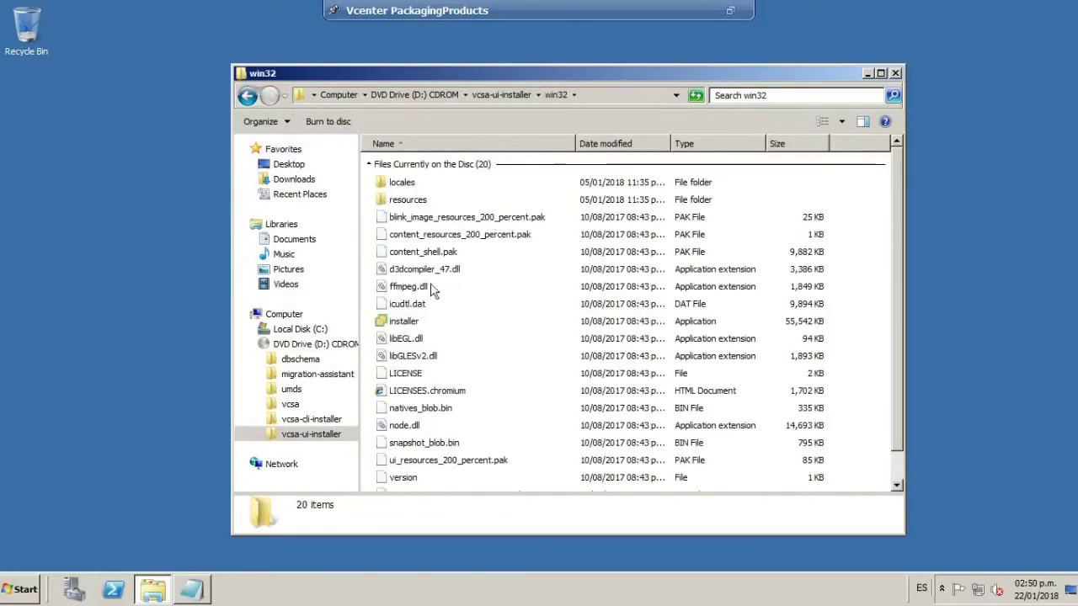
click(411, 324)
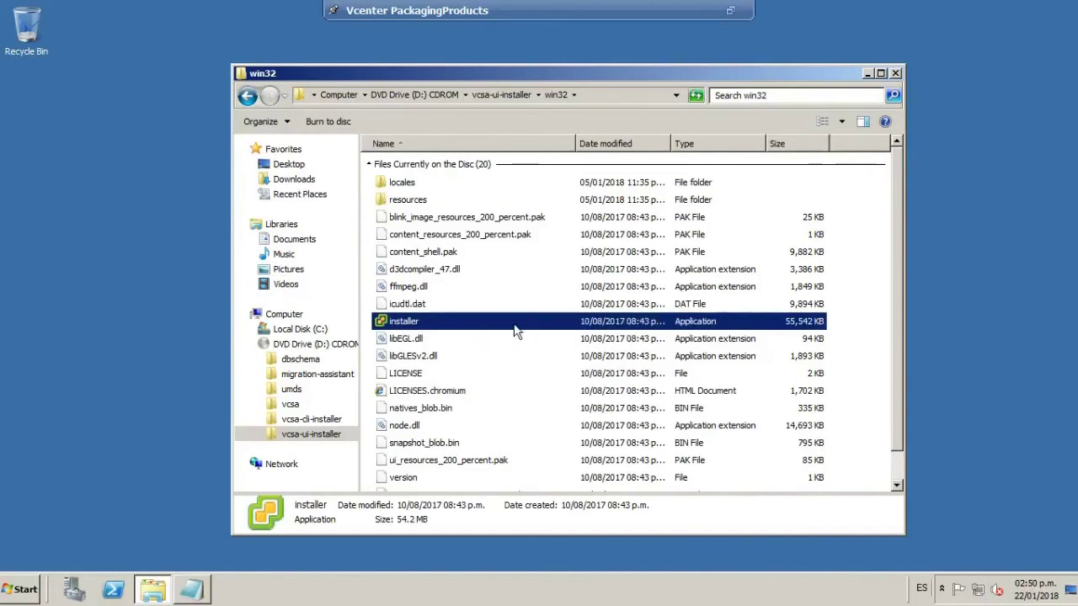
Run the installer application as administrator.
right_click(455, 320)
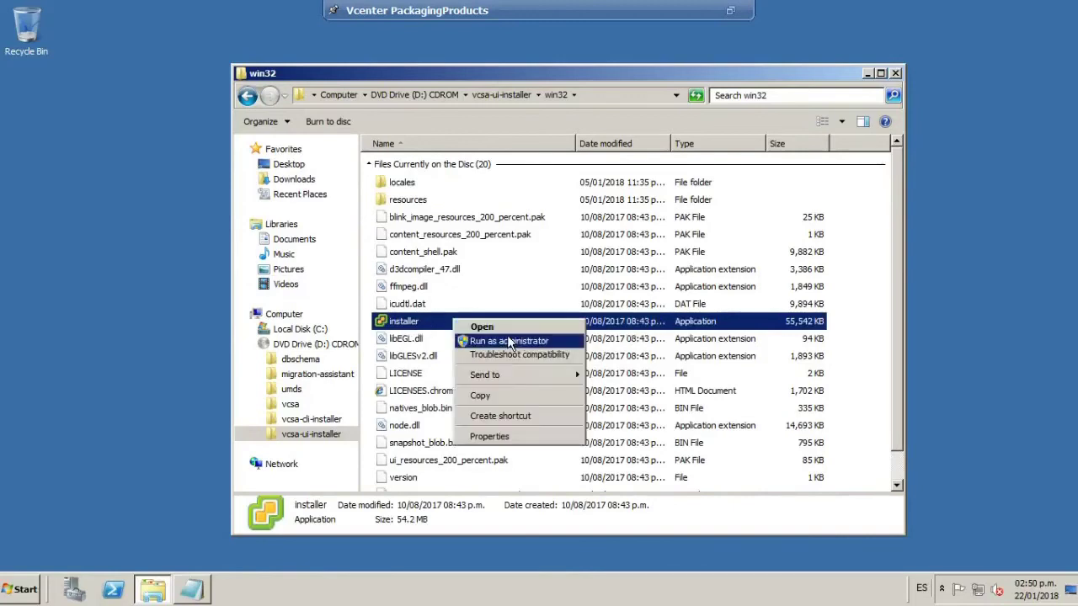
click(495, 344)
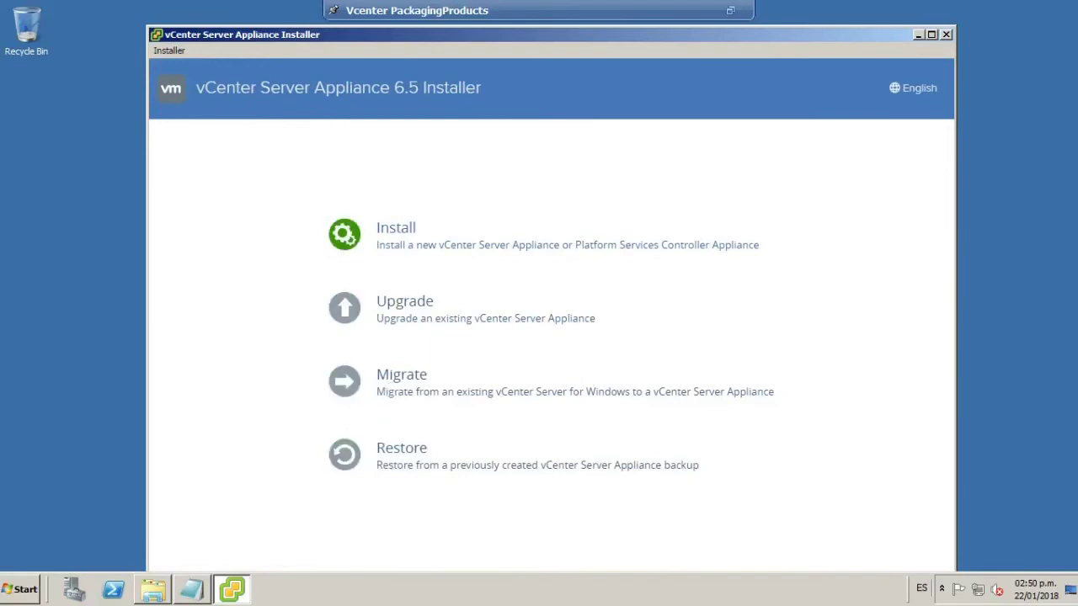
Start Install, accept the license, and keep vCenter Server with an Embedded Platform Services Controller.
click(348, 233)
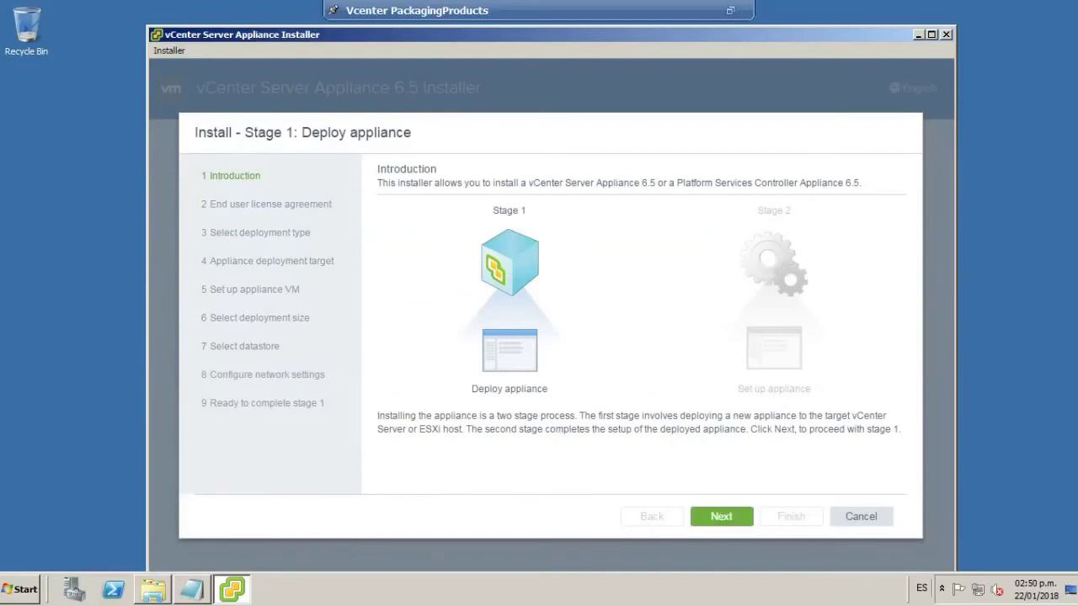
click(721, 516)
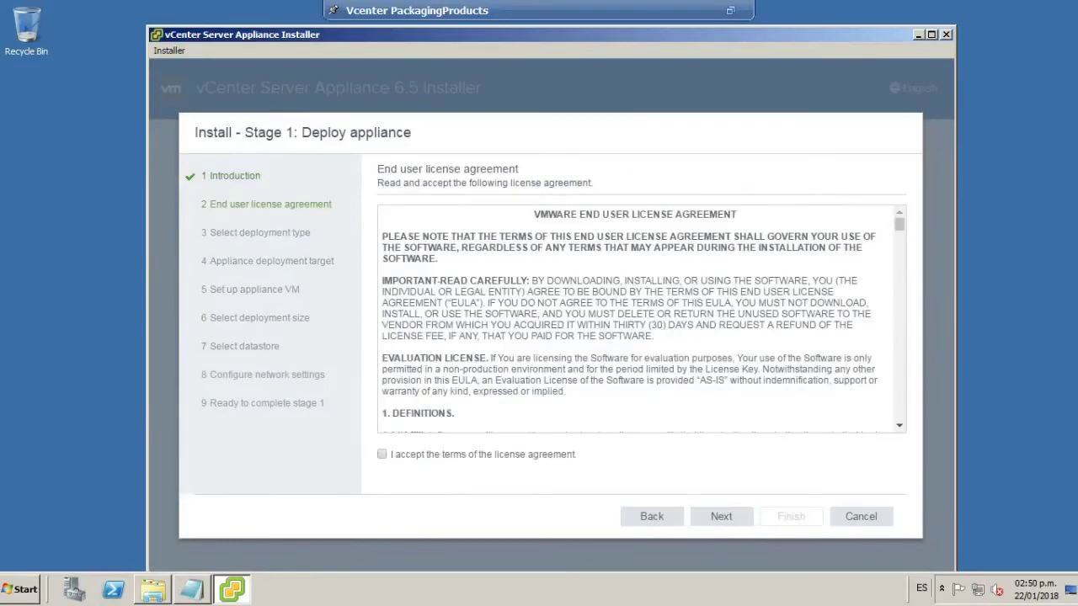
click(726, 519)
drag(644, 32, 647, 27)
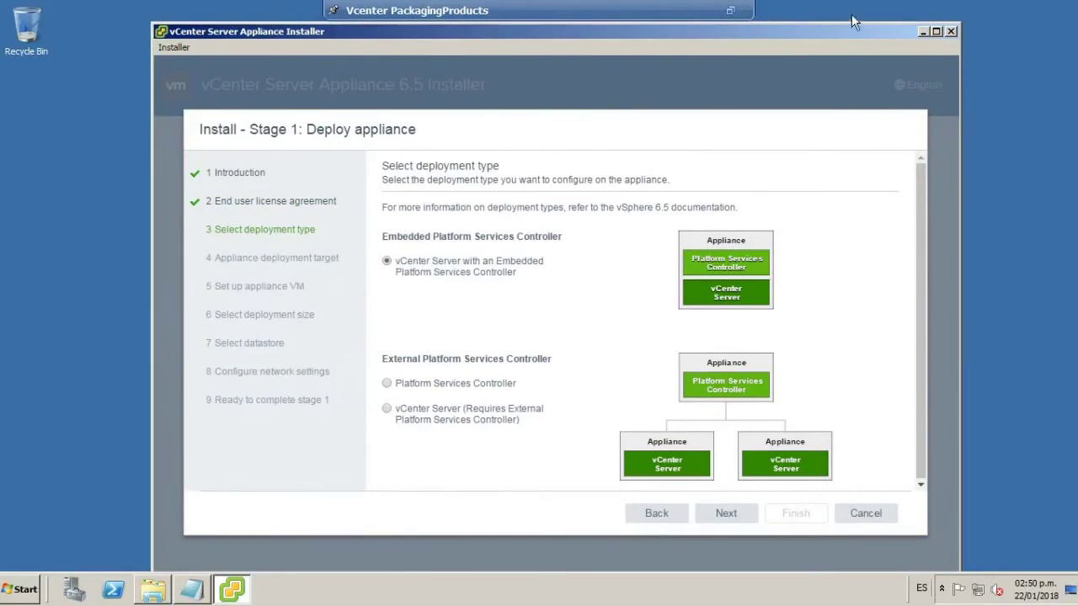
drag(842, 32, 808, 35)
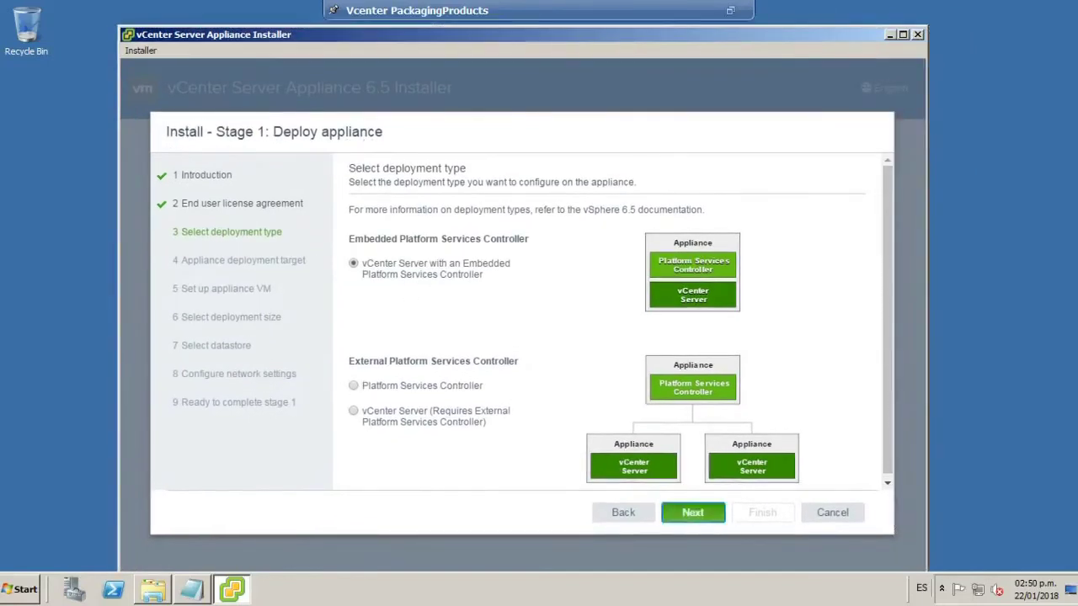
click(698, 516)
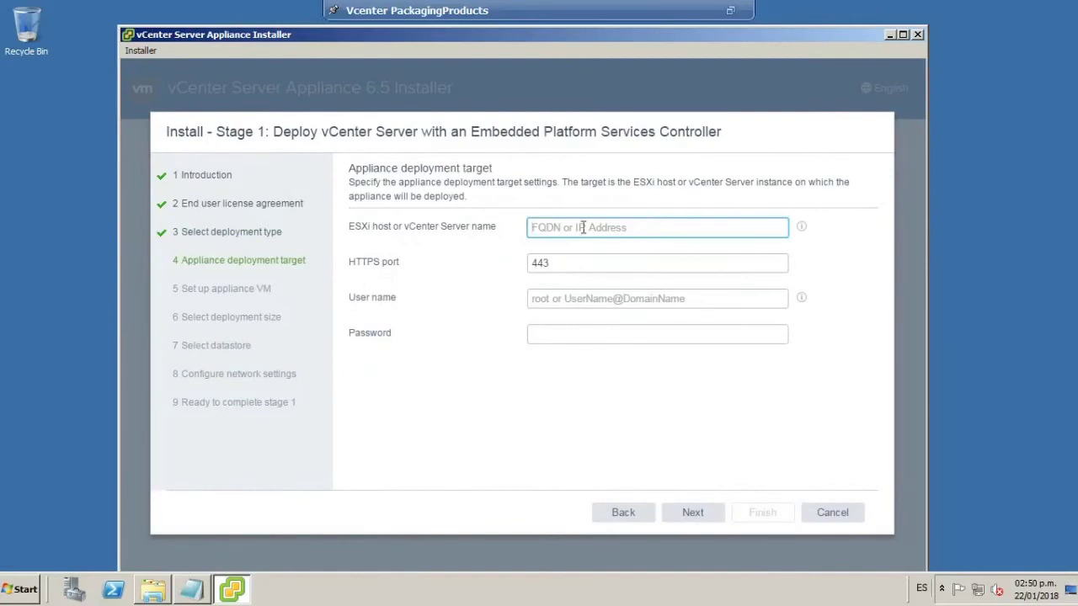
Enter 192.168.6.45 as the ESXi host address.
text(192.168.6.45)
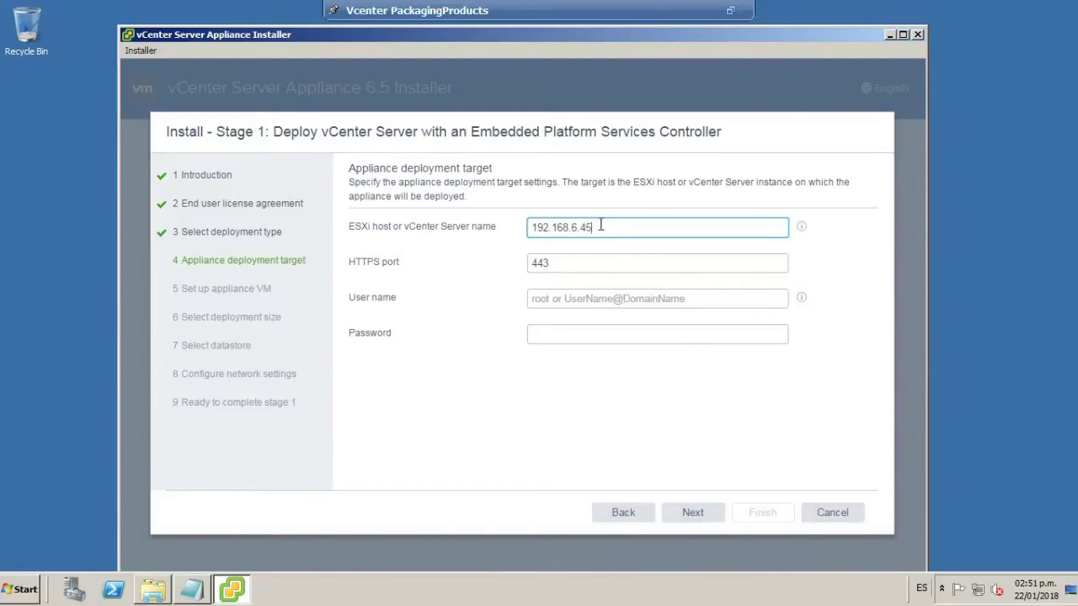
drag(604, 226, 513, 226)
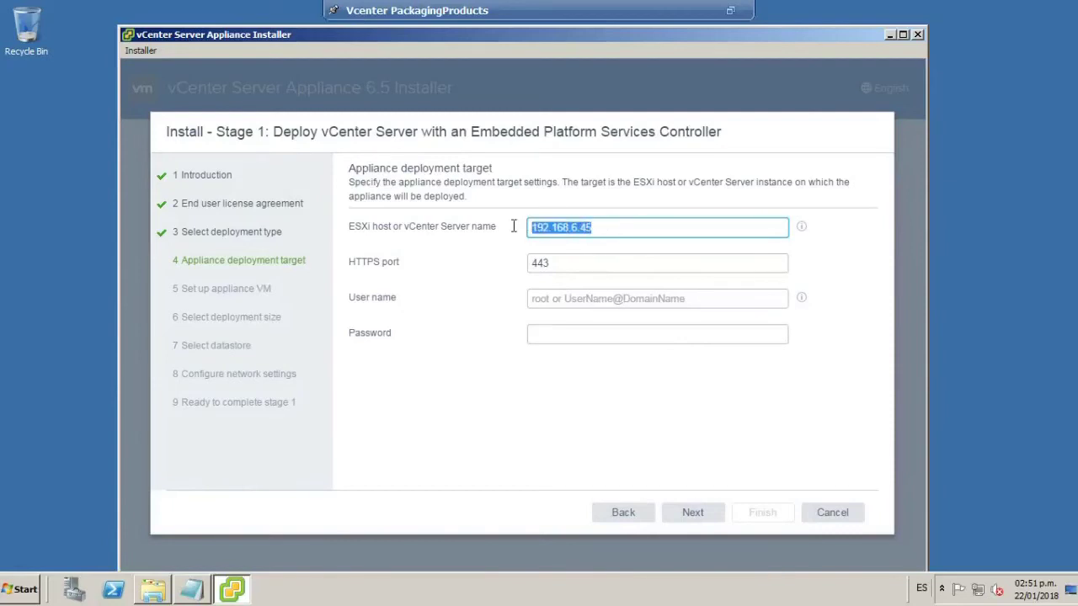
Check host 192.168.6.45 in the vSphere Client, then return the VM console to full screen.
click(730, 10)
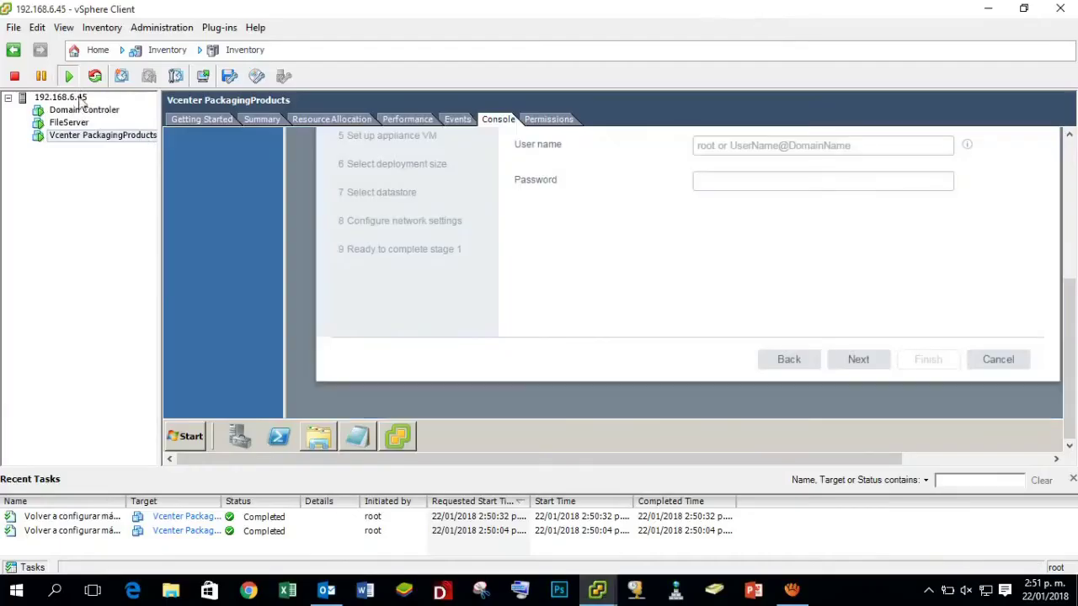
click(74, 98)
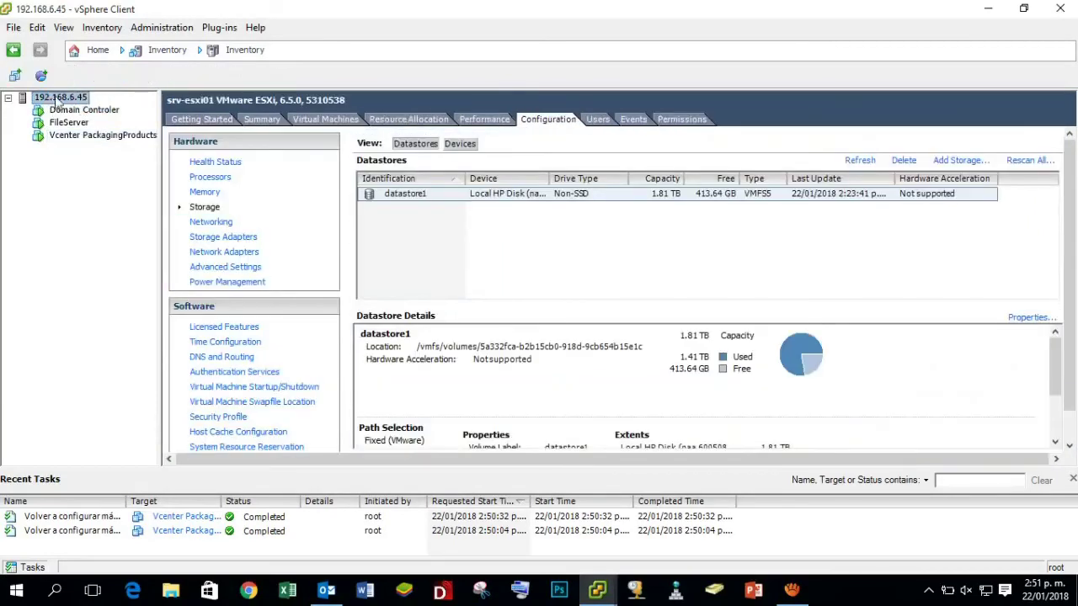
click(139, 137)
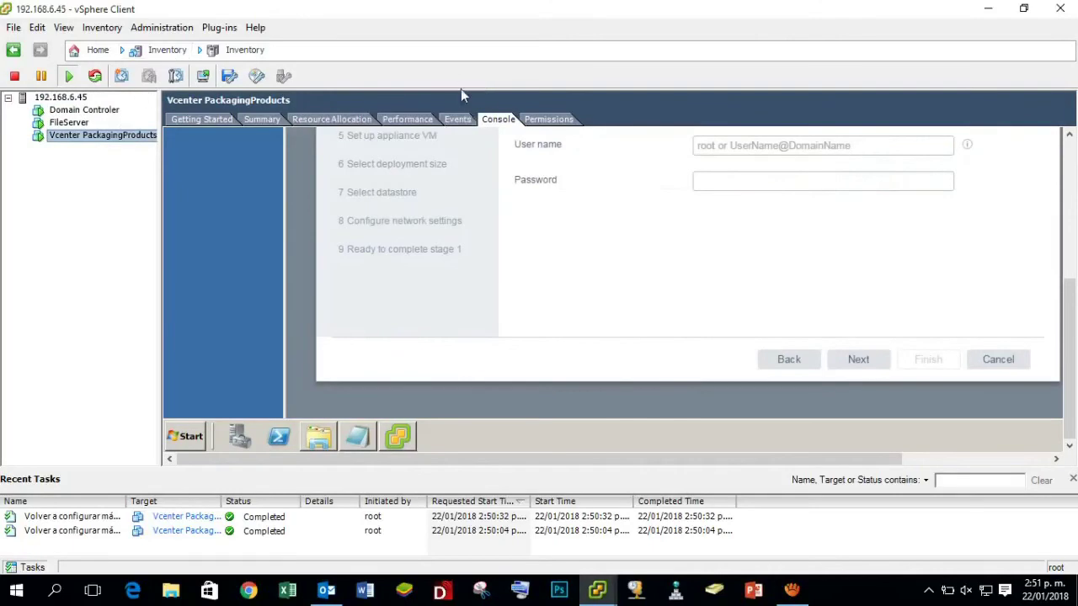
scroll(1069, 357, up, 5)
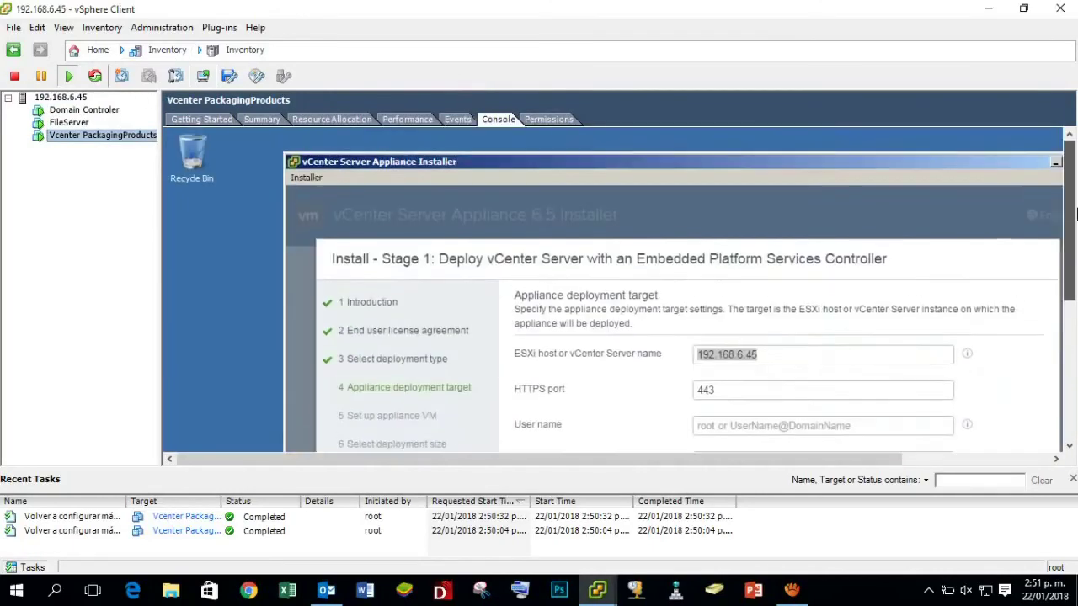
click(102, 27)
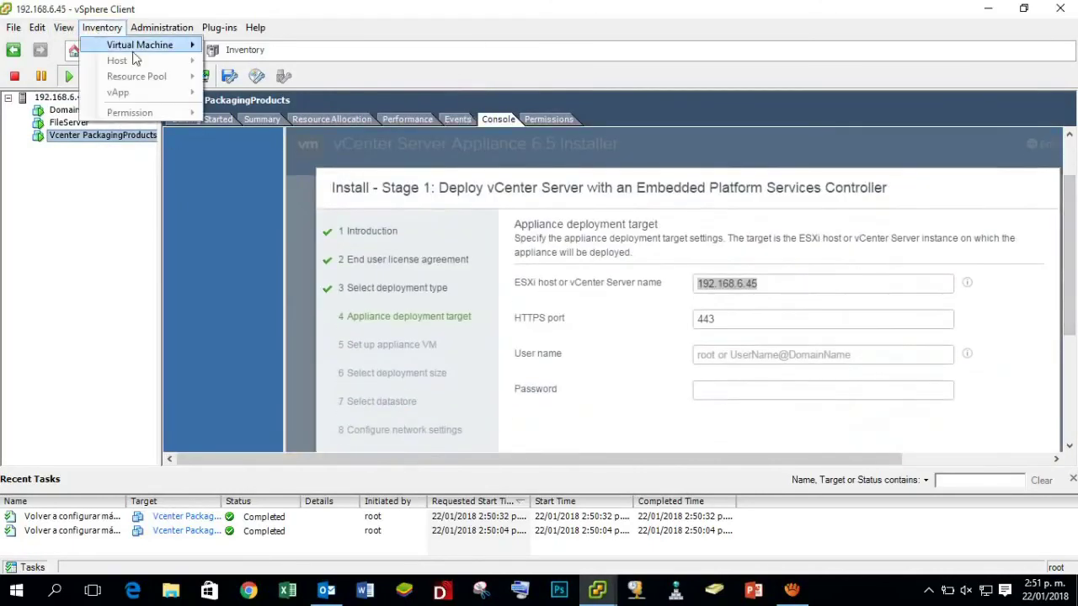
mouse_move(198, 49)
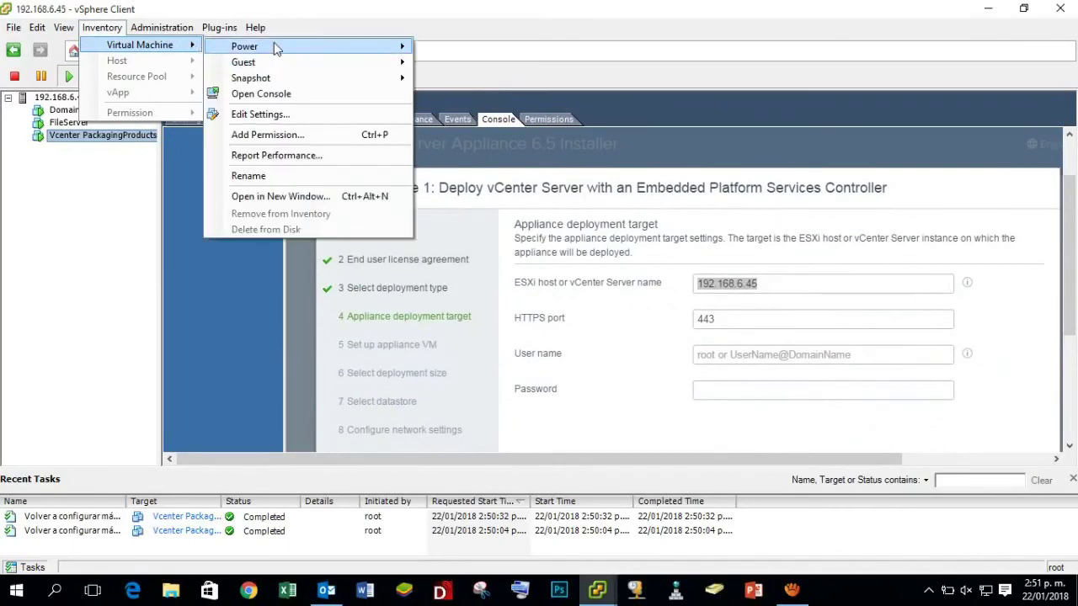
mouse_move(275, 65)
click(514, 81)
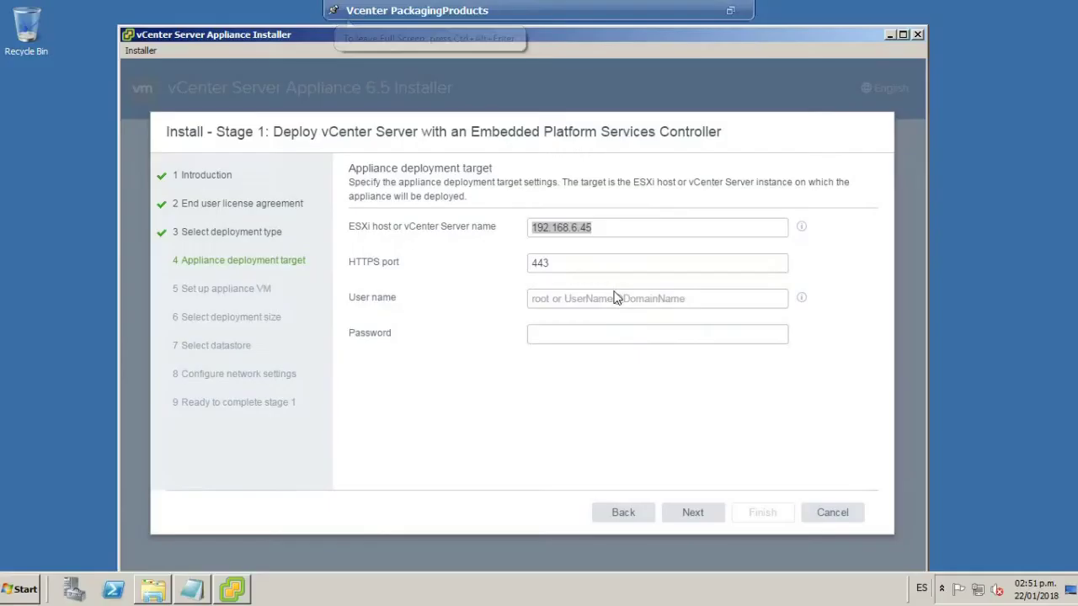
Enter user name root and the host password, then submit the connection details.
click(609, 237)
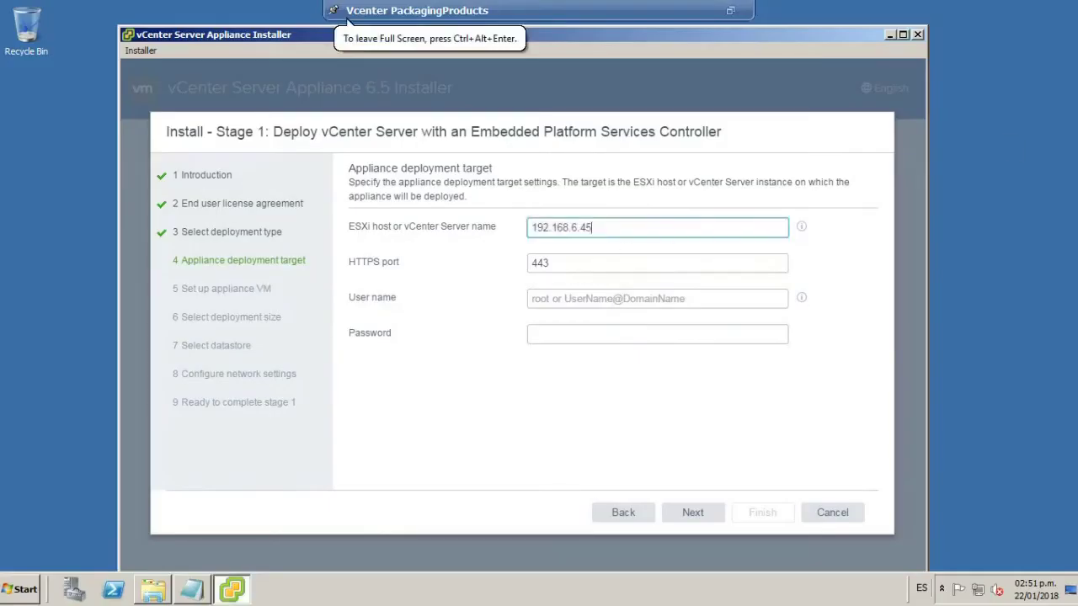
key(Tab)
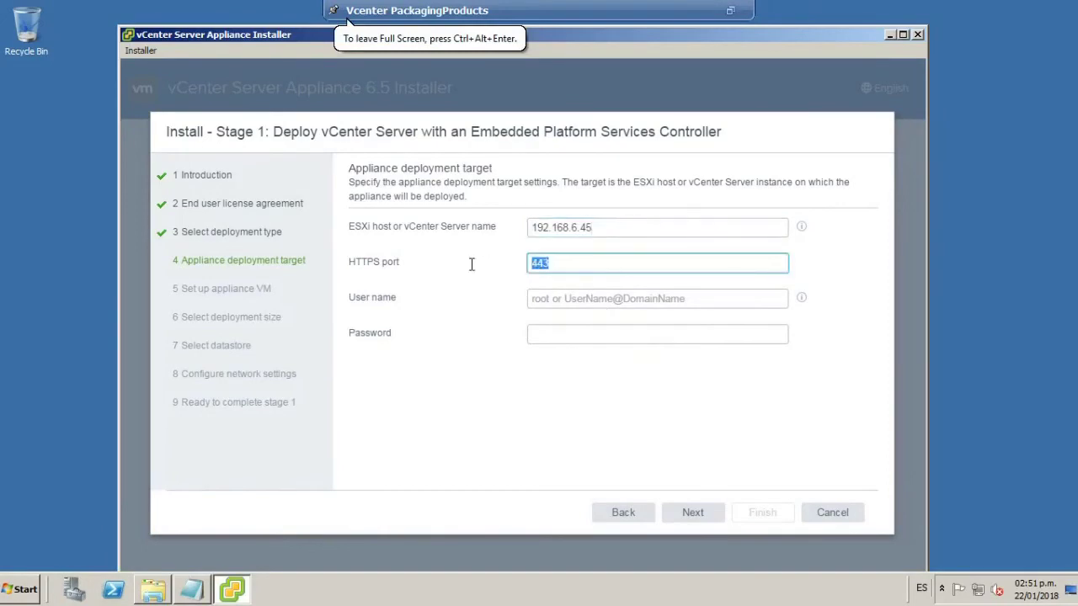
key(Tab)
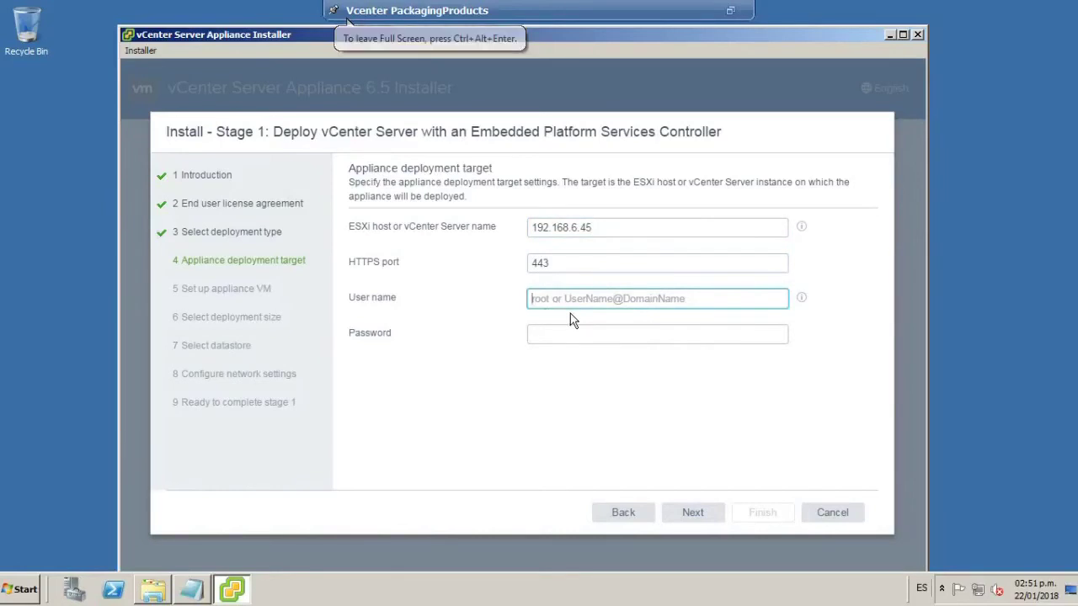
text(root)
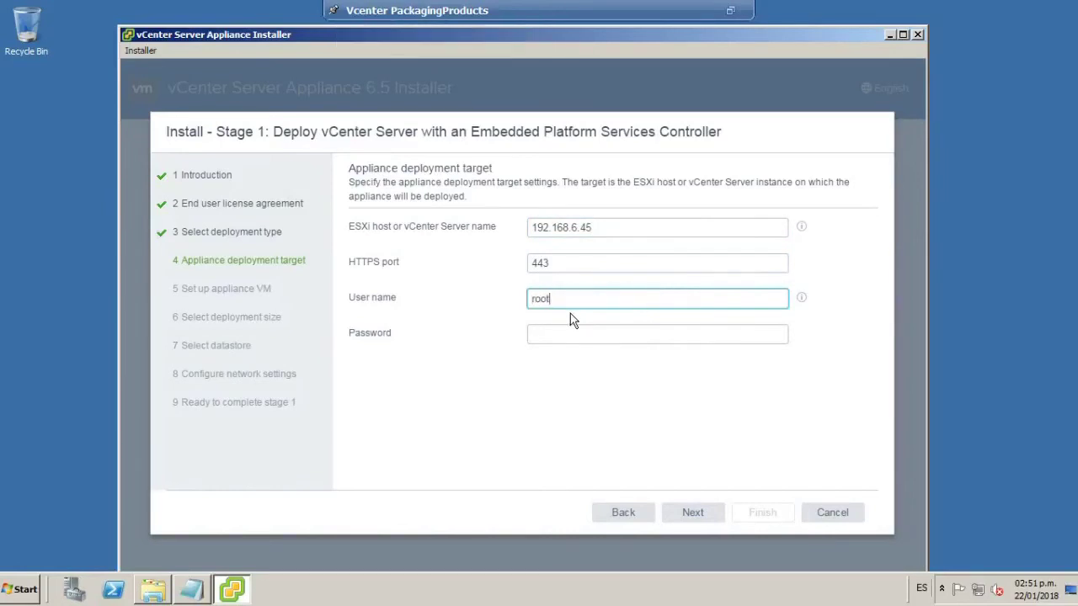
click(565, 336)
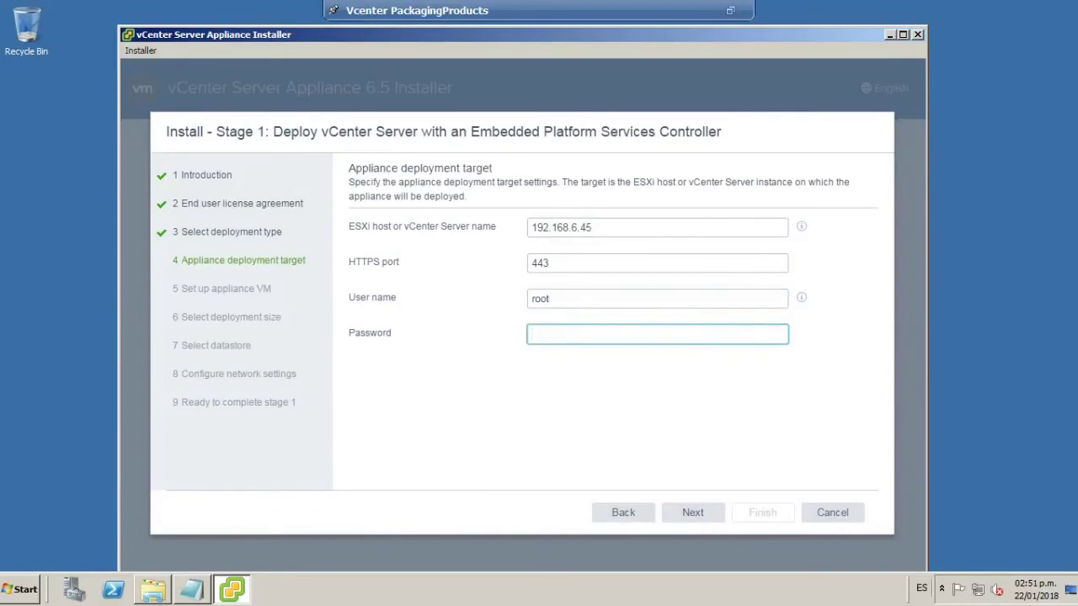
key(shift+Tab)
key(Tab)
click(696, 514)
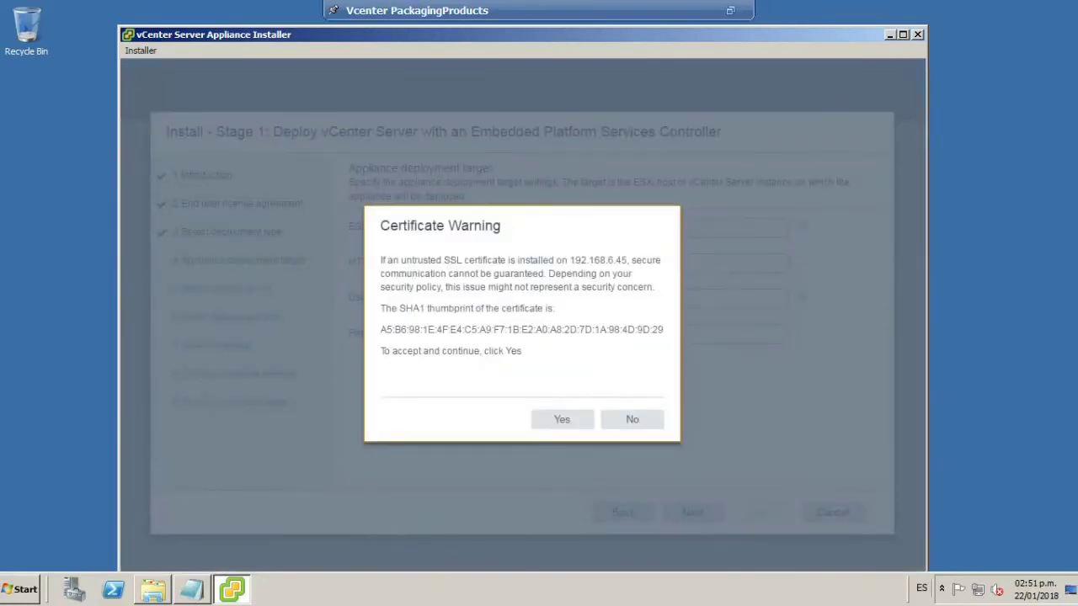
Accept the host's untrusted certificate warning to continue.
drag(389, 226, 522, 228)
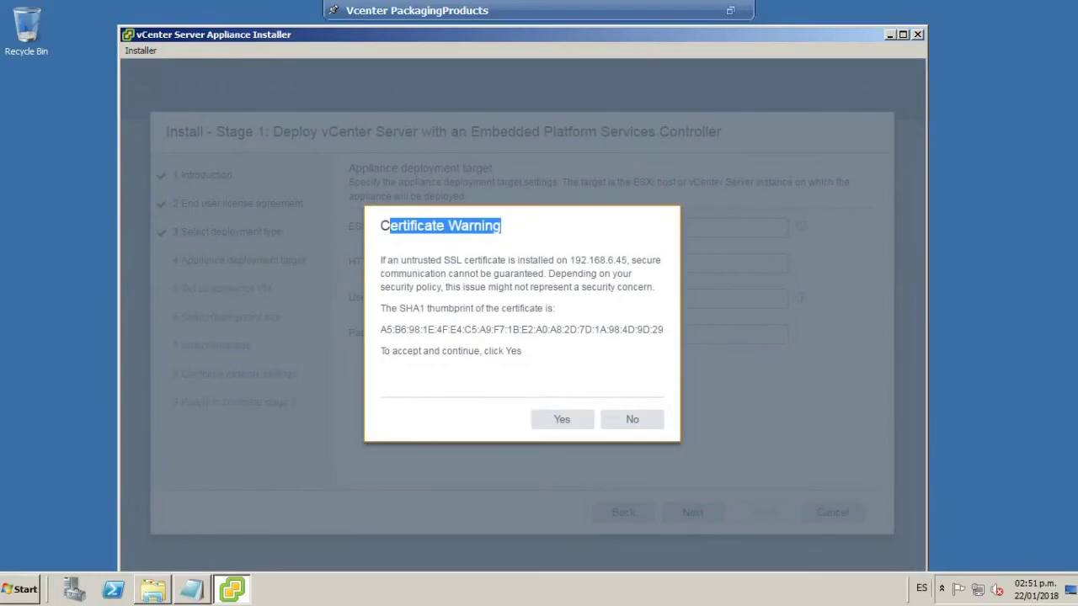
drag(381, 329, 561, 328)
click(562, 330)
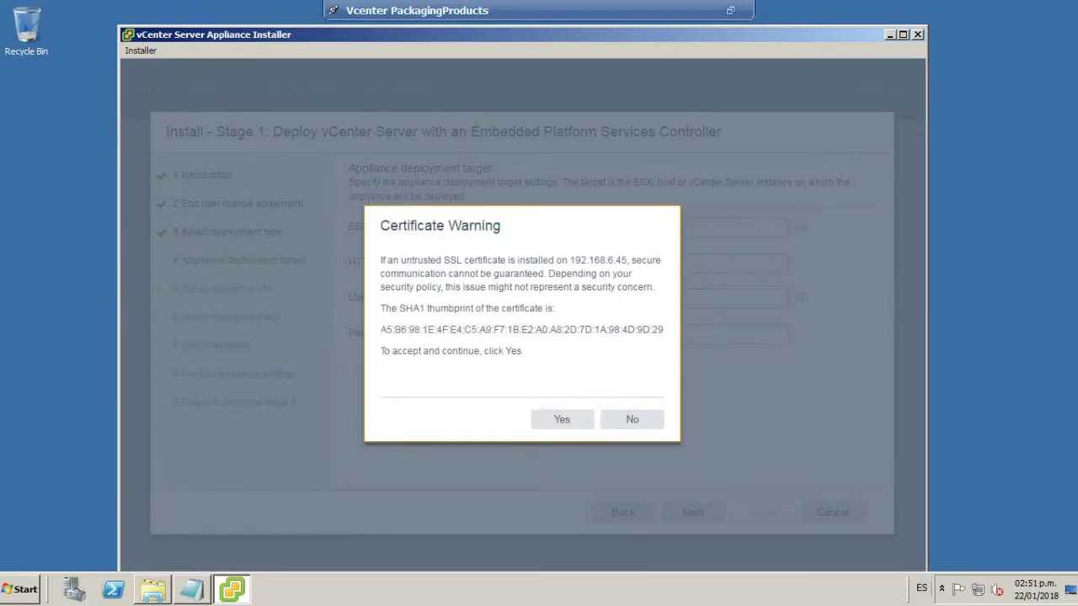
click(562, 421)
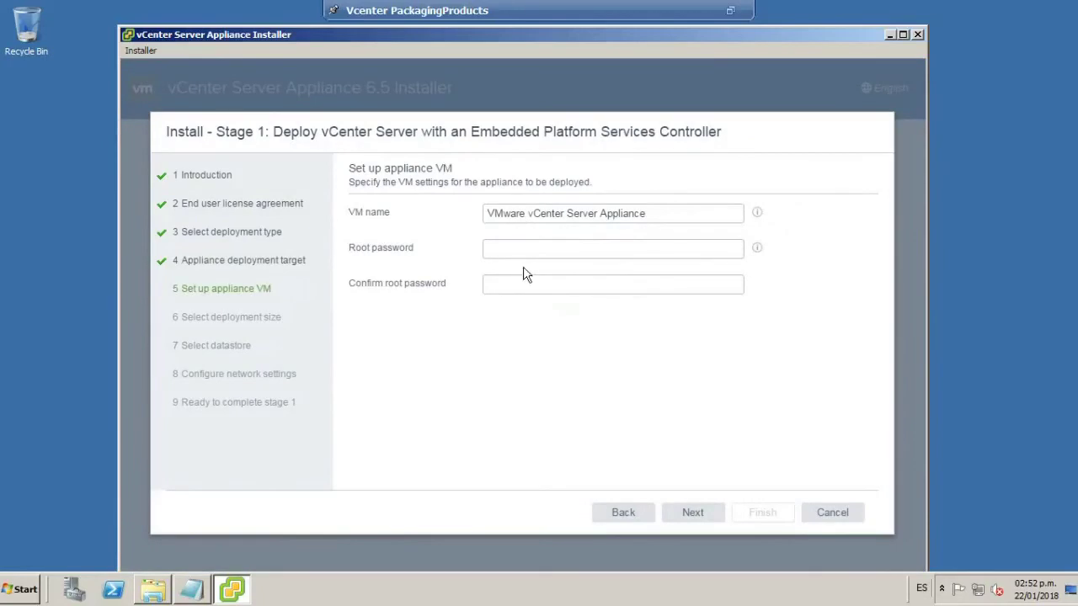
Keep the default VM name and type the appliance root password.
key(Tab)
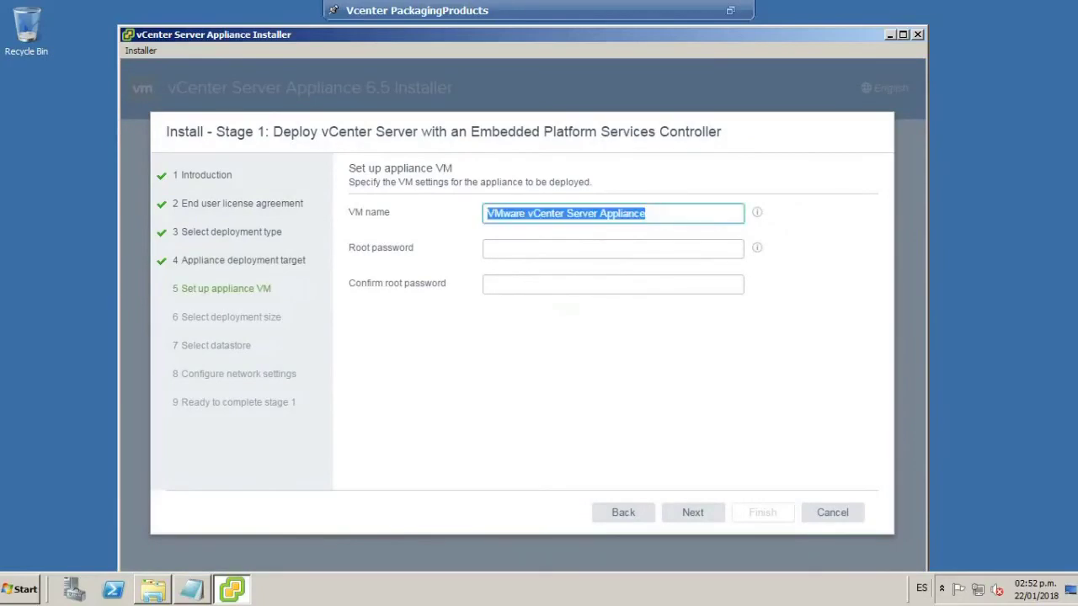
click(512, 245)
key(shift+Tab)
key(Tab)
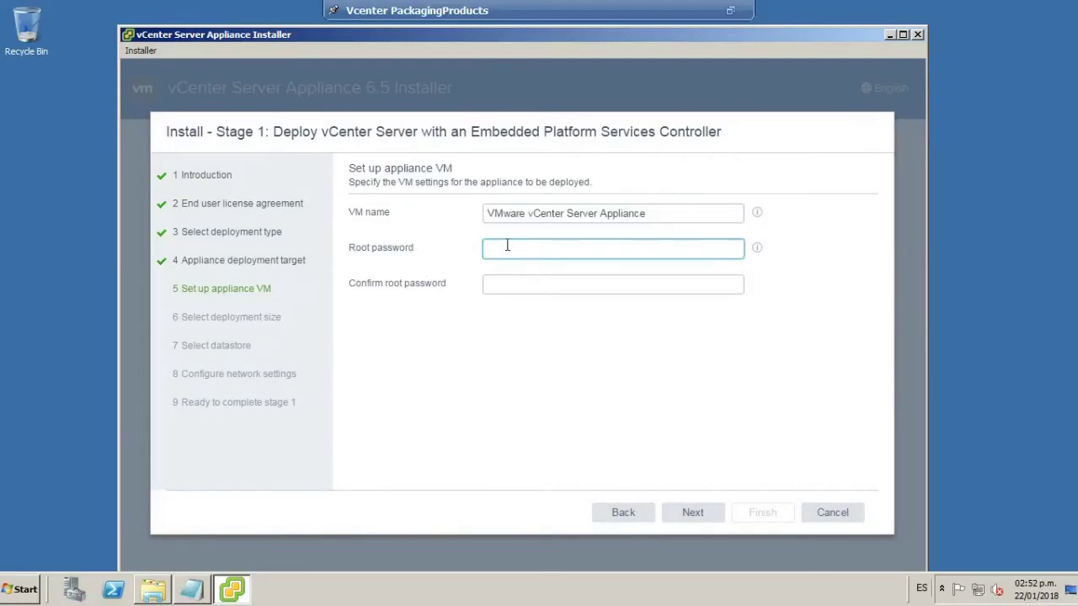
key(shift+Tab)
key(Tab)
key(shift+Tab)
click(526, 250)
text(VM)
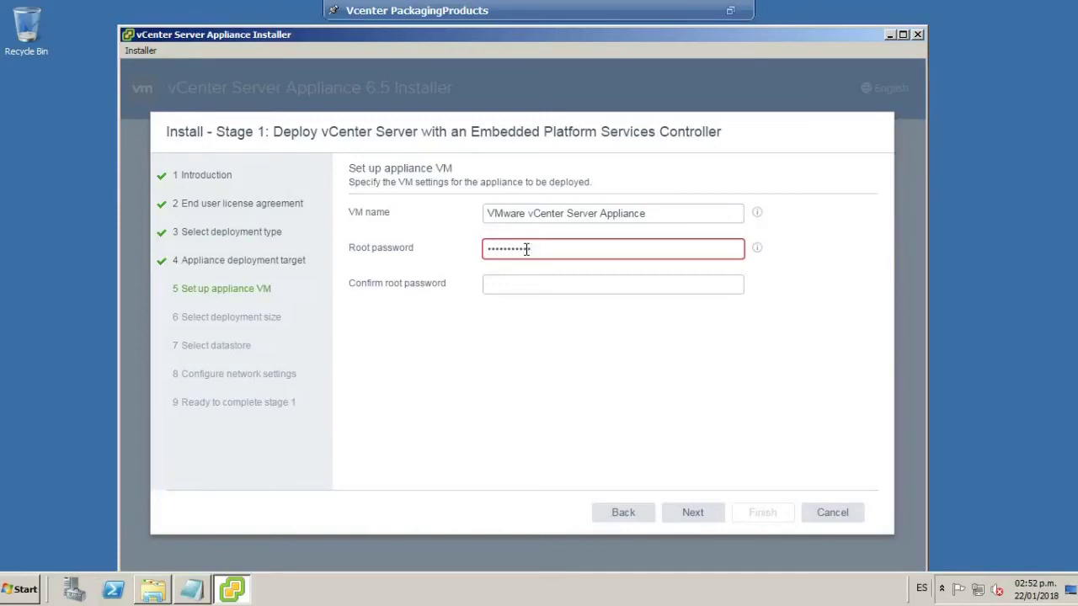
text(1!)
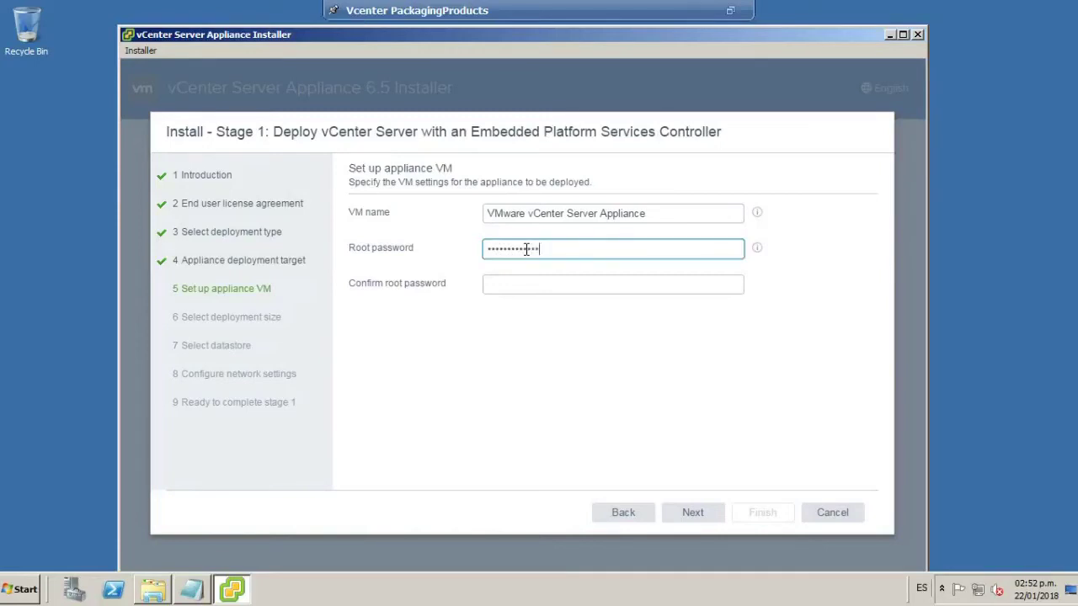
Re-enter the root password in the confirm field and proceed.
click(522, 287)
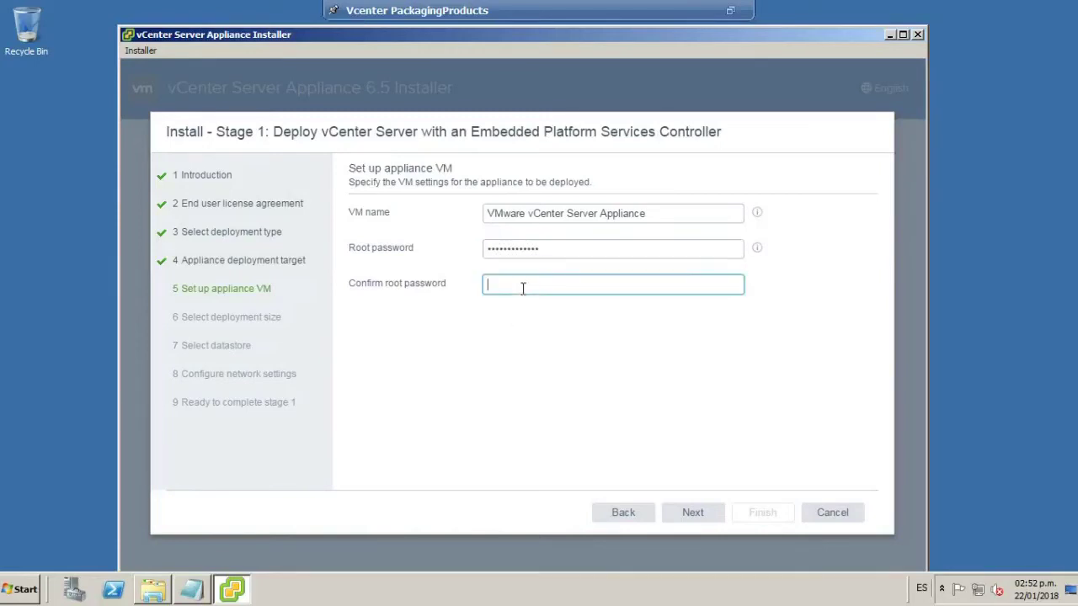
text(V)
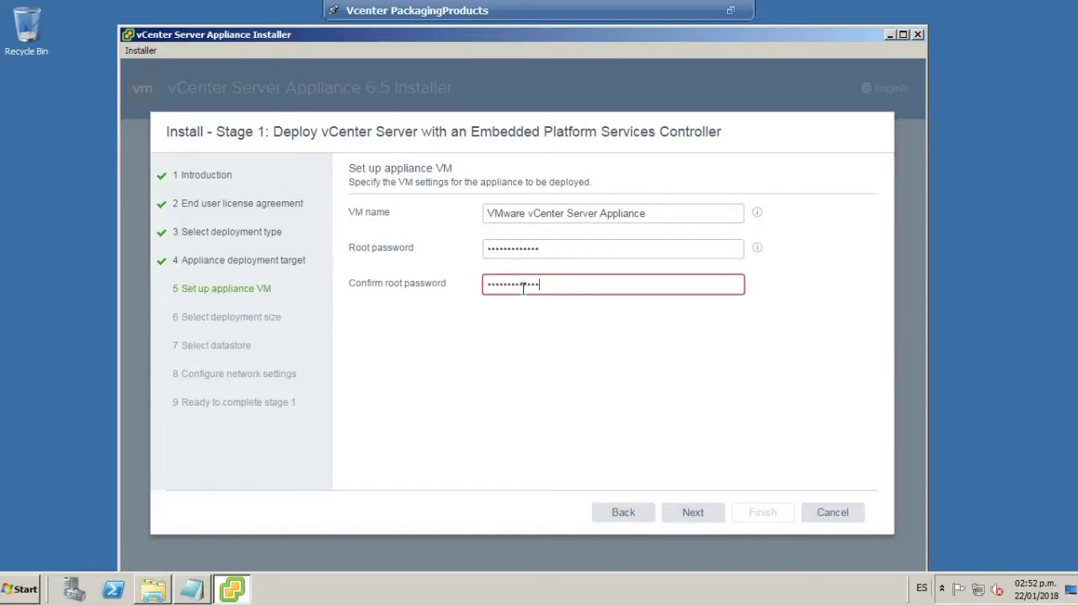
click(591, 244)
click(587, 285)
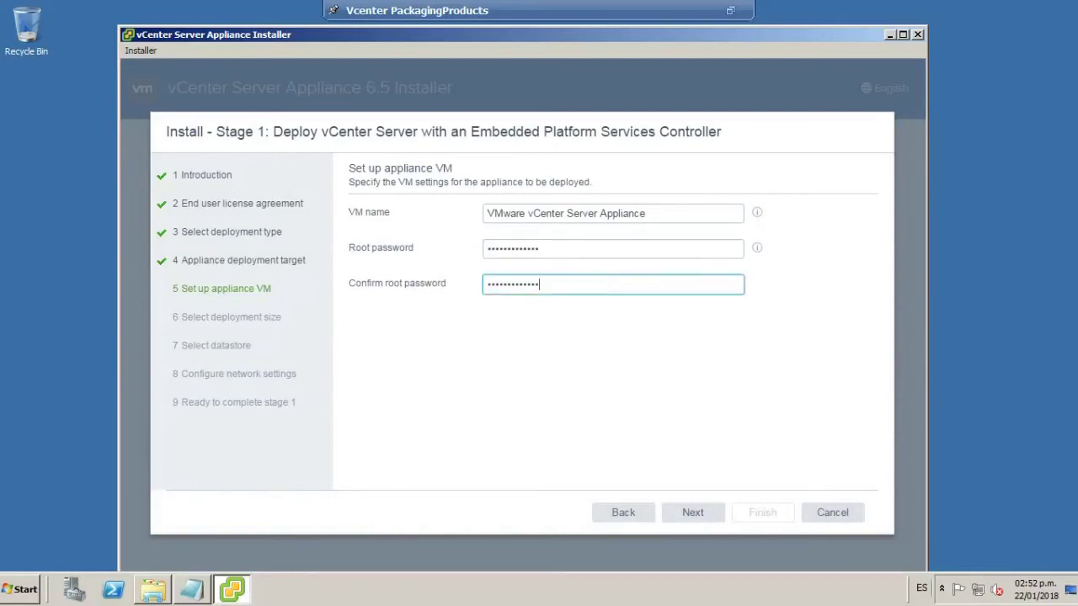
click(693, 512)
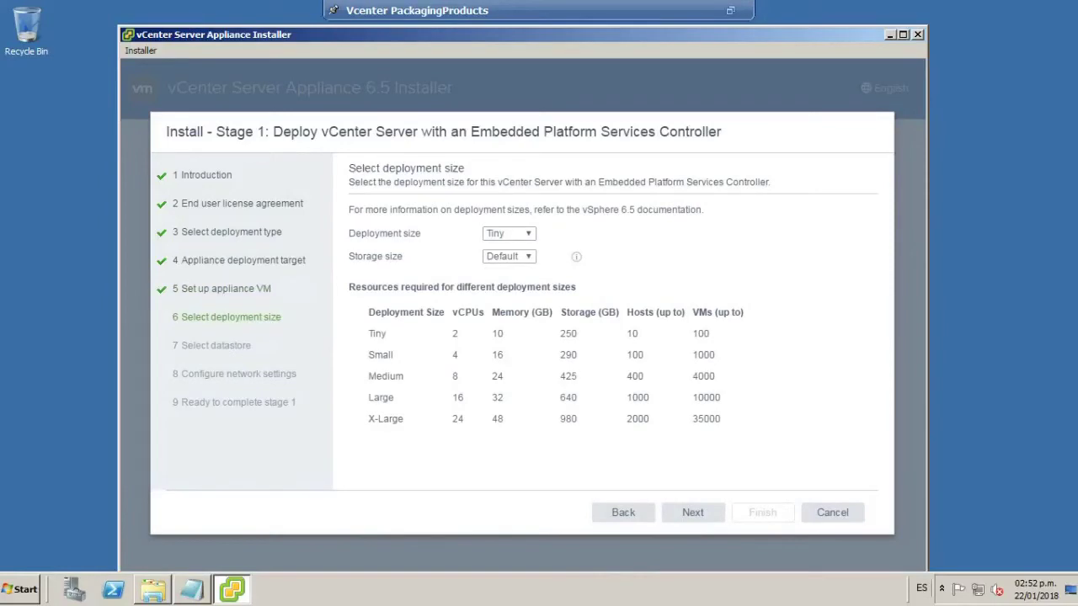
Keep Tiny deployment size and Default storage size, then continue.
drag(564, 36, 581, 36)
click(546, 240)
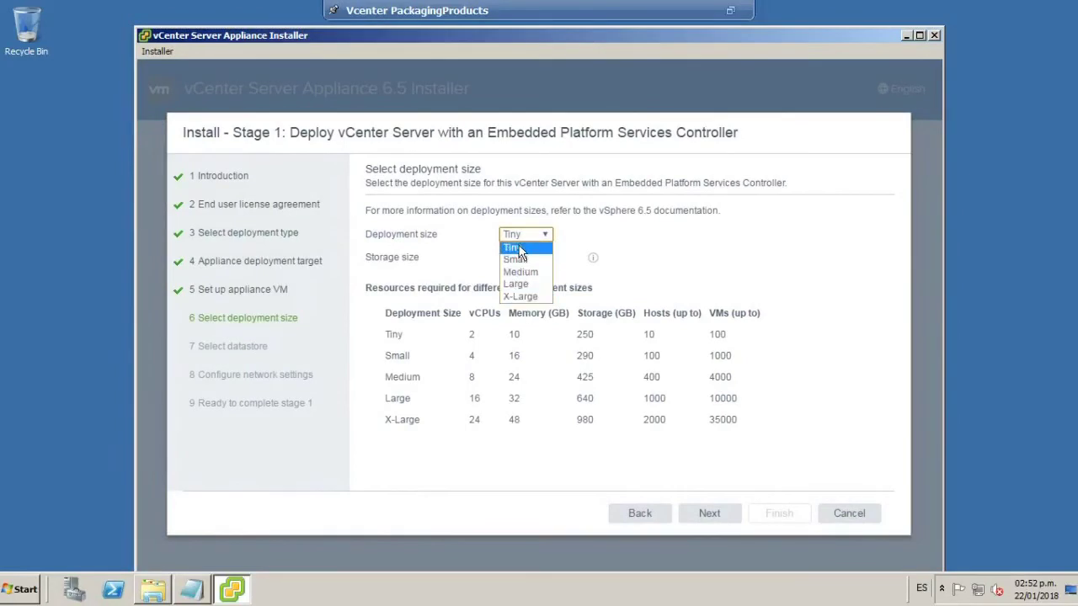
click(515, 247)
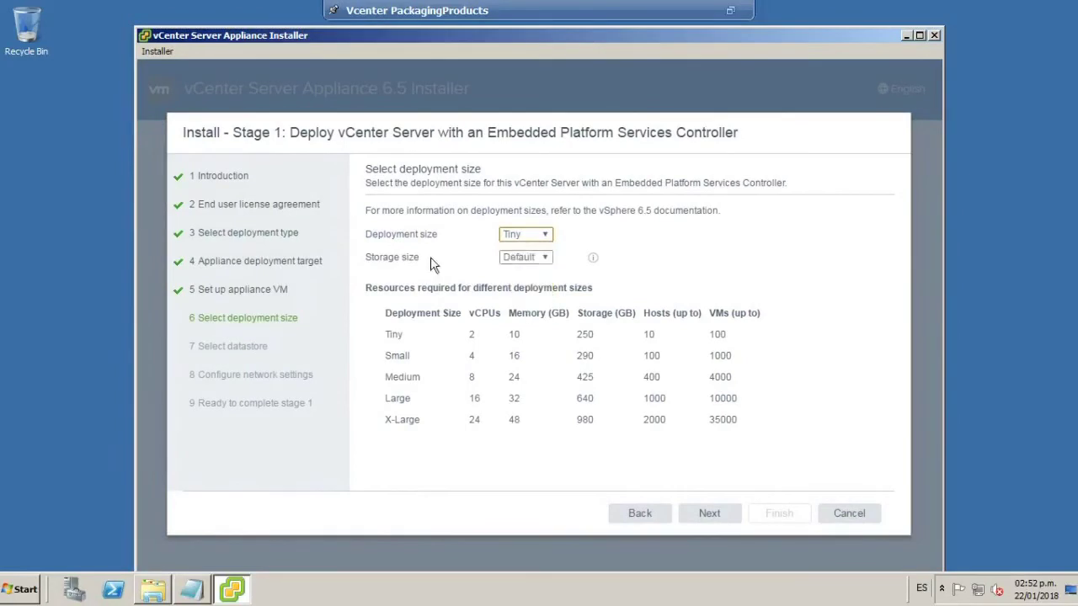
click(547, 261)
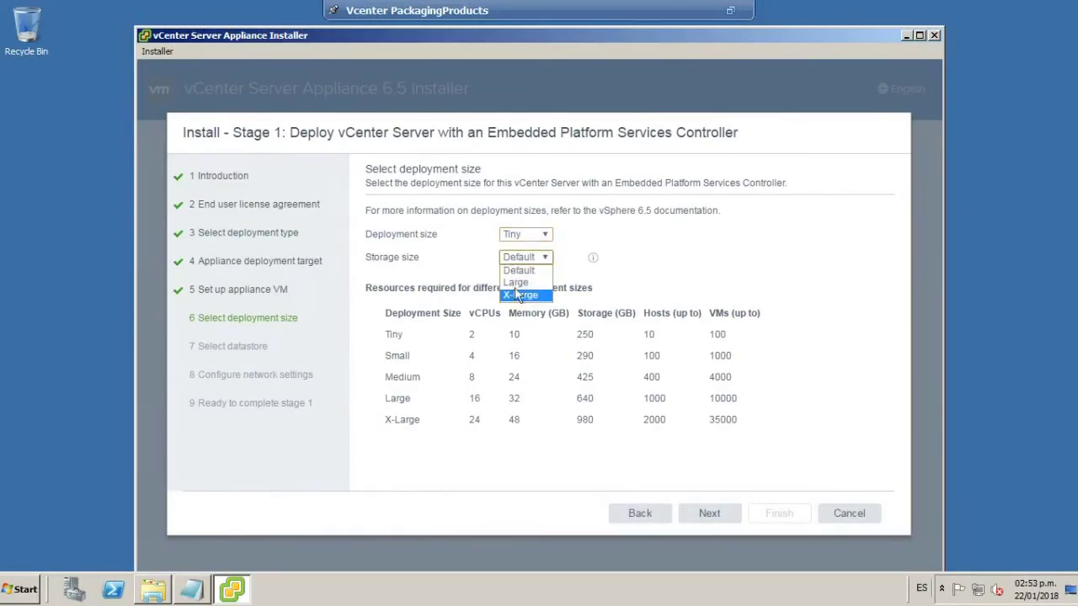
click(532, 273)
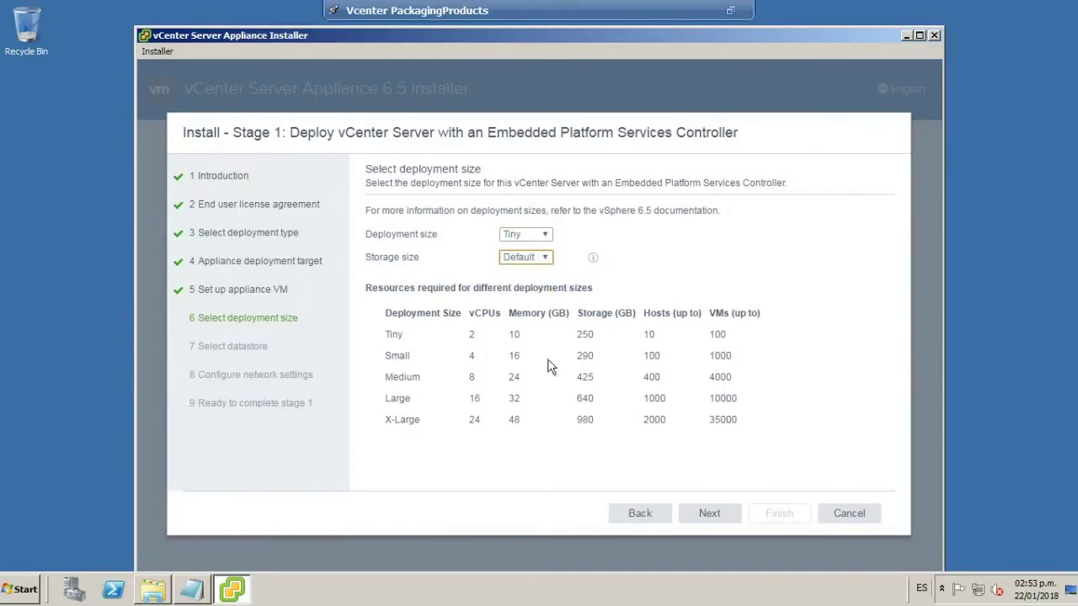
drag(386, 355, 420, 378)
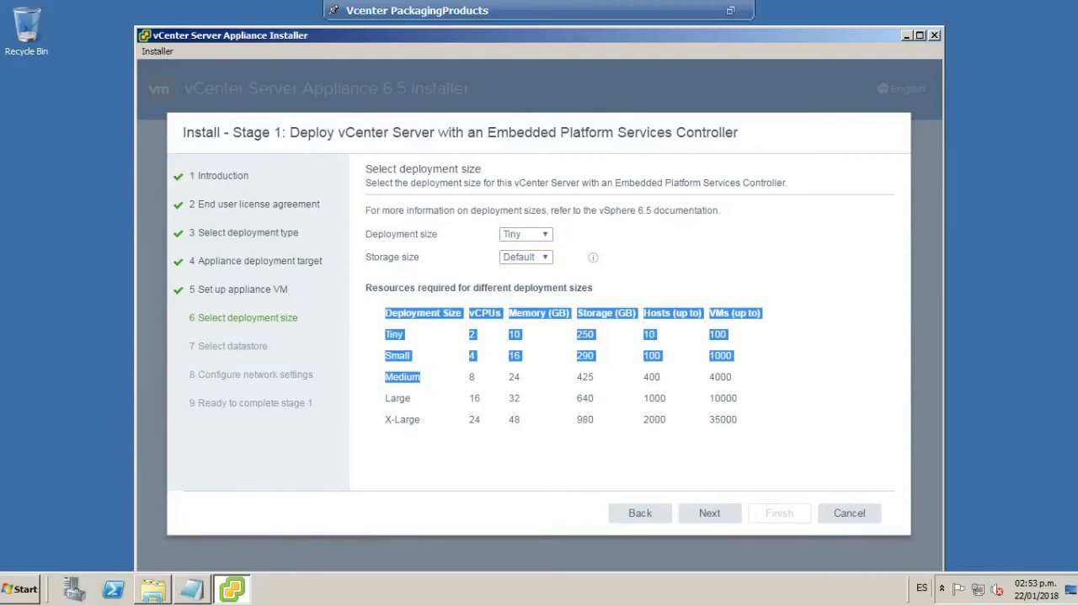
click(690, 296)
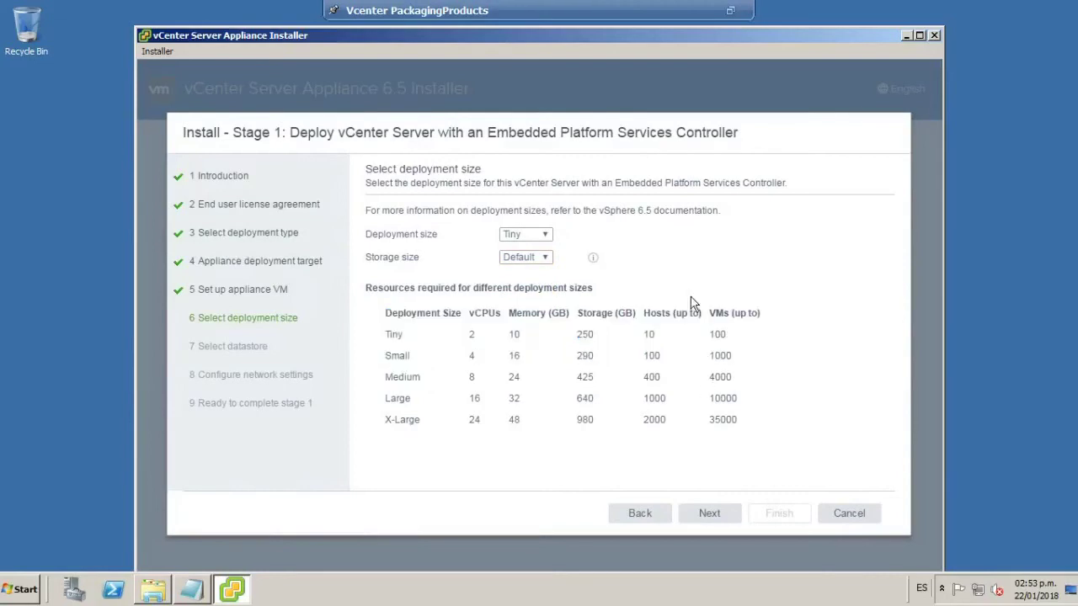
click(716, 516)
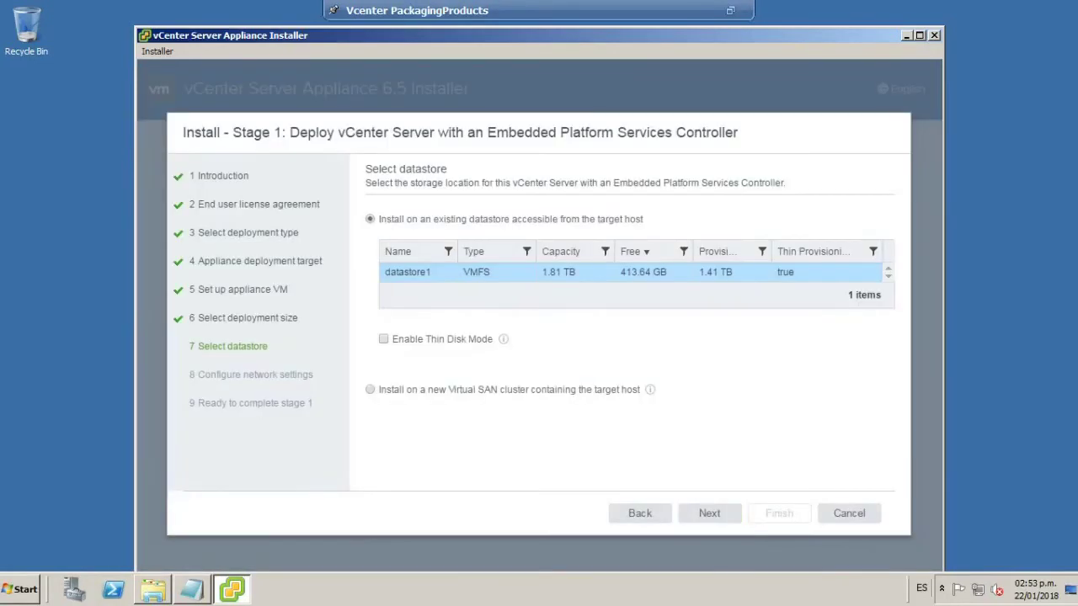
Choose datastore1 as the existing datastore for the appliance and continue.
click(494, 279)
drag(370, 169, 455, 172)
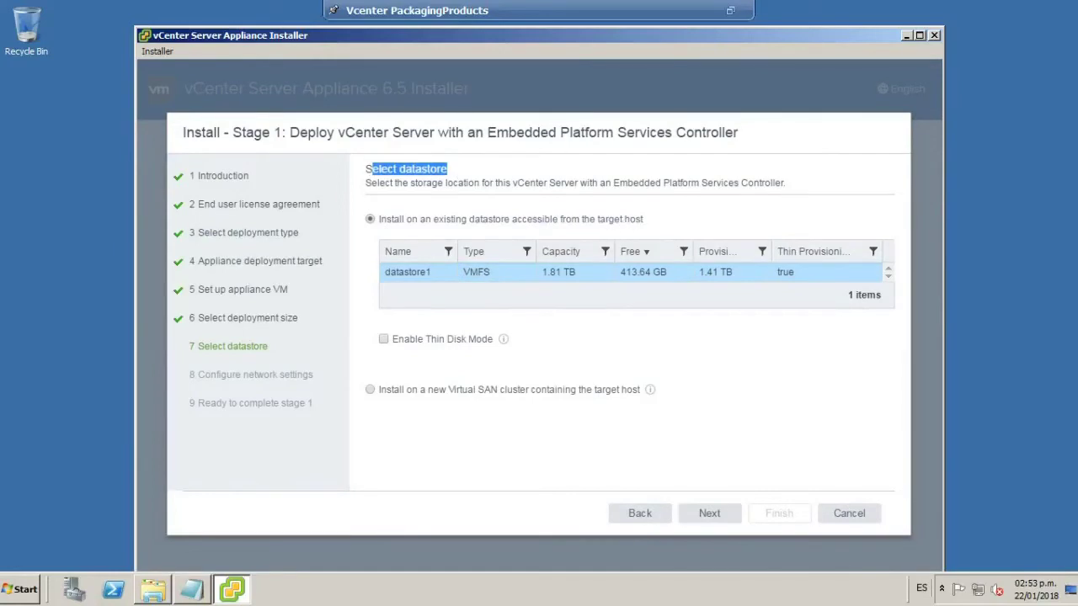
click(576, 272)
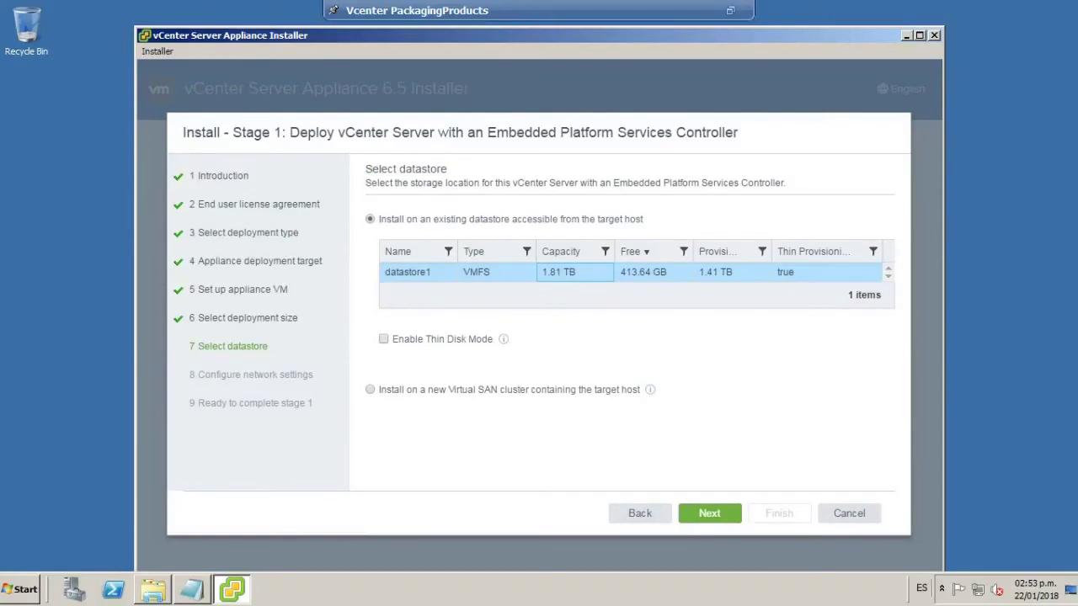
click(713, 515)
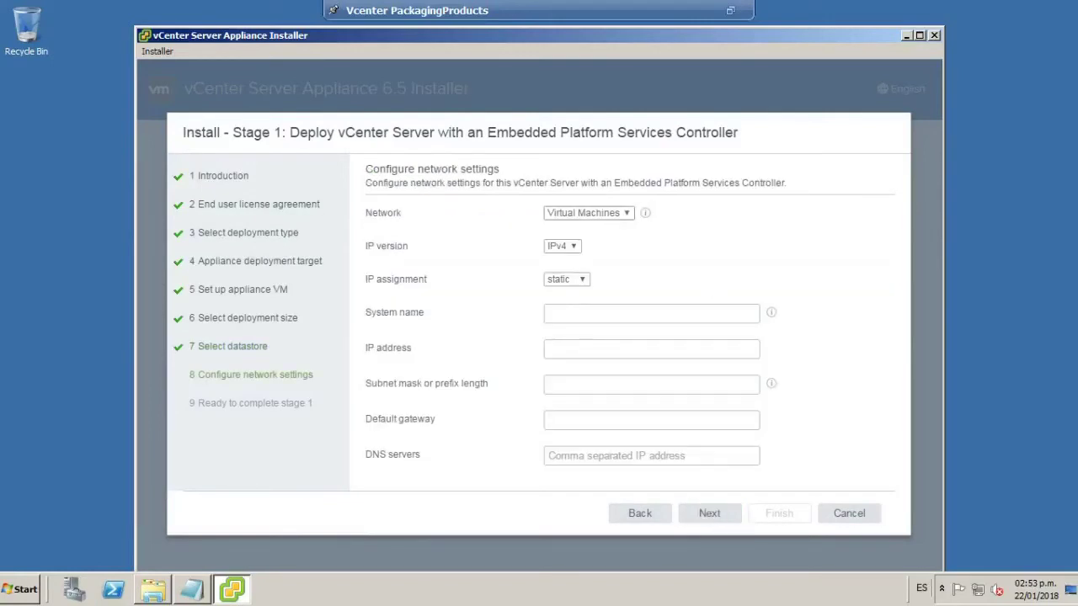
Put the appliance on the Veeam Backup network, keeping IPv4 and static IP assignment.
click(626, 214)
click(627, 220)
click(626, 212)
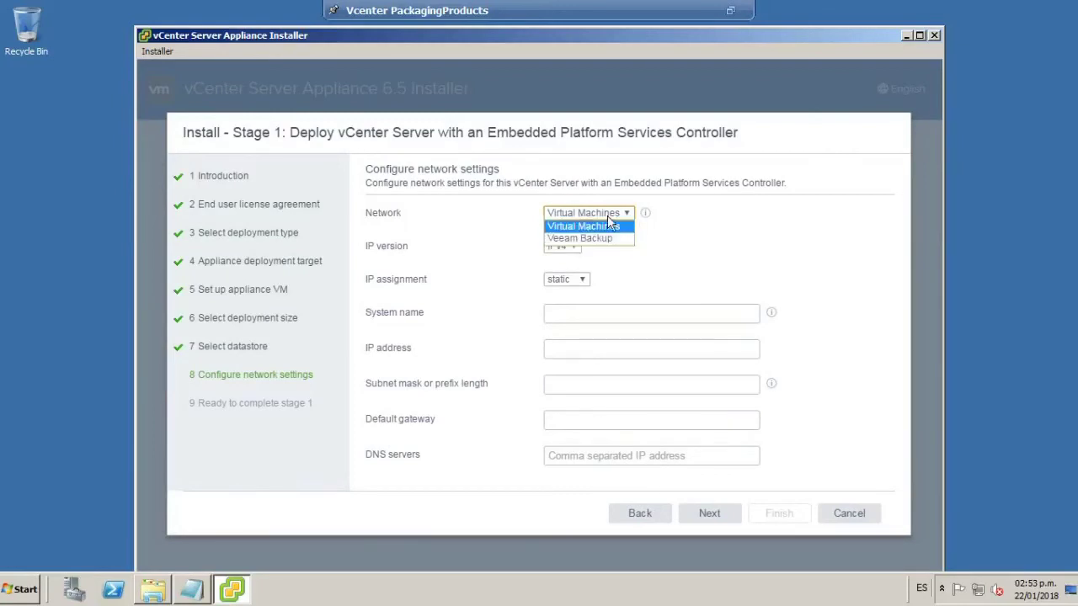
click(616, 242)
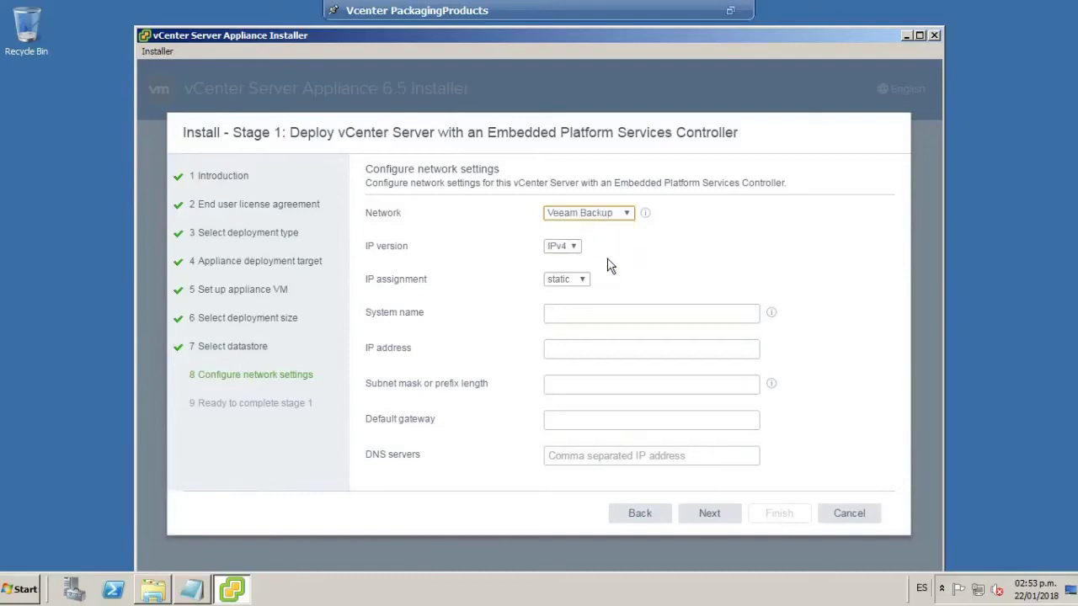
click(627, 217)
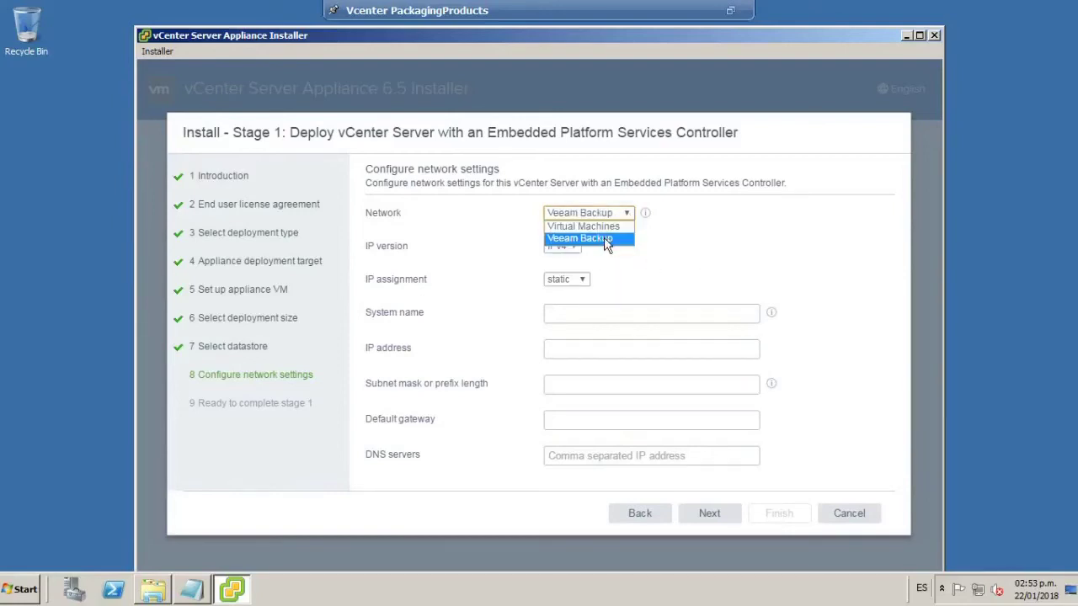
click(608, 242)
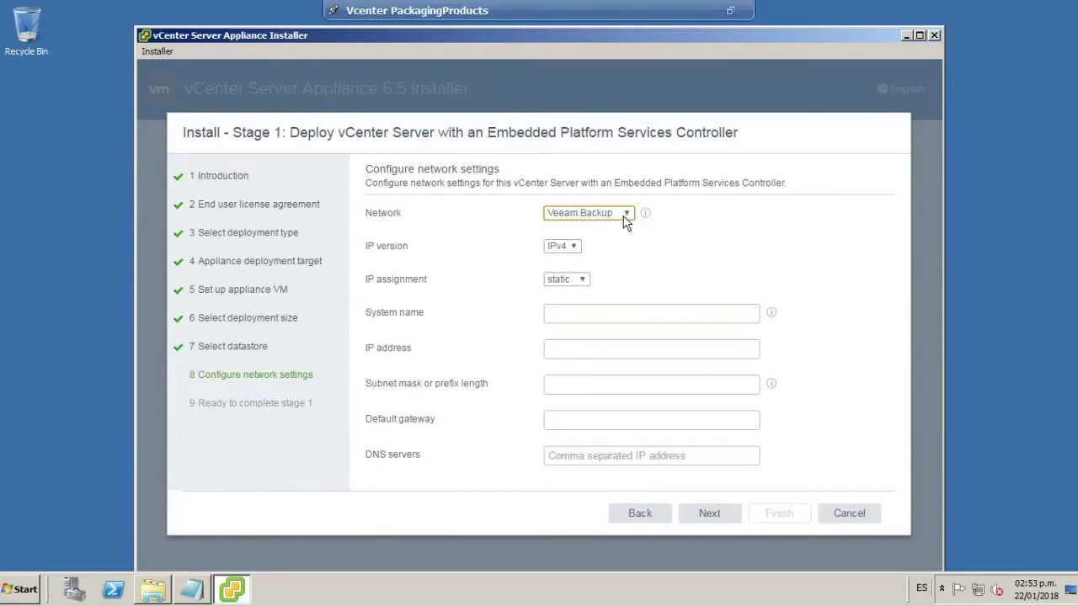
click(574, 251)
click(578, 258)
click(583, 281)
click(580, 292)
Re-select Veeam Backup as the network and leave the full-screen VM console.
click(589, 313)
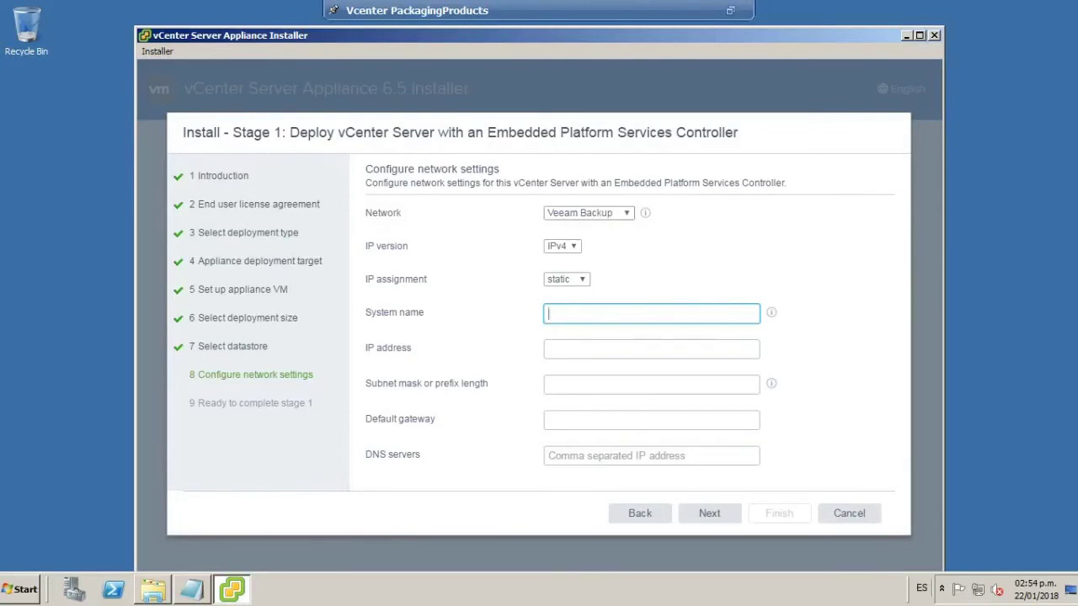
click(627, 214)
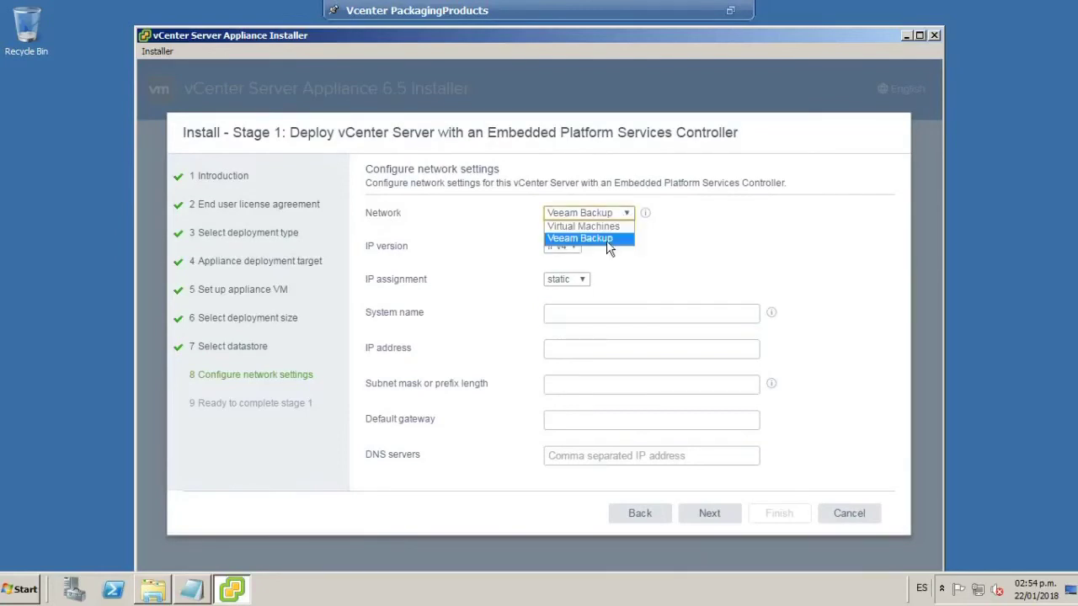
click(608, 239)
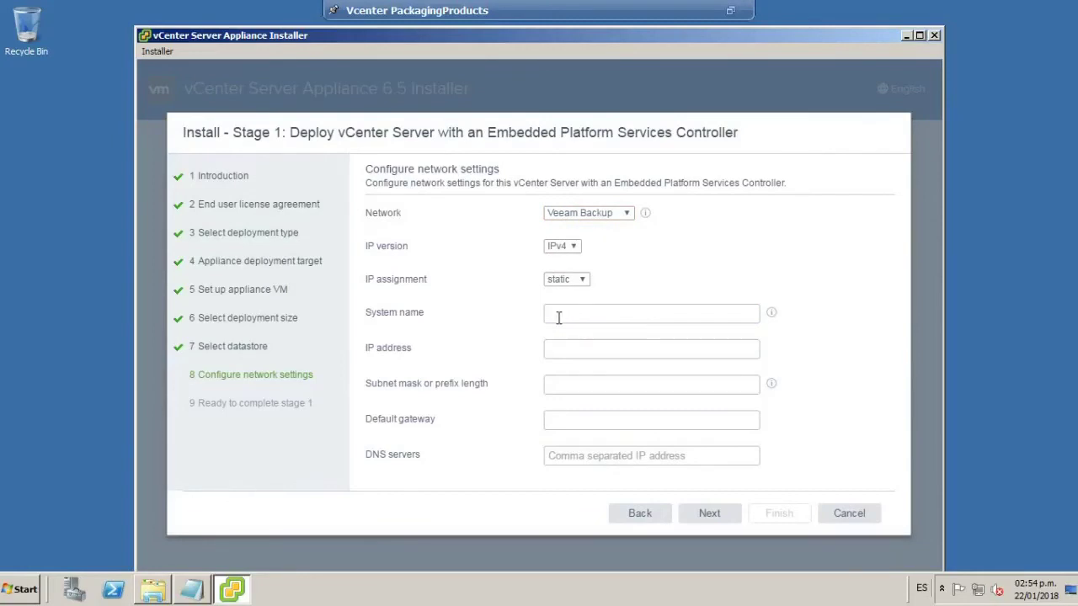
click(602, 313)
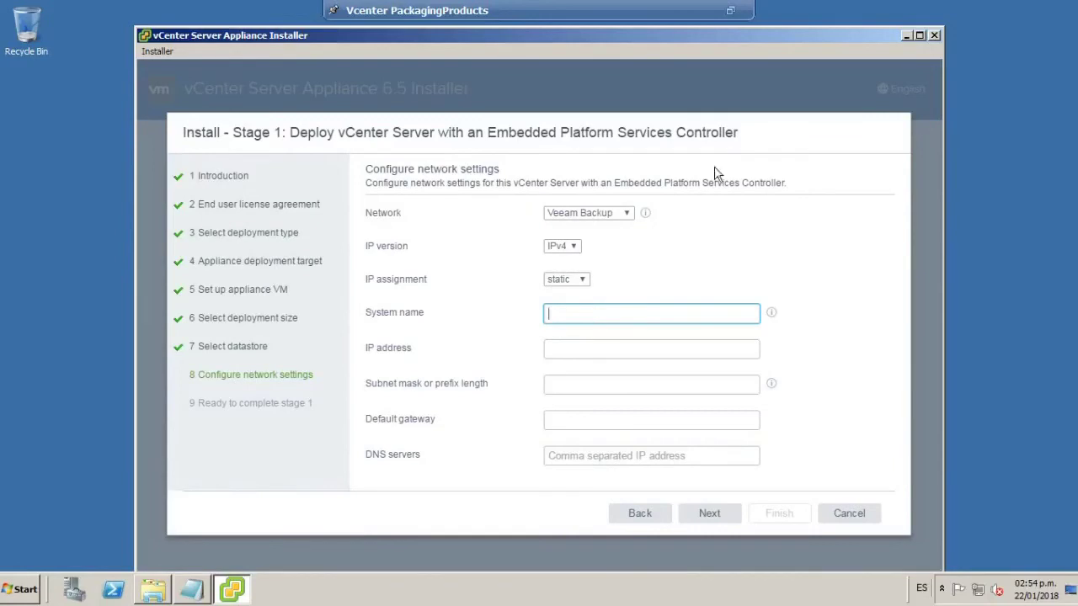
click(728, 8)
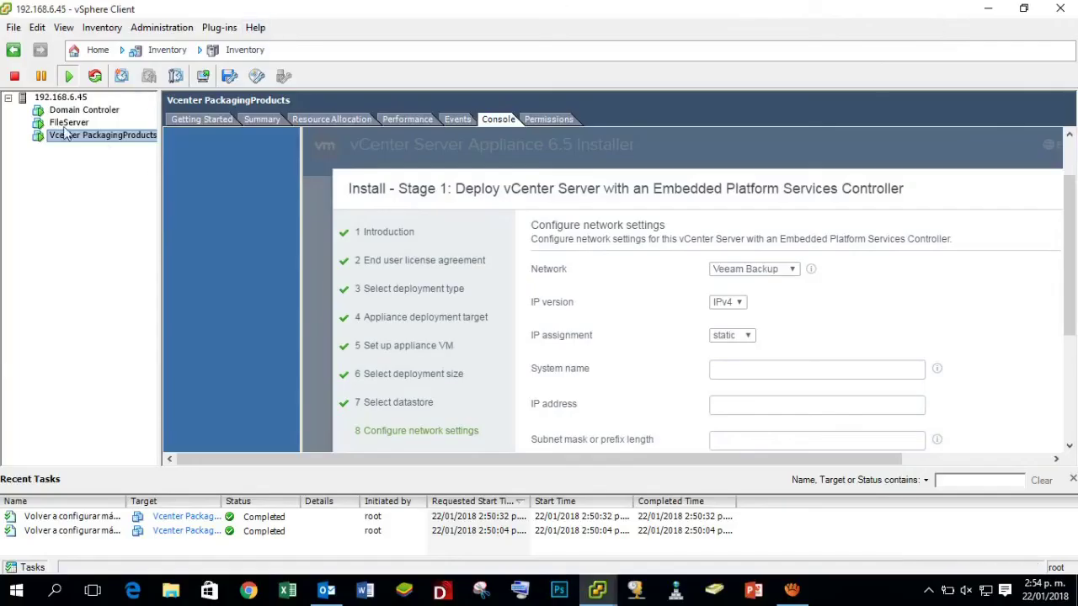
Confirm in Vcenter PackagingProducts VM settings that Adaptador de red 1 uses Veeam Backup, then apply.
right_click(107, 141)
click(172, 214)
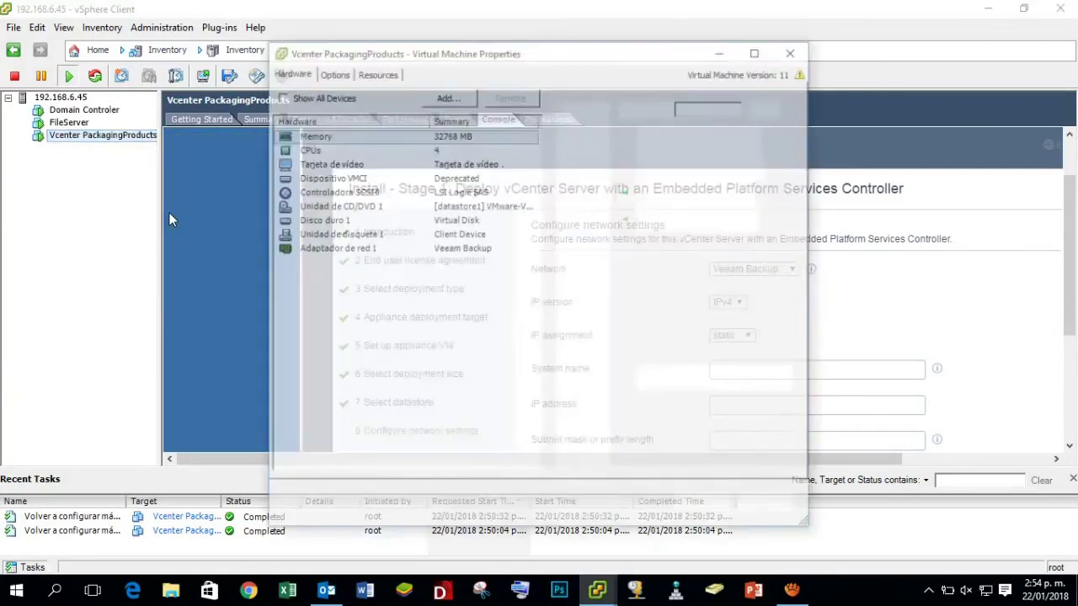
click(341, 250)
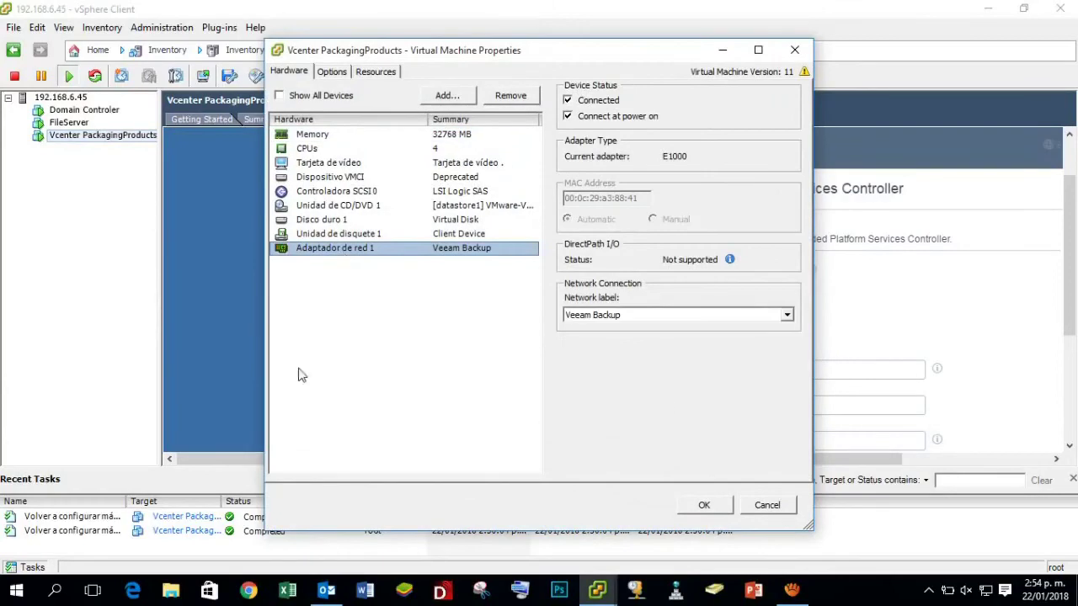
click(705, 505)
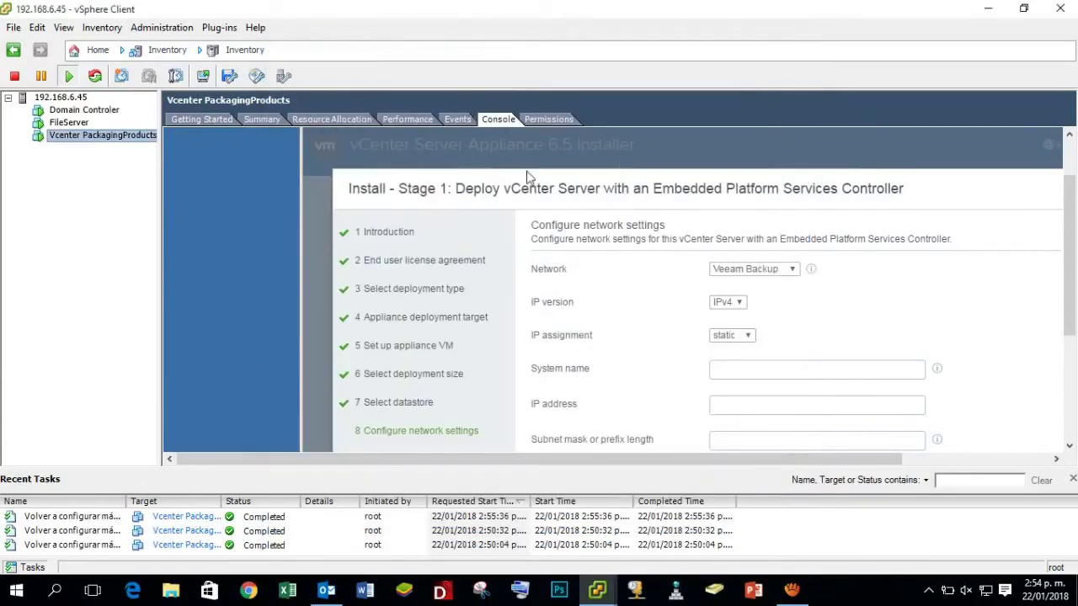
Return the VM console to full screen via Inventory > Virtual Machine > Guest.
click(101, 27)
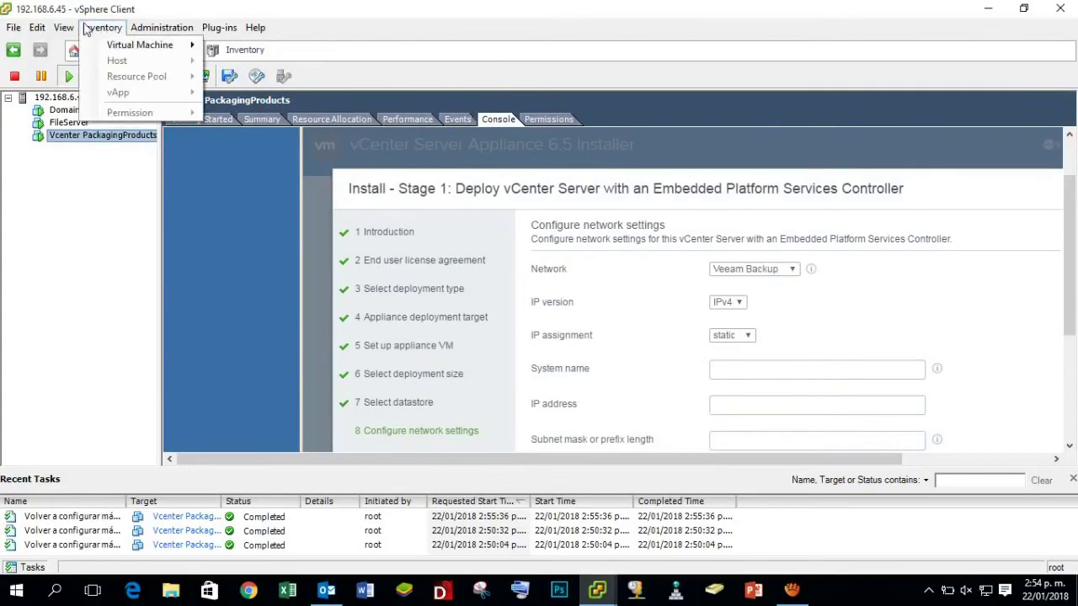
click(194, 45)
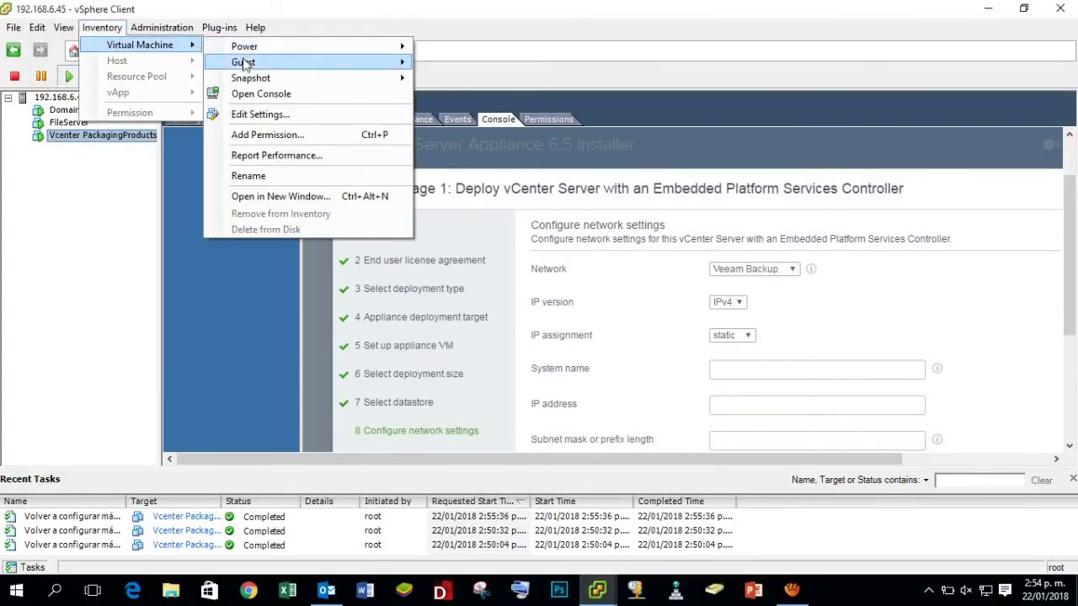
mouse_move(282, 65)
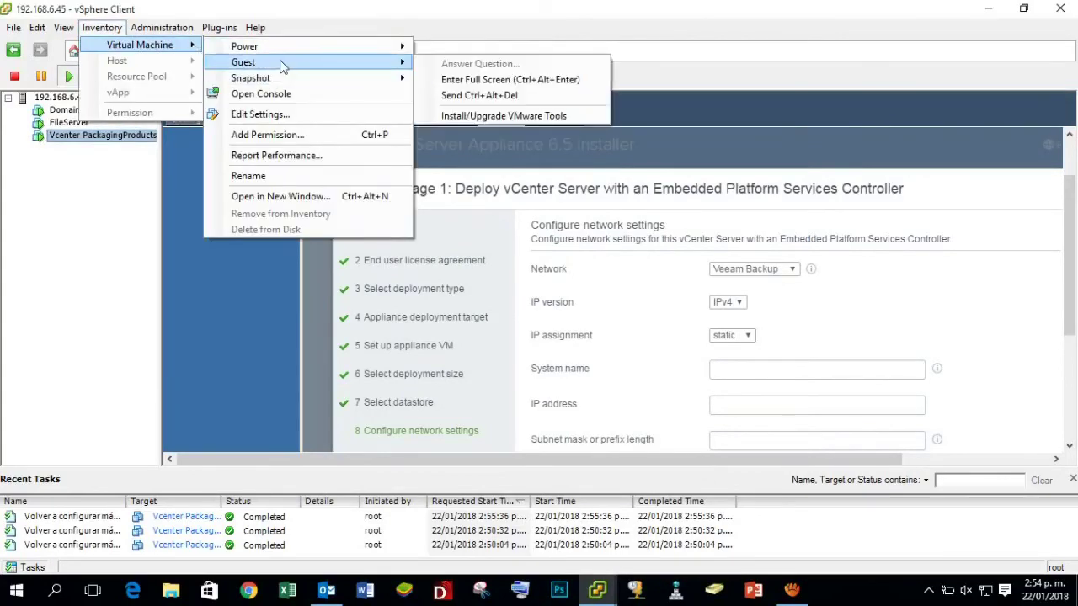
click(520, 79)
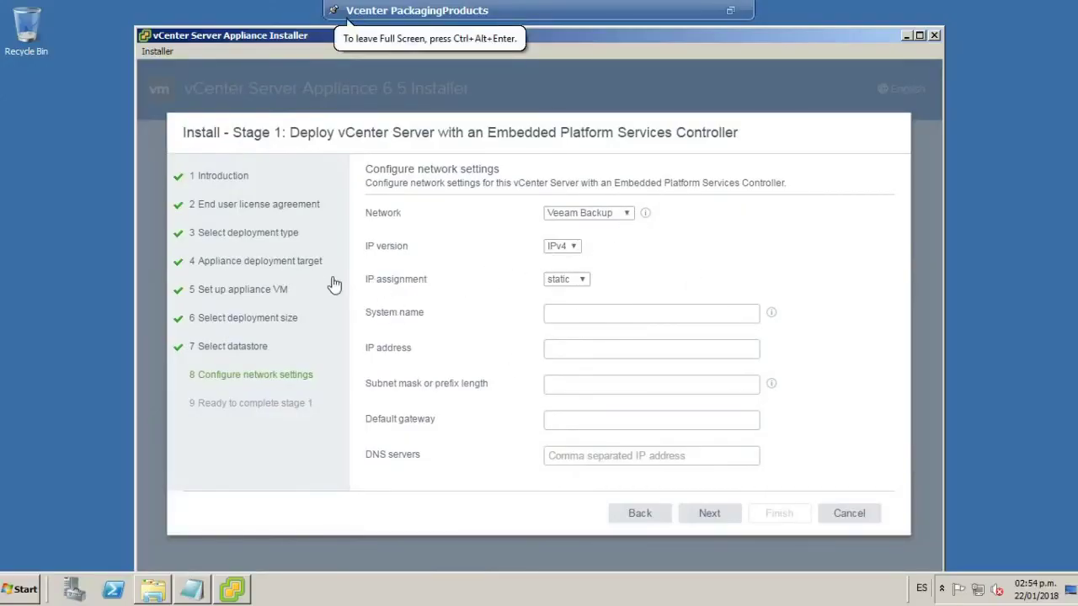
Enter 192.168.6.75 as the installer's System name.
click(552, 314)
text(172)
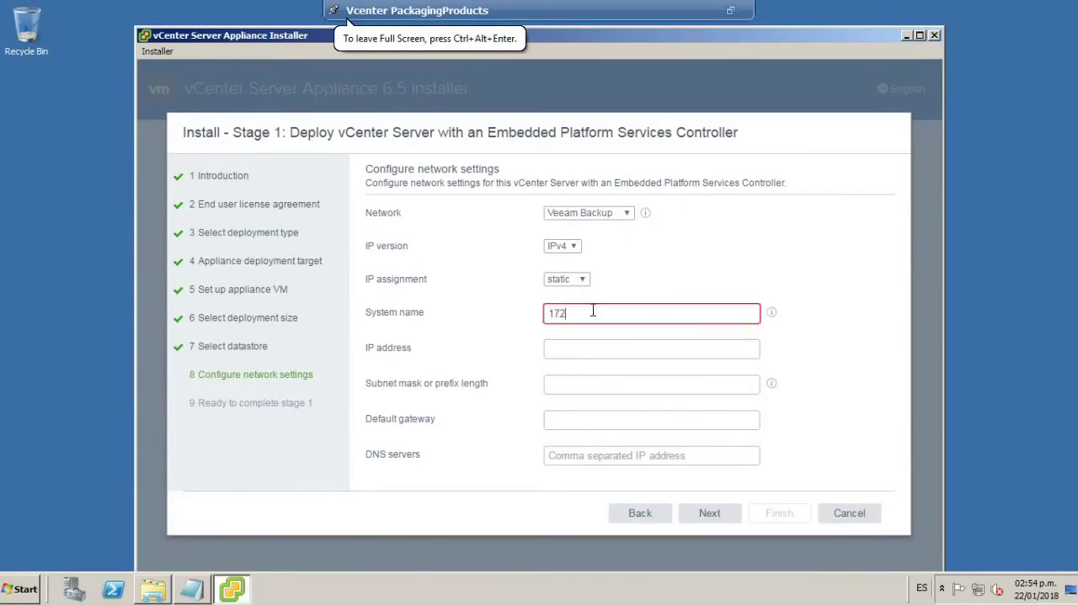
key(BackSpace)
key(BackSpace)
key(BackSpace)
key(BackSpace)
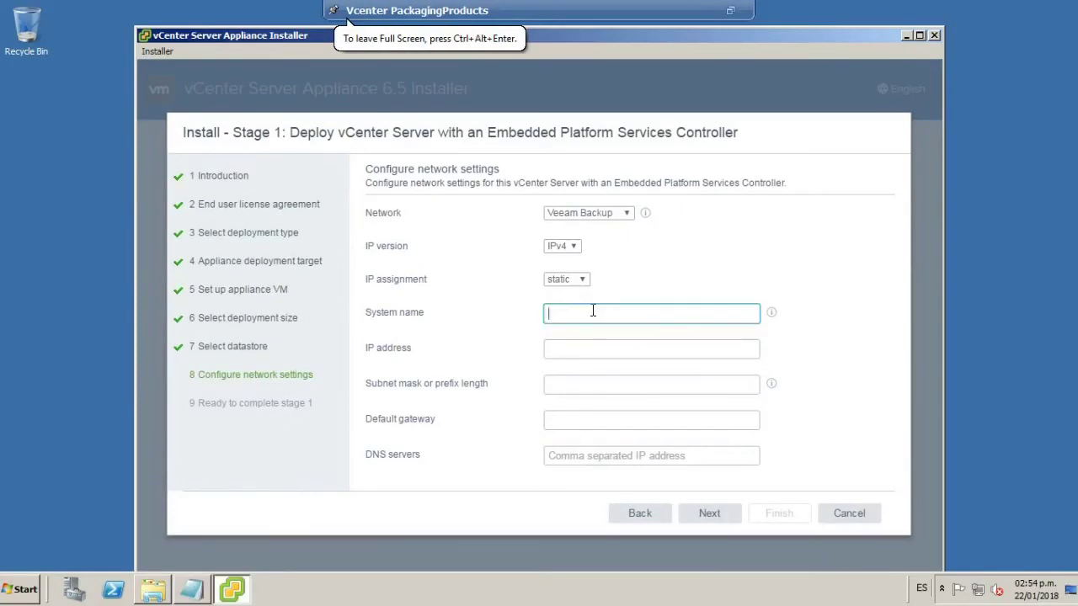
text(192.168.6.75)
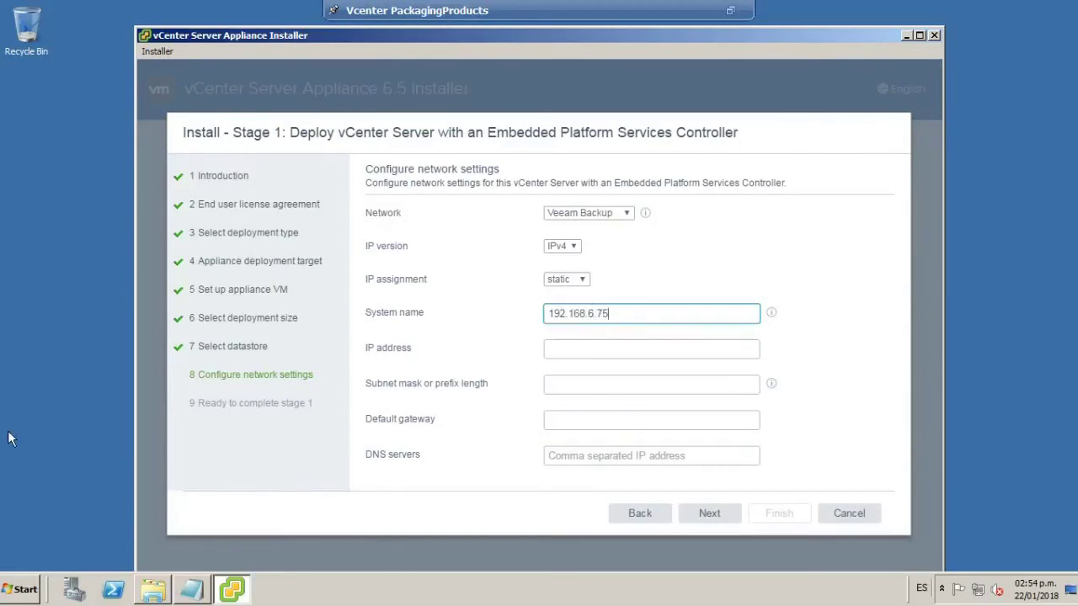
Launch a Command Prompt by running cmd from the Run box.
click(20, 590)
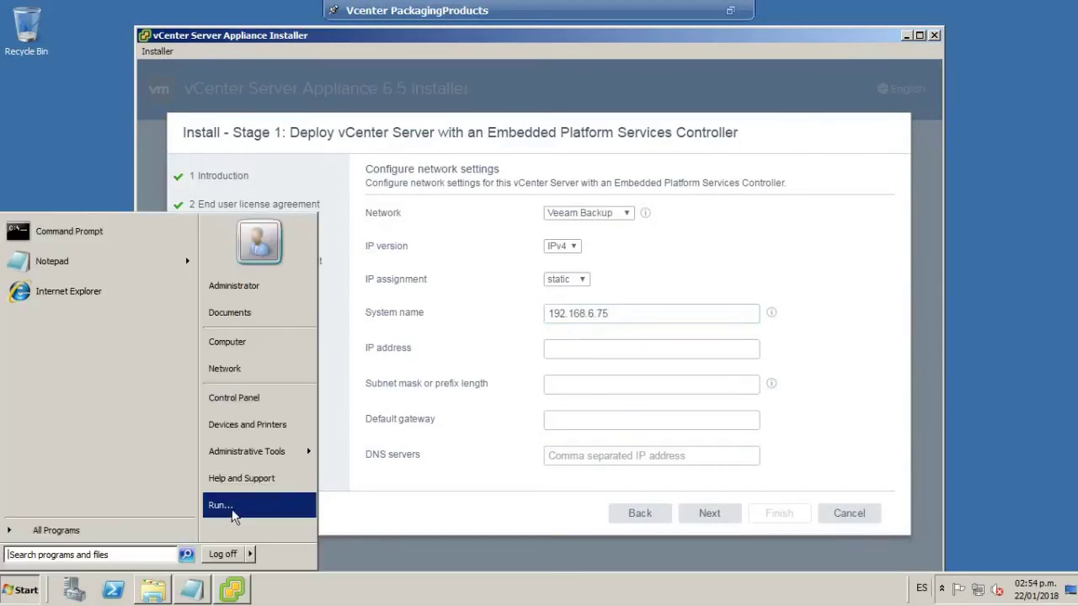
click(223, 505)
key(End)
key(BackSpace)
key(BackSpace)
key(BackSpace)
key(BackSpace)
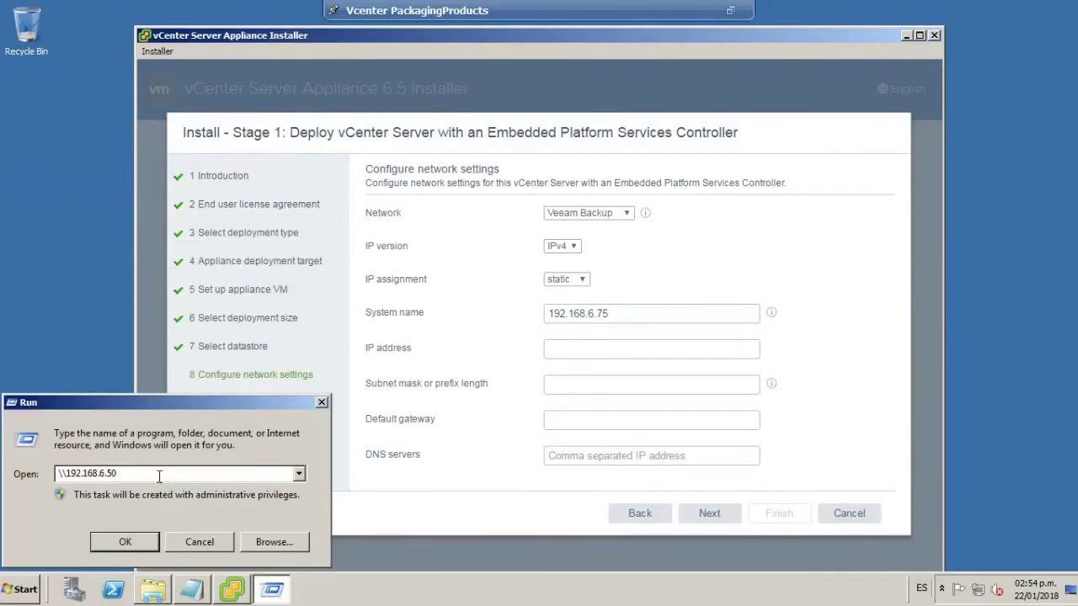
key(BackSpace)
key(BackSpace)
key(BackSpace)
key(BackSpace)
key(BackSpace)
key(BackSpace)
key(BackSpace)
key(BackSpace)
key(BackSpace)
key(BackSpace)
text(cmd)
key(Return)
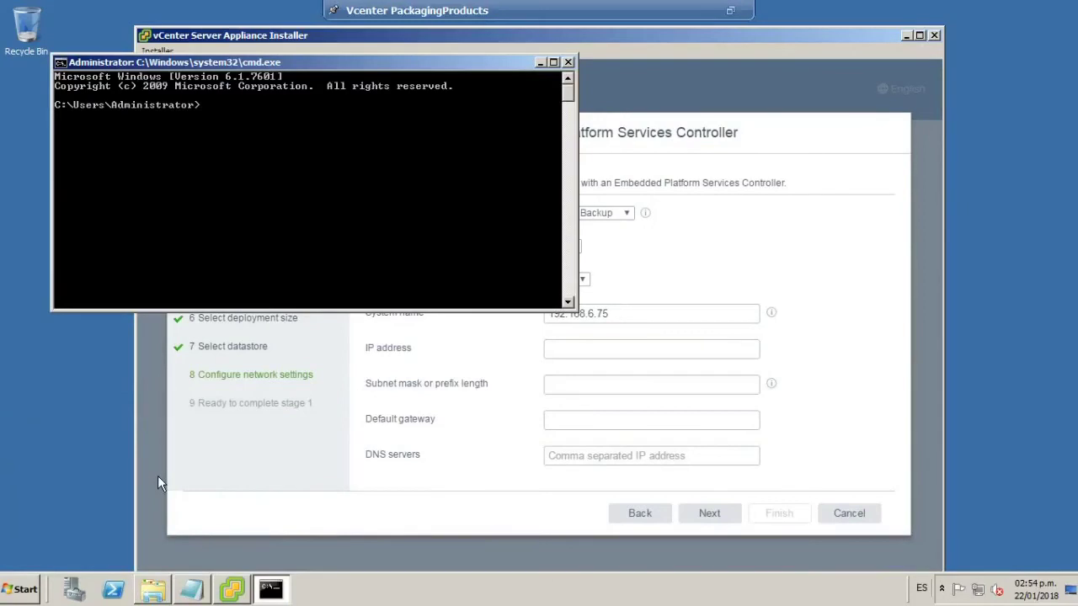
Ping 192.168.6.75 and then 192.168.6.77.
text(ping )
text(17)
text(92.)
key(BackSpace)
key(BackSpace)
key(BackSpace)
text(92.168.6.75)
key(Return)
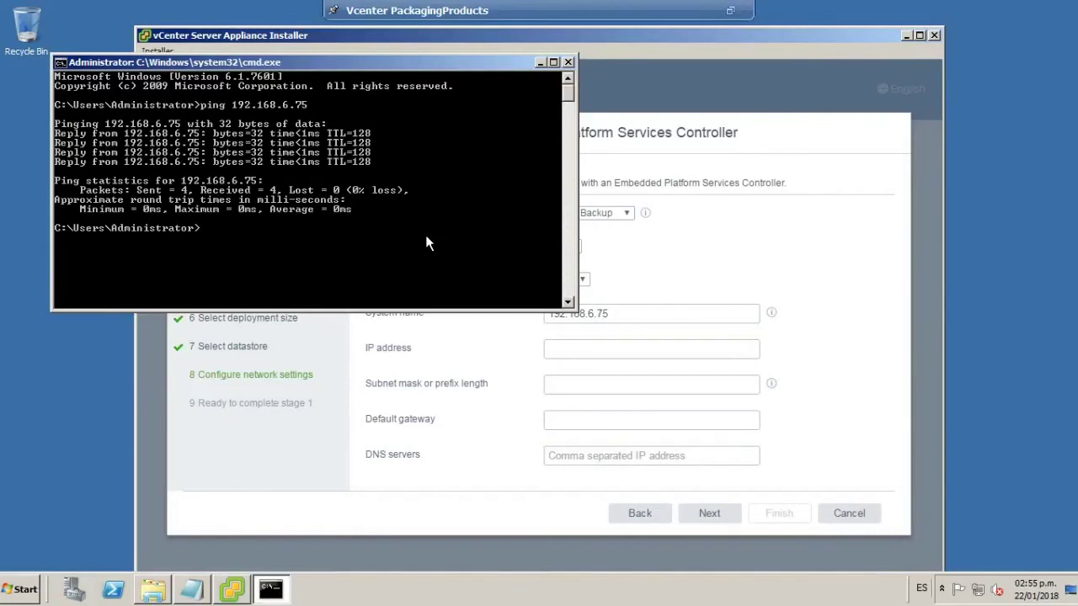
text(192.168)
key(BackSpace)
key(BackSpace)
key(BackSpace)
key(BackSpace)
key(BackSpace)
key(BackSpace)
key(BackSpace)
key(Up)
key(BackSpace)
text(7)
key(Return)
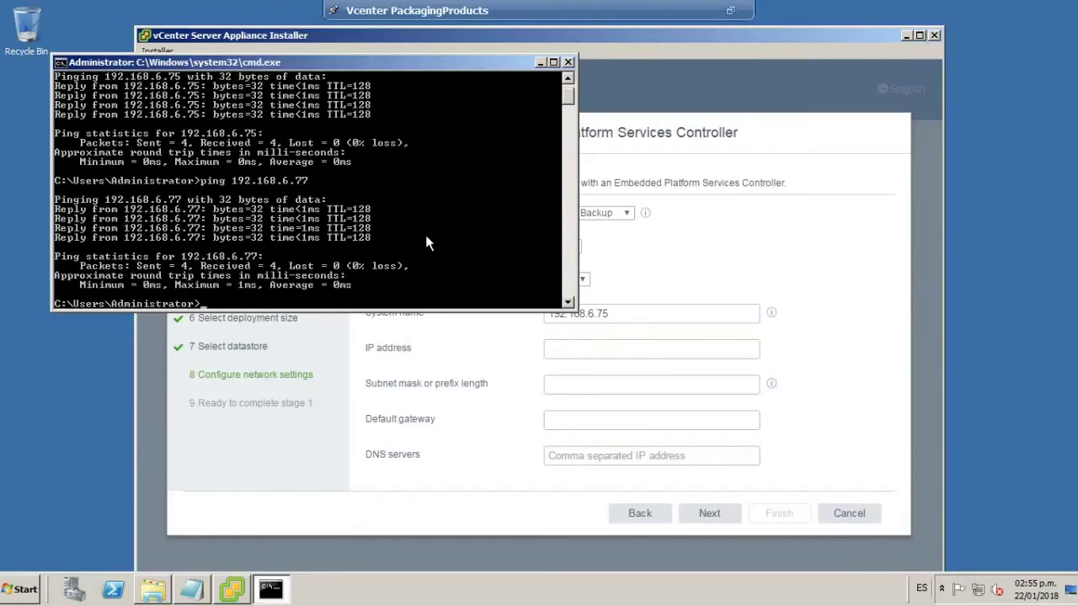
Ping 192.168.6.74, 192.168.6.85 and 192.168.6.72, finding .72 unreachable.
key(Up)
key(BackSpace)
text(4)
key(Return)
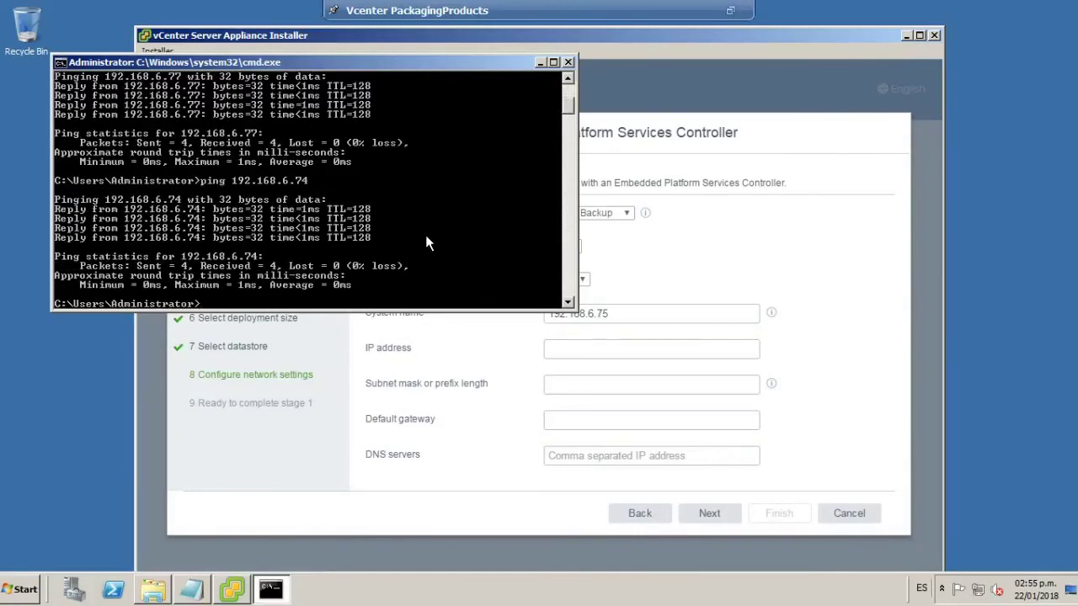
key(Up)
key(BackSpace)
key(BackSpace)
text(85)
key(Return)
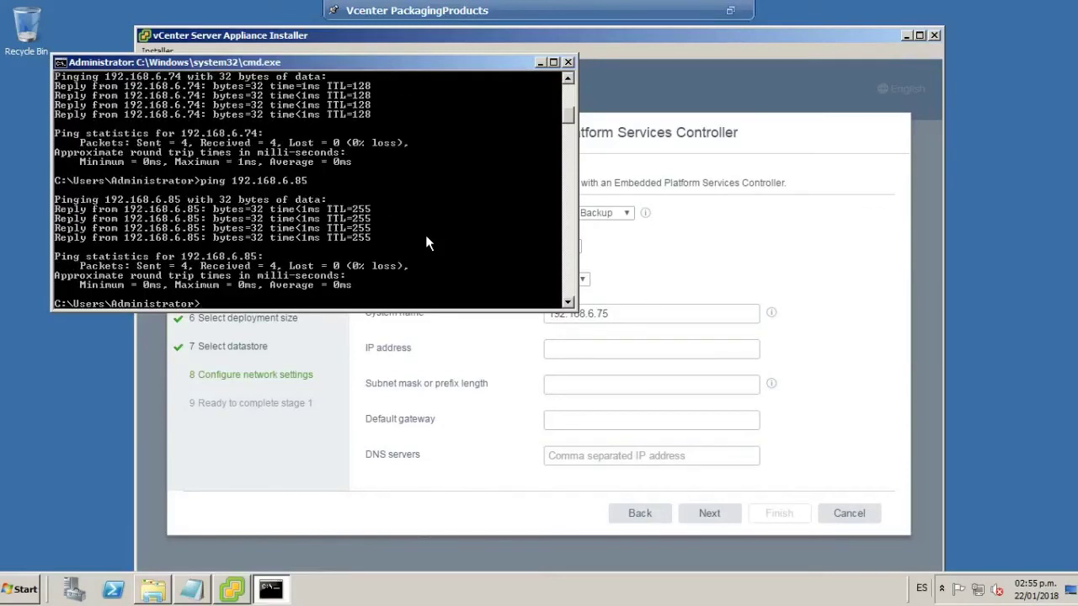
key(Up)
key(BackSpace)
key(BackSpace)
text(72)
key(Return)
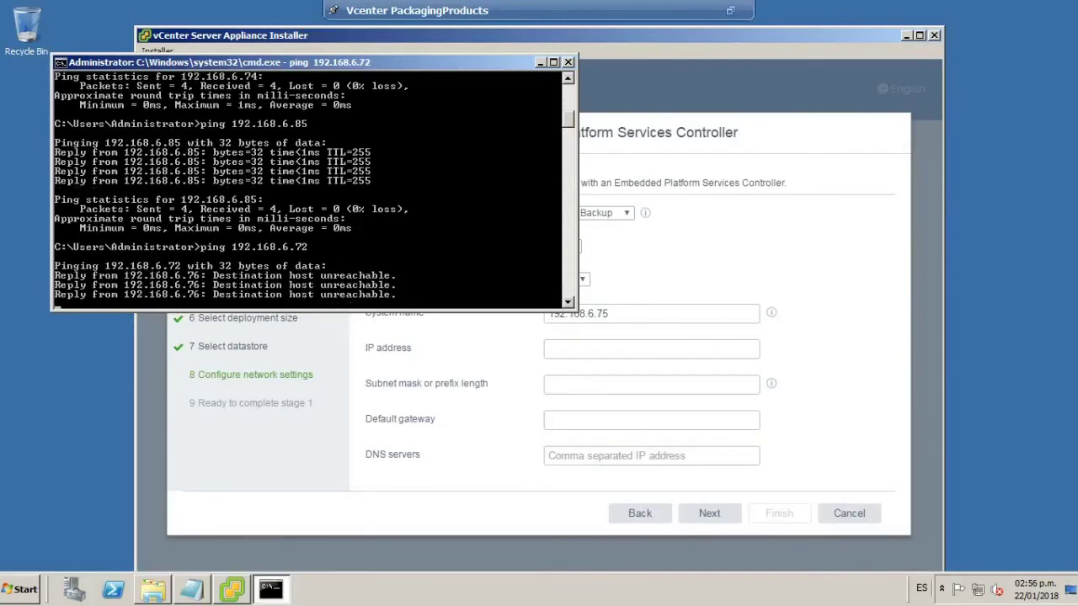
Change the System name to 192.168.6.72 and paste the same value as the IP address.
click(567, 62)
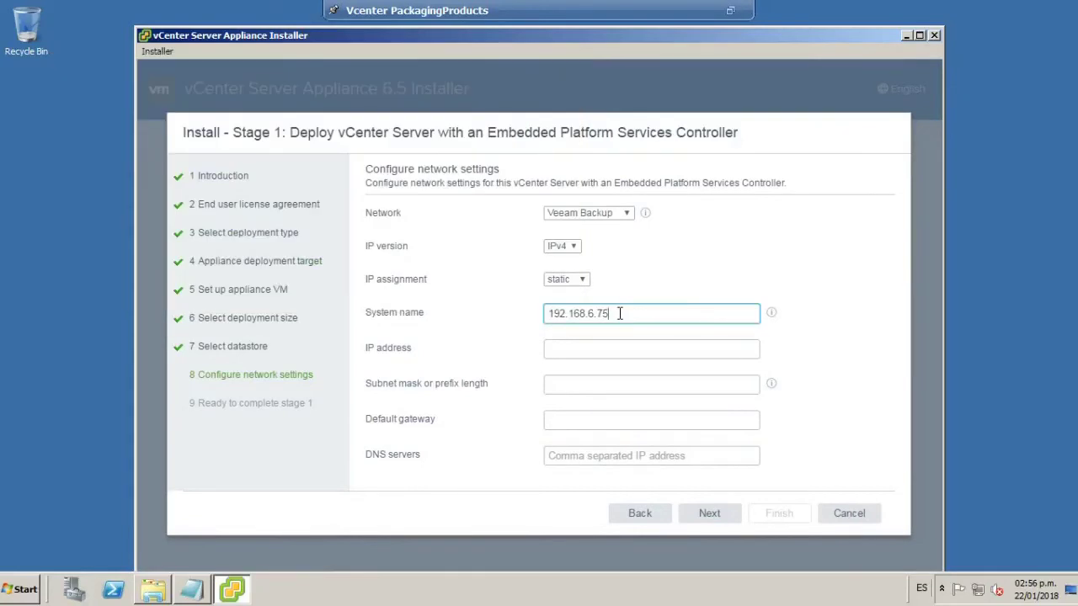
key(BackSpace)
text(2)
click(607, 347)
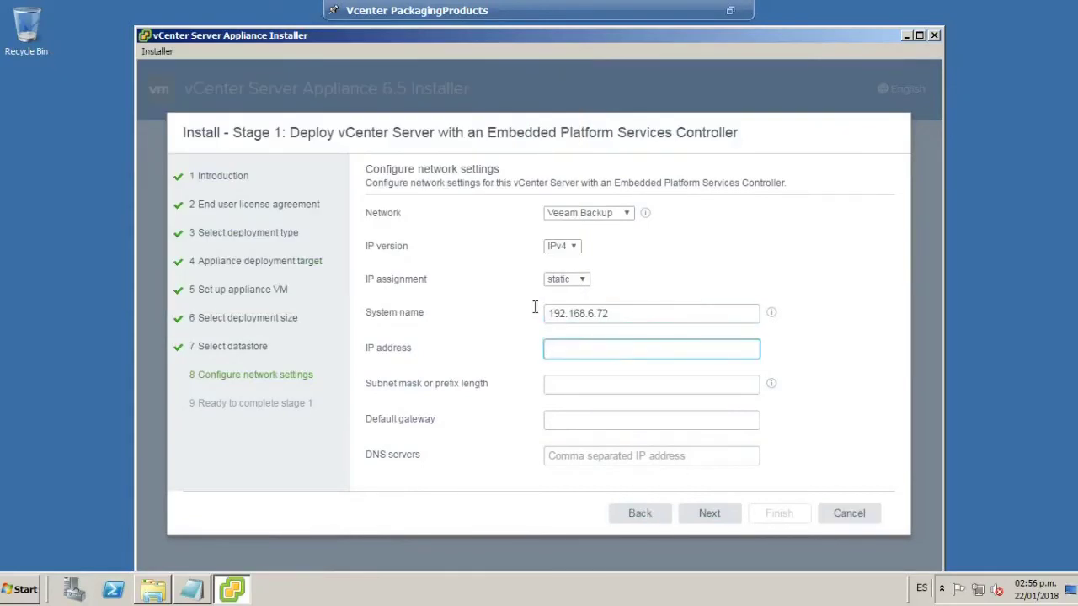
drag(602, 312, 454, 309)
key(ctrl+c)
click(607, 349)
key(ctrl+v)
Enter subnet mask 255.255.255.0, gateway 192.168.6.1 and DNS servers 192.168.6.51,192.168.6.53.
click(585, 383)
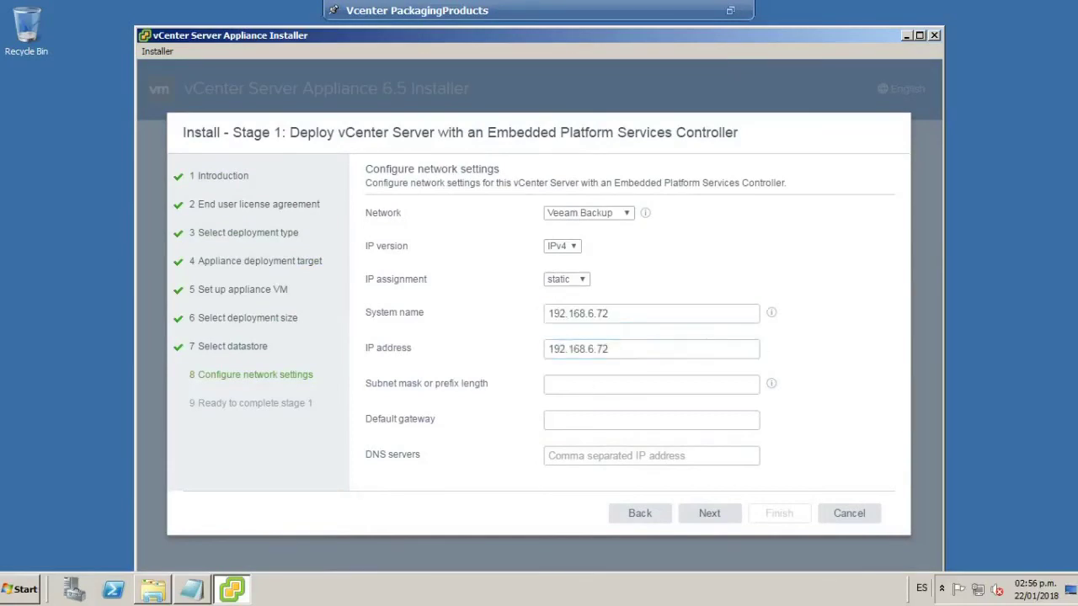
text(255.255.255.0)
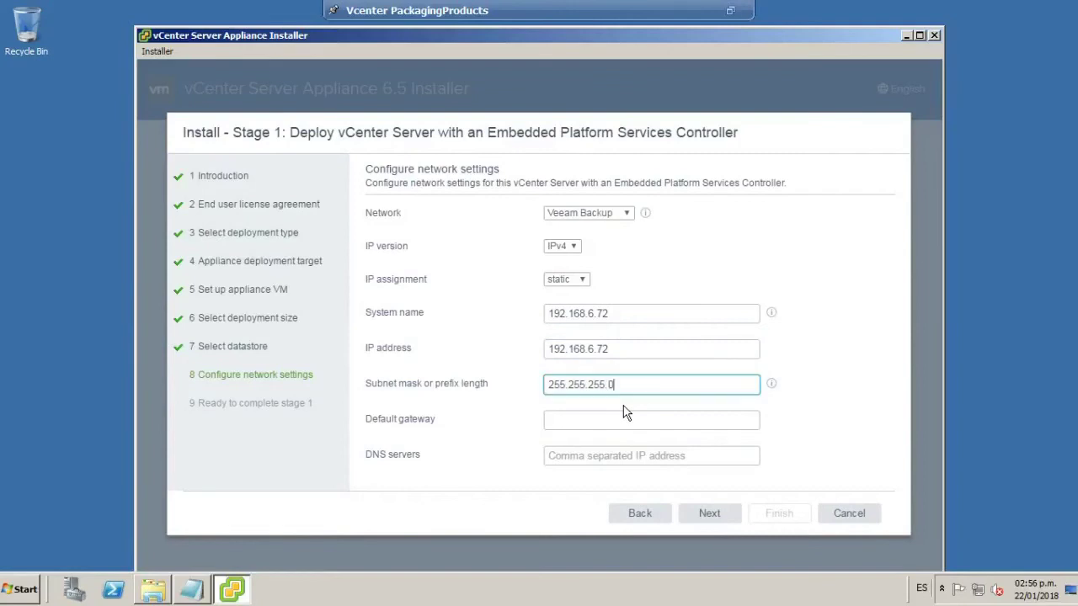
click(591, 419)
text(19)
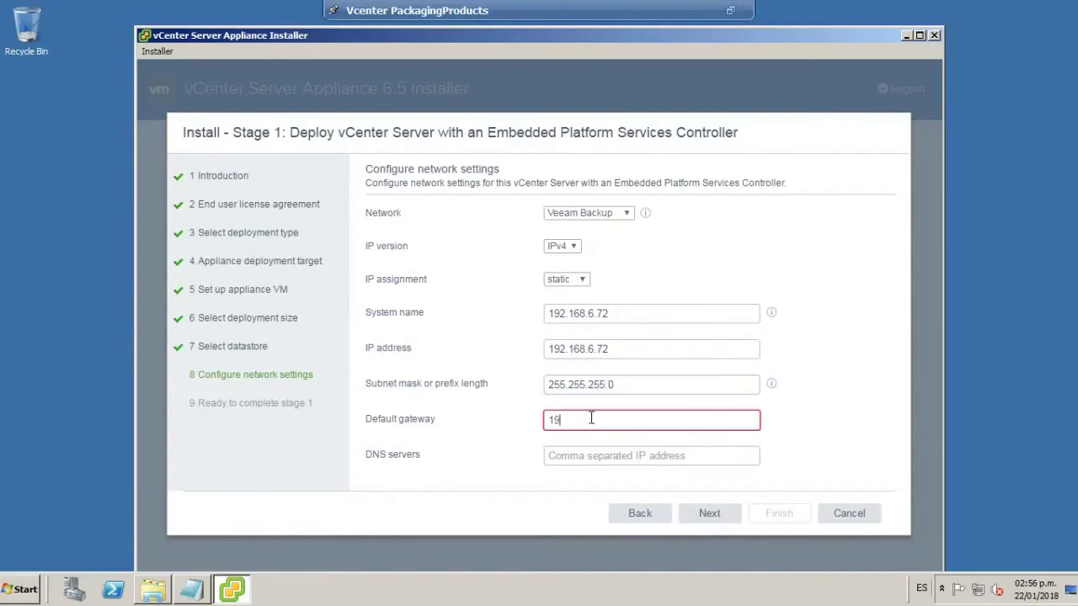
text(2.168.6)
text(.1)
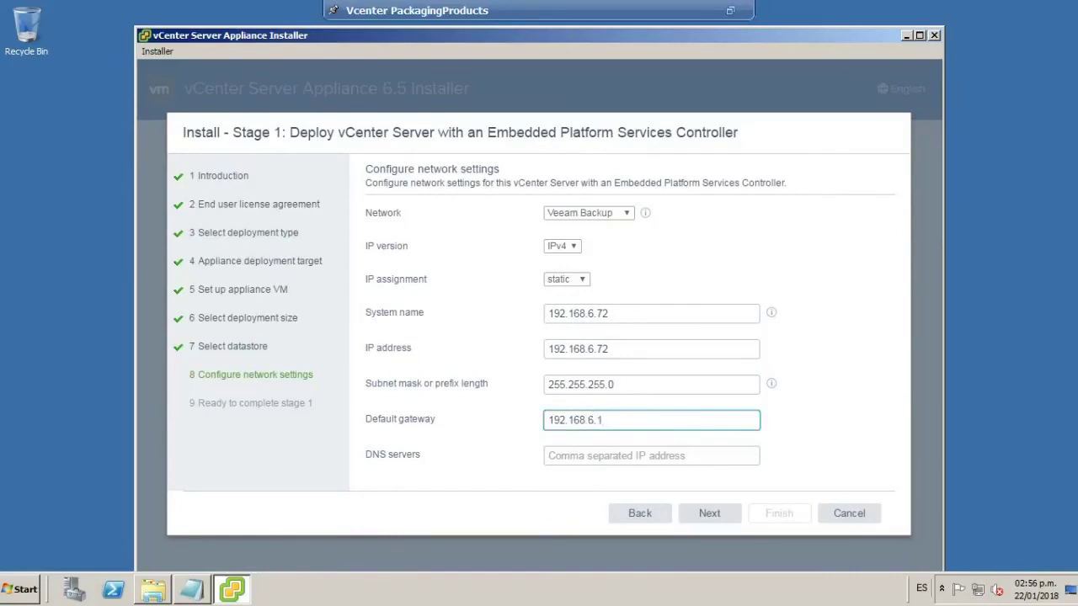
click(571, 453)
text(192)
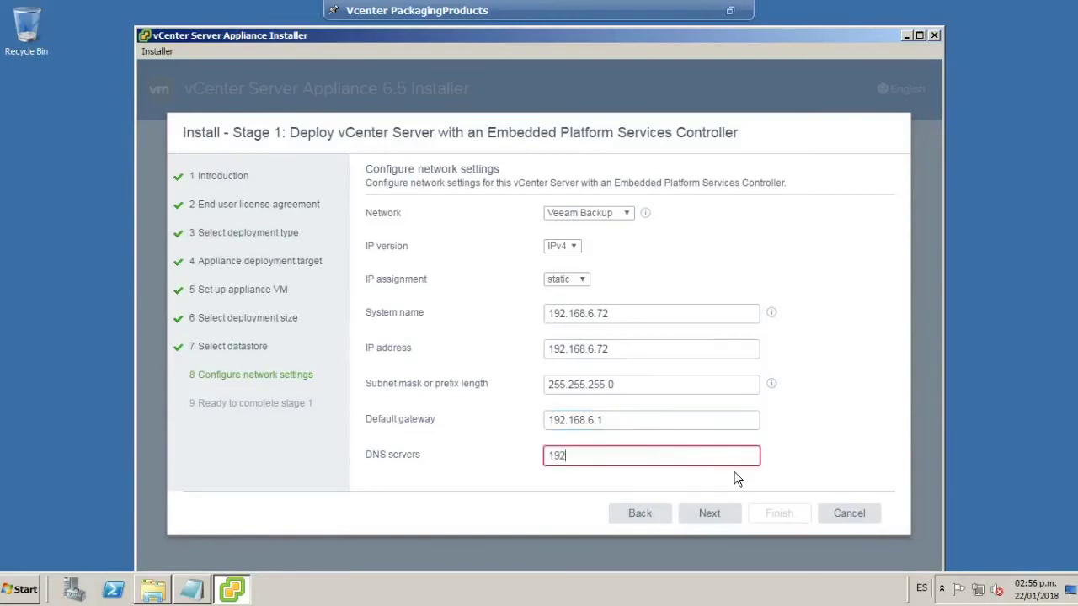
text(.168.6.51)
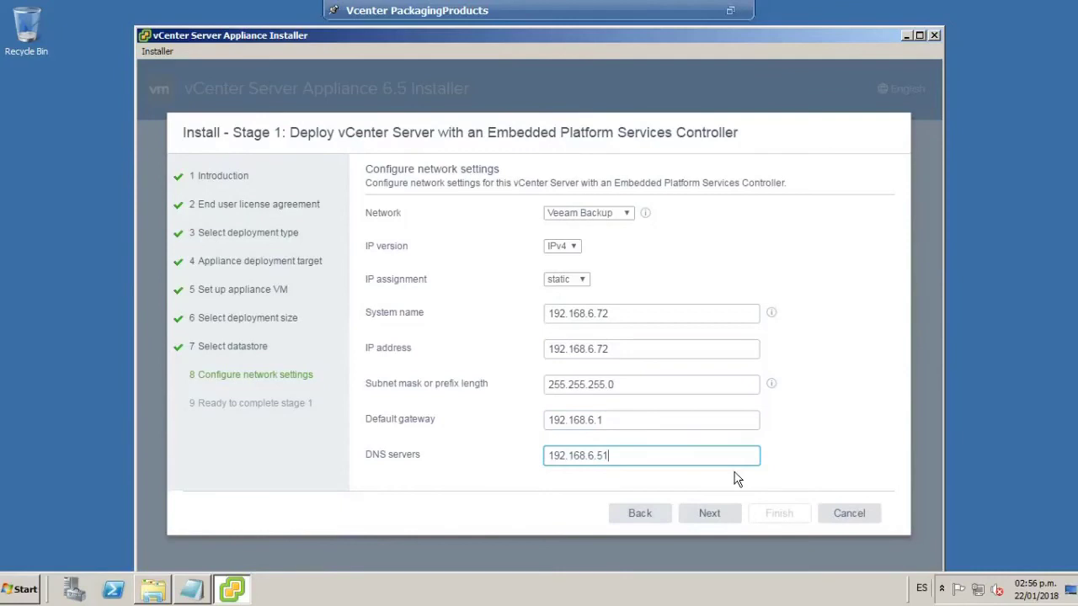
text(,)
text(192.168.6)
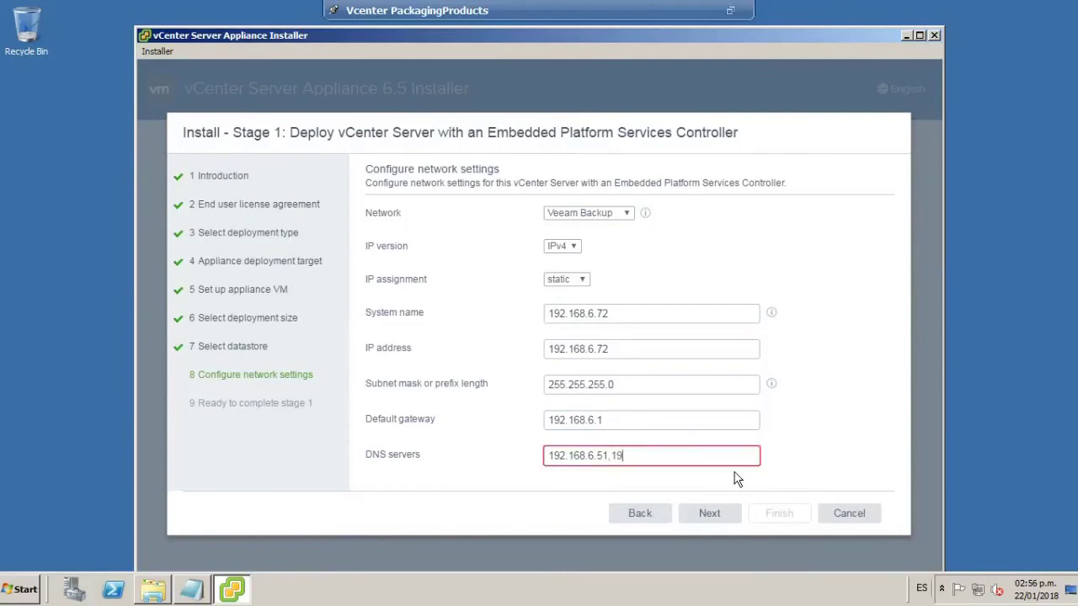
text(.53)
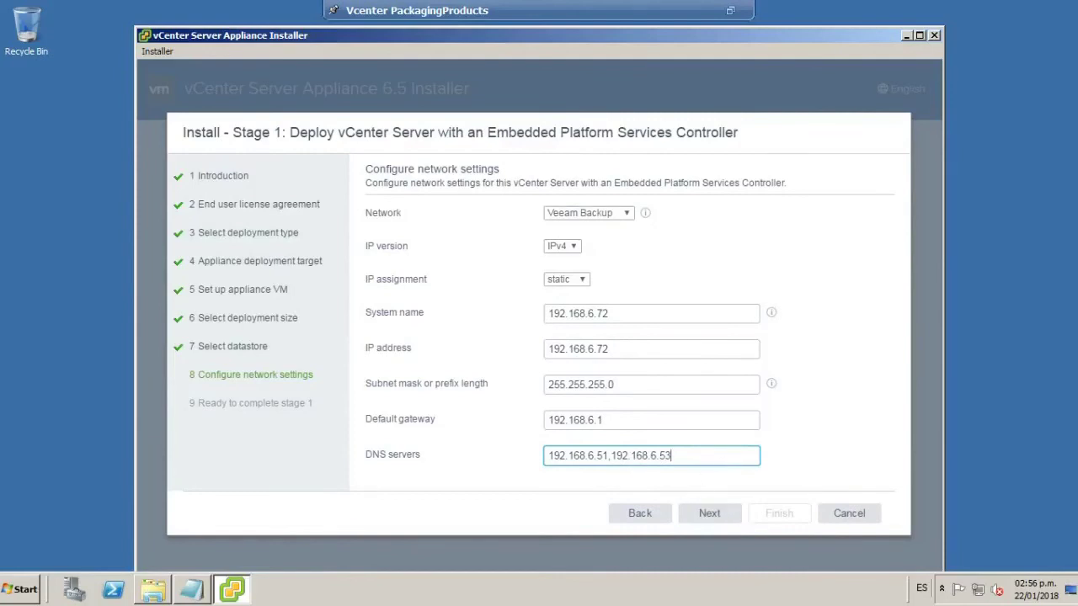
Review the Ready to complete stage 1 summary and Finish to launch the appliance deployment.
click(709, 513)
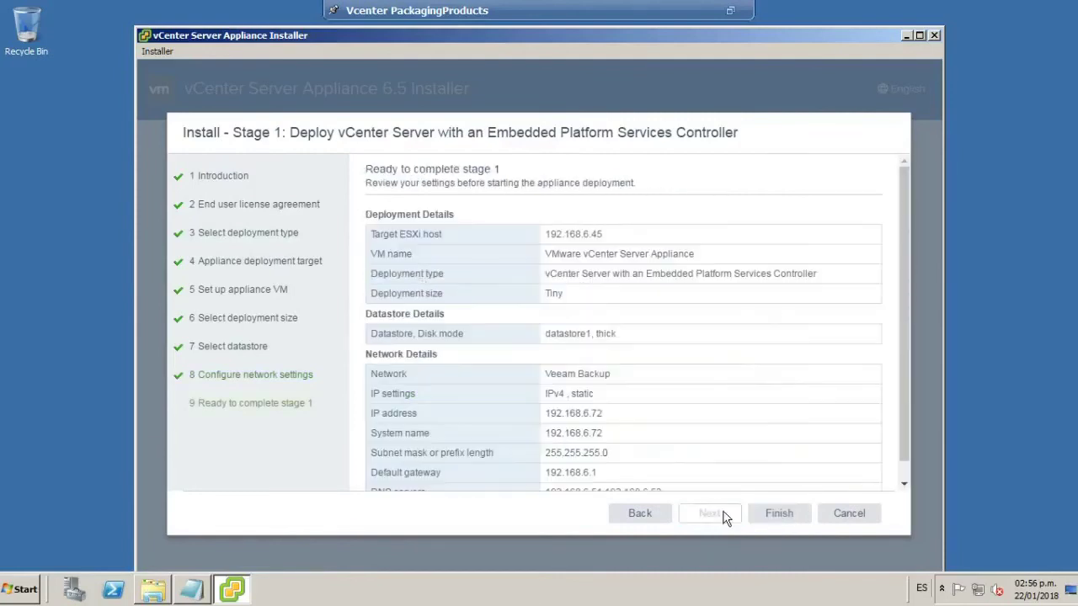
drag(901, 221, 902, 410)
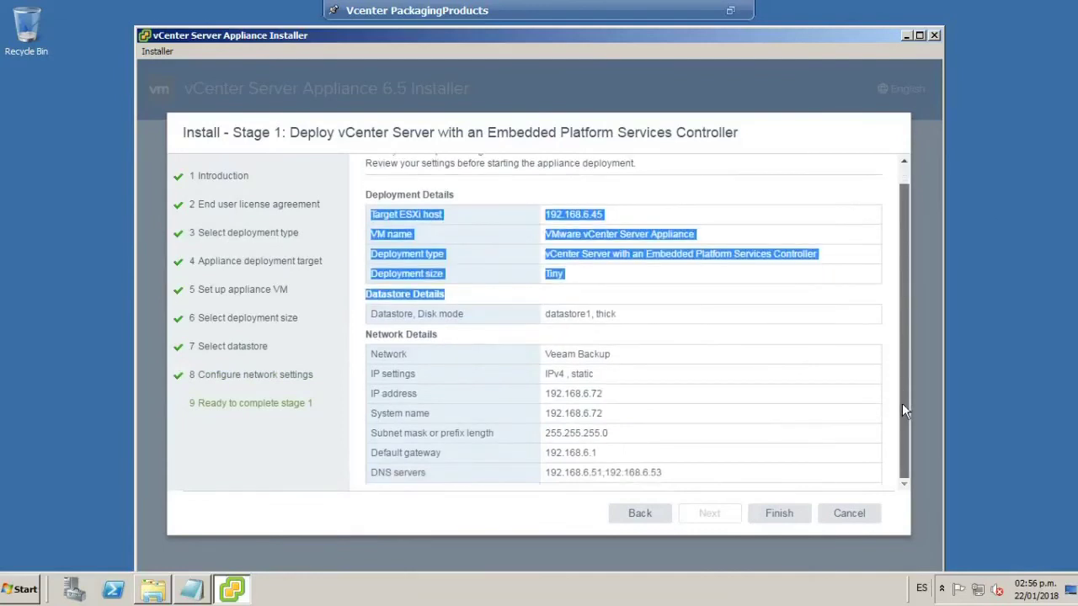
click(904, 162)
click(614, 237)
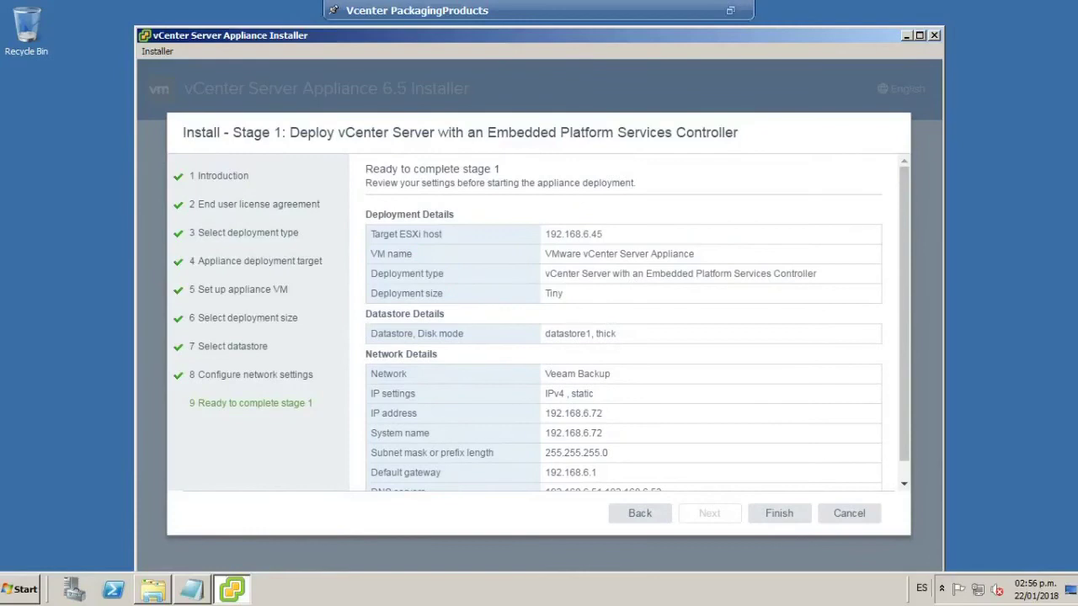
click(781, 516)
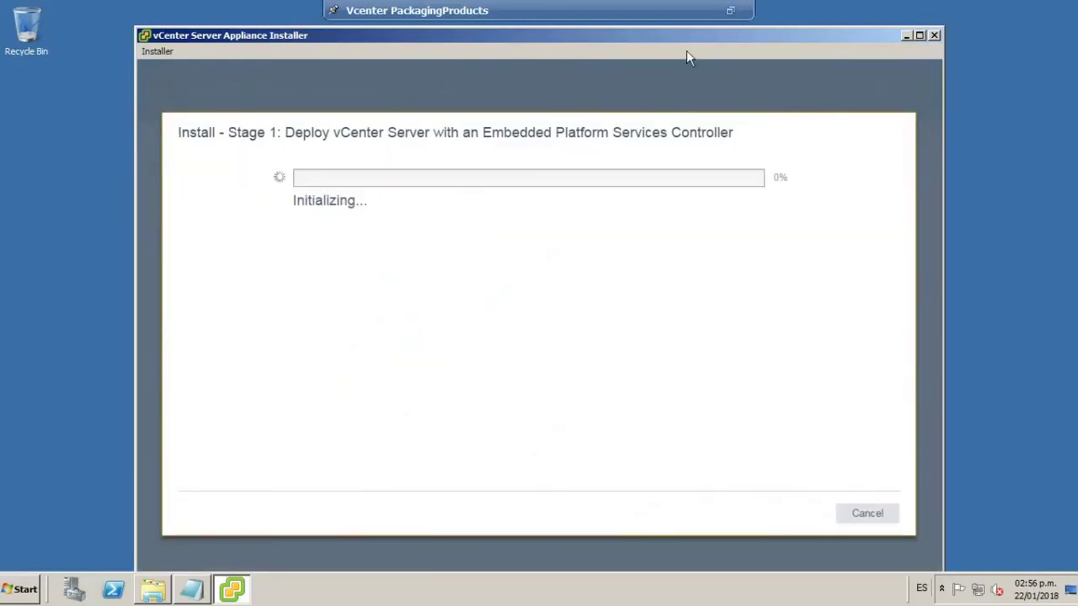
mouse_move(699, 36)
mouse_down()
mouse_move(733, 41)
mouse_move(712, 41)
mouse_up()
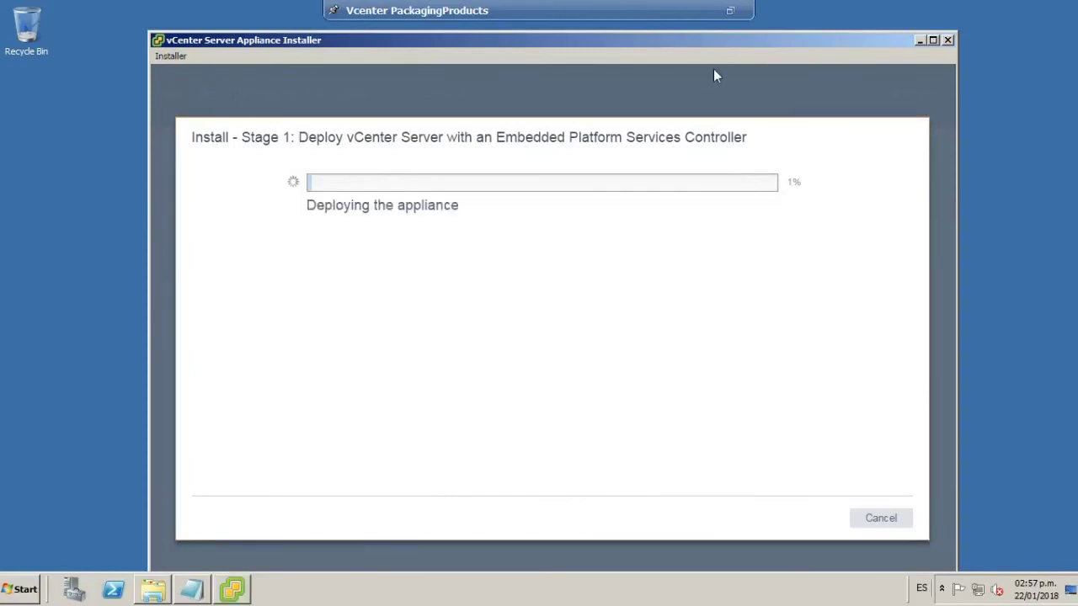
click(730, 10)
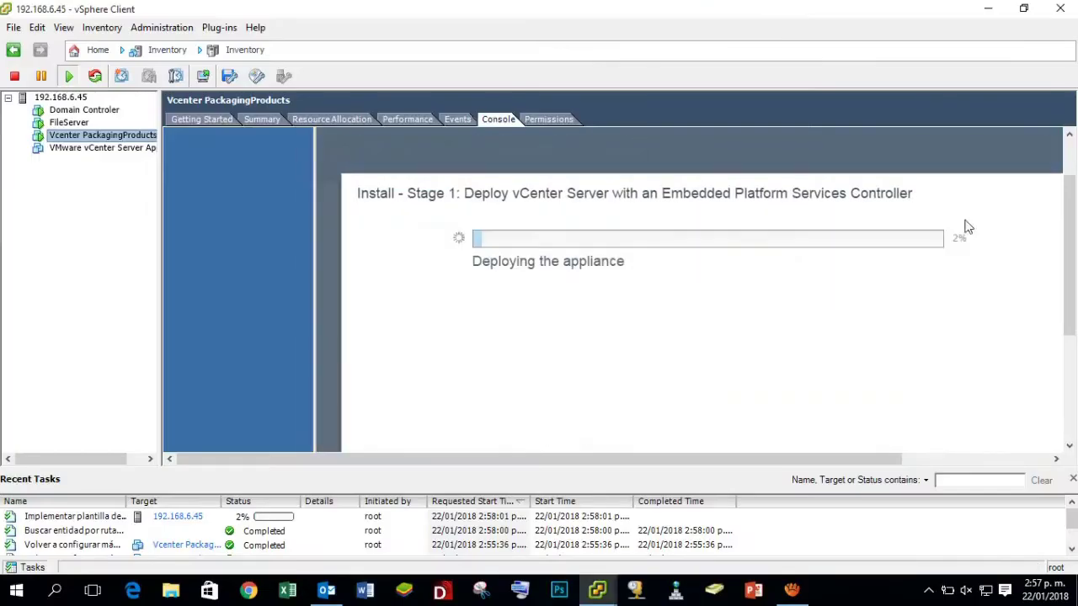
click(792, 590)
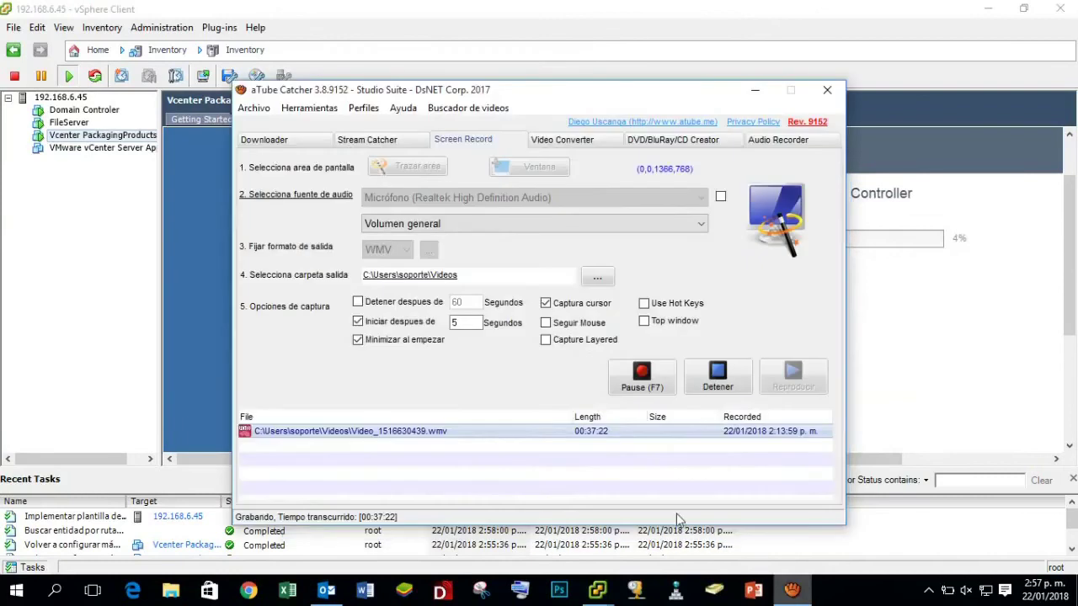
click(621, 383)
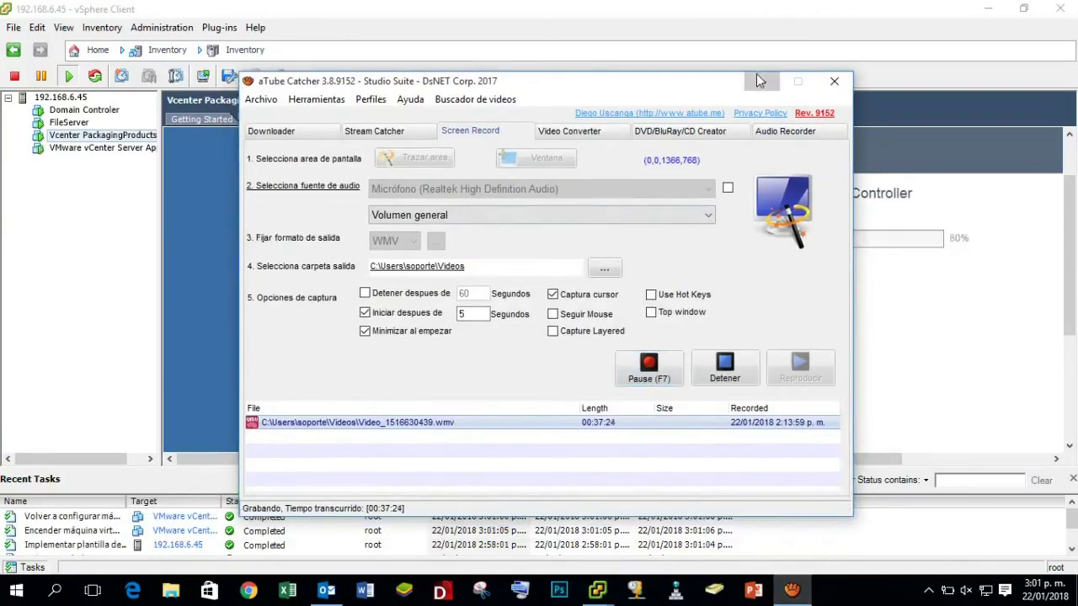
click(754, 89)
click(789, 322)
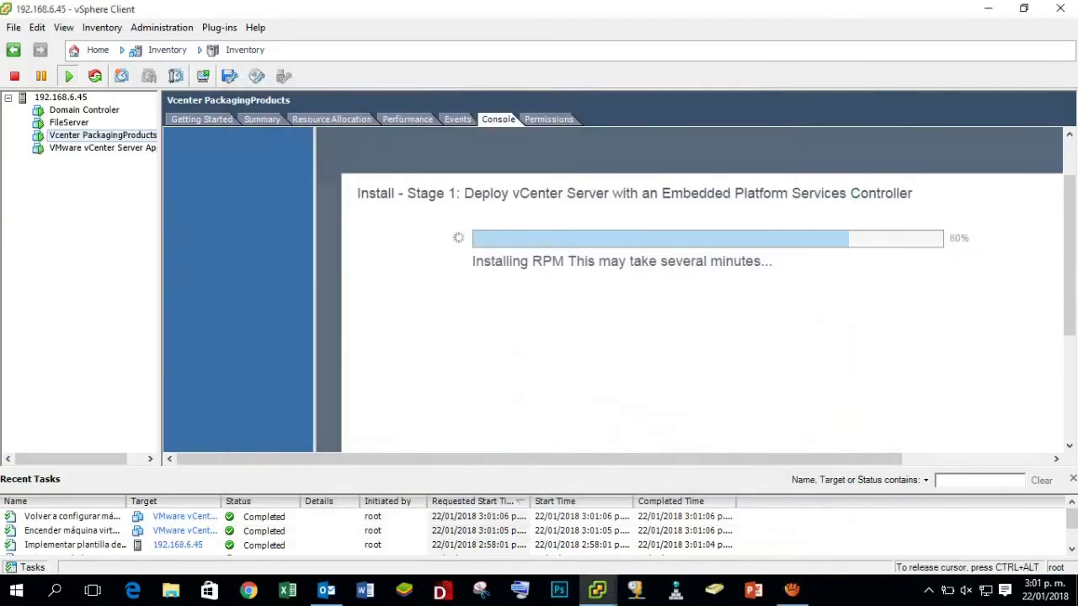
key(ctrl+alt)
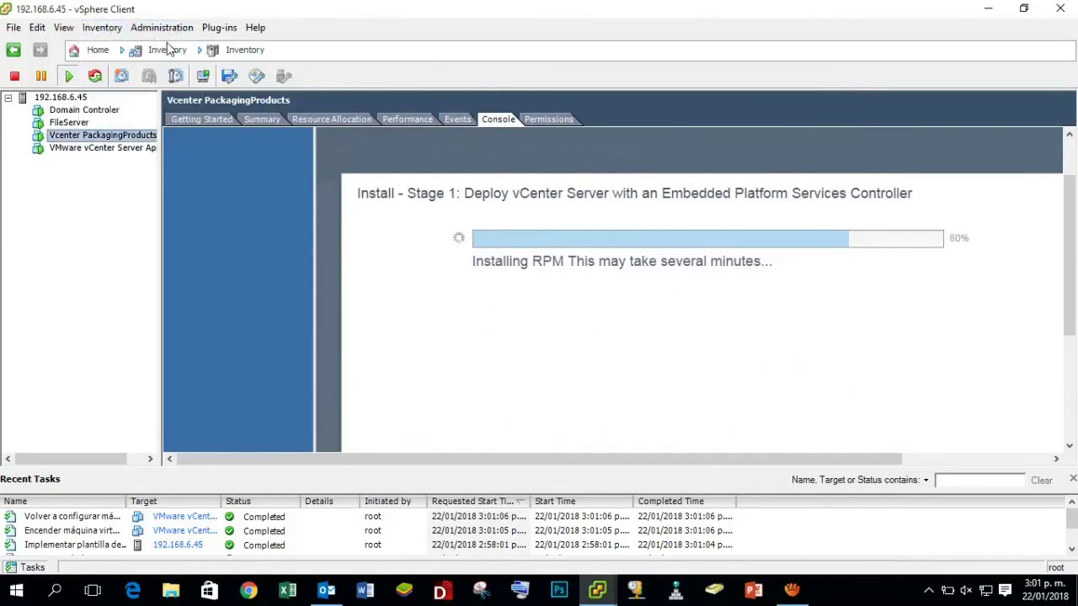
click(120, 34)
mouse_move(193, 47)
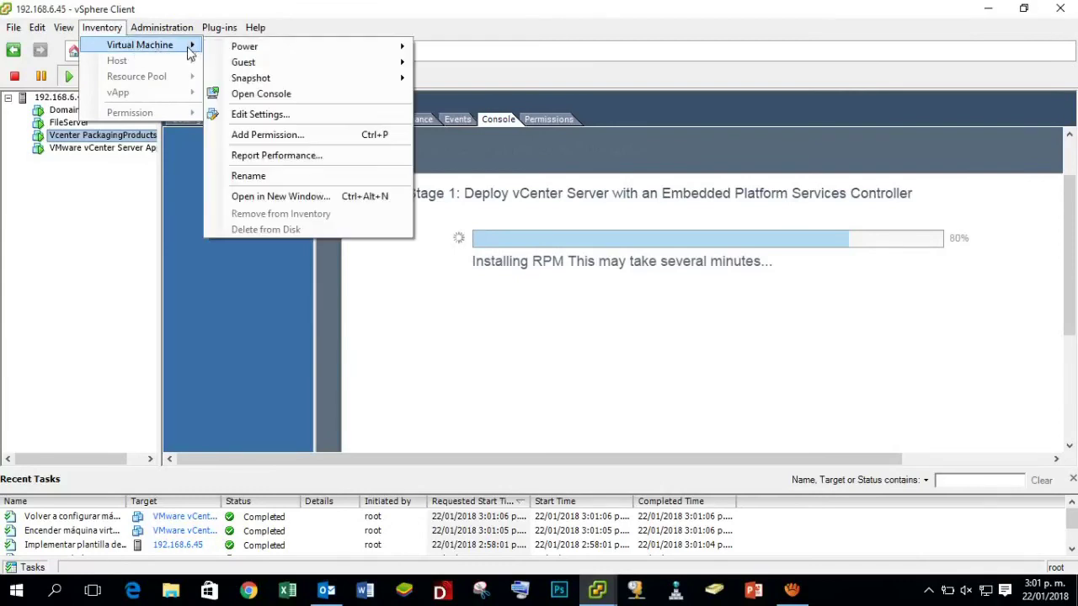
mouse_move(243, 63)
click(505, 81)
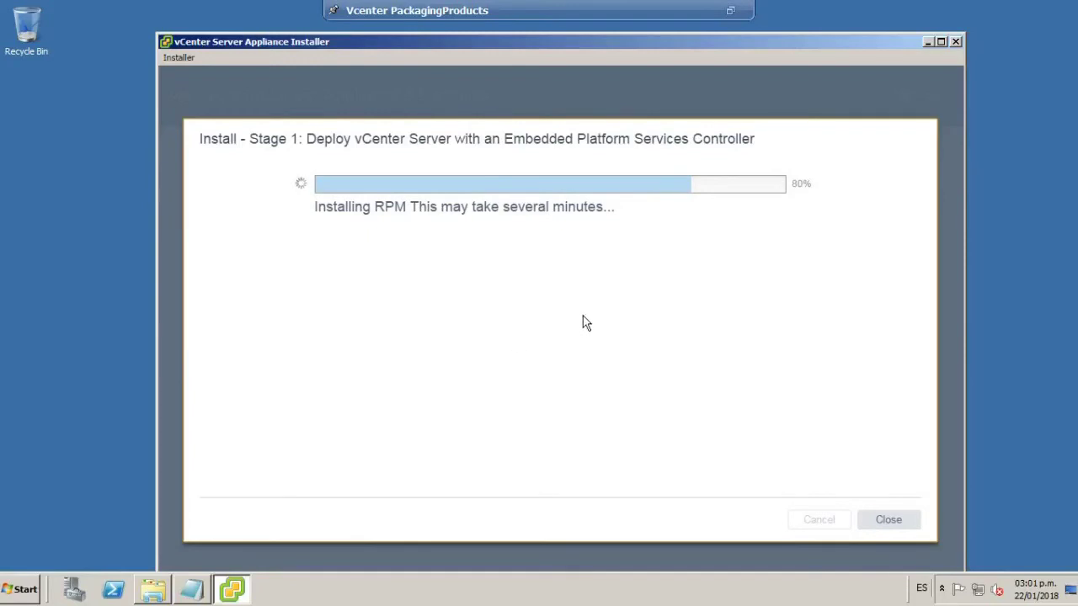
Exit full screen to check deployment progress, then put the VM console back in full screen.
click(730, 10)
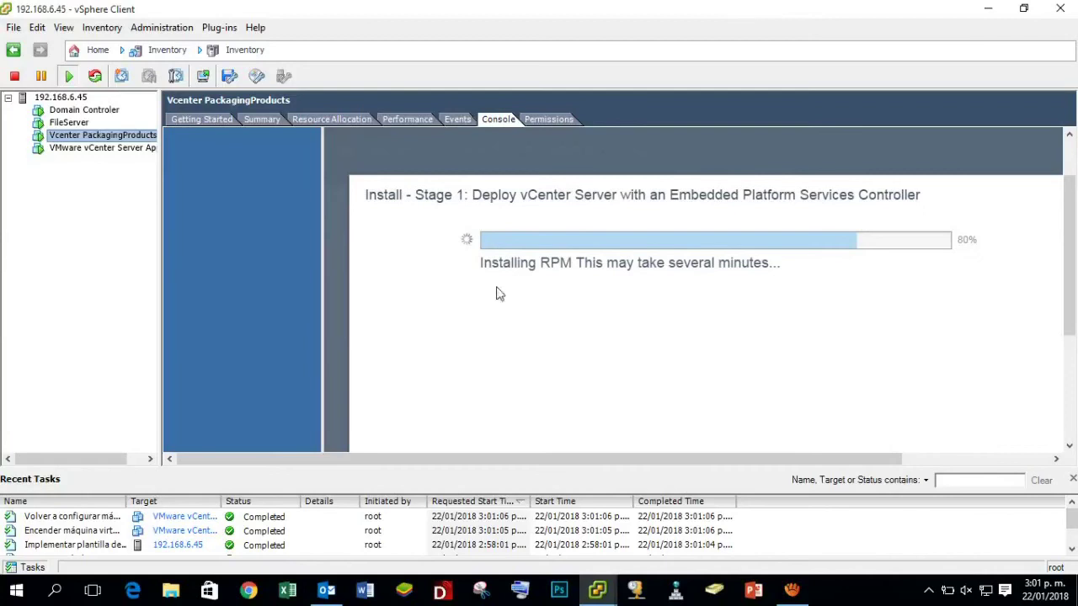
drag(1072, 221, 1072, 234)
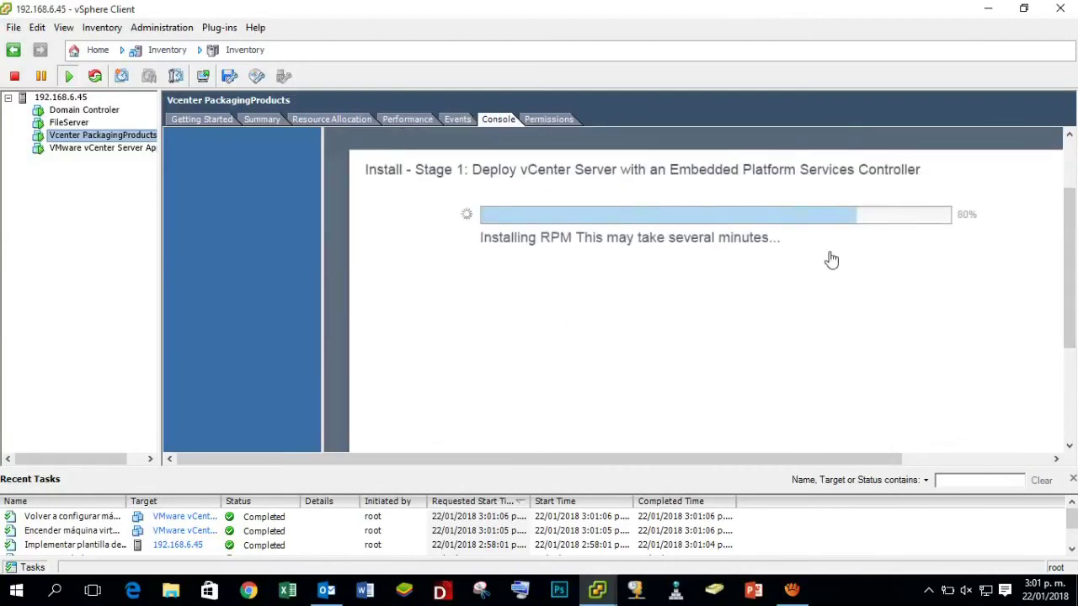
click(791, 589)
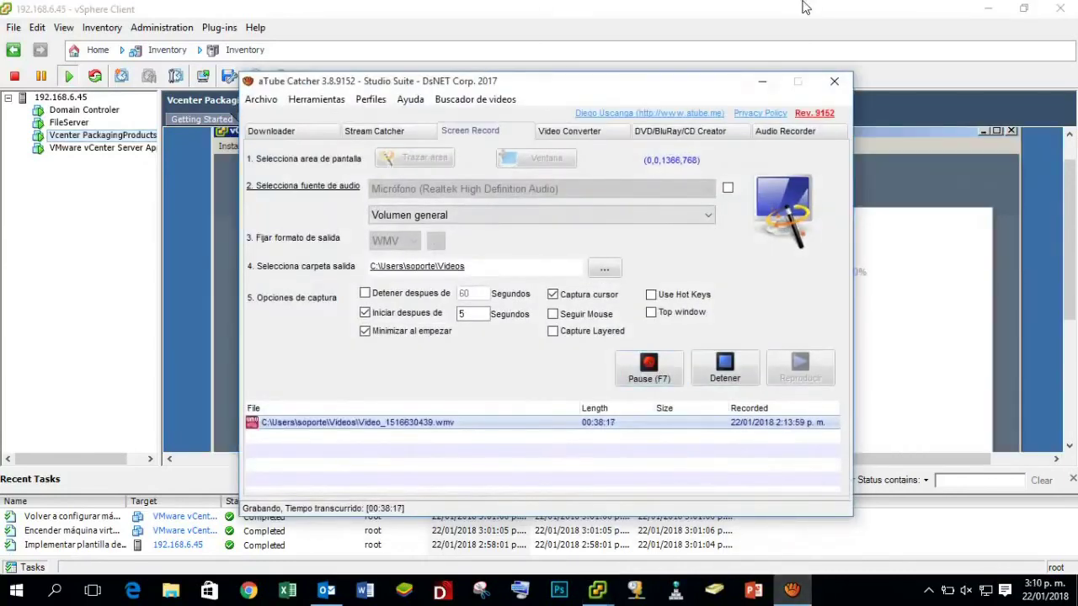
click(762, 81)
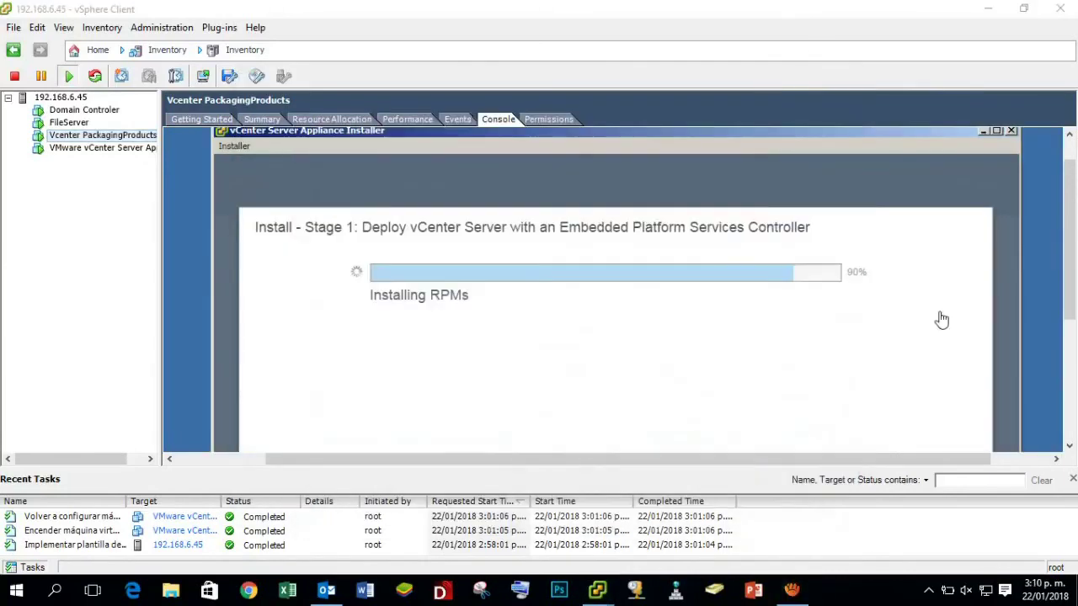
click(107, 25)
click(102, 27)
click(102, 27)
mouse_move(192, 49)
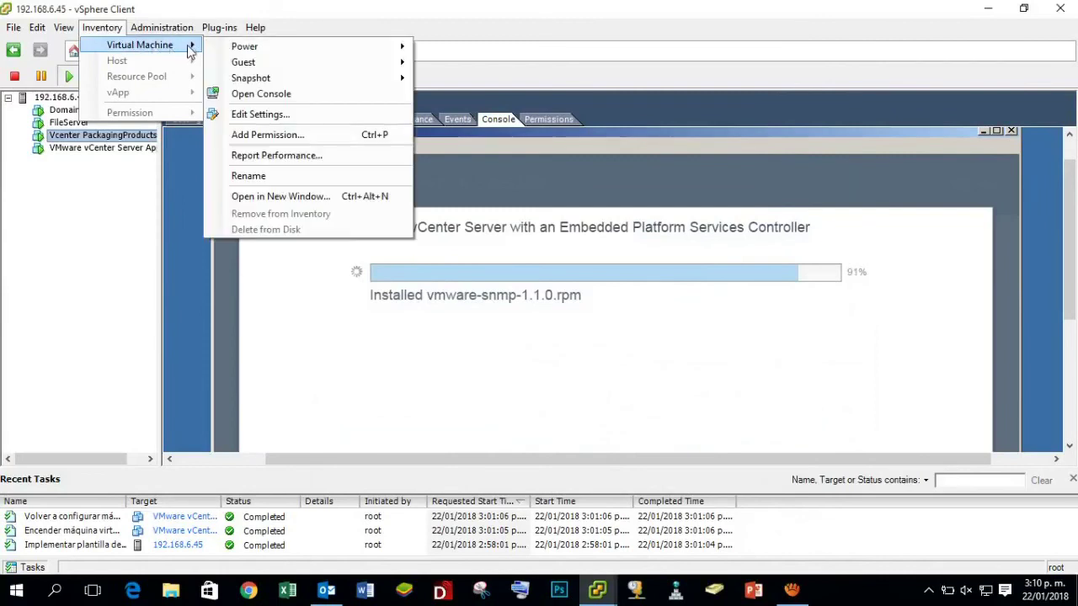
mouse_move(251, 64)
click(481, 83)
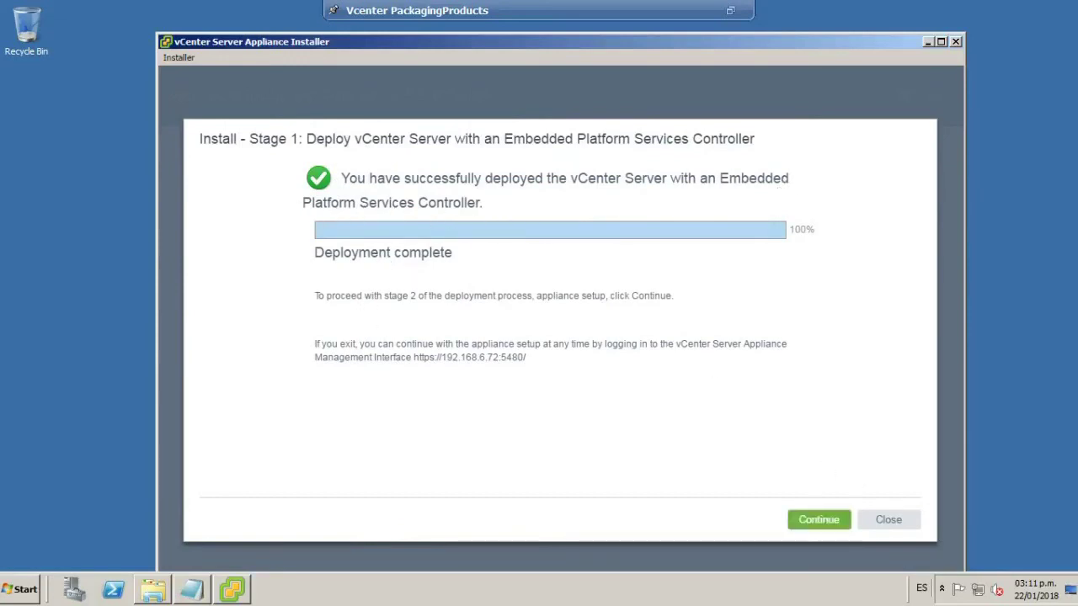
Continue into the Stage 2 wizard and advance past Introduction to the time synchronization settings.
click(825, 521)
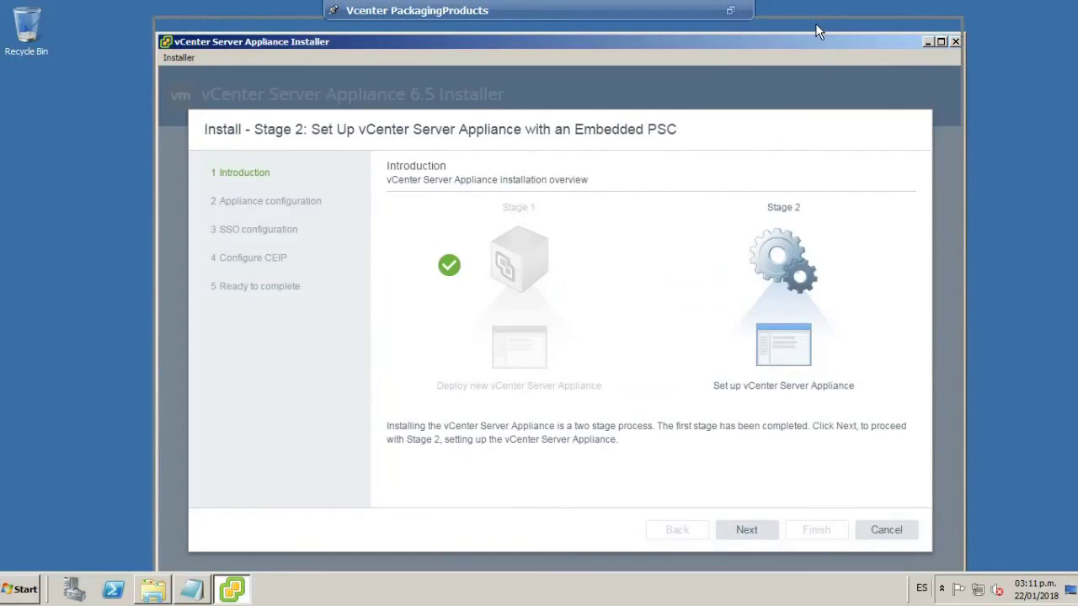
drag(819, 46, 813, 33)
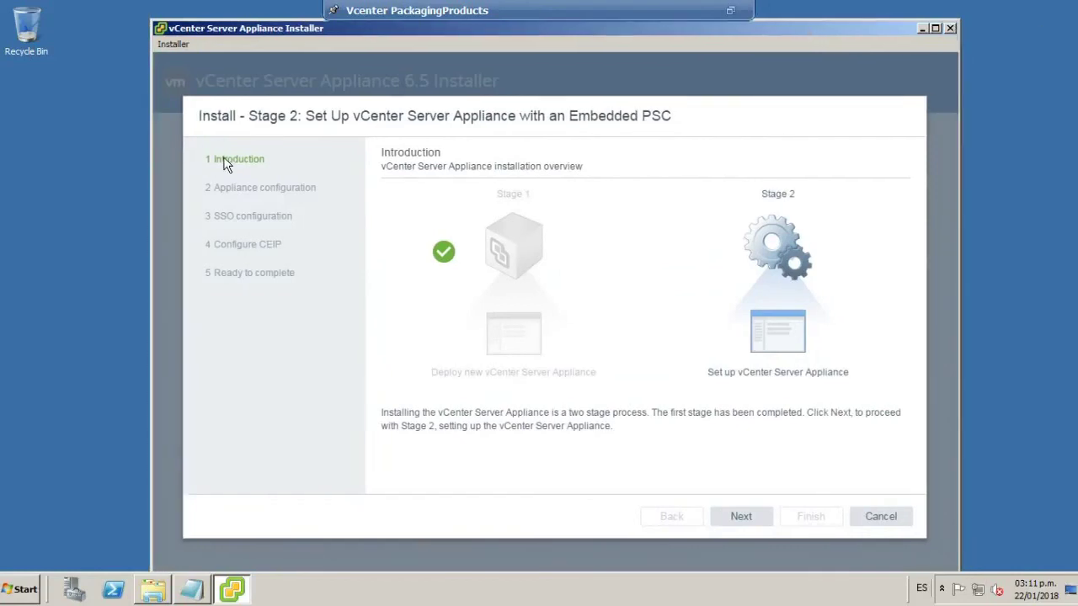
drag(248, 118, 679, 118)
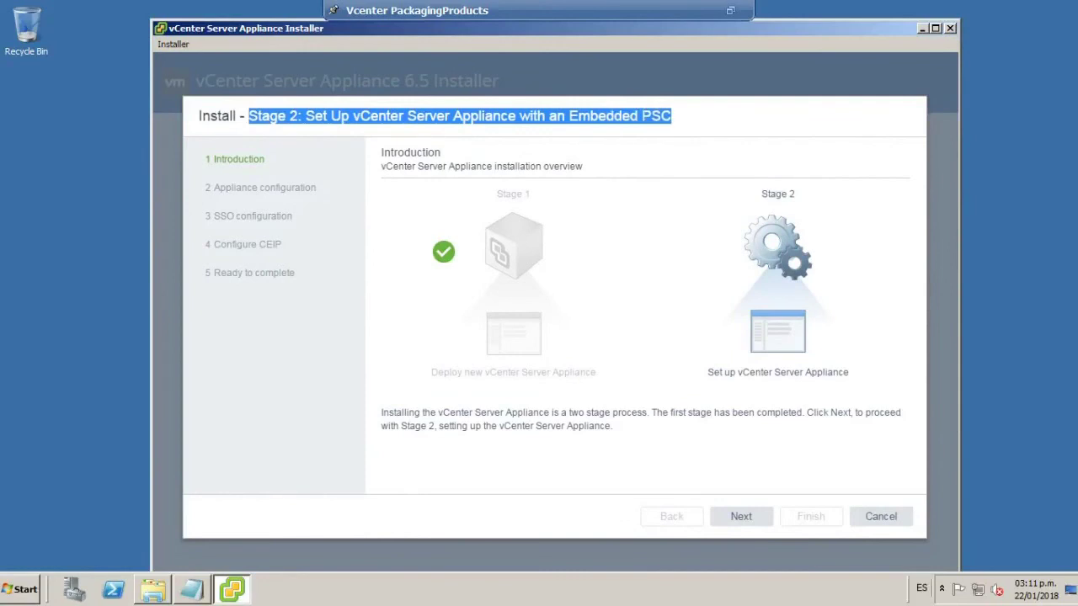
click(745, 518)
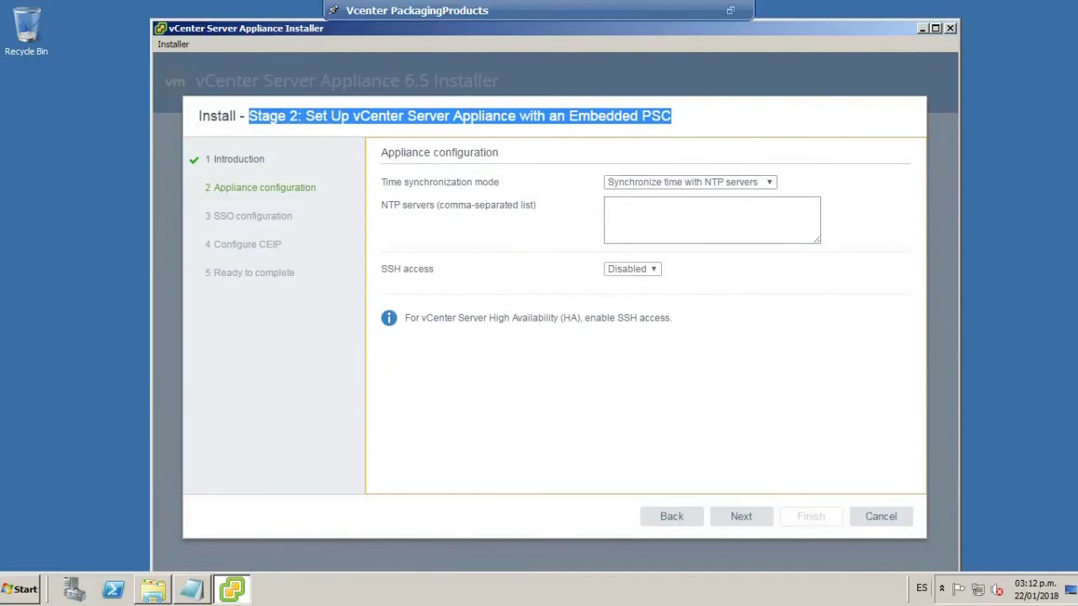
click(765, 184)
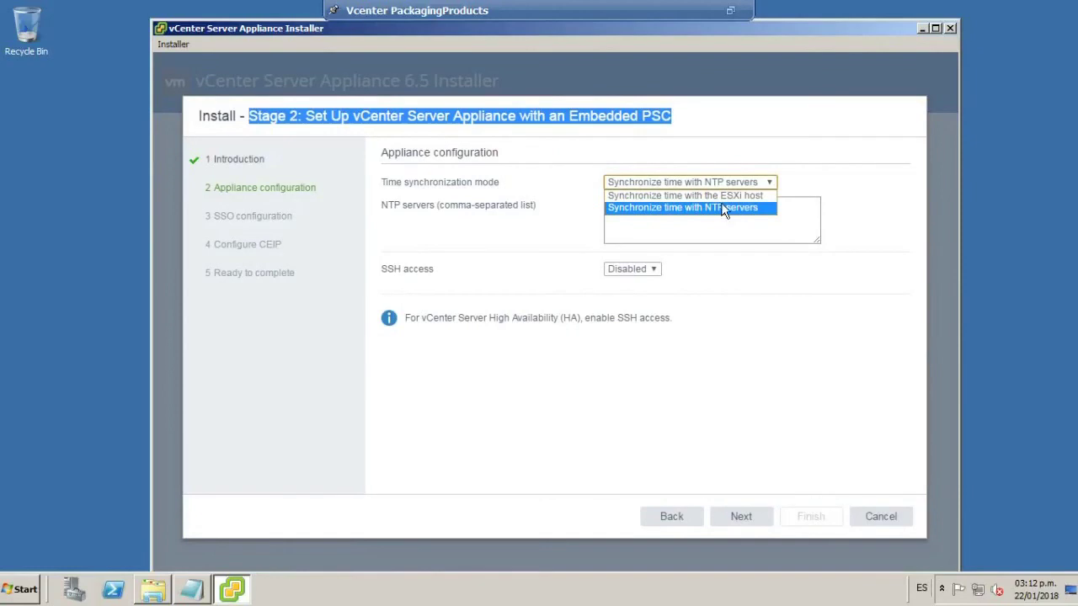
Choose Synchronize time with the ESXi host, leave SSH access Disabled, and go to SSO configuration.
click(736, 196)
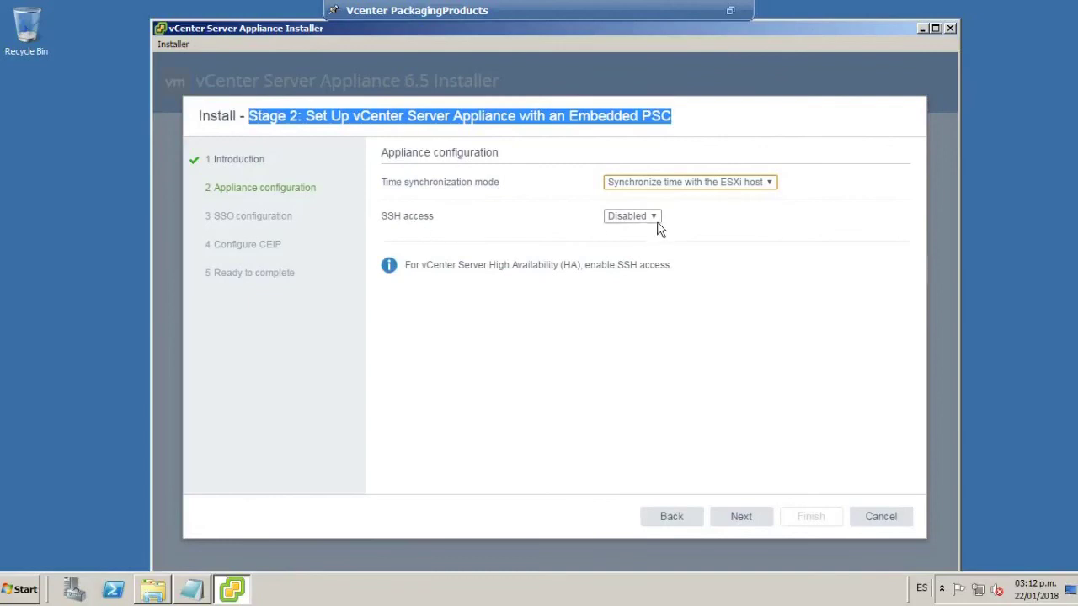
click(653, 219)
click(655, 228)
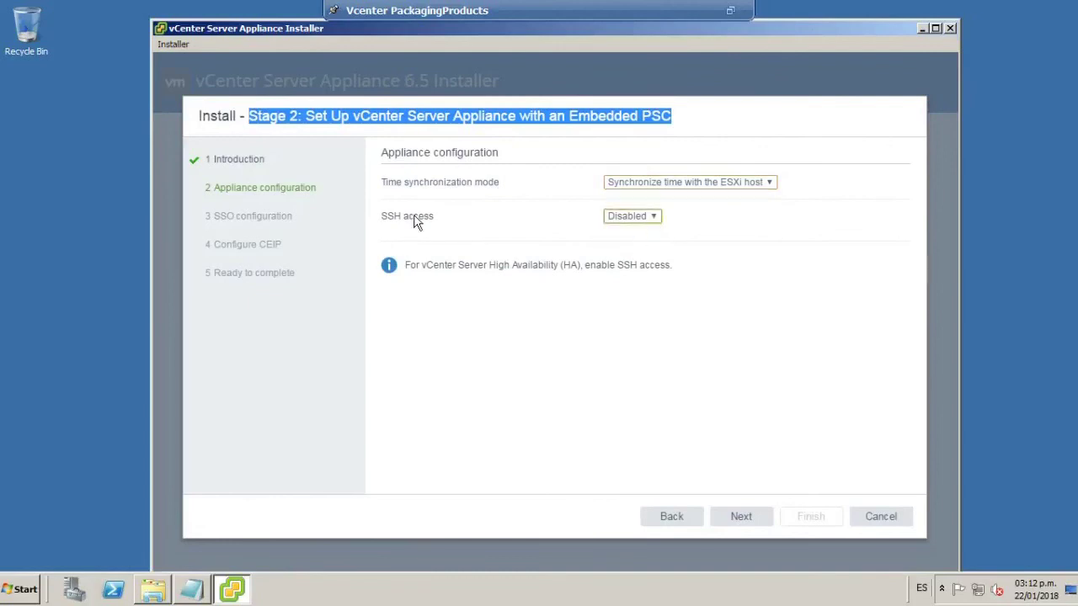
click(749, 516)
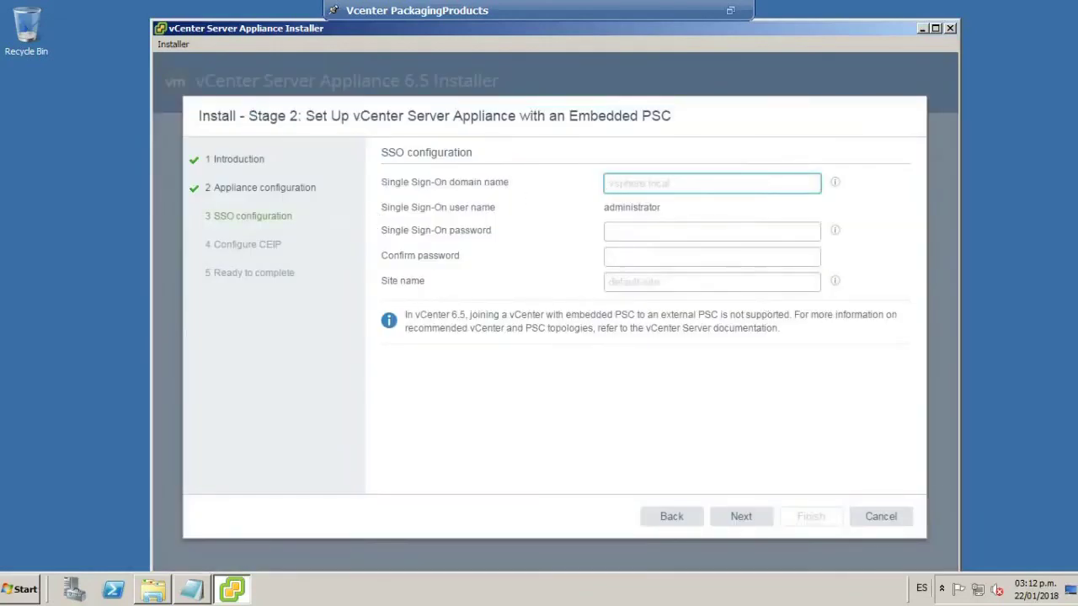
key(Tab)
click(640, 182)
text(a)
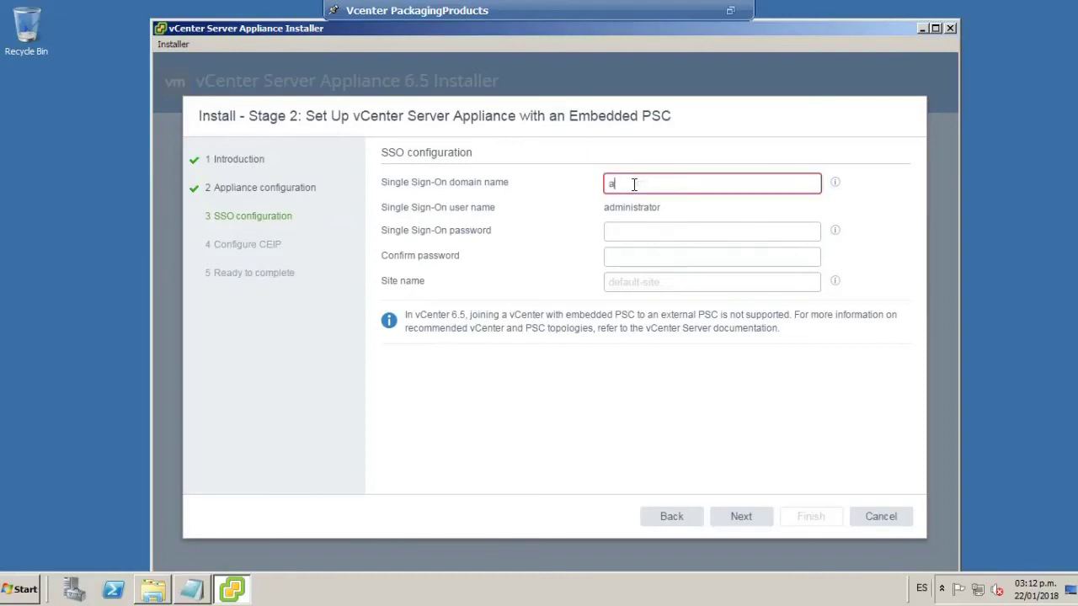
text(dministrator)
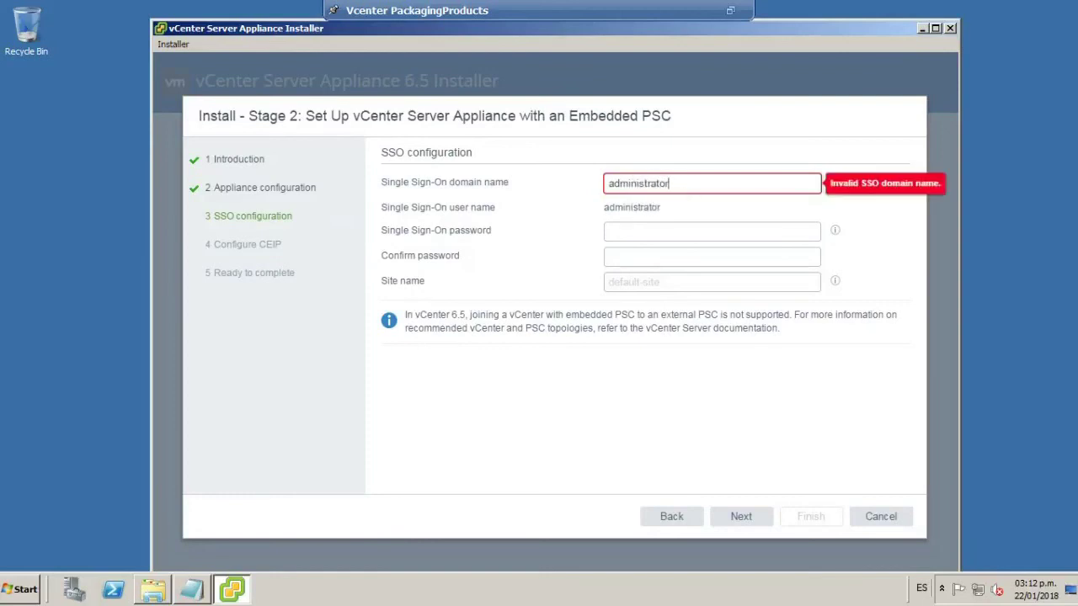
text(@packagingperu.local)
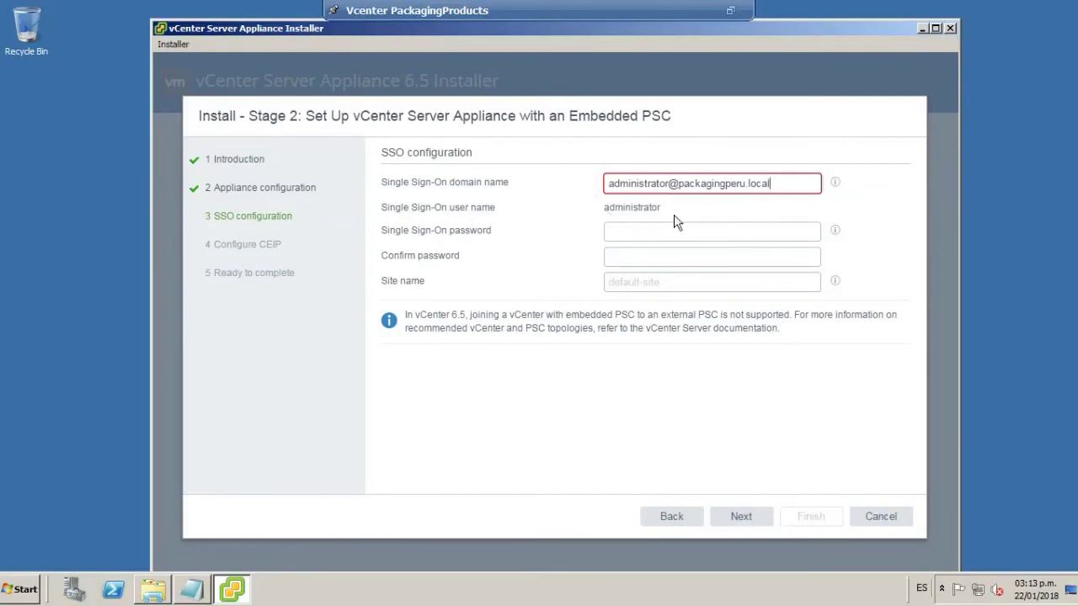
click(639, 229)
Trim the domain name to packagingperu.local and move on to the password field.
click(788, 183)
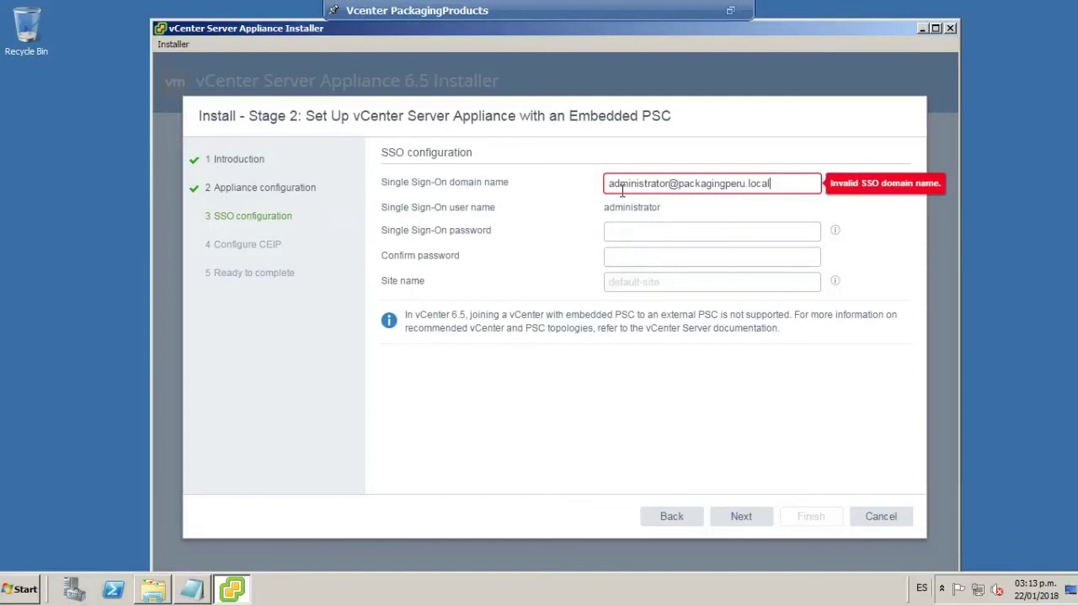
click(681, 187)
key(BackSpace)
key(BackSpace)
key(BackSpace)
key(BackSpace)
key(BackSpace)
key(BackSpace)
key(BackSpace)
key(BackSpace)
key(BackSpace)
key(BackSpace)
key(BackSpace)
key(BackSpace)
key(BackSpace)
key(BackSpace)
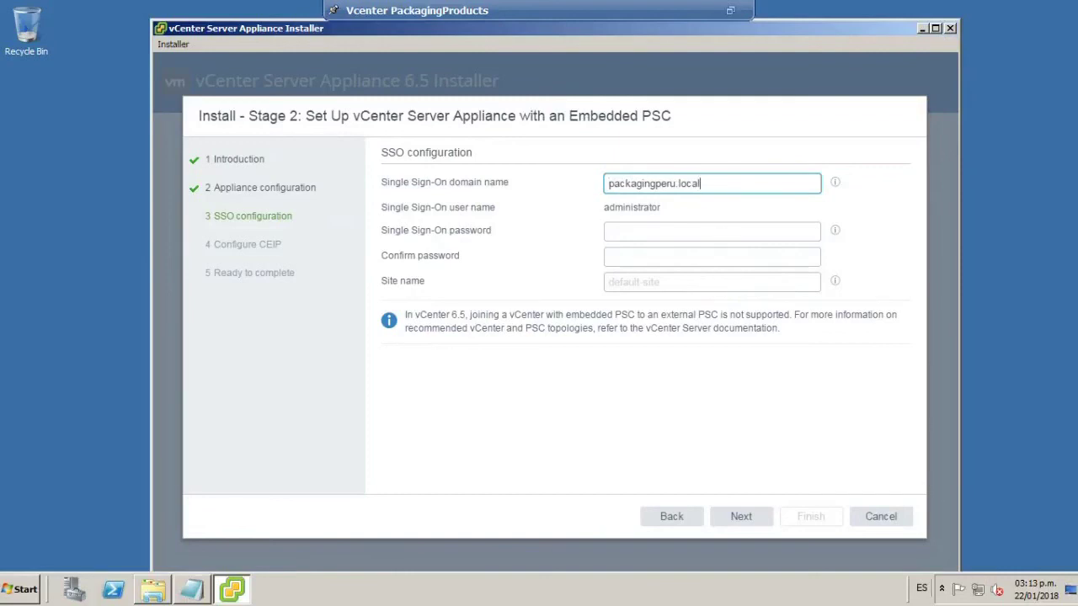
double_click(705, 181)
click(706, 181)
key(Tab)
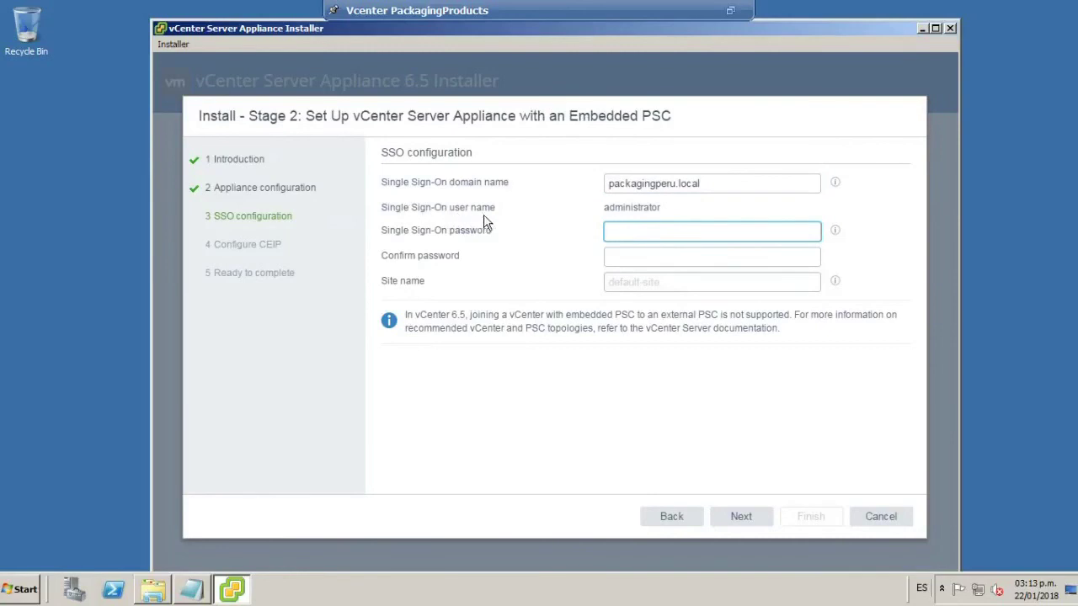
double_click(607, 211)
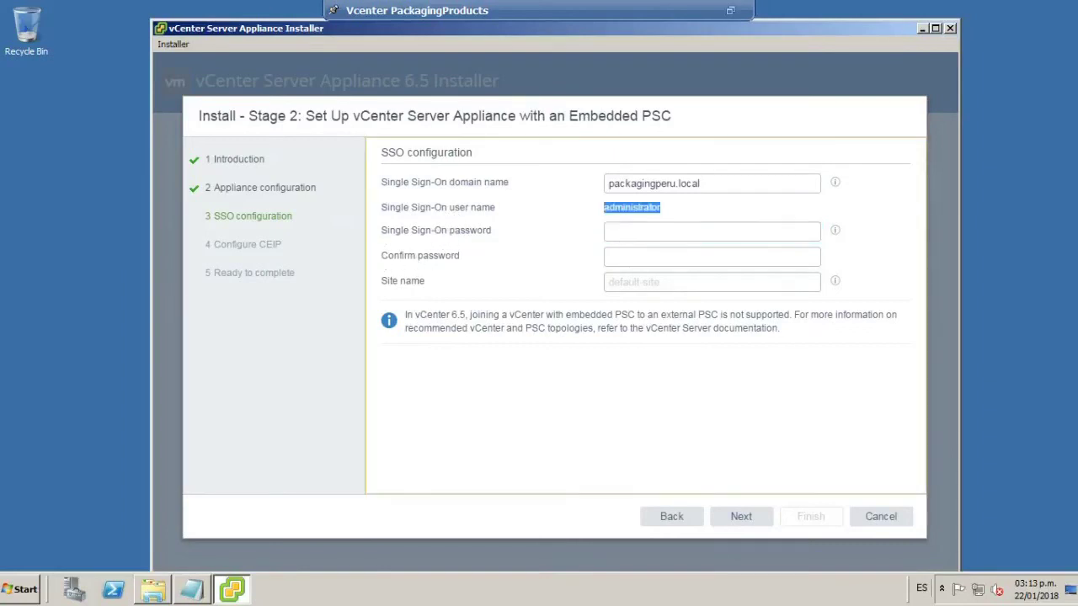
Enter and confirm the Single Sign-On password, set the site name to default-site, and continue.
click(633, 234)
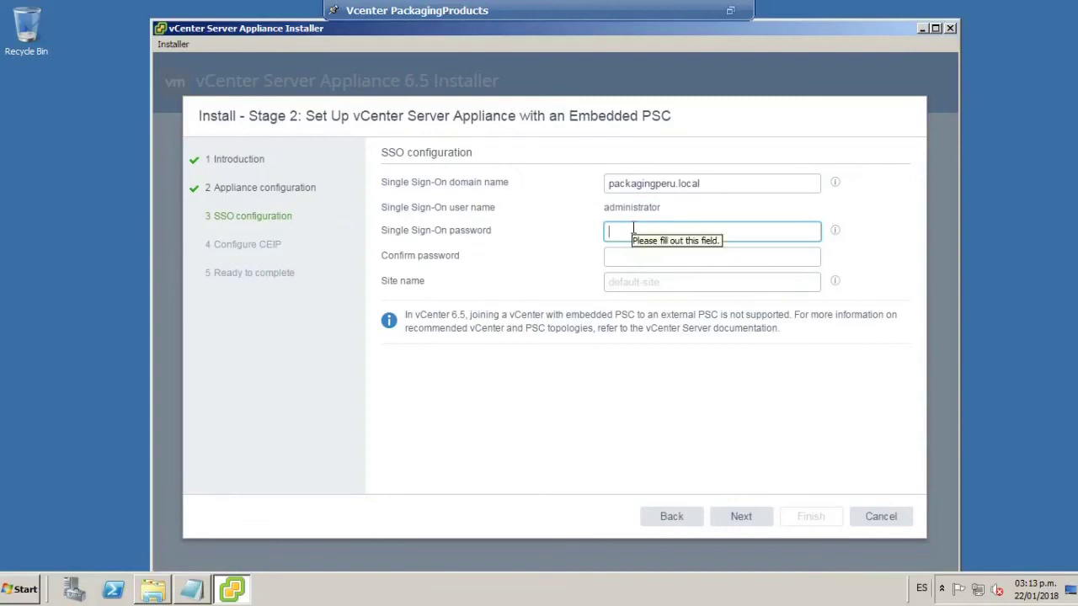
text(V)
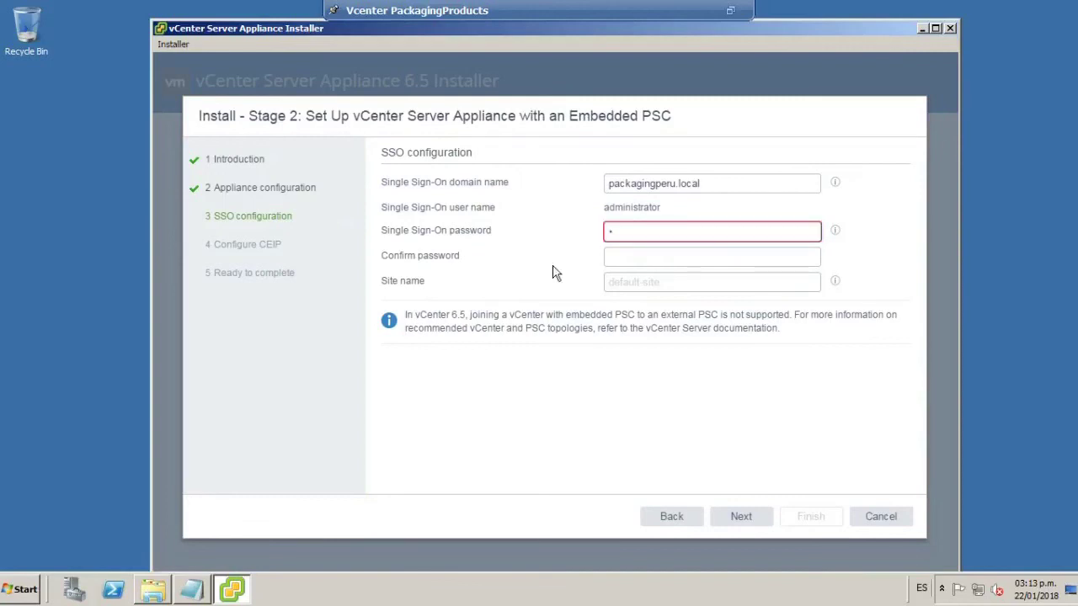
text(************)
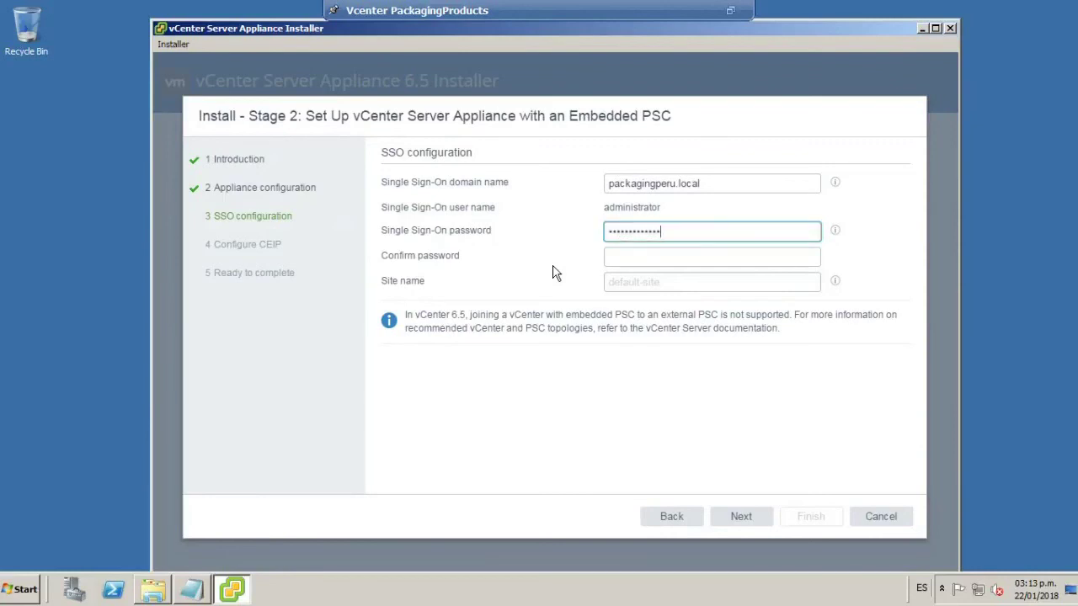
key(BackSpace)
key(BackSpace)
key(BackSpace)
key(BackSpace)
key(BackSpace)
key(BackSpace)
key(BackSpace)
key(BackSpace)
key(BackSpace)
key(BackSpace)
key(BackSpace)
key(BackSpace)
key(BackSpace)
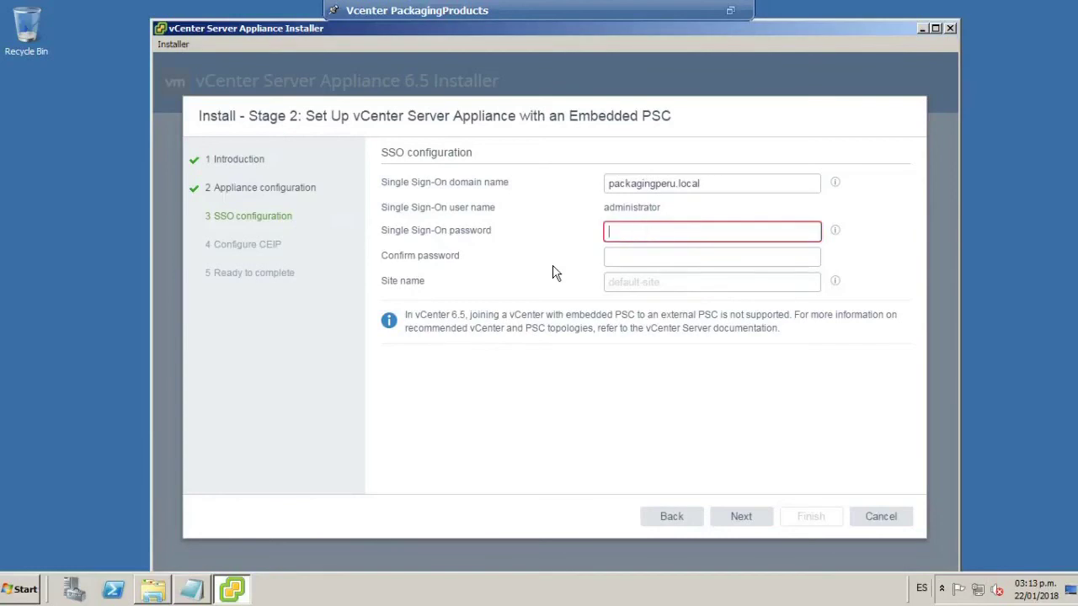
text(************)
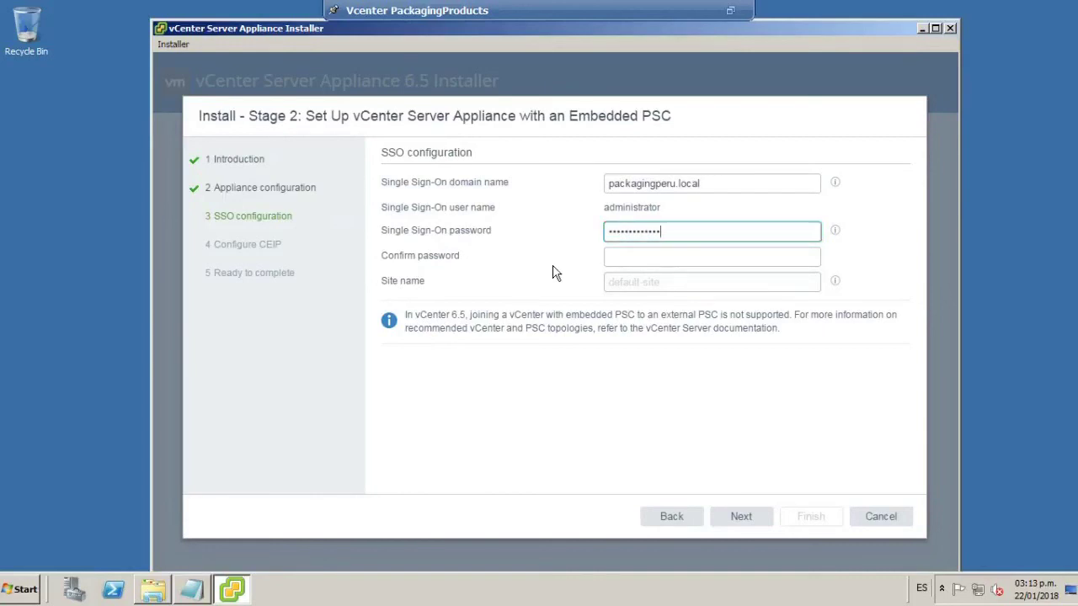
click(652, 258)
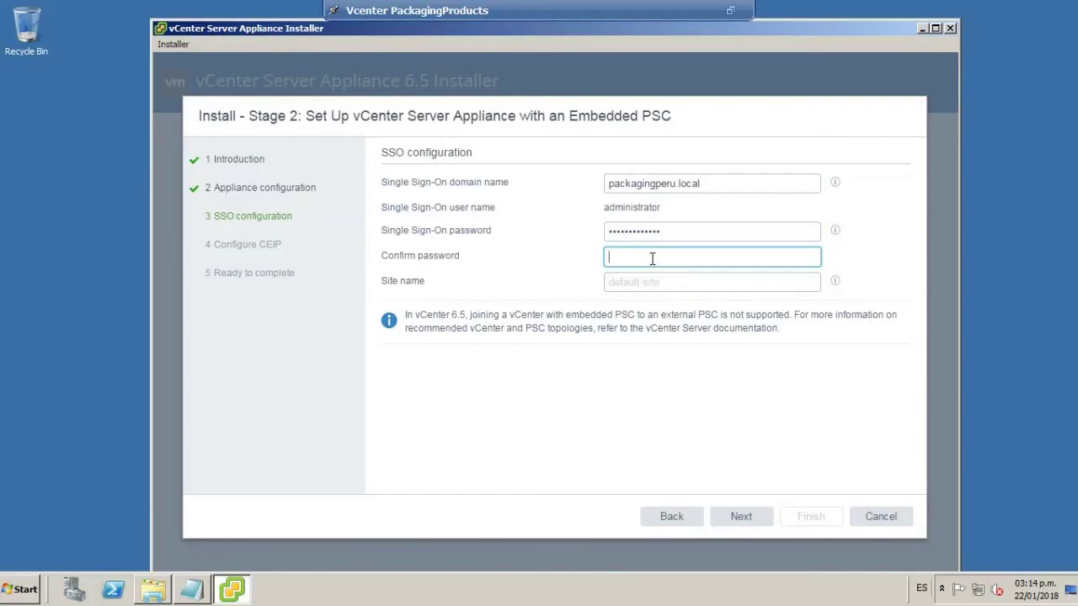
text(*******)
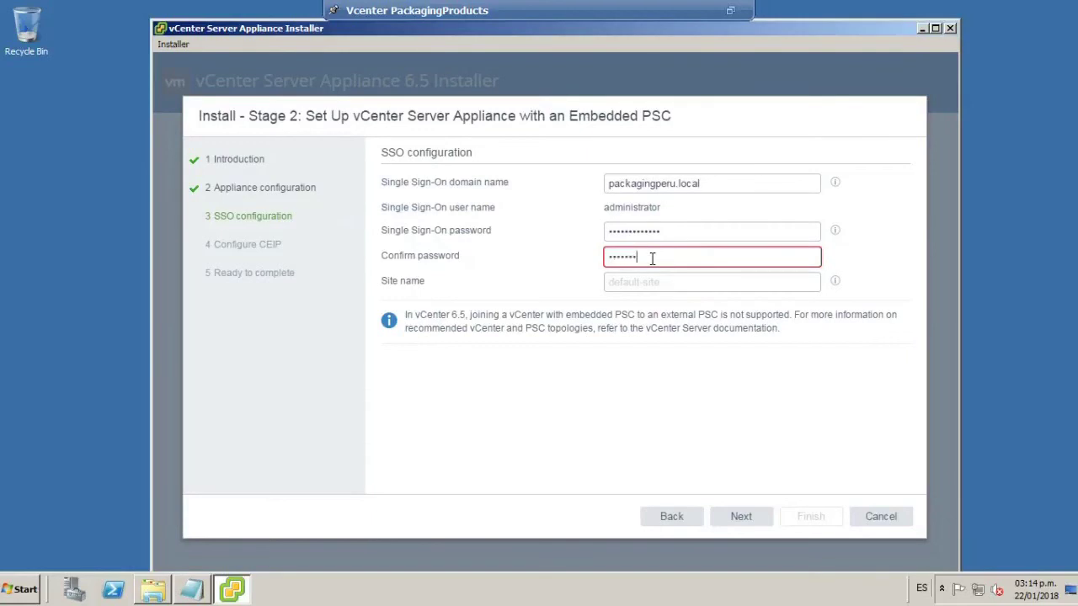
text(*****)
click(646, 283)
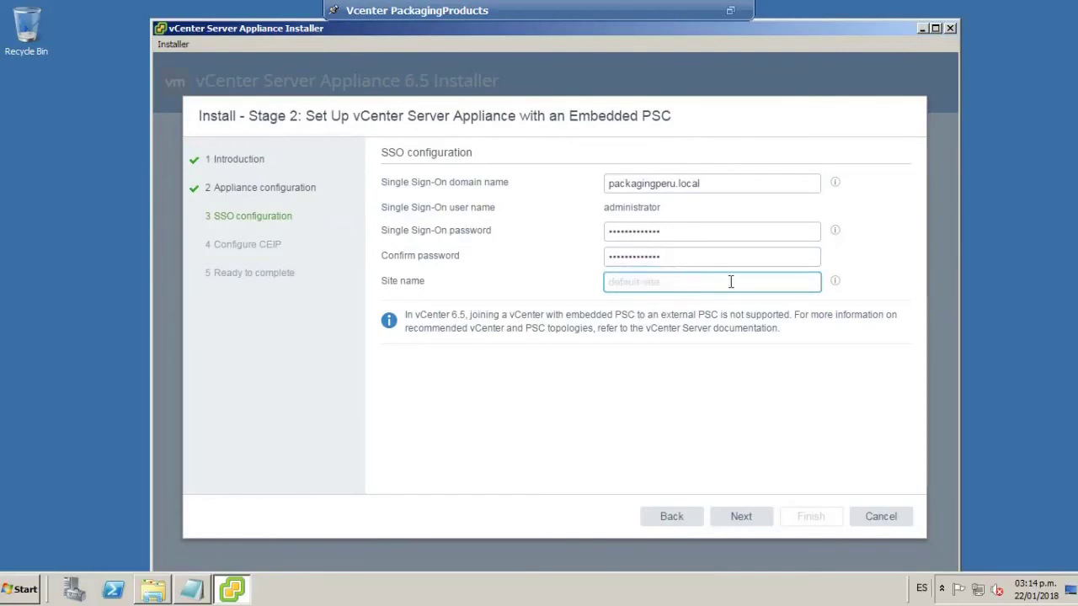
text(default-site)
click(749, 518)
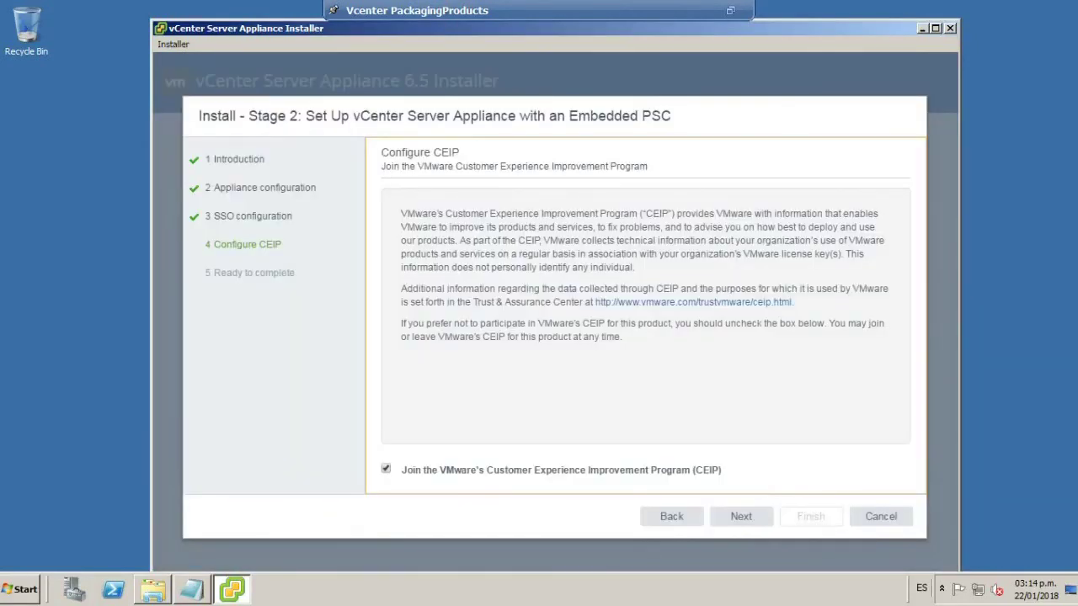
Uncheck joining VMware's CEIP and proceed to the Ready to complete summary.
drag(383, 153, 490, 148)
click(518, 181)
click(386, 469)
click(678, 392)
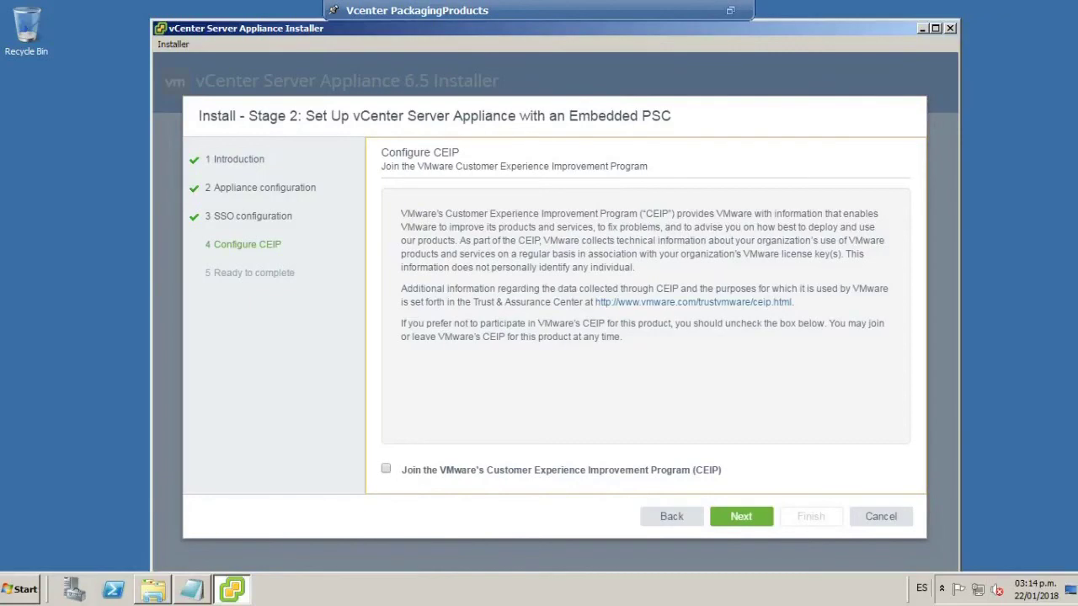
click(746, 521)
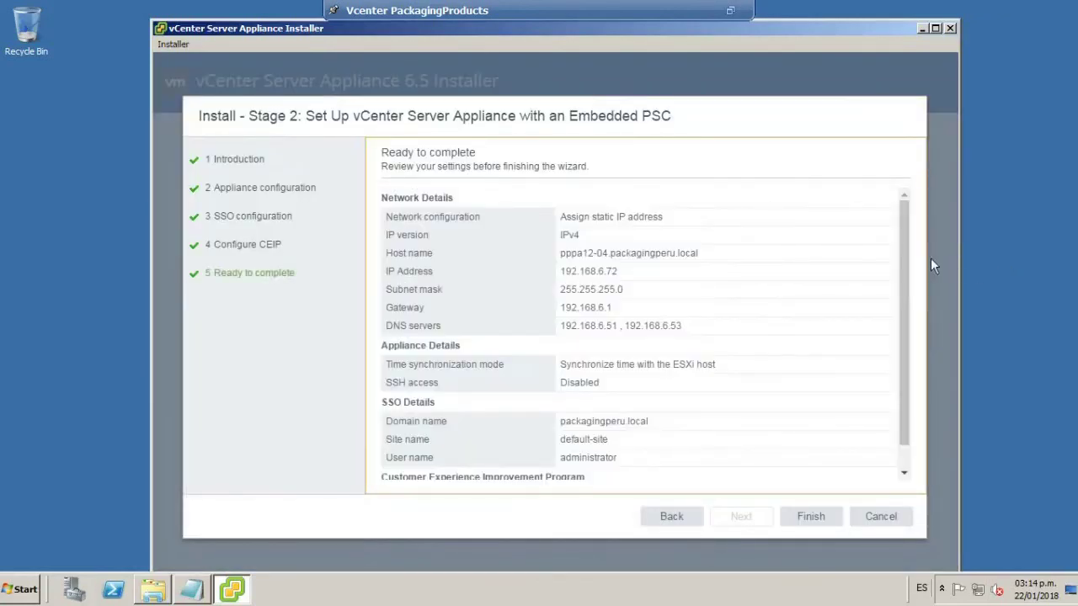
Review the Ready to complete summary and finish the Stage 2 wizard.
drag(903, 242, 907, 322)
scroll(924, 278, up, 1)
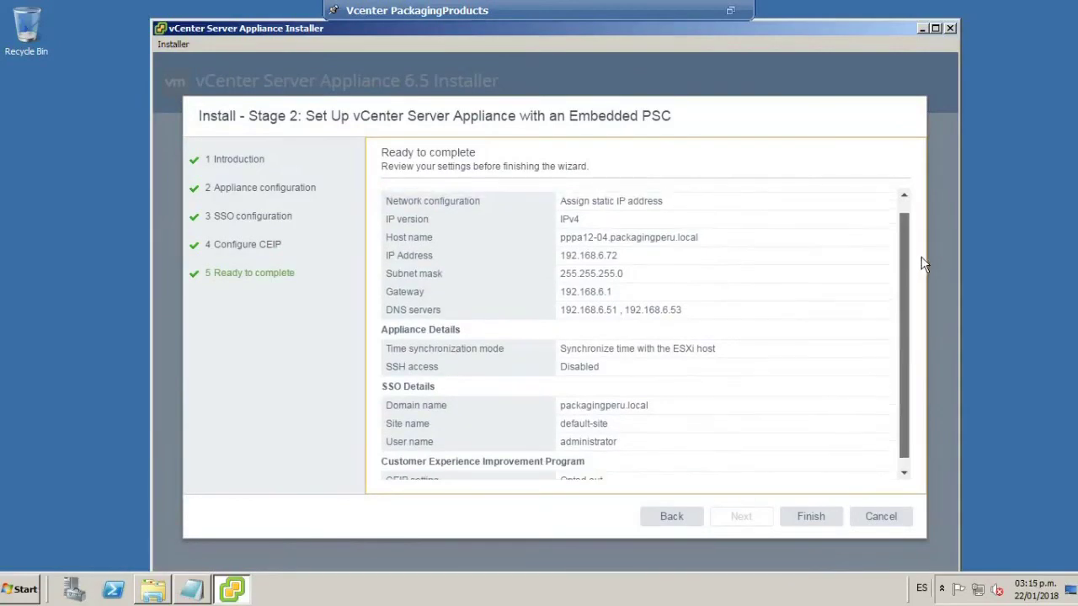
click(811, 517)
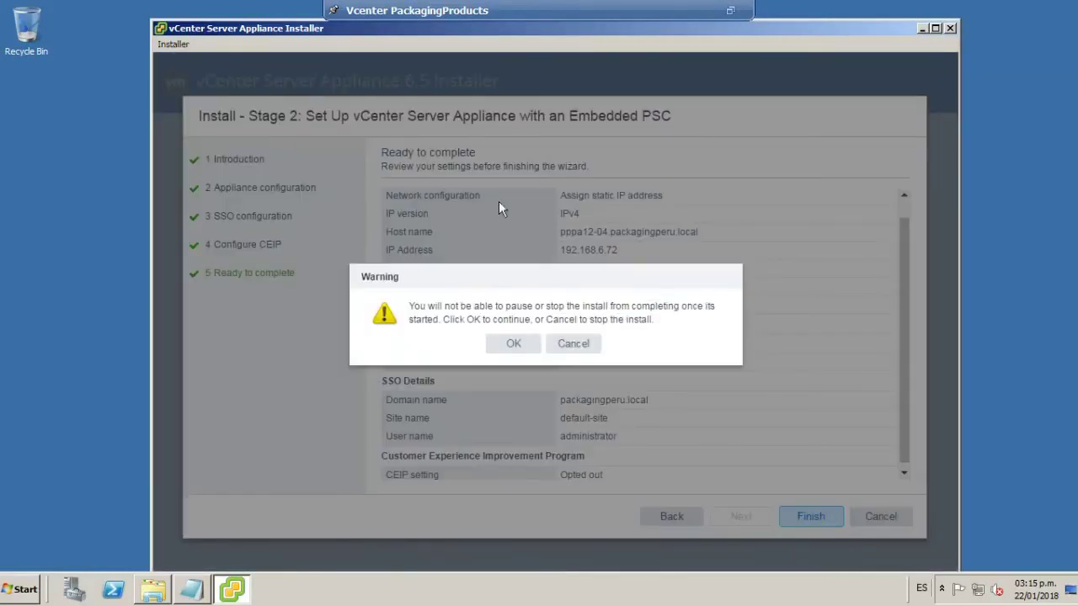
Accept the warning that the install cannot be paused or stopped, starting appliance setup.
drag(409, 306, 704, 307)
drag(412, 319, 485, 320)
key(Tab)
key(Tab)
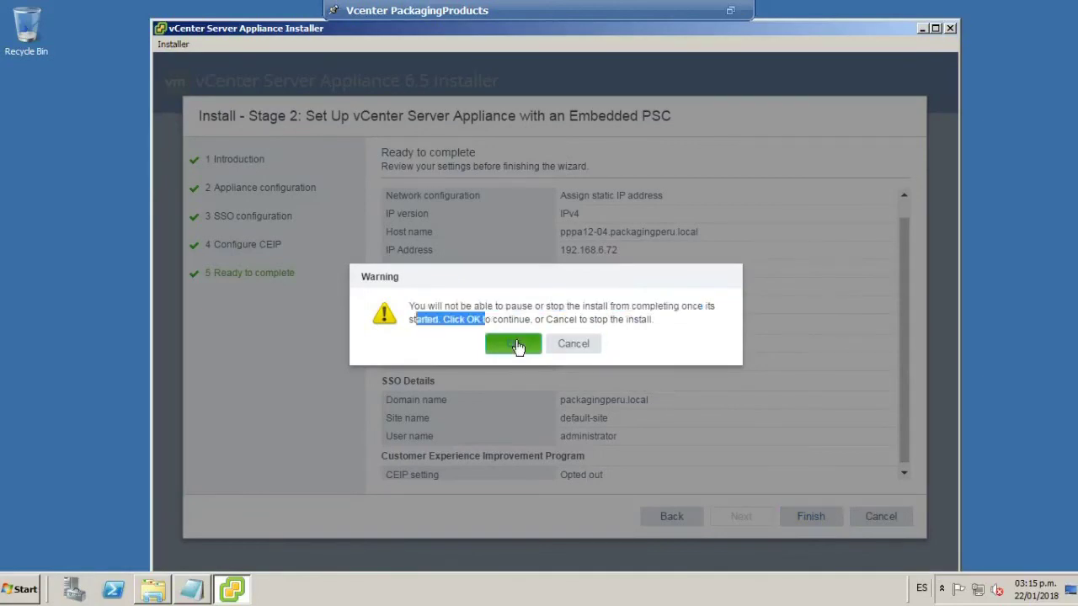
click(515, 345)
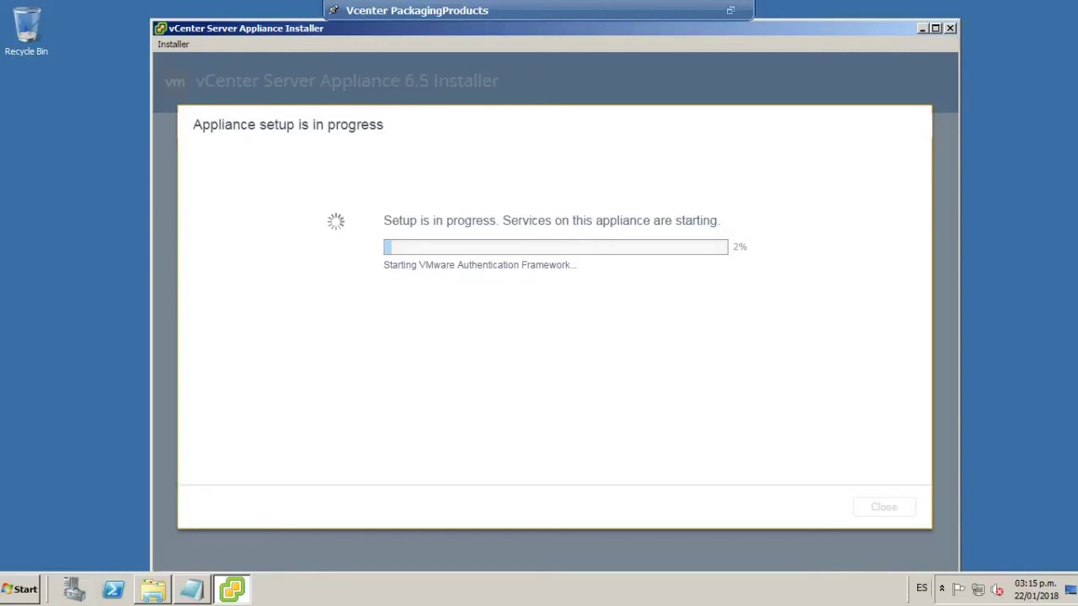
Watch the appliance setup progress message, then exit the full-screen VM console.
drag(383, 220, 779, 247)
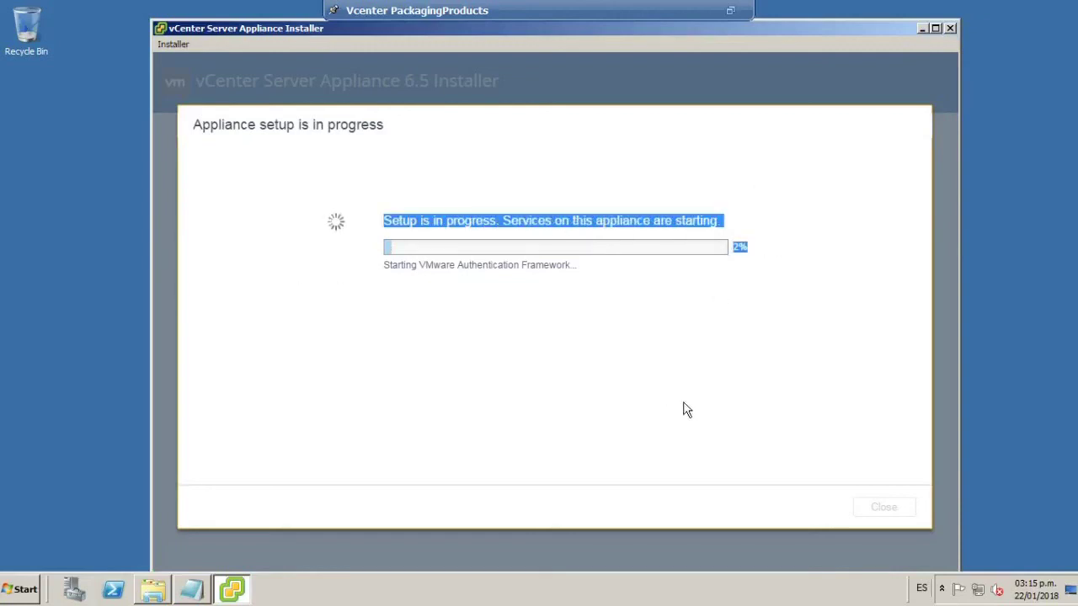
click(731, 10)
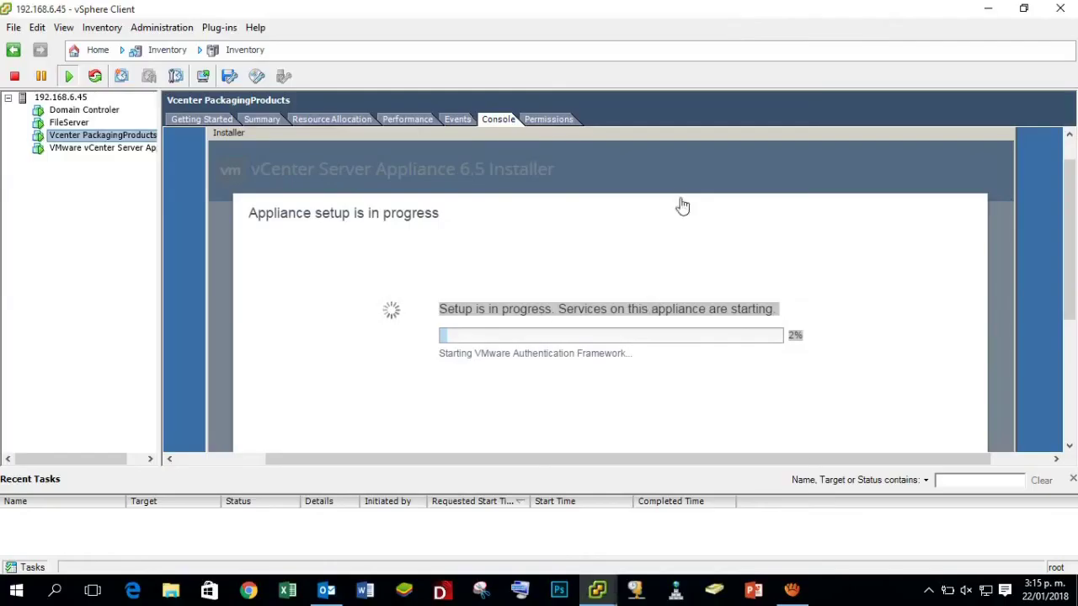
Scroll to the bottom of the Complete page and close the finished vCenter installer.
click(792, 590)
click(648, 368)
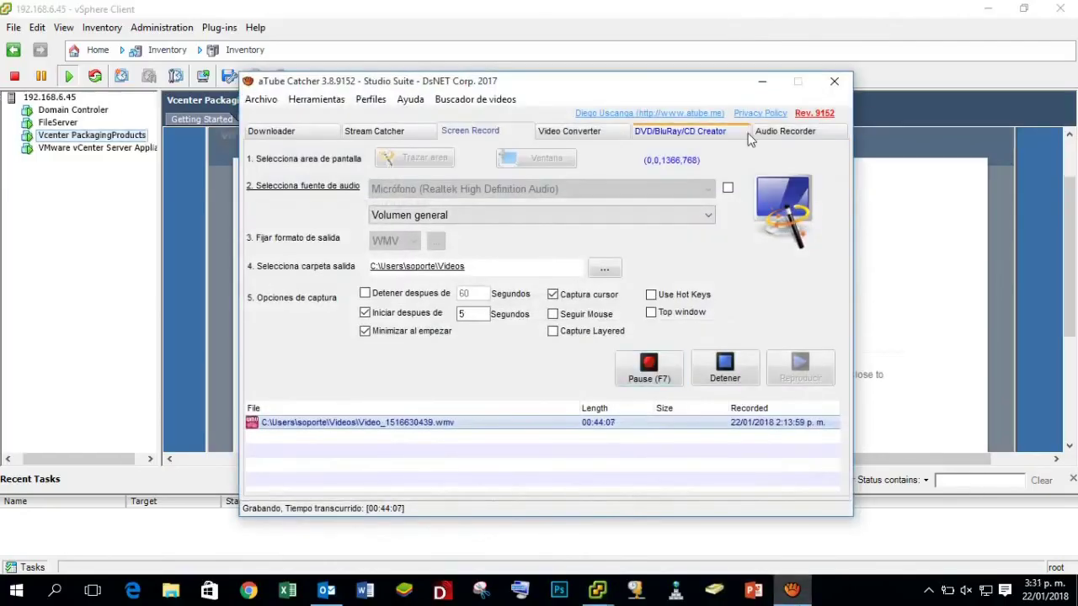
click(761, 81)
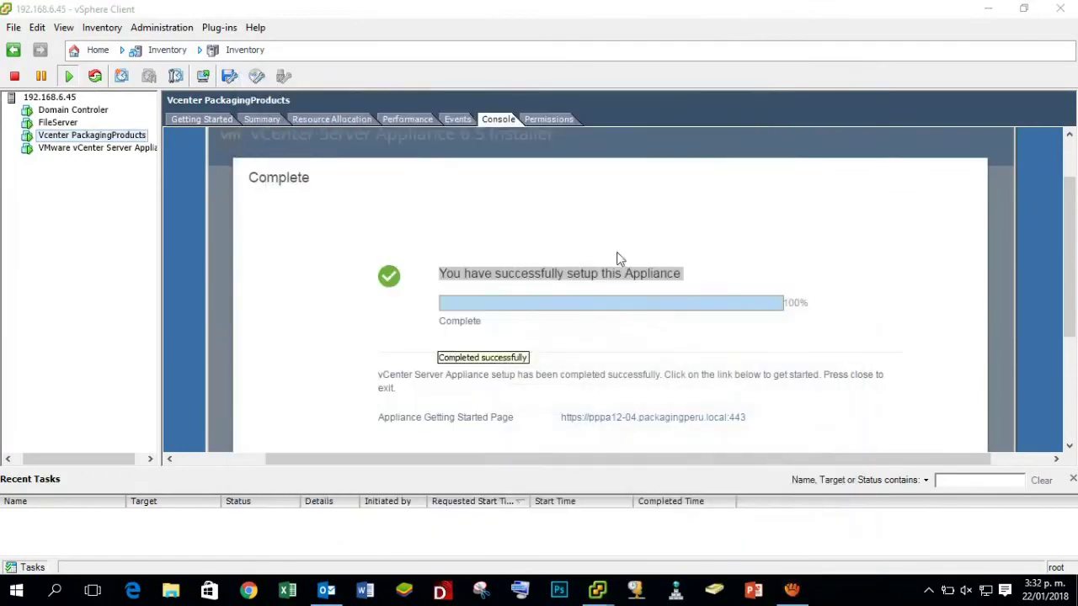
drag(1074, 237, 1069, 288)
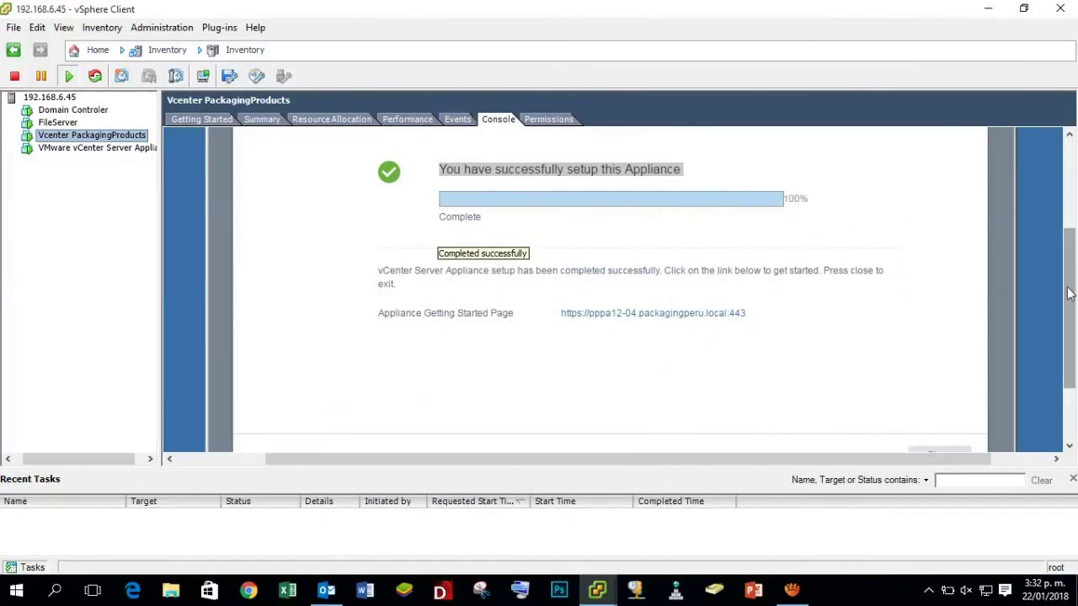
drag(1067, 292, 1067, 312)
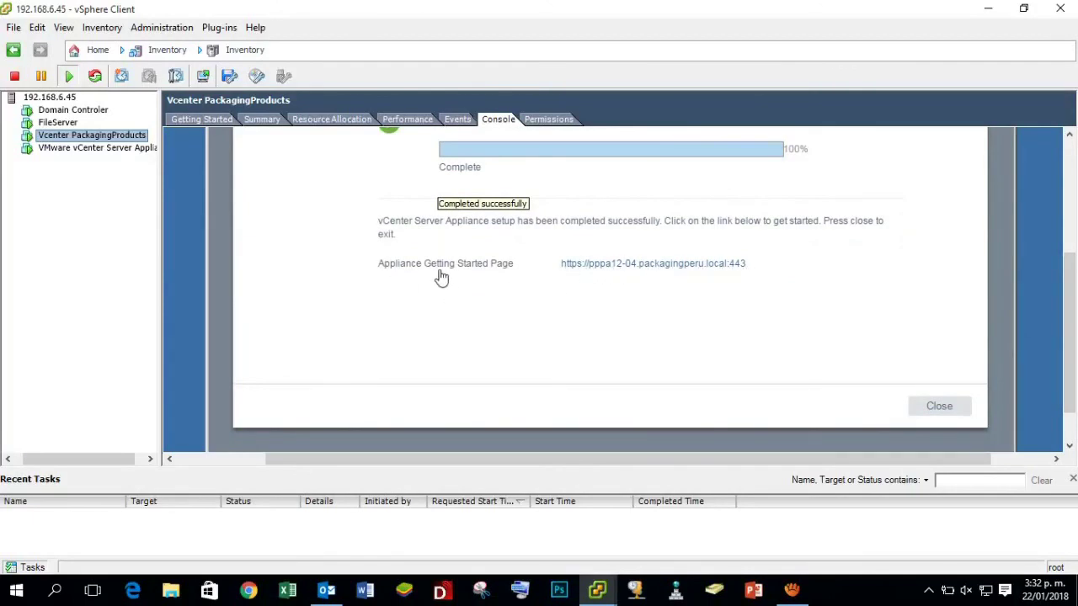
click(942, 411)
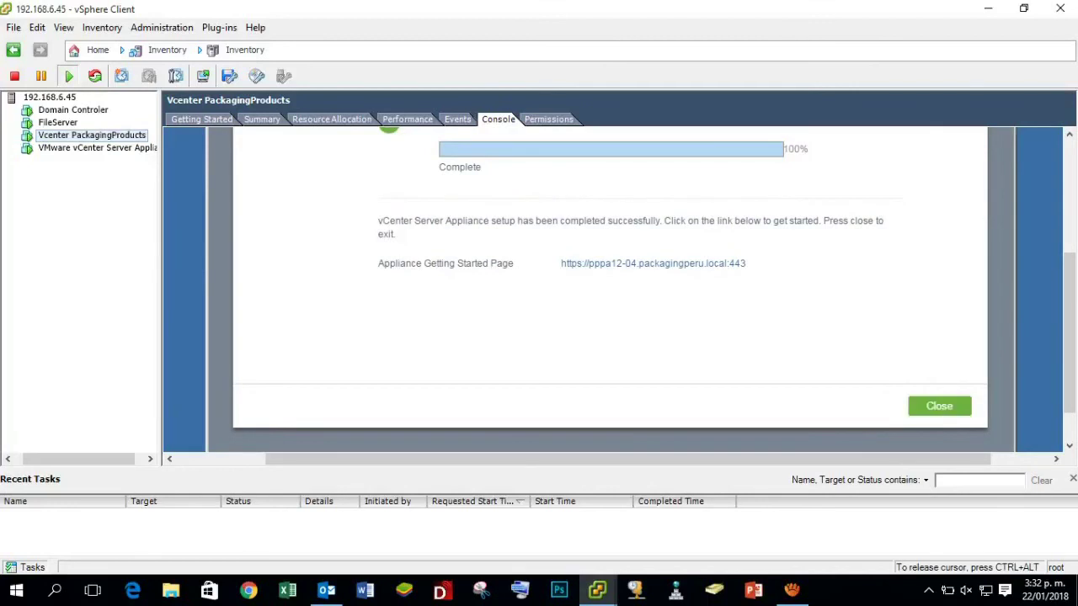
click(941, 409)
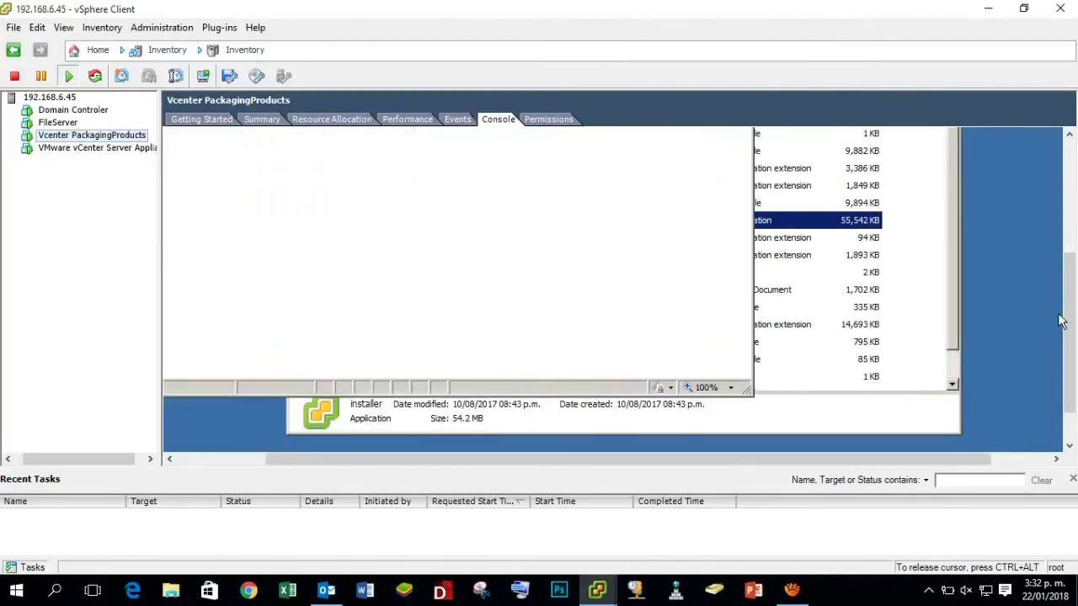
Switch the Vcenter PackagingProducts console to full screen via Inventory > Virtual Machine > Guest.
drag(1073, 305, 1076, 212)
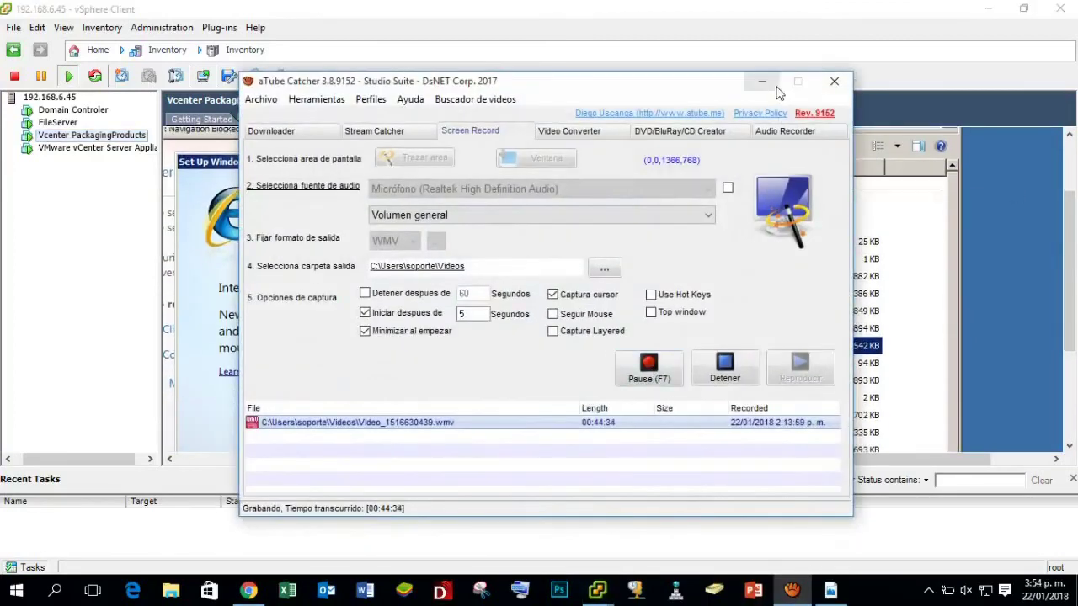
click(762, 82)
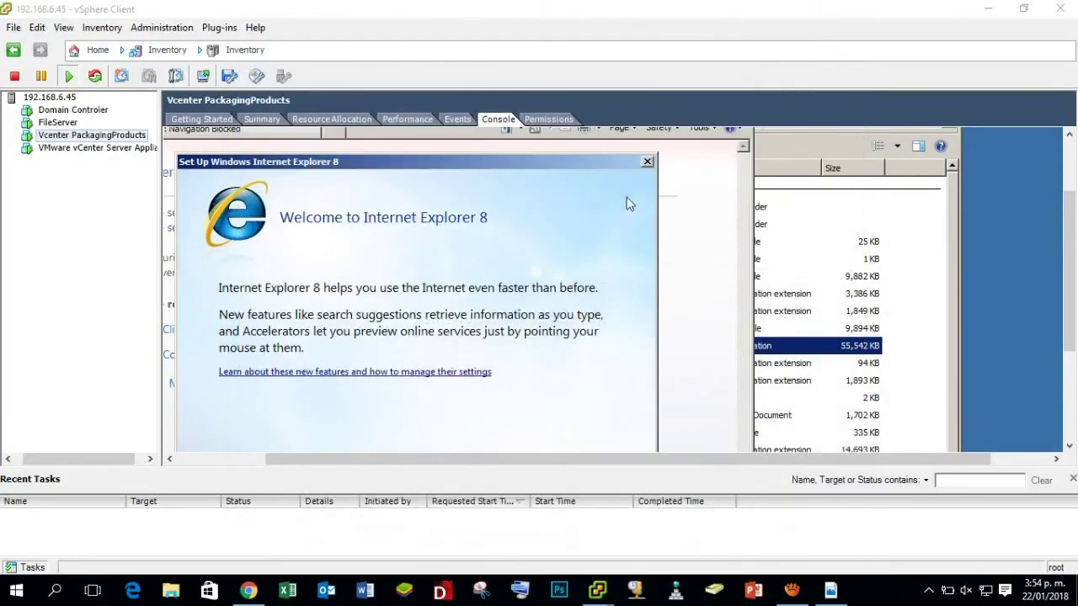
click(102, 27)
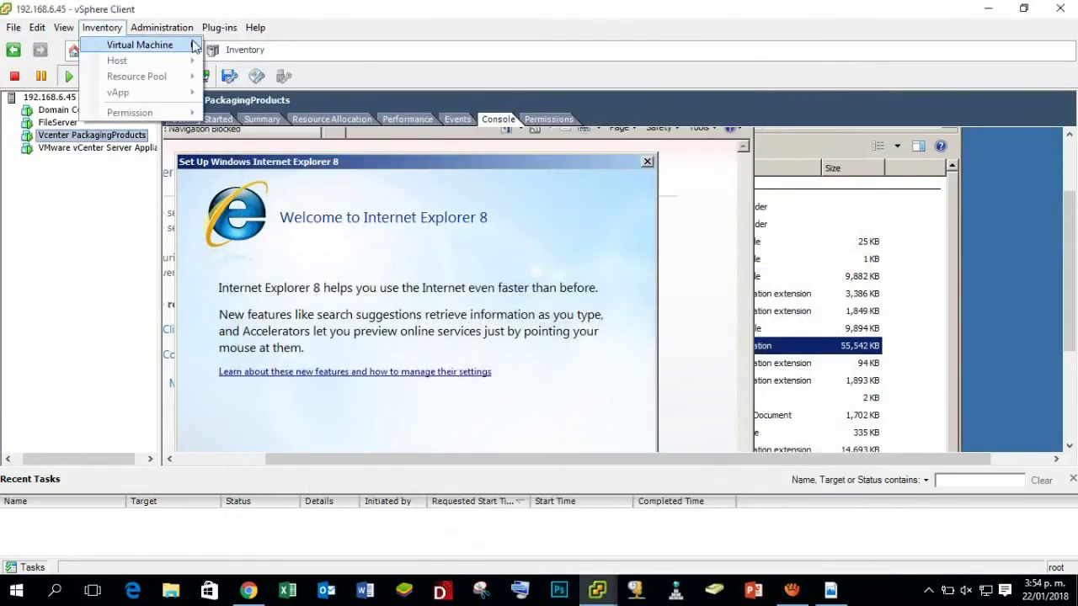
mouse_move(193, 44)
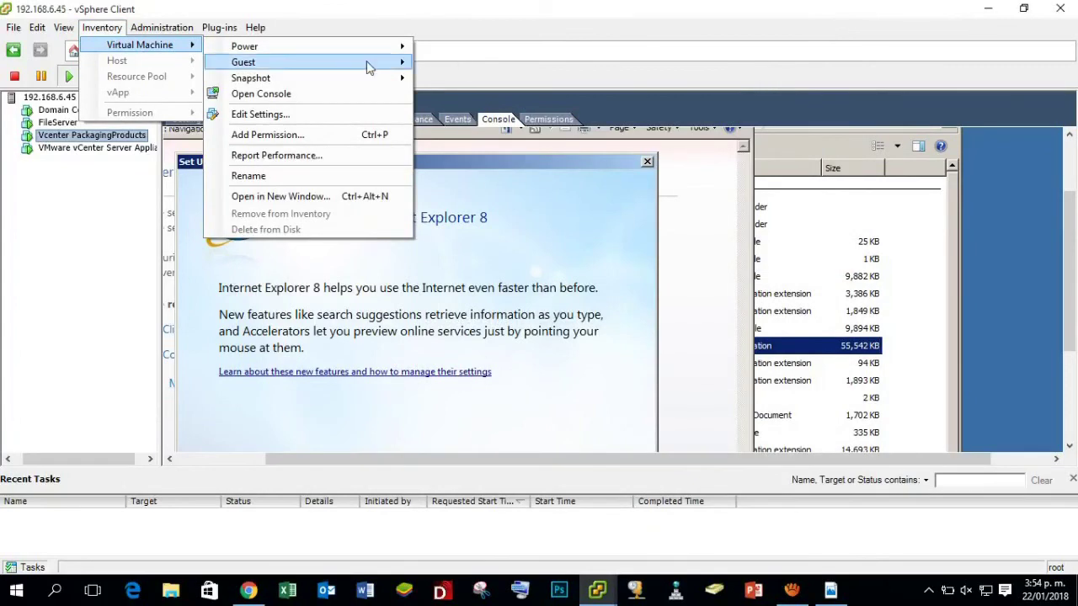
mouse_move(379, 64)
click(492, 81)
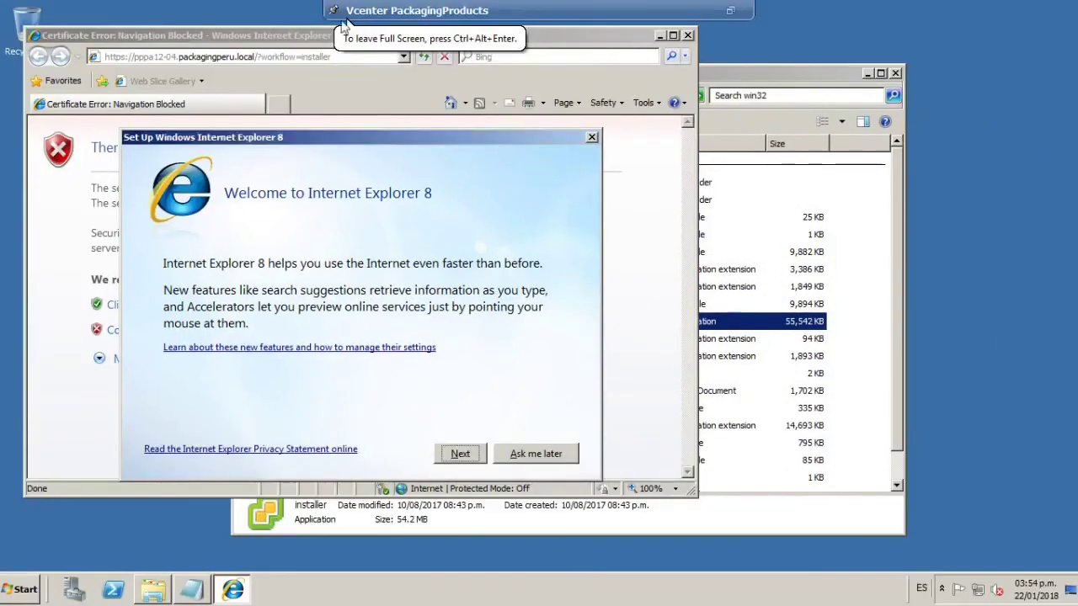
Dismiss the IE8 setup, Security Alert and blocked-content prompts, then return to the Certificate Error tab.
click(554, 457)
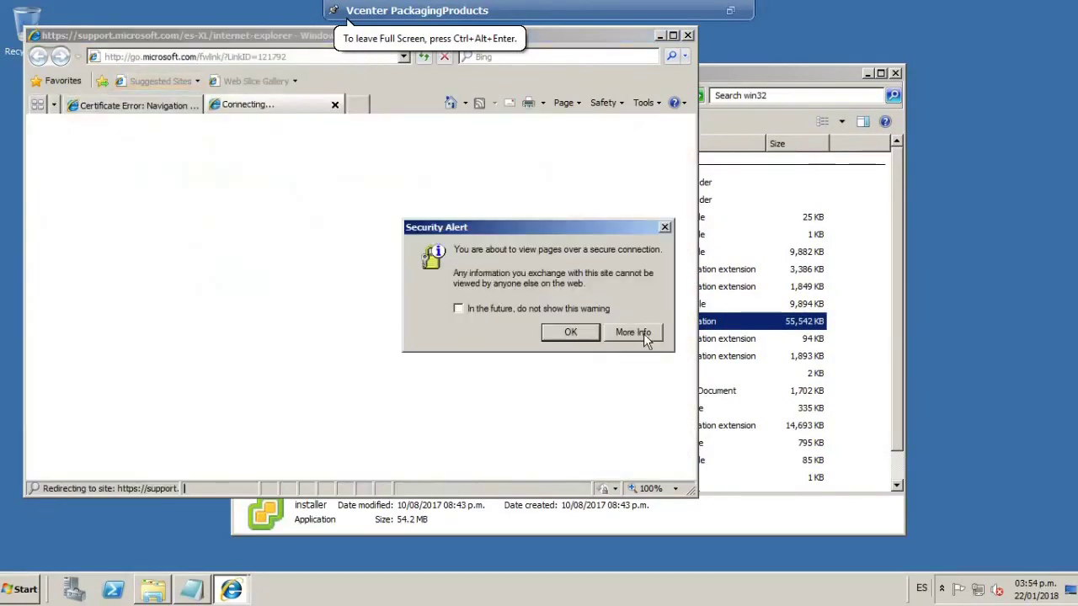
click(592, 331)
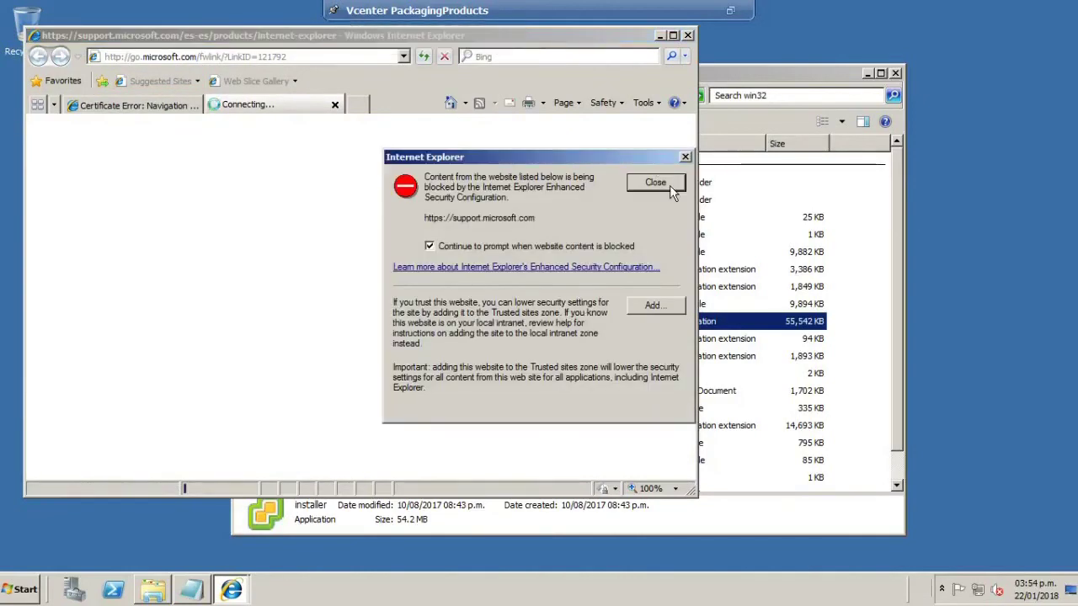
click(685, 156)
drag(289, 37, 411, 51)
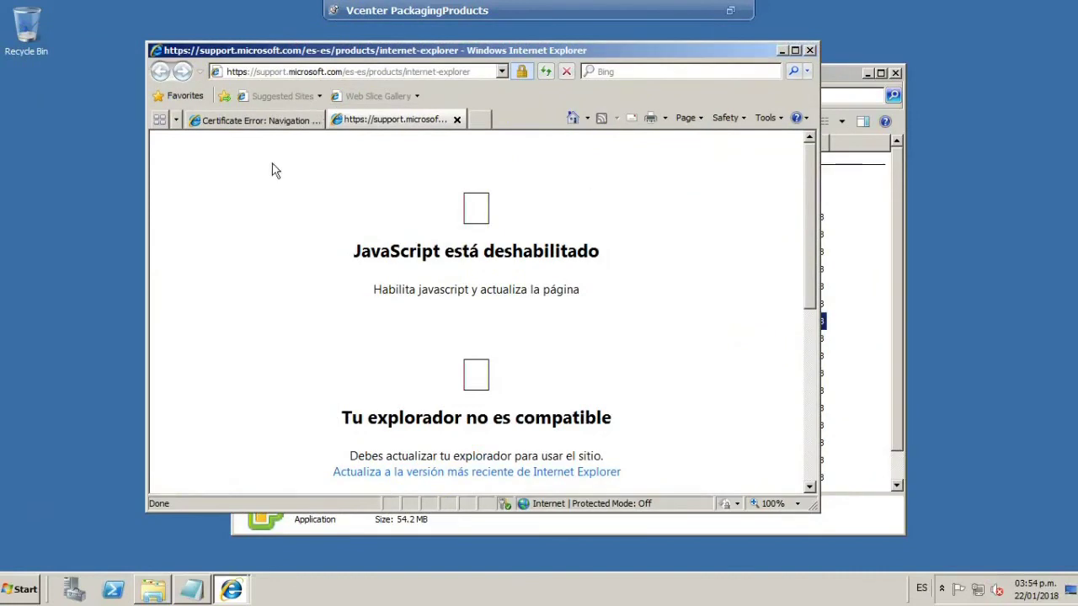
click(289, 125)
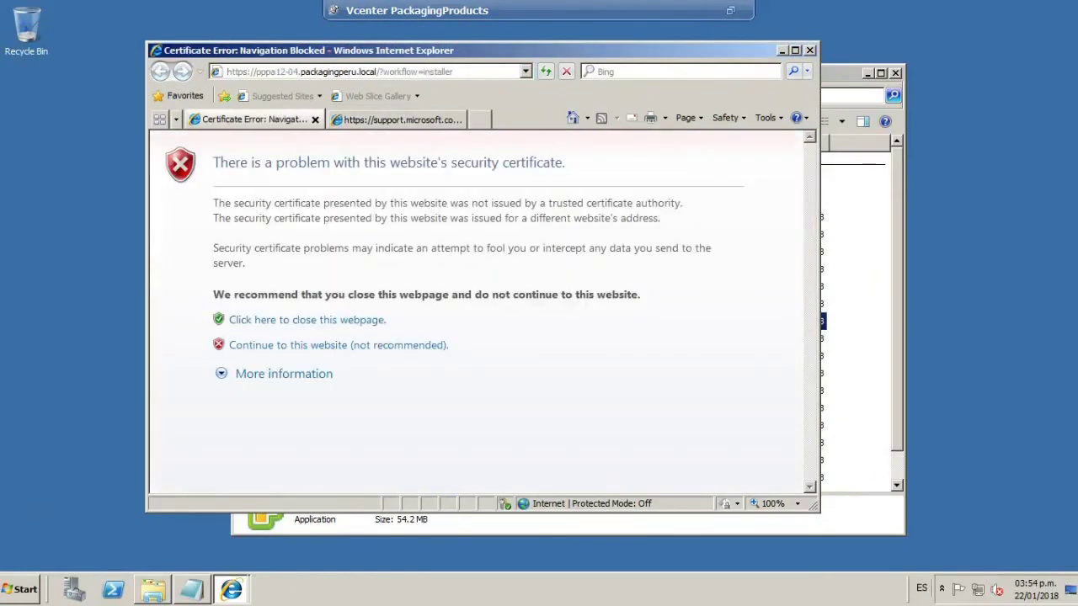
Close the Microsoft support tab and continue past the certificate warning, accepting the alert.
click(396, 120)
click(457, 120)
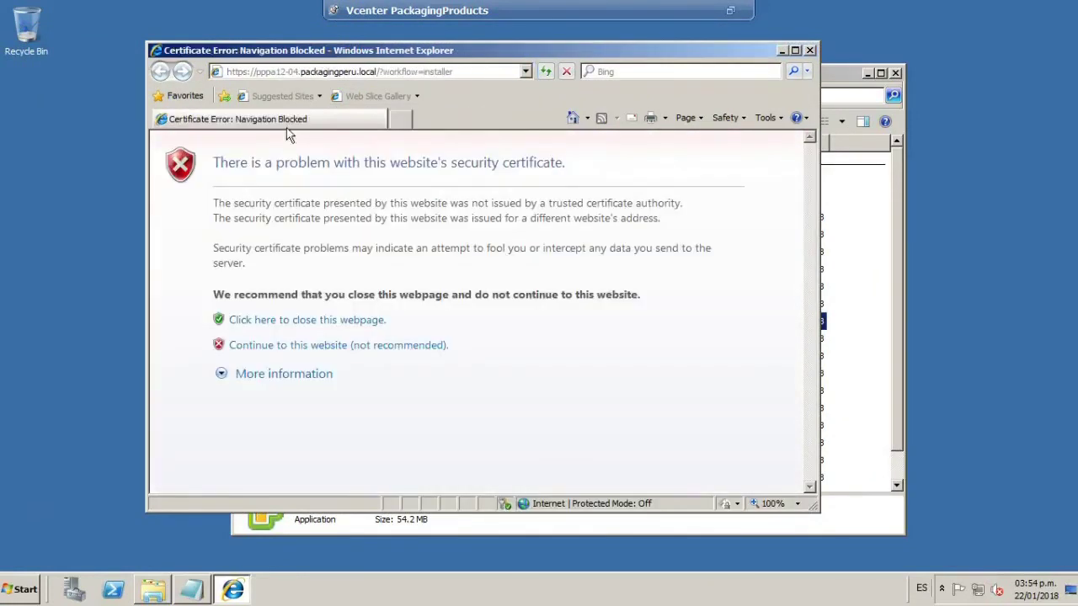
click(302, 345)
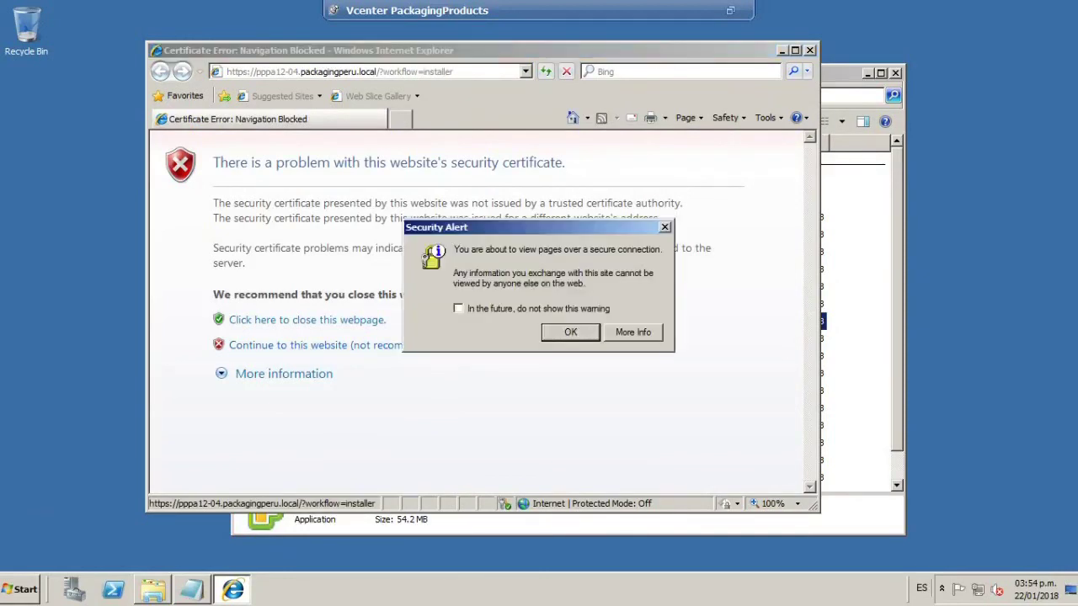
click(570, 332)
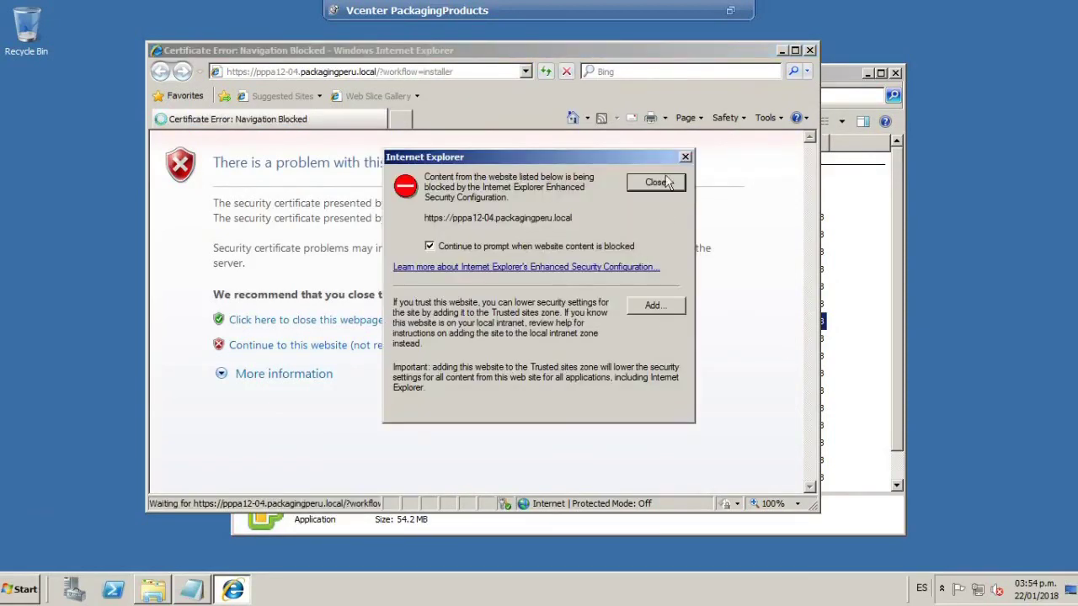
Open and close the trusted sites dialog, dismiss blocked content, and maximize Internet Explorer.
click(661, 310)
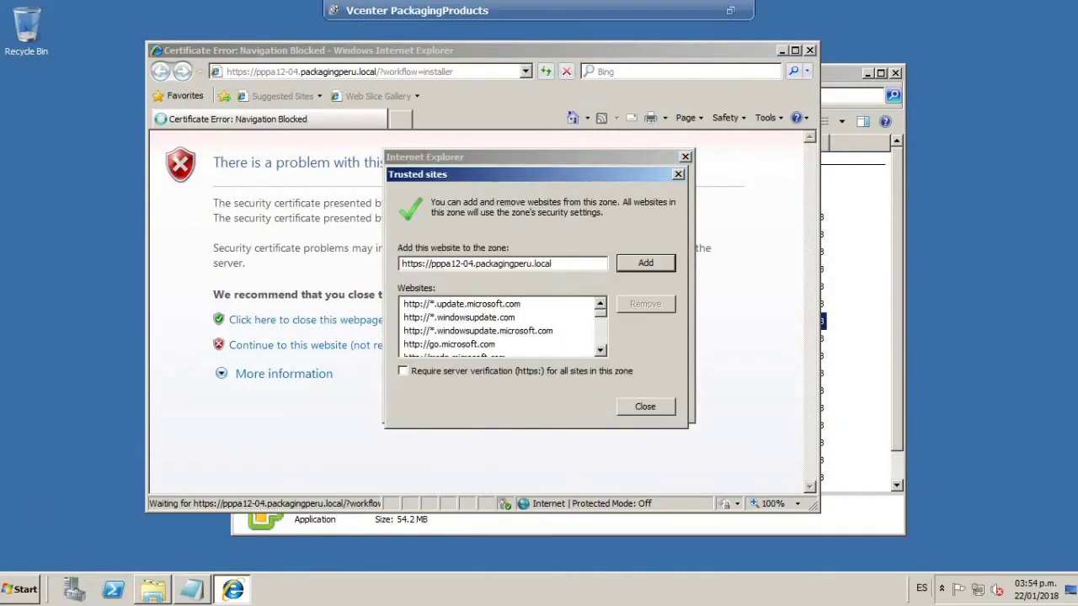
click(652, 408)
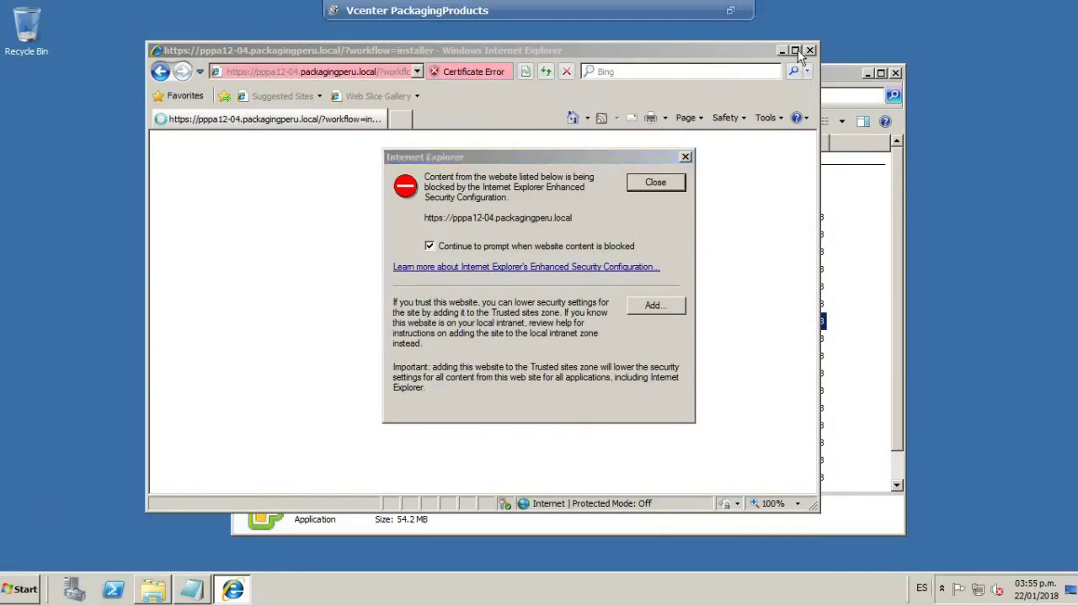
click(685, 157)
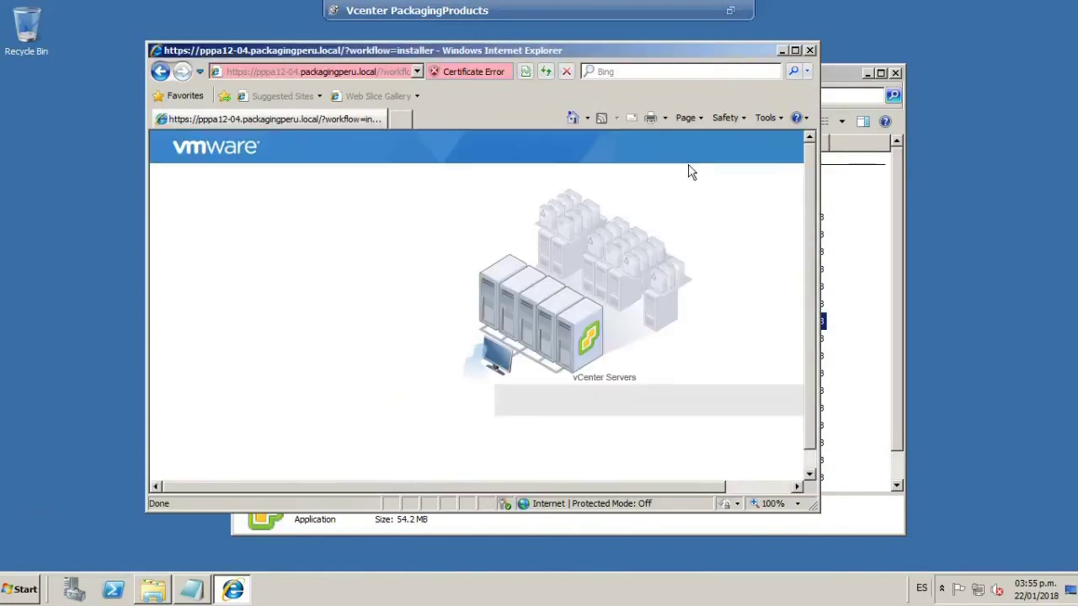
click(794, 50)
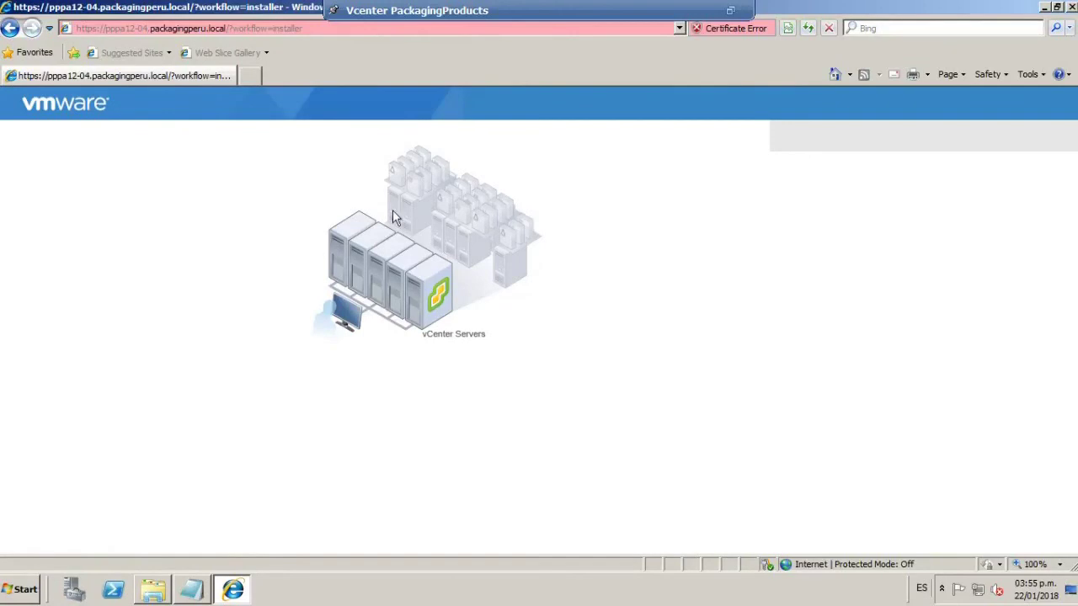
Close Internet Explorer and the win32 folder window, then exit the full-screen console.
click(1071, 6)
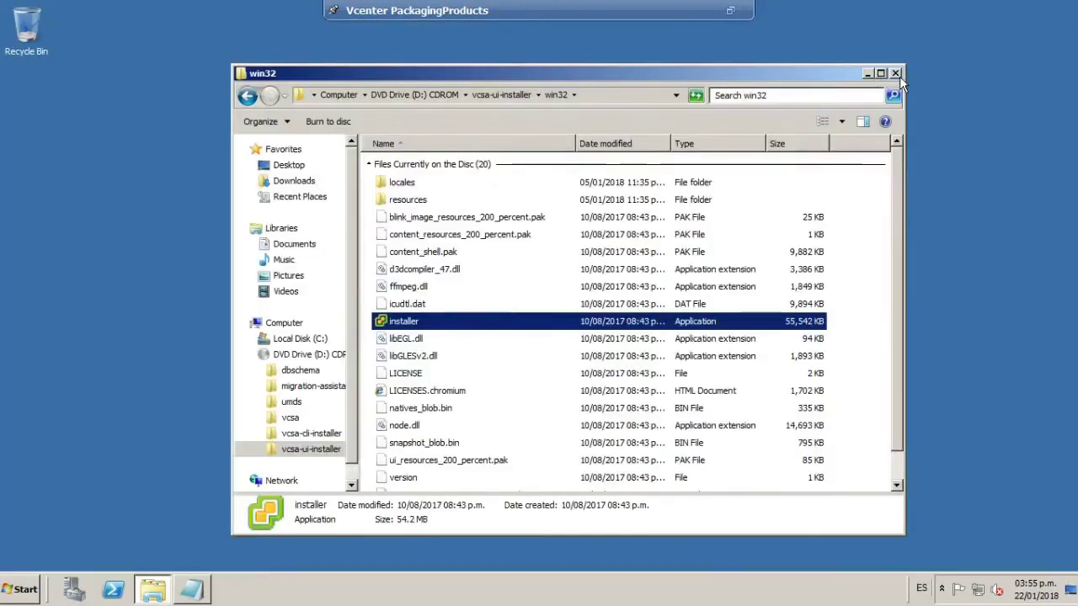
click(896, 74)
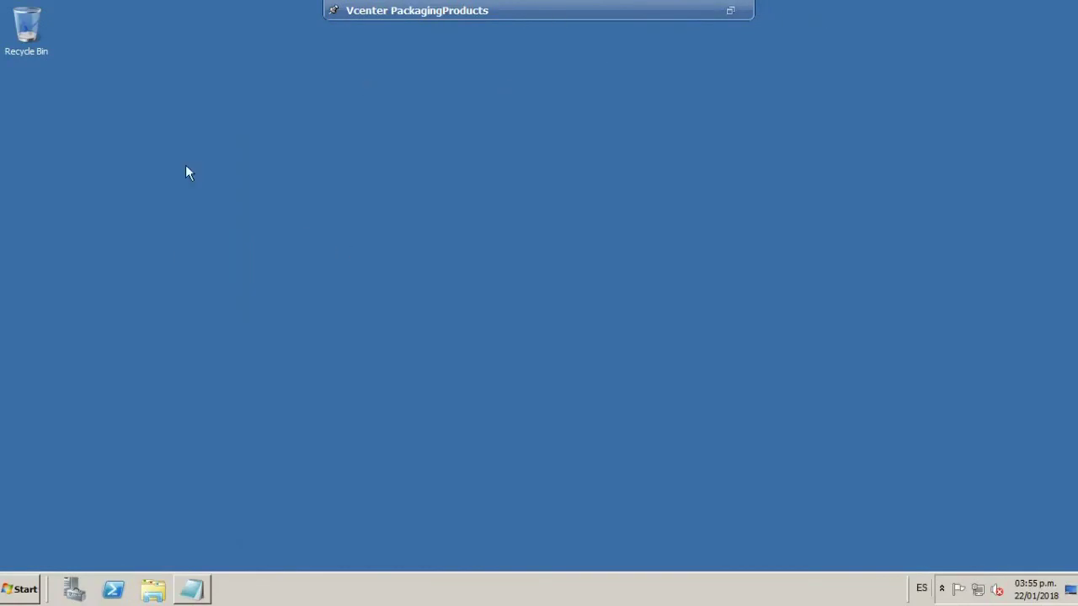
click(731, 11)
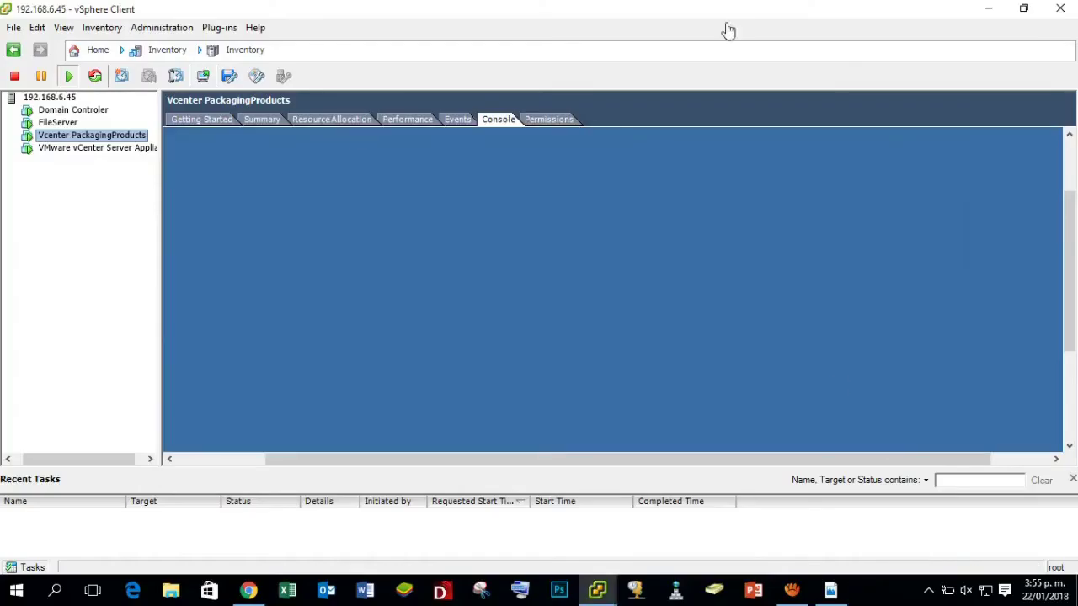
Select the VMware vCenter Server Appliance VM, view its console, and make it full screen.
click(98, 150)
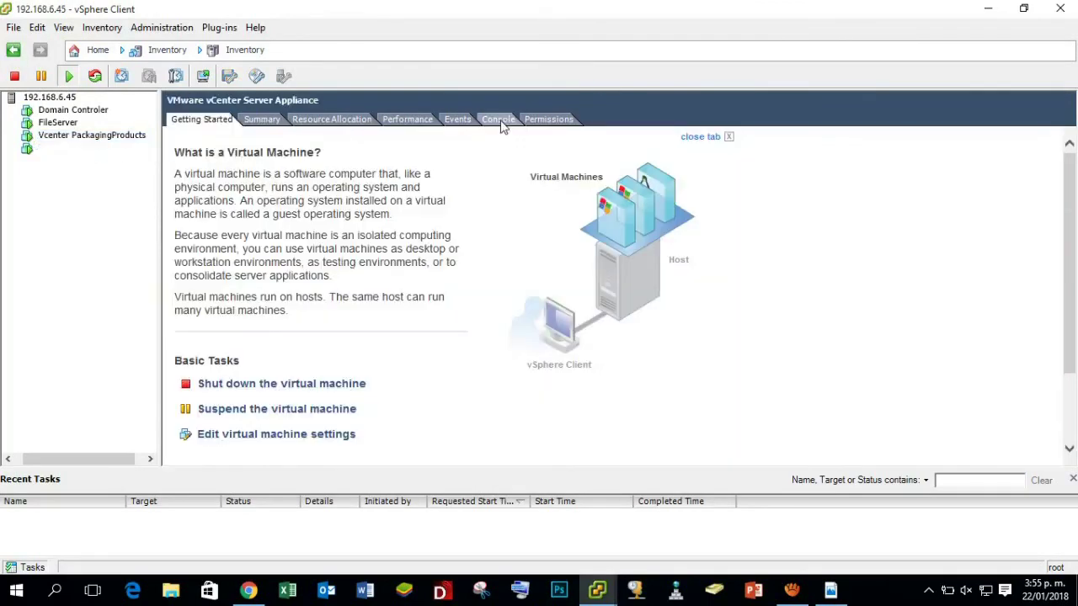
click(499, 120)
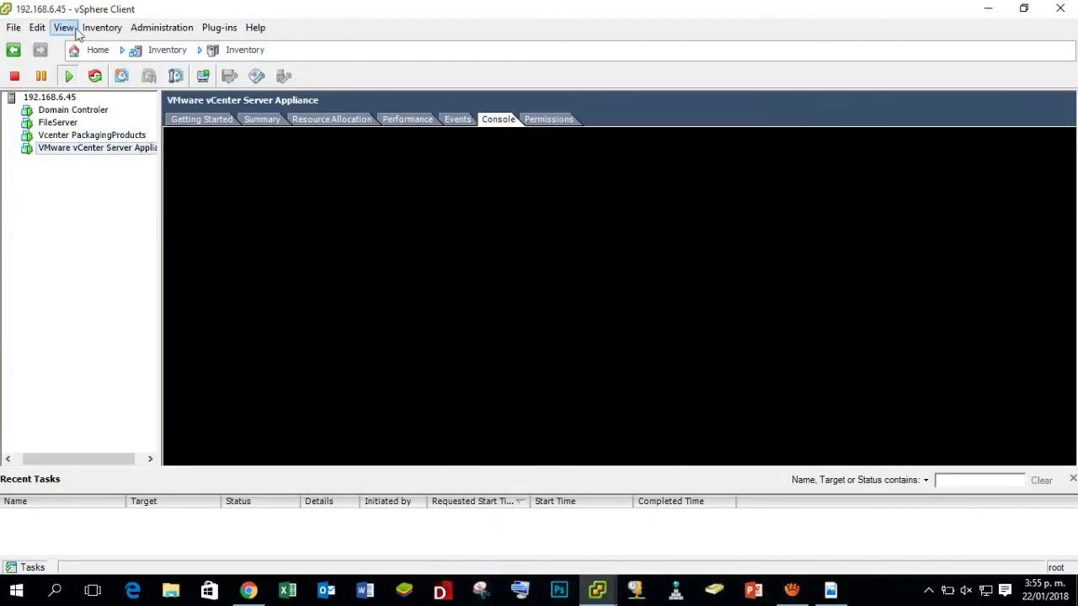
click(102, 28)
mouse_move(154, 51)
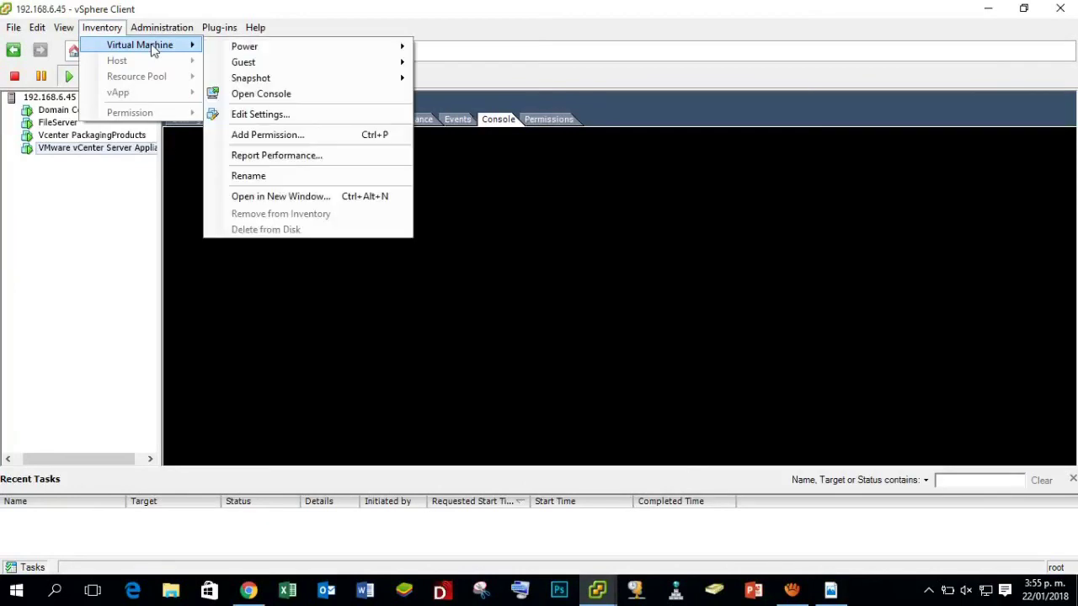
mouse_move(277, 63)
click(462, 80)
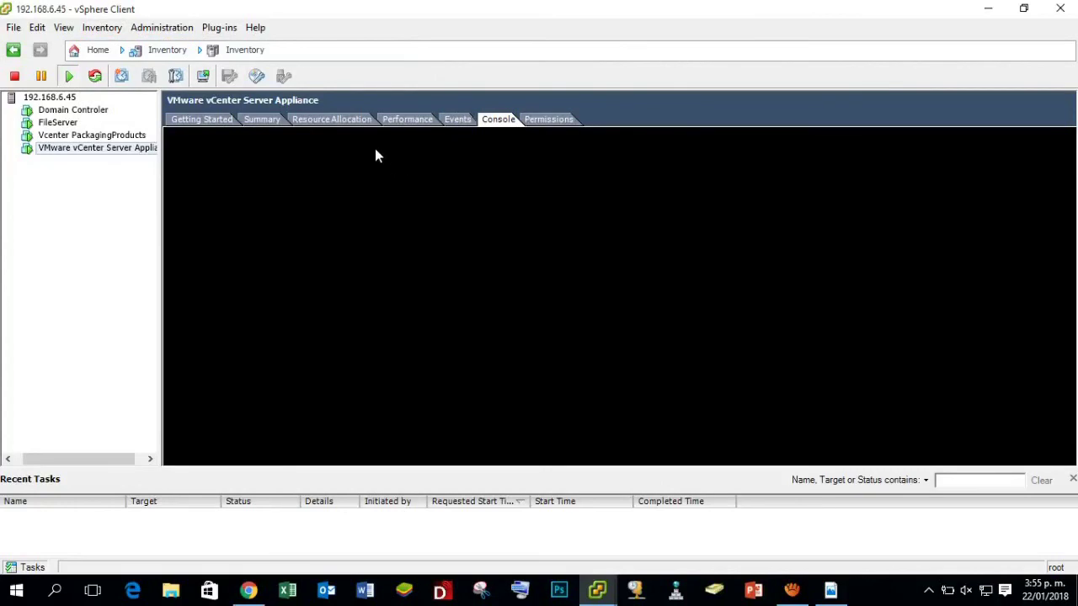
Reopen the VM actions menu and again switch the appliance console to full screen.
click(111, 27)
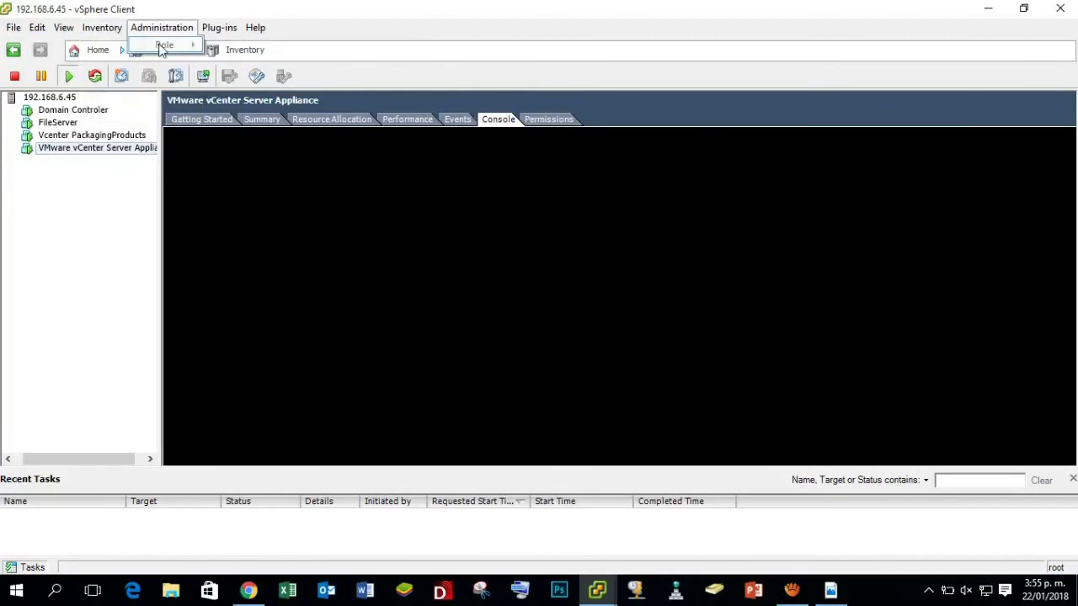
click(113, 28)
click(118, 27)
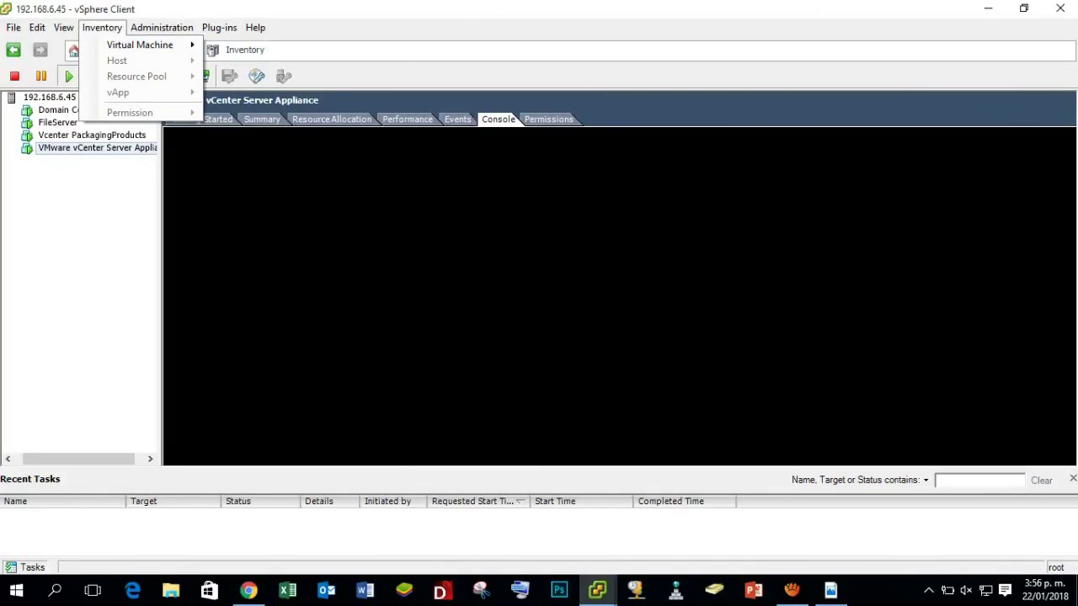
click(362, 208)
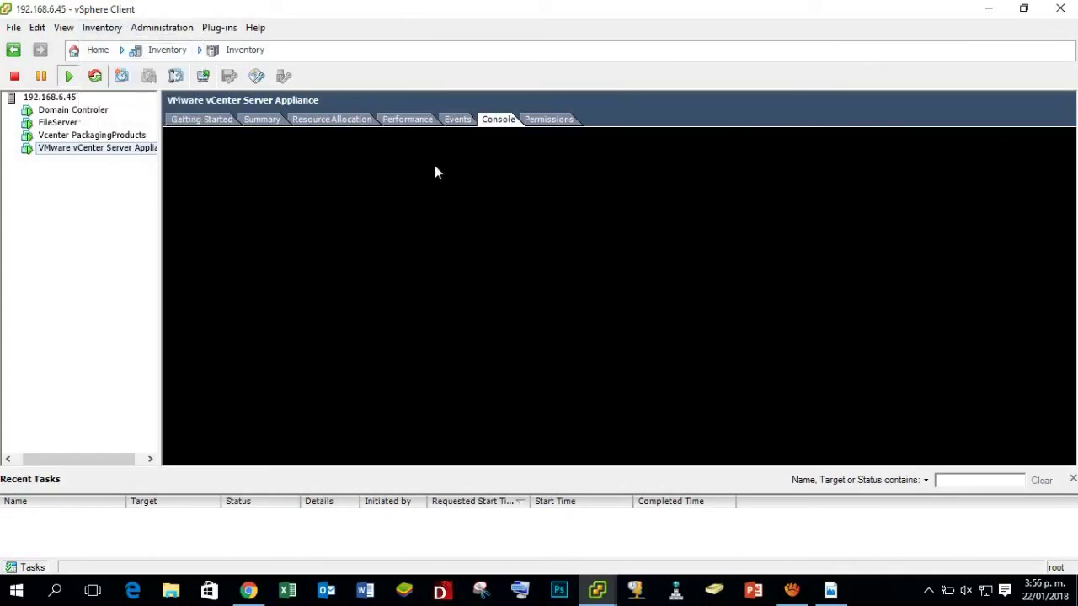
click(102, 26)
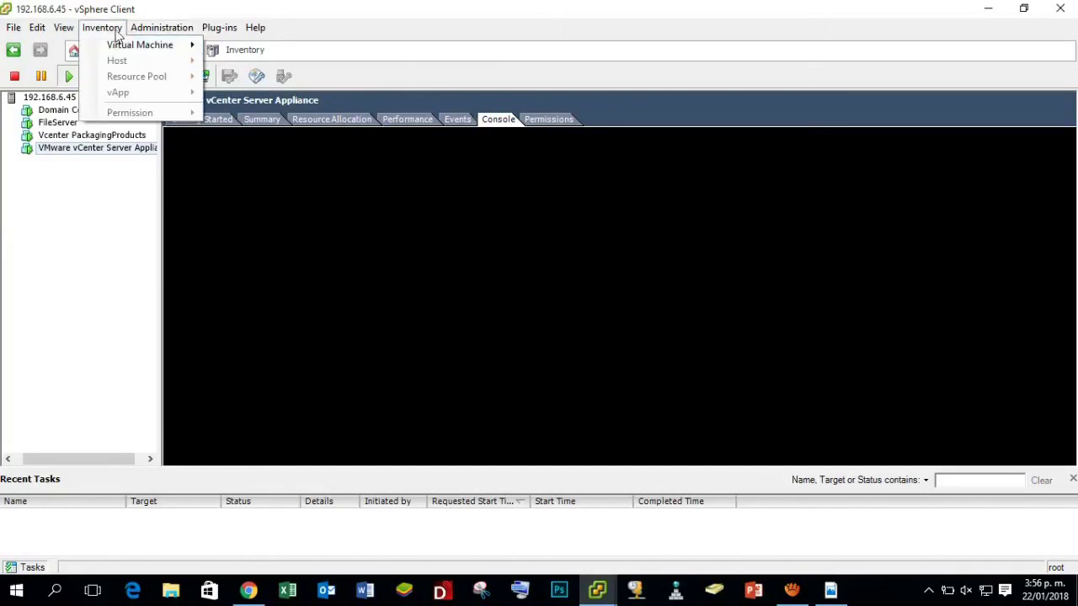
mouse_move(193, 48)
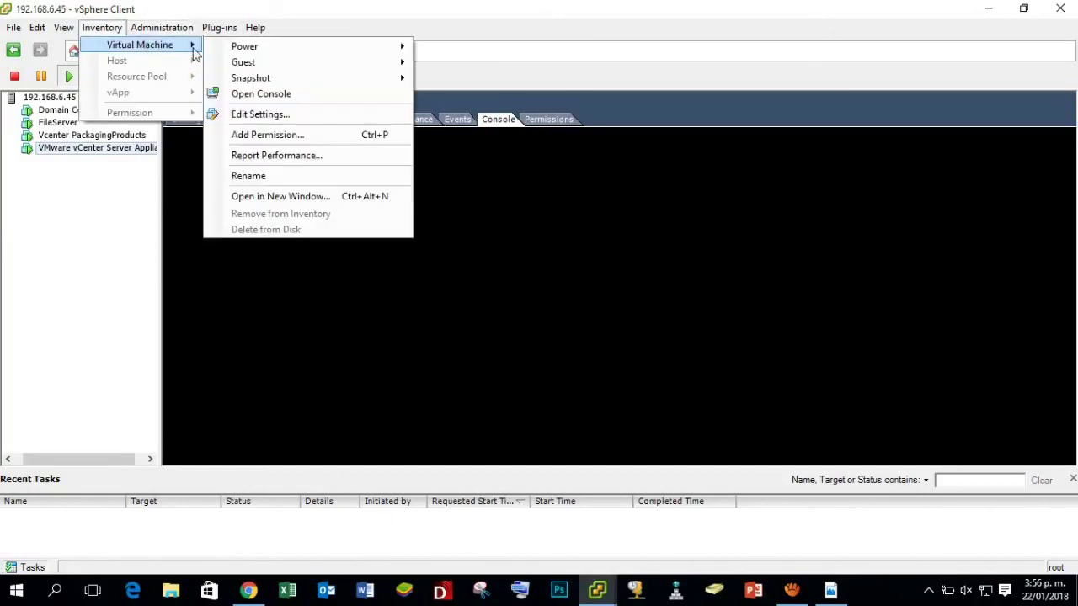
mouse_move(252, 66)
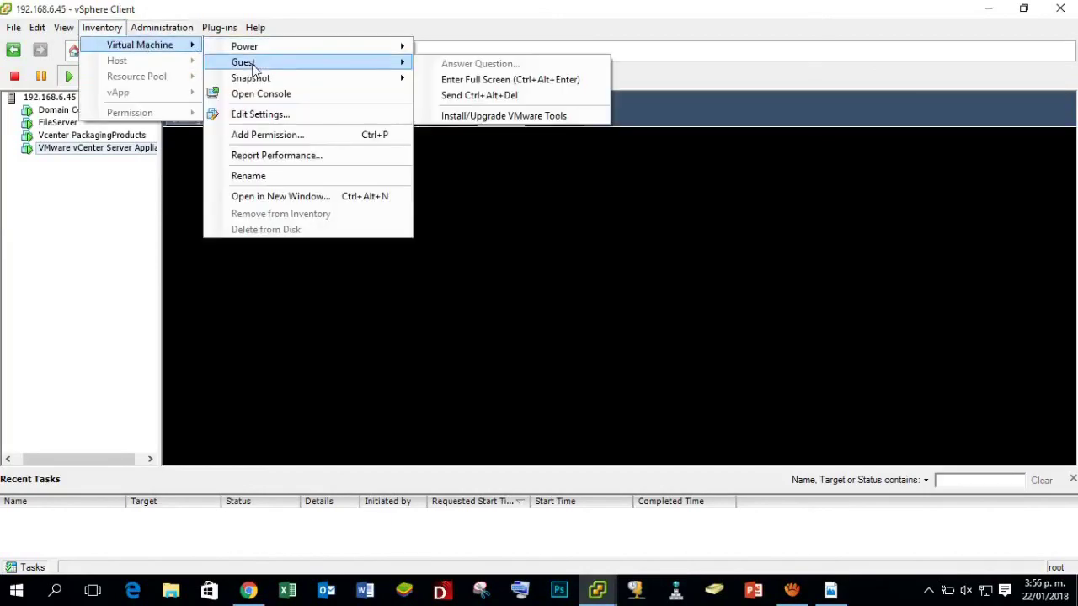
click(523, 81)
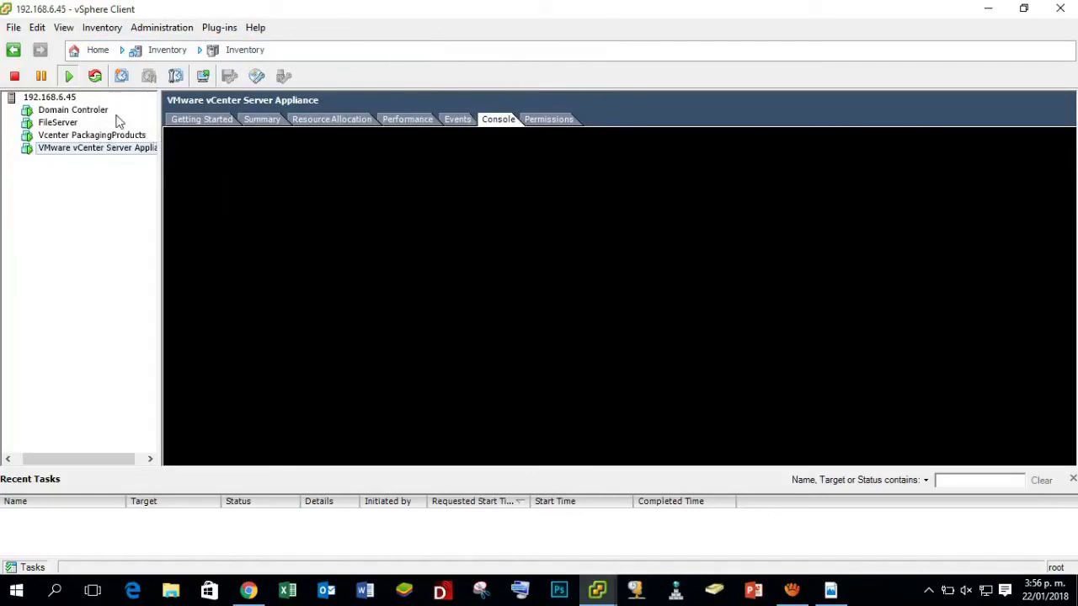
Browse the VM actions submenus and close the list without choosing anything.
click(106, 28)
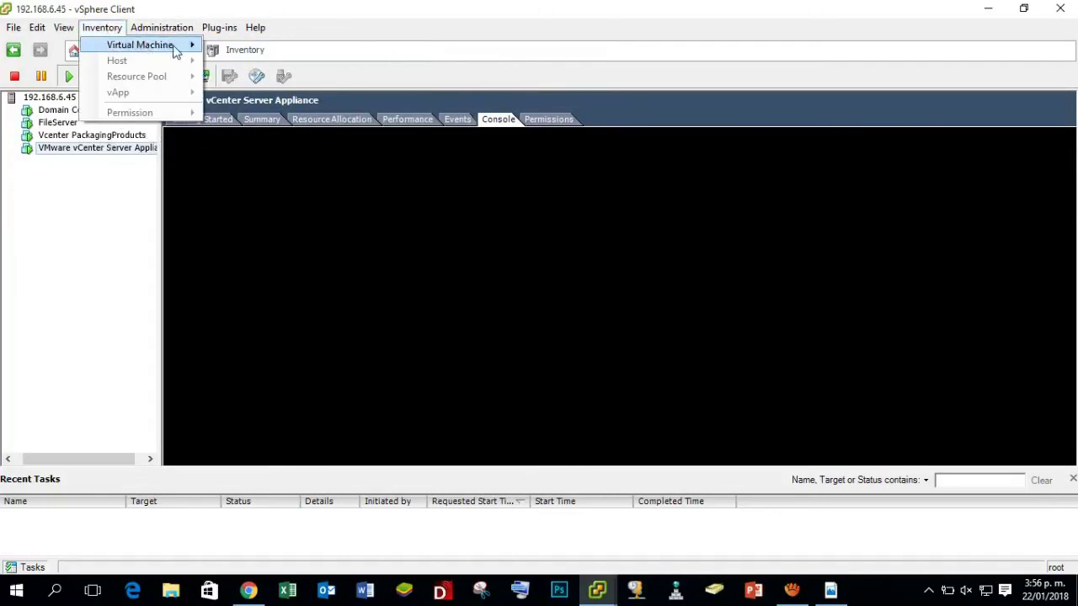
mouse_move(192, 47)
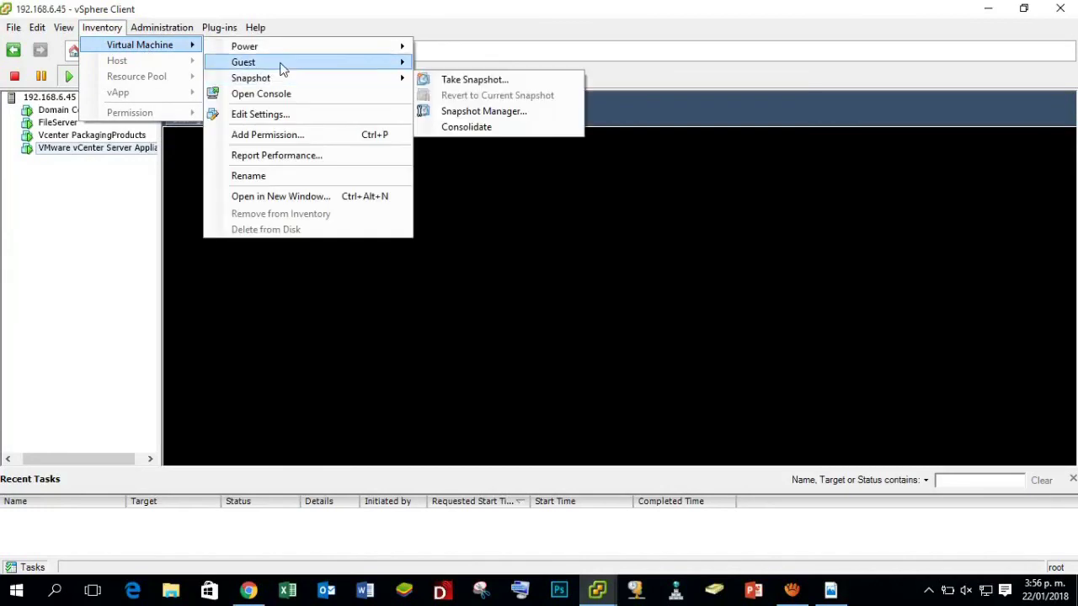
mouse_move(279, 66)
mouse_move(402, 67)
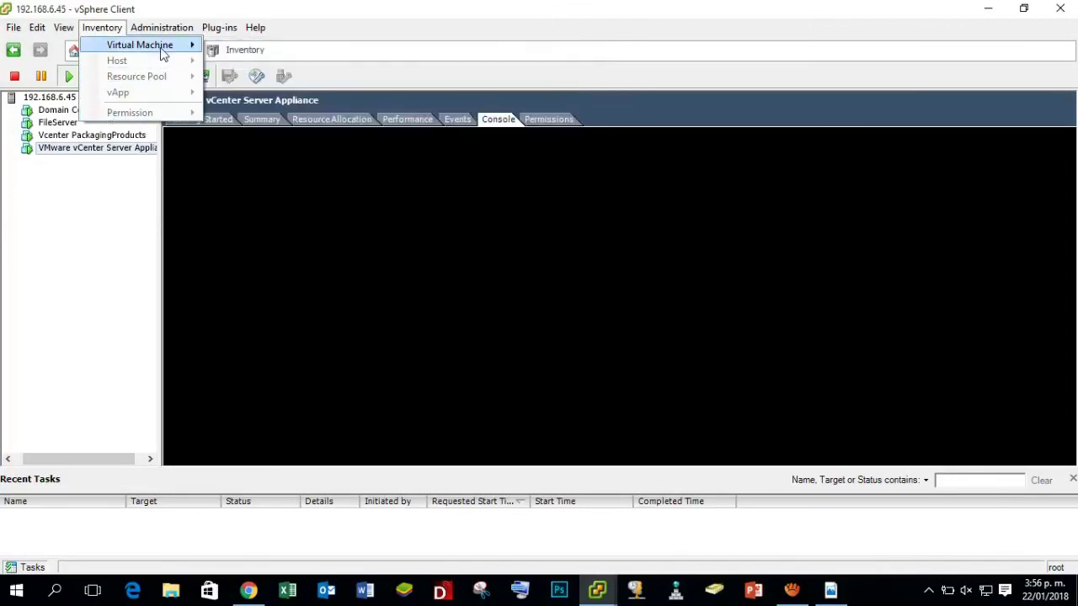
click(109, 207)
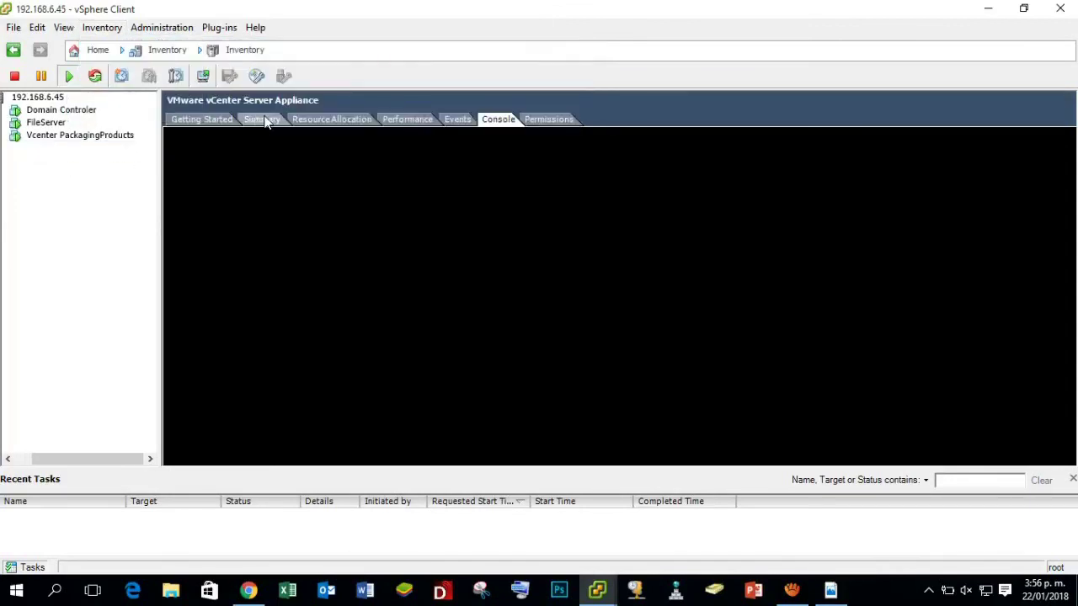
View the appliance VM's Summary showing IP 192.168.6.72, then bring Chrome to the front.
click(266, 120)
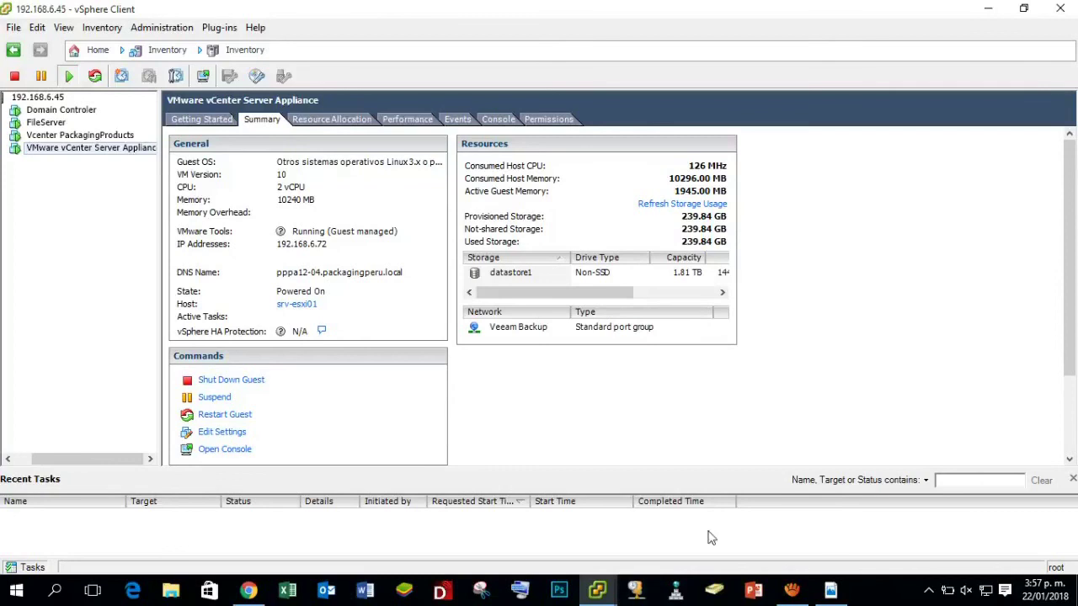
click(601, 592)
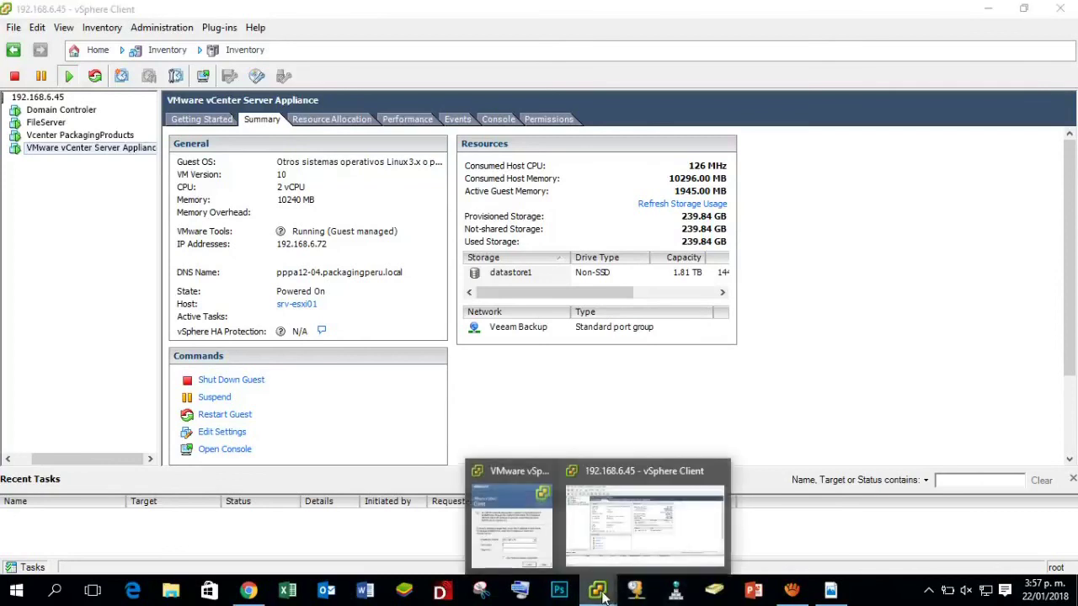
click(249, 592)
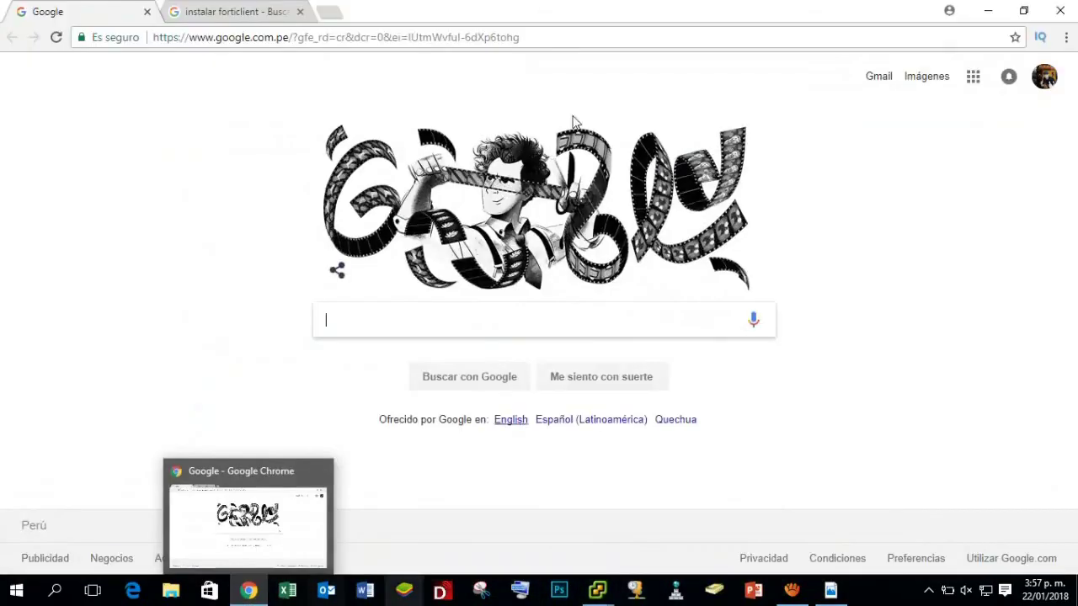
click(301, 13)
click(172, 14)
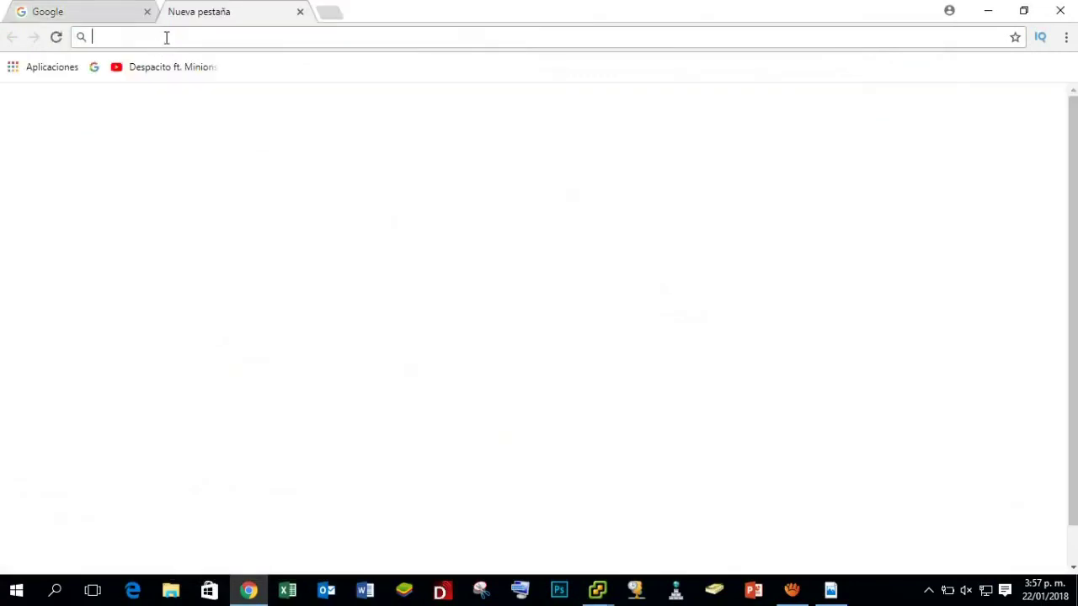
text(htt)
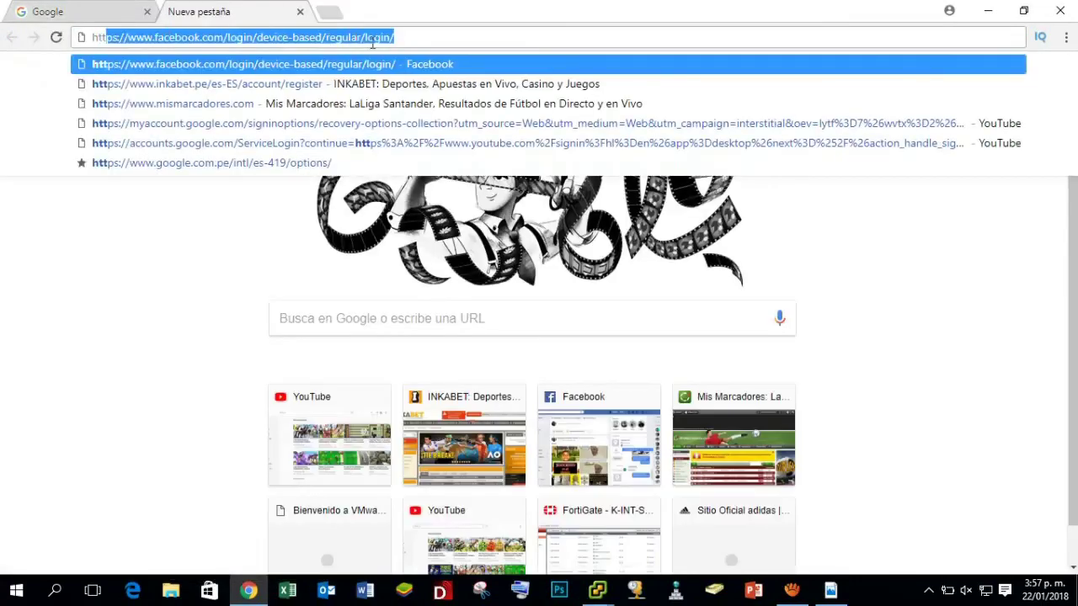
click(421, 32)
key(BackSpace)
key(BackSpace)
key(BackSpace)
key(BackSpace)
key(BackSpace)
key(BackSpace)
key(BackSpace)
key(BackSpace)
key(BackSpace)
key(BackSpace)
key(BackSpace)
key(BackSpace)
key(BackSpace)
key(BackSpace)
key(BackSpace)
key(BackSpace)
key(BackSpace)
key(BackSpace)
key(BackSpace)
key(BackSpace)
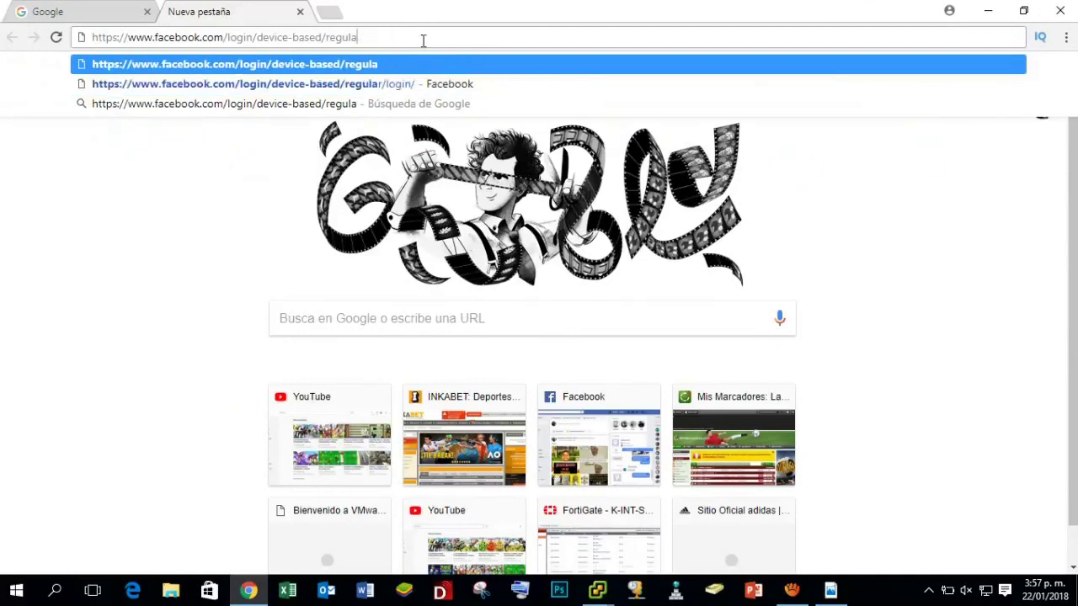
key(BackSpace)
key(BackSpace)
key(BackSpace)
key(BackSpace)
key(BackSpace)
key(BackSpace)
key(BackSpace)
key(BackSpace)
key(BackSpace)
key(BackSpace)
key(BackSpace)
key(BackSpace)
key(BackSpace)
key(BackSpace)
key(BackSpace)
key(BackSpace)
key(BackSpace)
key(BackSpace)
key(BackSpace)
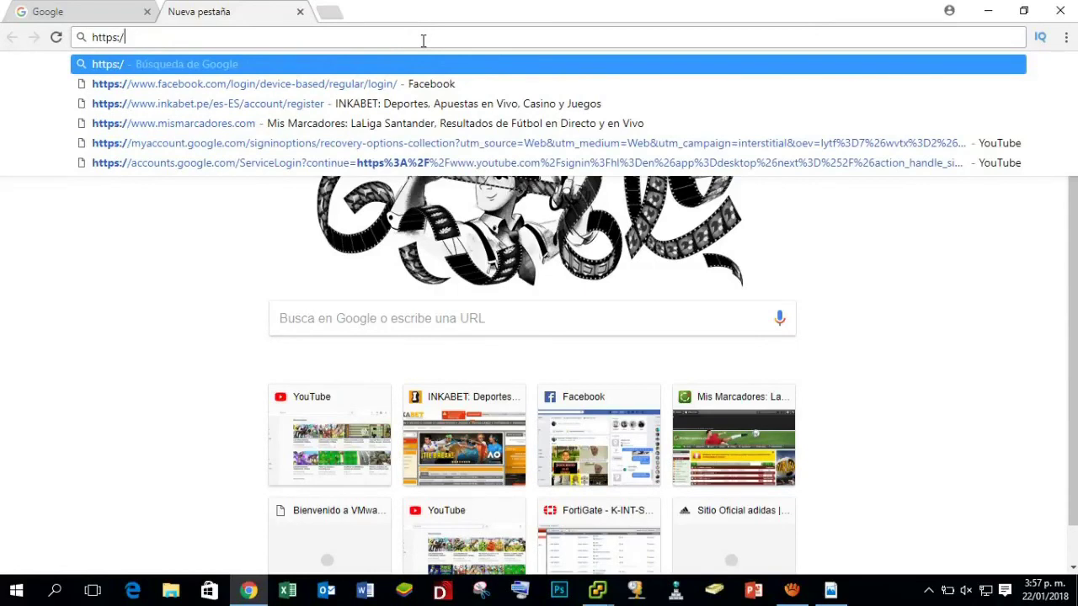
text(/)
key(BackSpace)
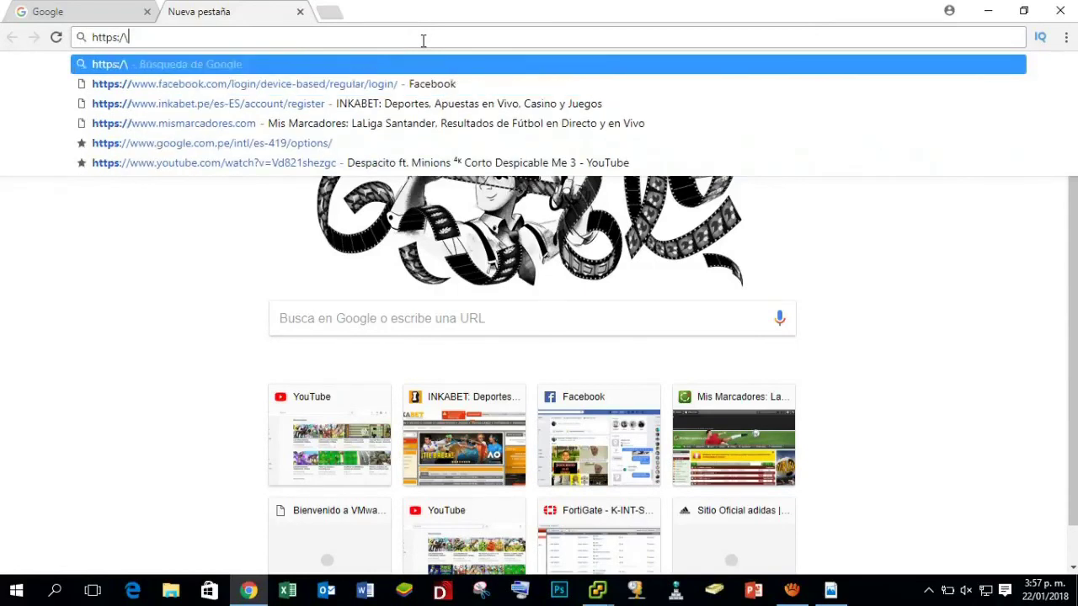
text(/)
key(BackSpace)
key(BackSpace)
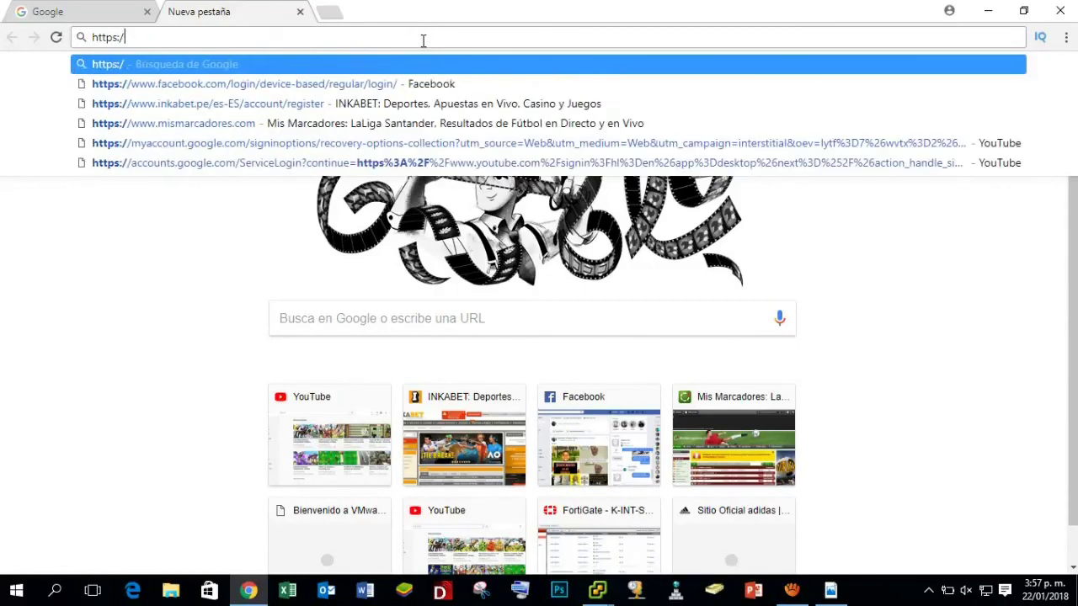
text(/)
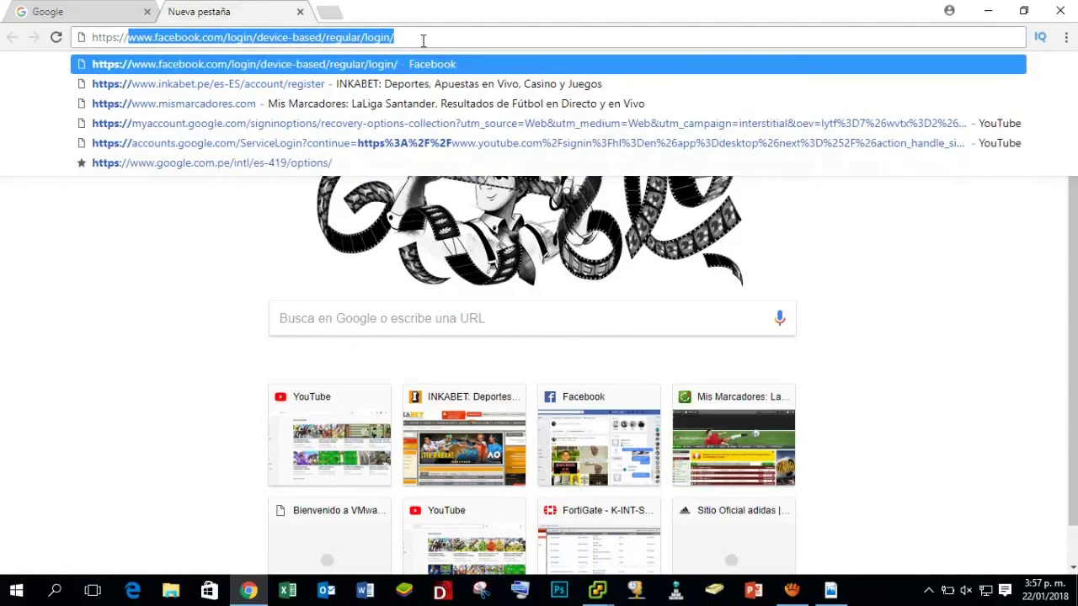
text(192.168.6.72)
key(Return)
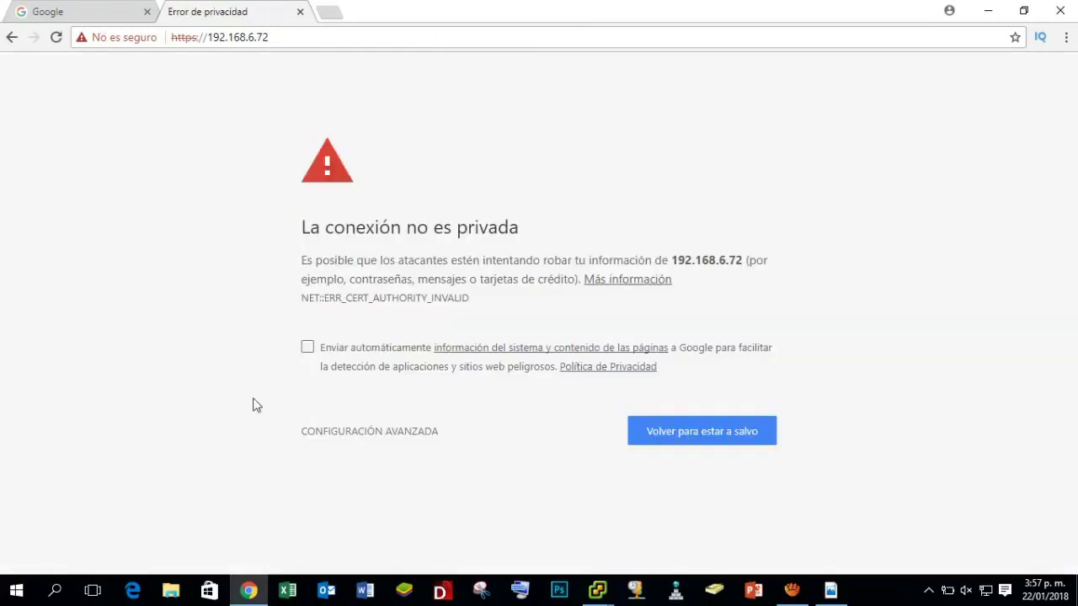
Proceed past the certificate warning and choose vSphere Client (HTML5).
click(394, 433)
scroll(638, 419, down, 1)
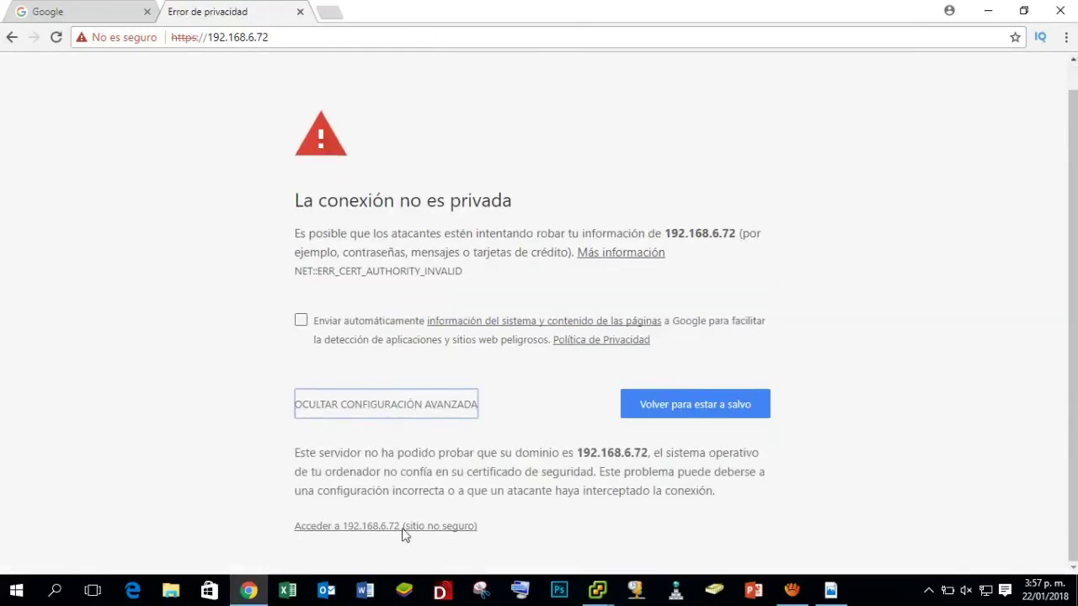
click(444, 526)
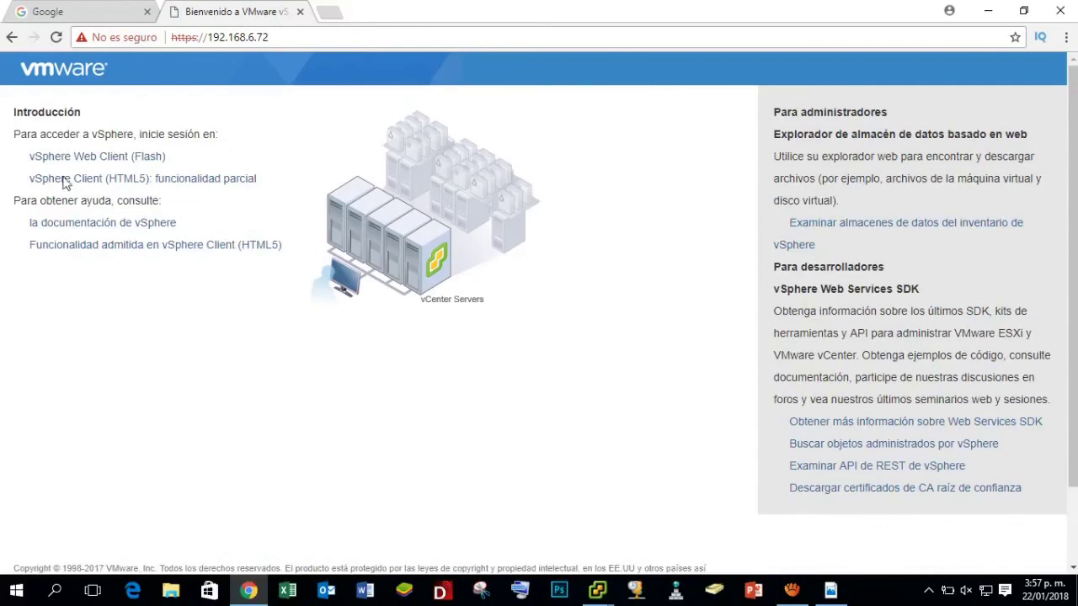
click(226, 186)
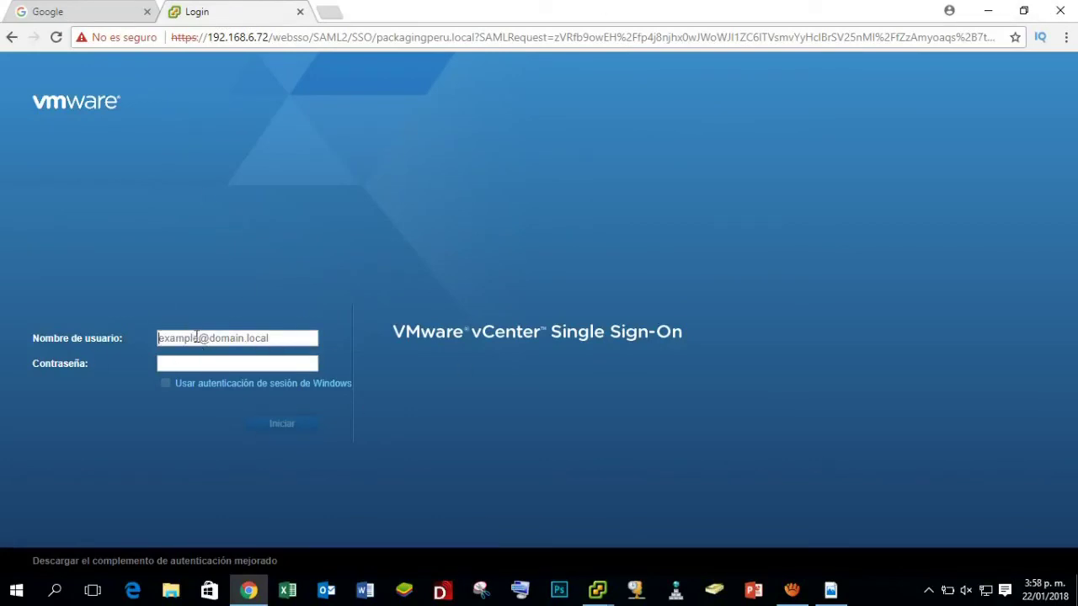
Try signing in with the administrator username and its password.
text(administrator)
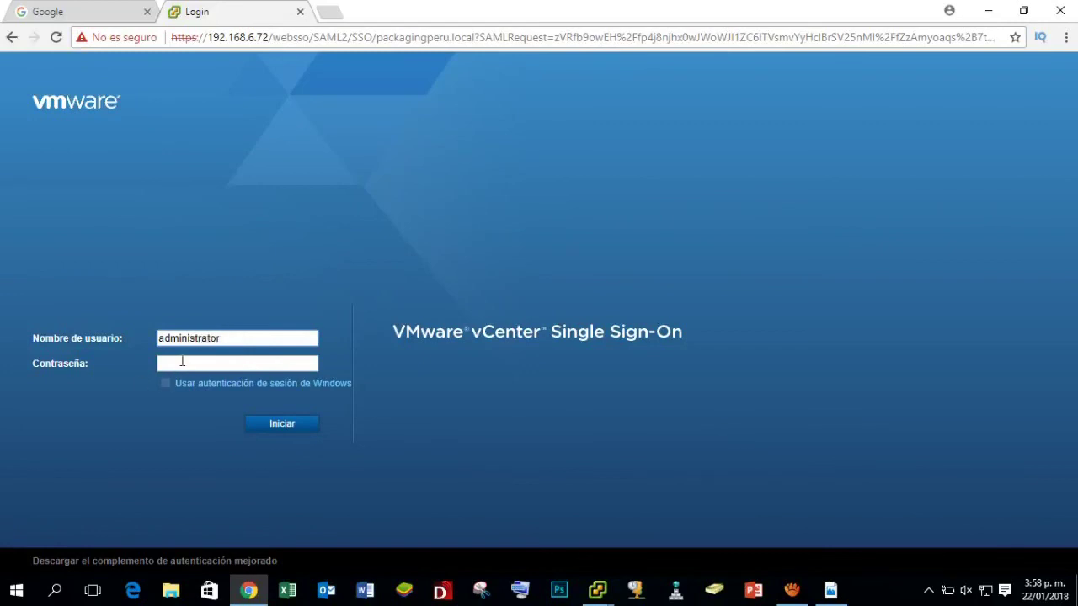
click(210, 364)
text(*)
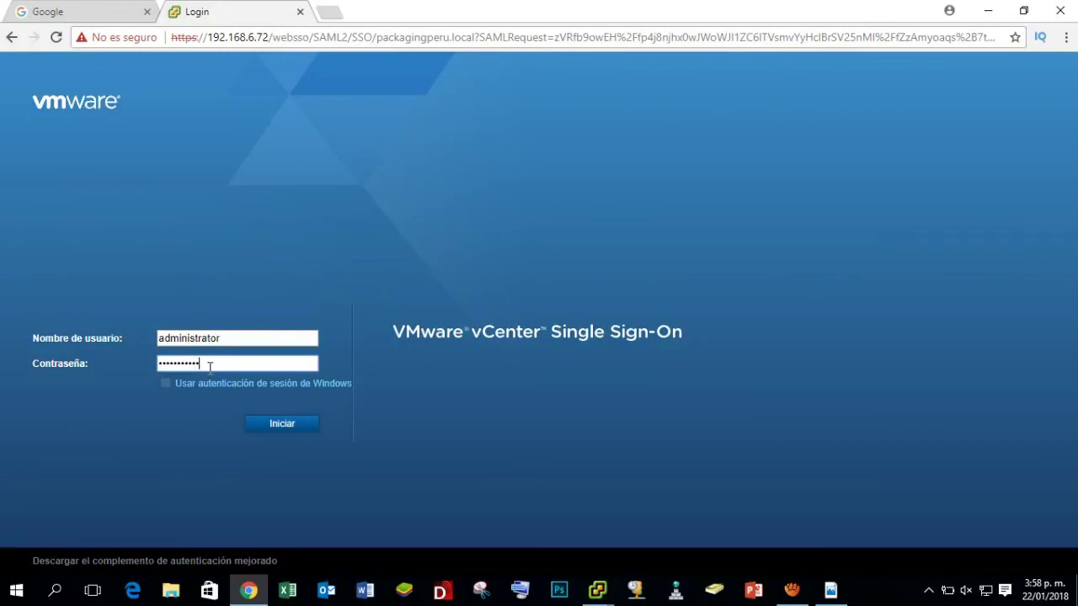
click(298, 427)
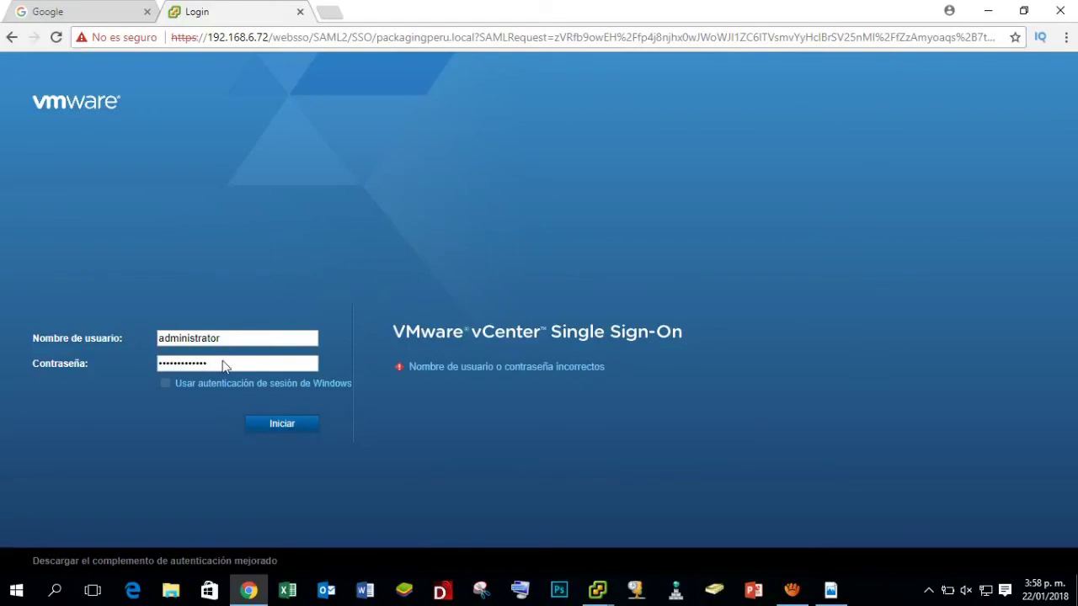
click(245, 342)
text(@packagin)
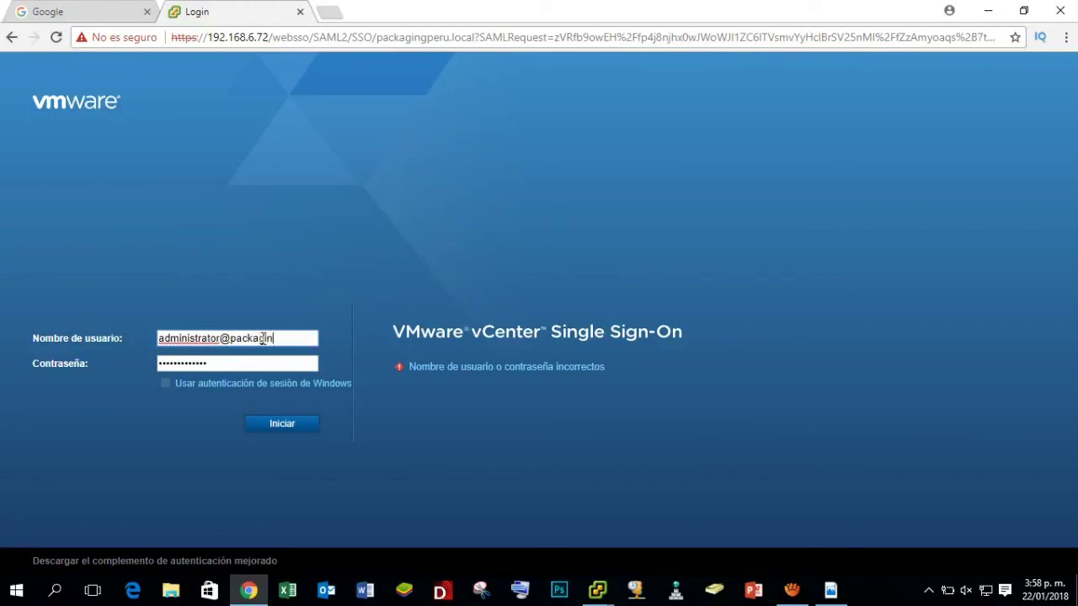
text(gperu.local)
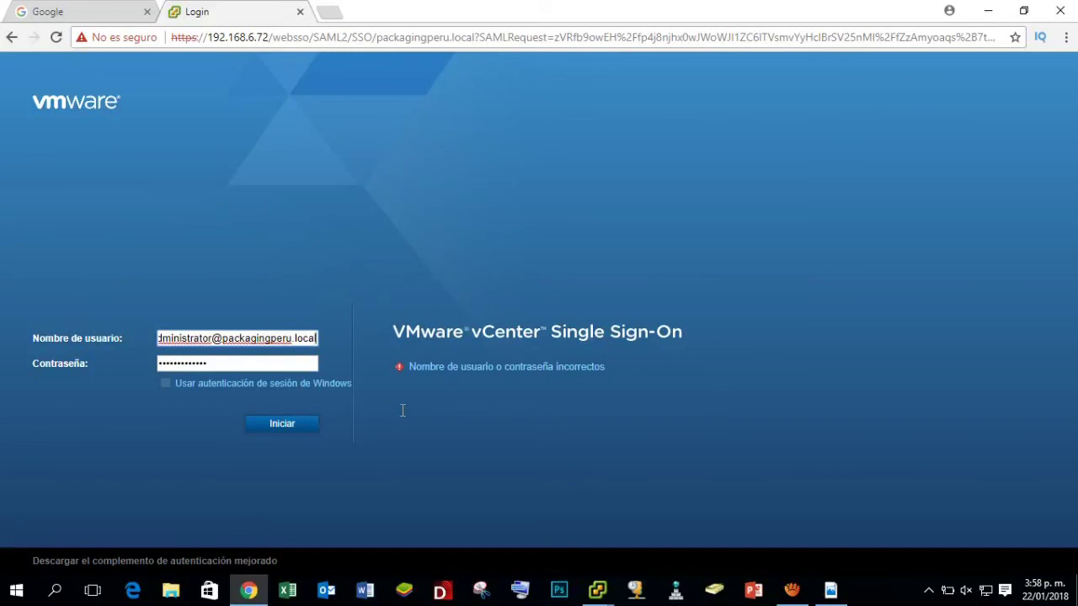
triple_click(282, 349)
click(269, 367)
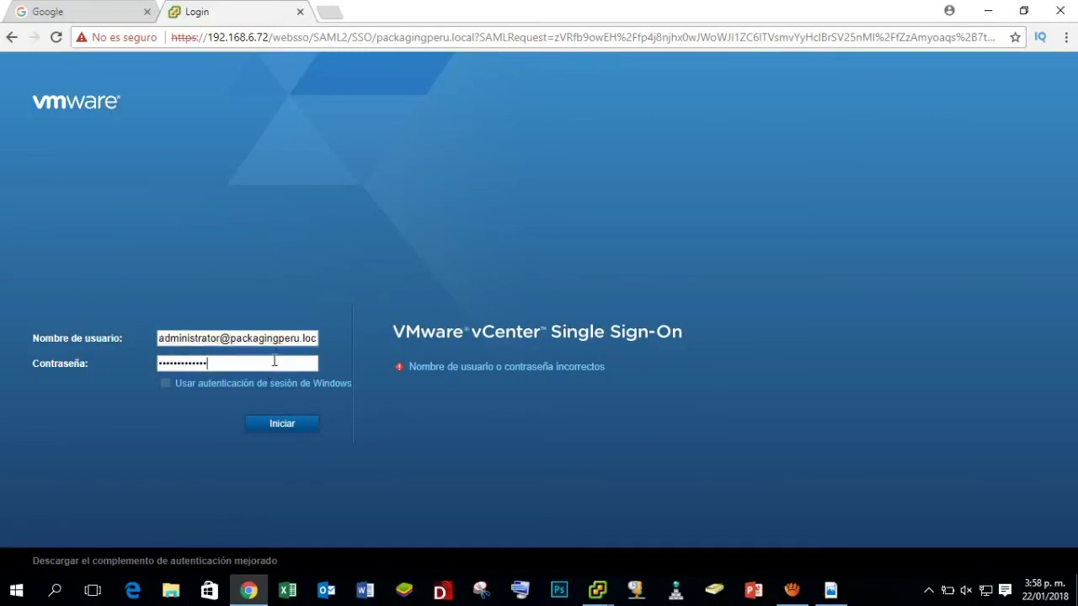
click(287, 430)
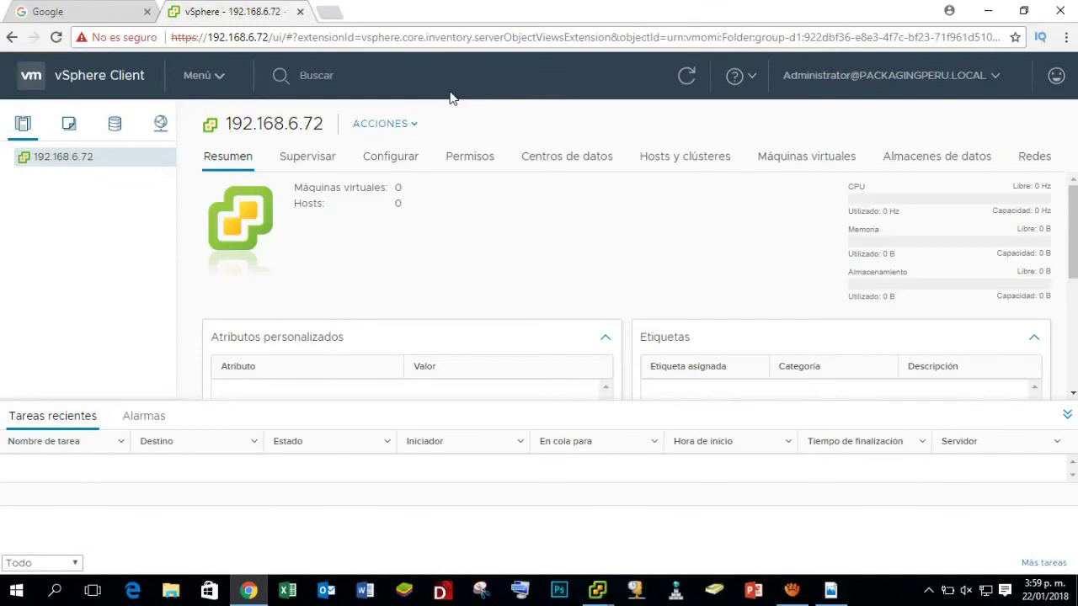
Browse the VMs and templates and storage views, then return to hosts and clusters.
click(70, 125)
click(115, 128)
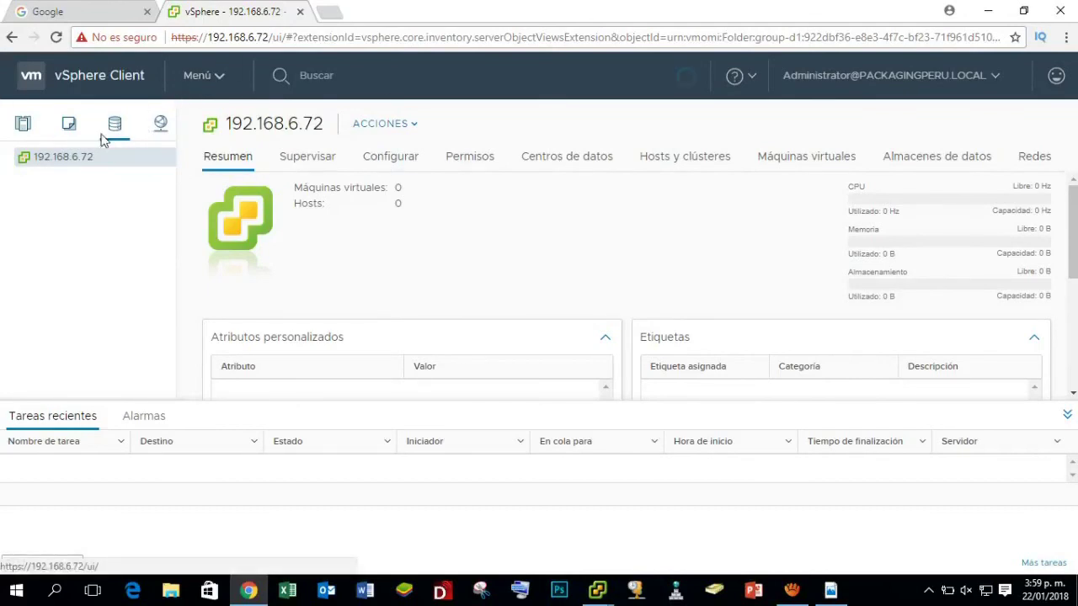
click(24, 124)
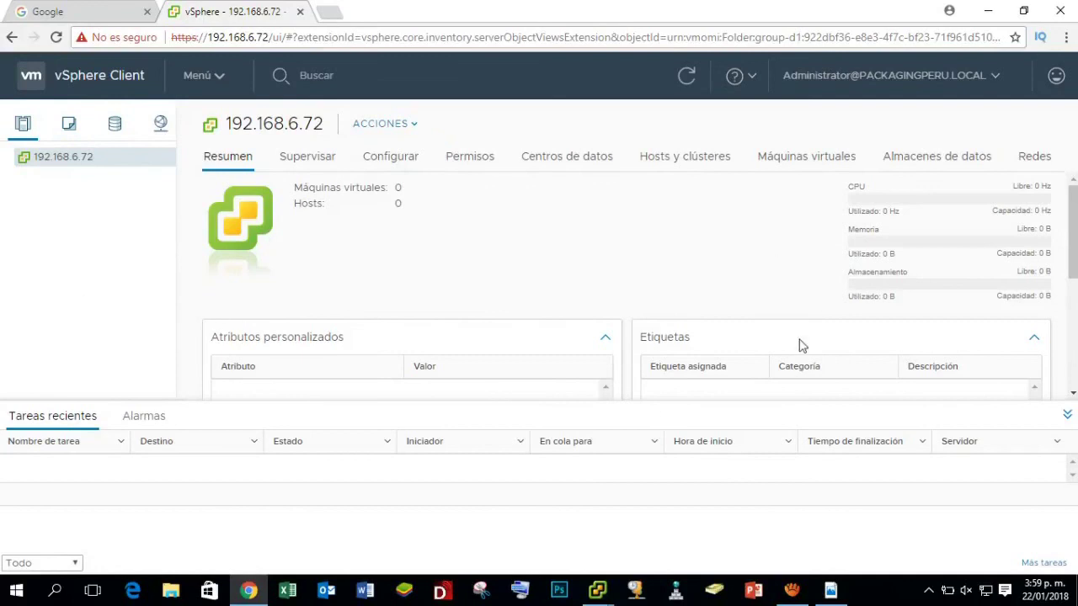
scroll(623, 278, down, 3)
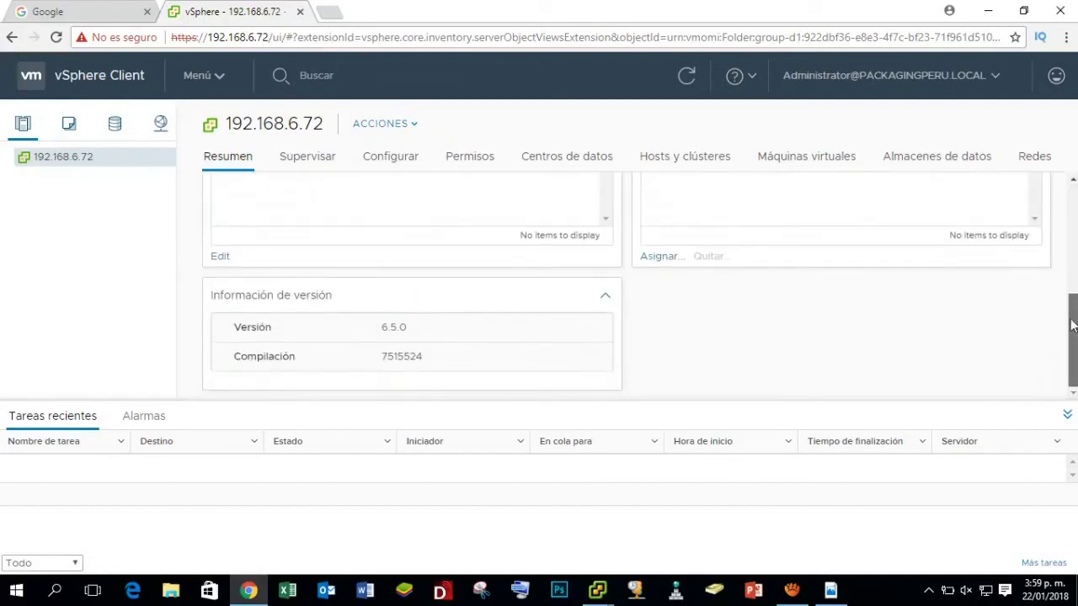
scroll(623, 278, up, 3)
View 192.168.6.72's Supervisar, Almacenes de datos and Máquinas virtuales tabs.
click(318, 165)
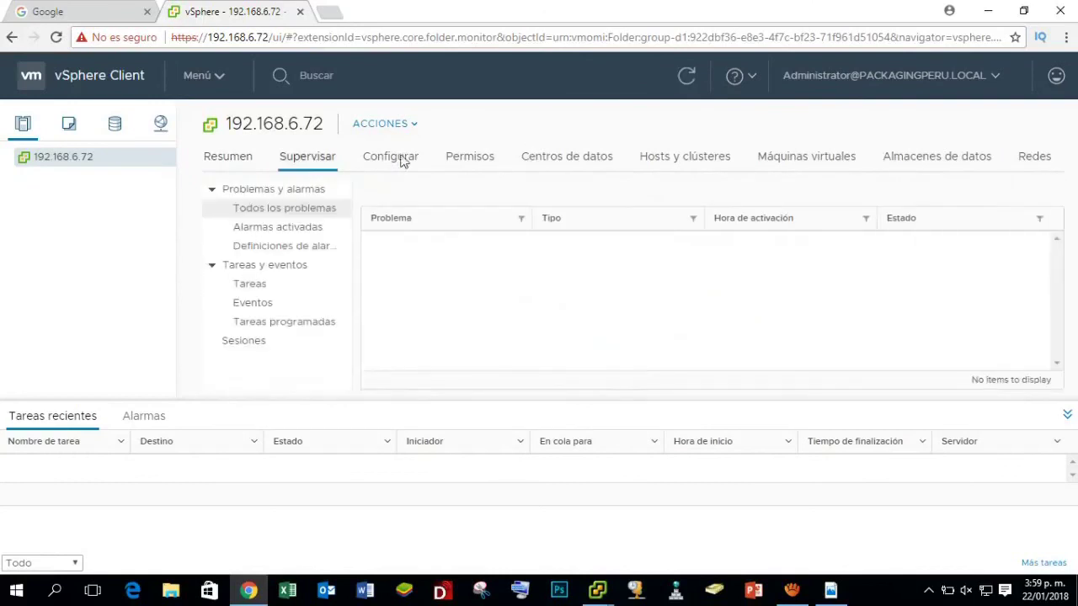
click(952, 166)
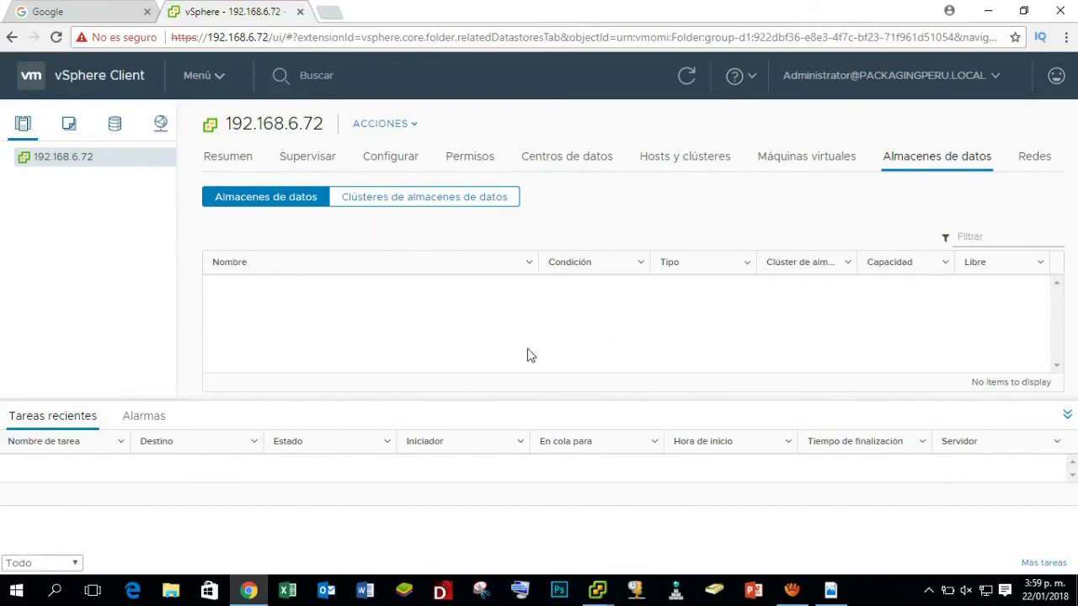
click(822, 162)
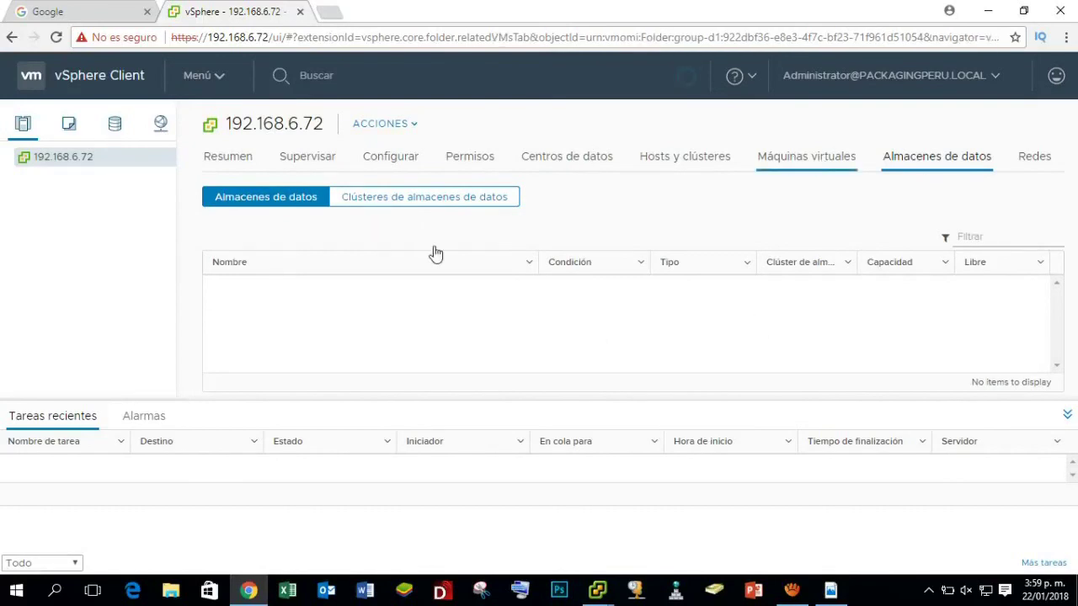